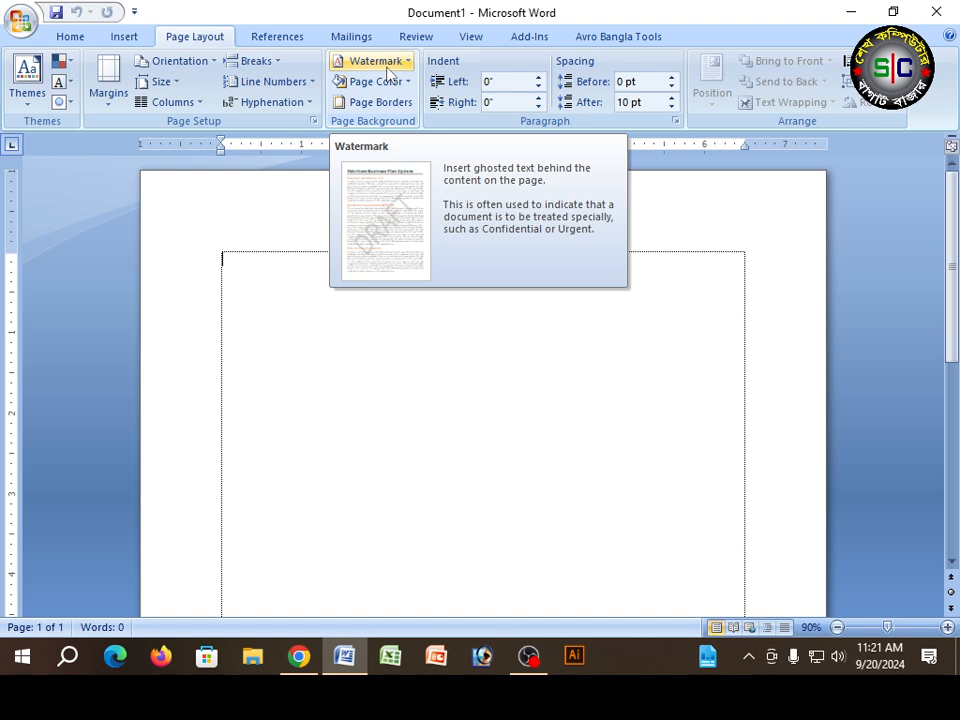
Step: Open the custom watermark settings and choose a picture watermark
{"action": "left_click", "coordinate": [386, 68]}
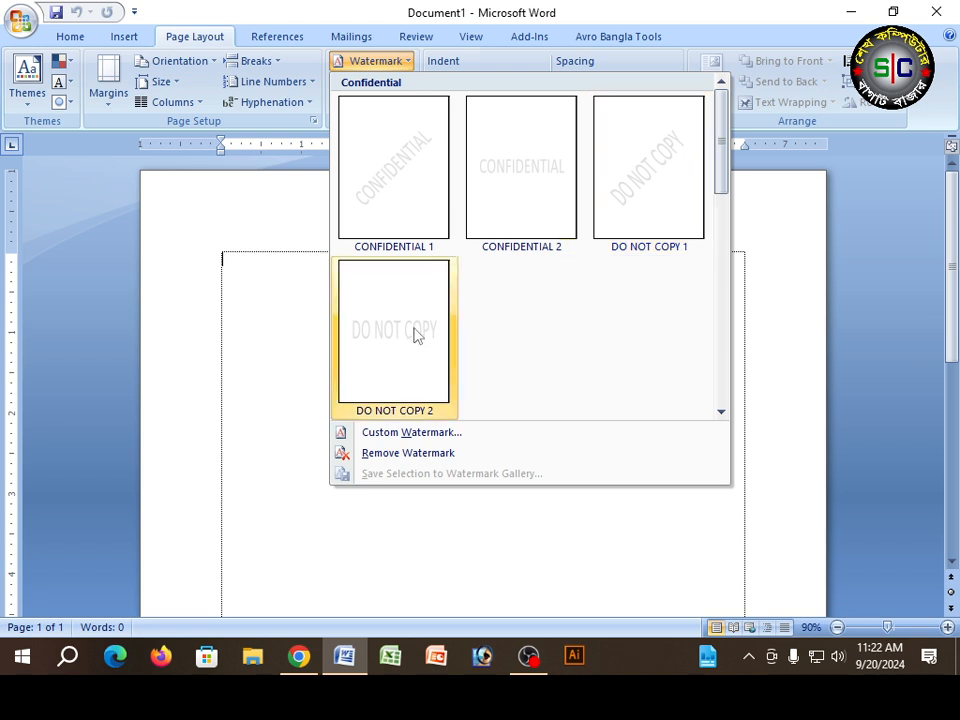
{"action": "left_click", "coordinate": [398, 436]}
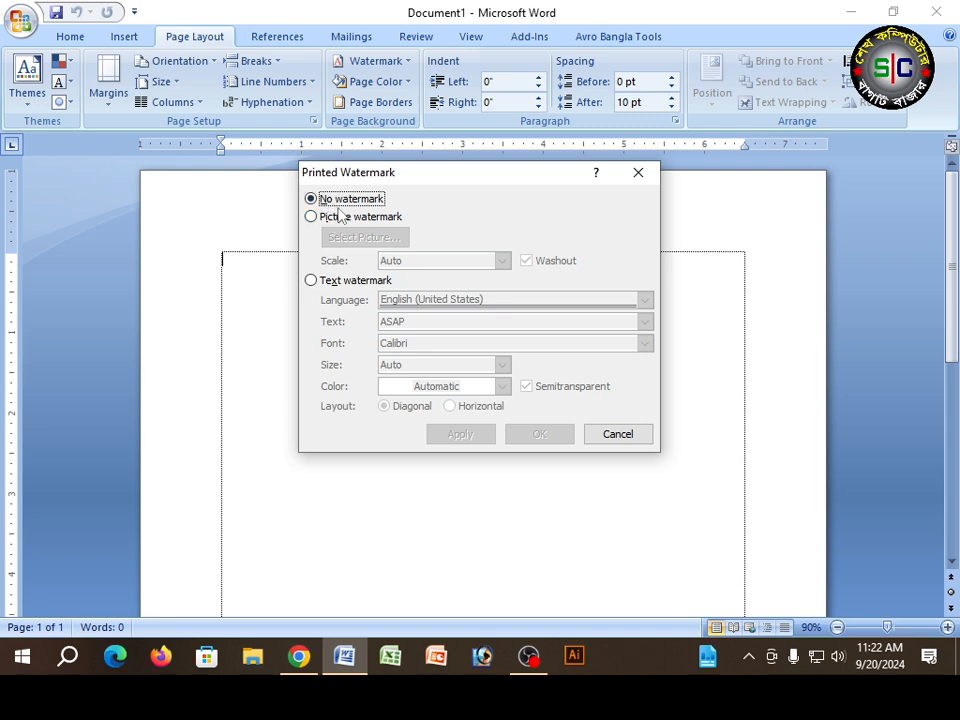
{"action": "left_click", "coordinate": [311, 217]}
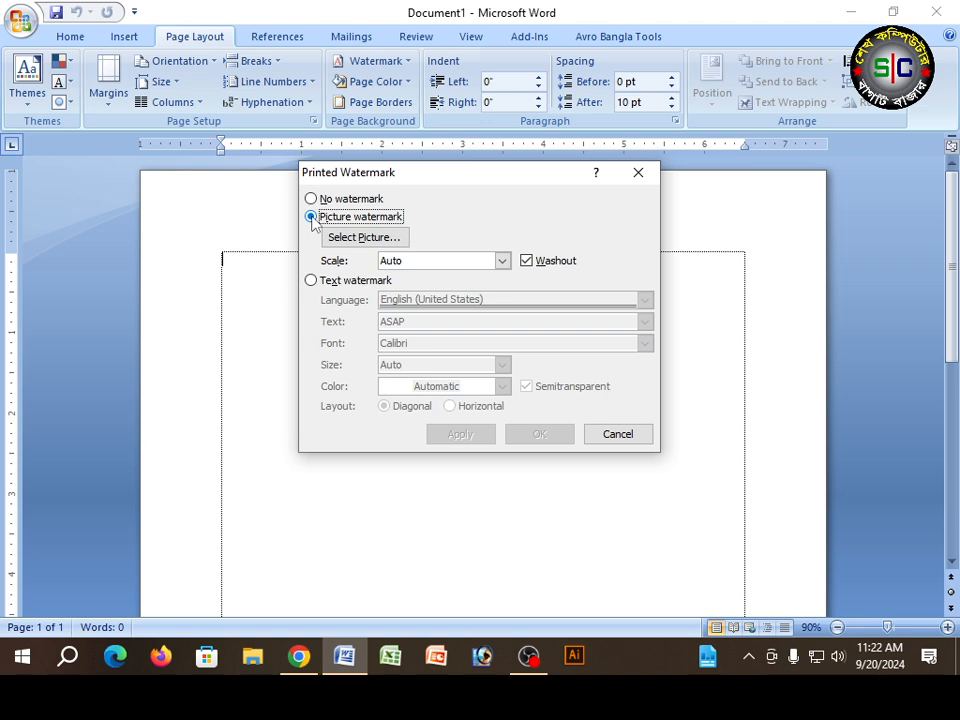
Step: Apply the 13-09-2024 image from the Desktop folder as a picture watermark with Auto scale and Washout
{"action": "left_click", "coordinate": [362, 238]}
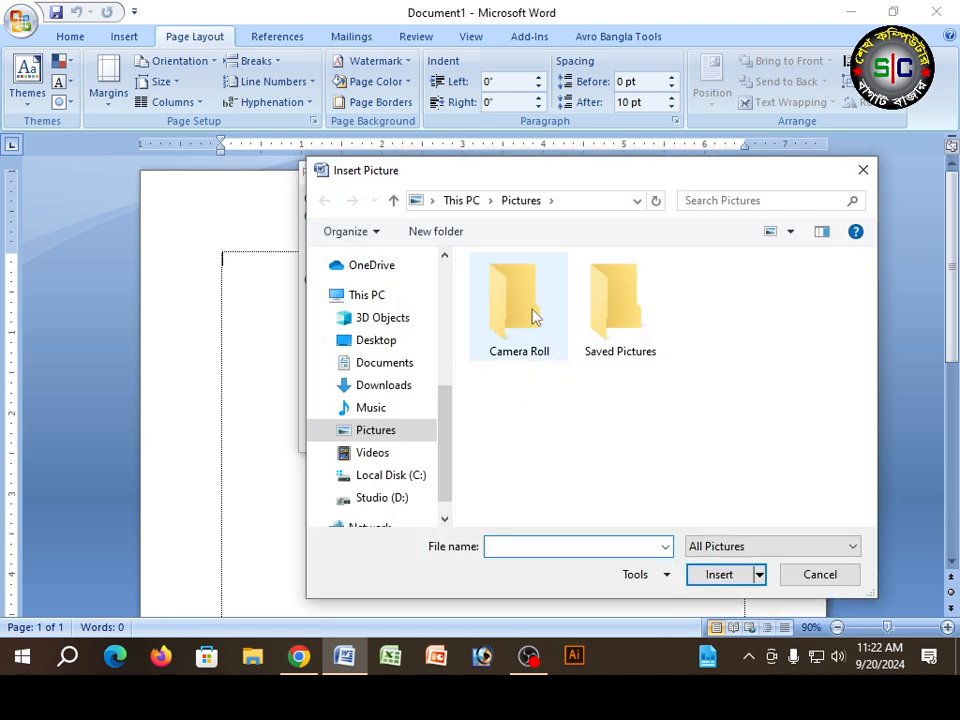
{"action": "scroll", "coordinate": [446, 430], "scroll_direction": "up", "scroll_amount": 1}
{"action": "scroll", "coordinate": [446, 430], "scroll_direction": "down", "scroll_amount": 2}
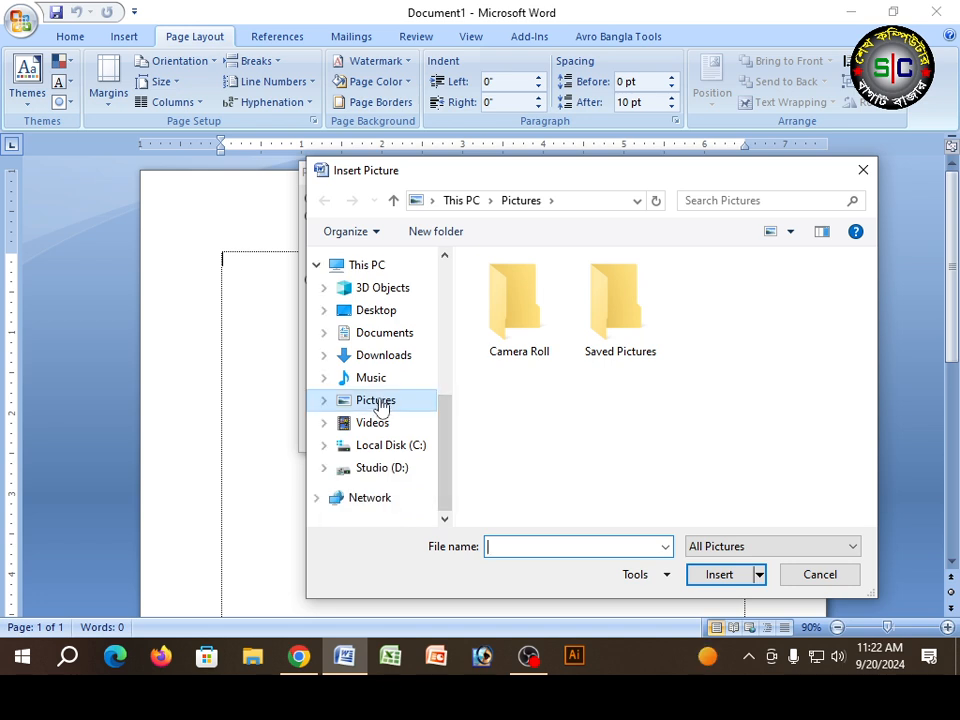
{"action": "double_click", "coordinate": [614, 312]}
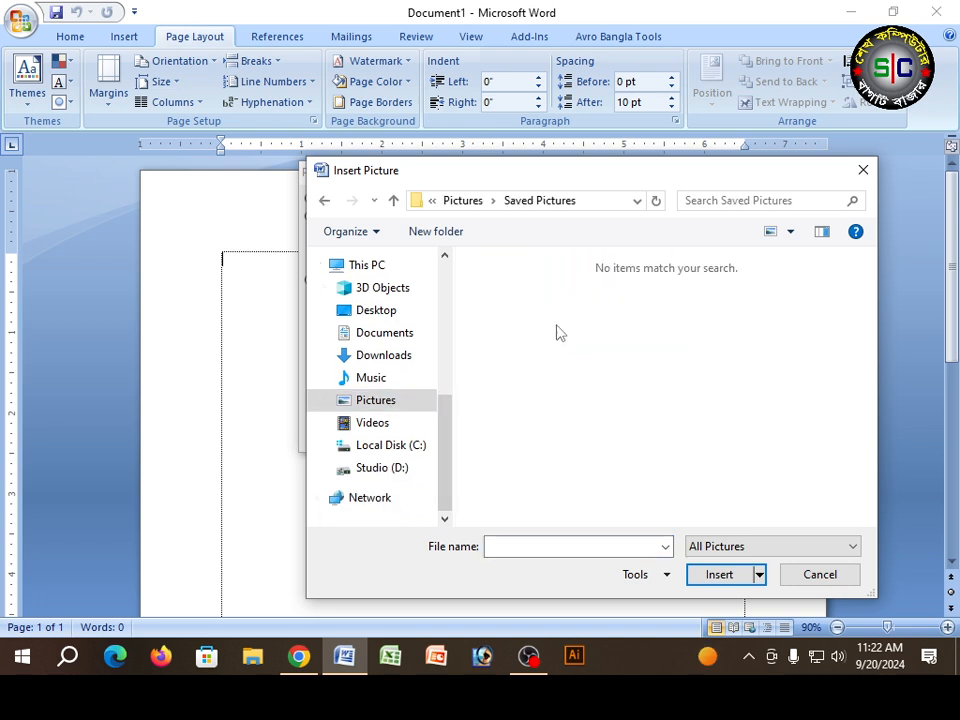
{"action": "left_click", "coordinate": [382, 313]}
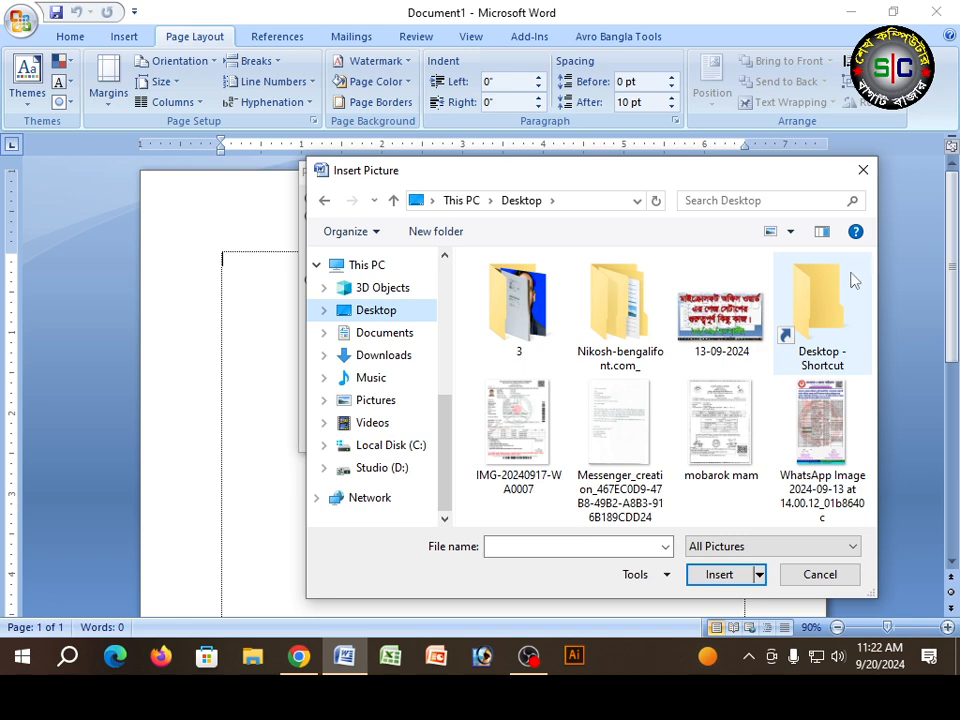
{"action": "left_click", "coordinate": [750, 412]}
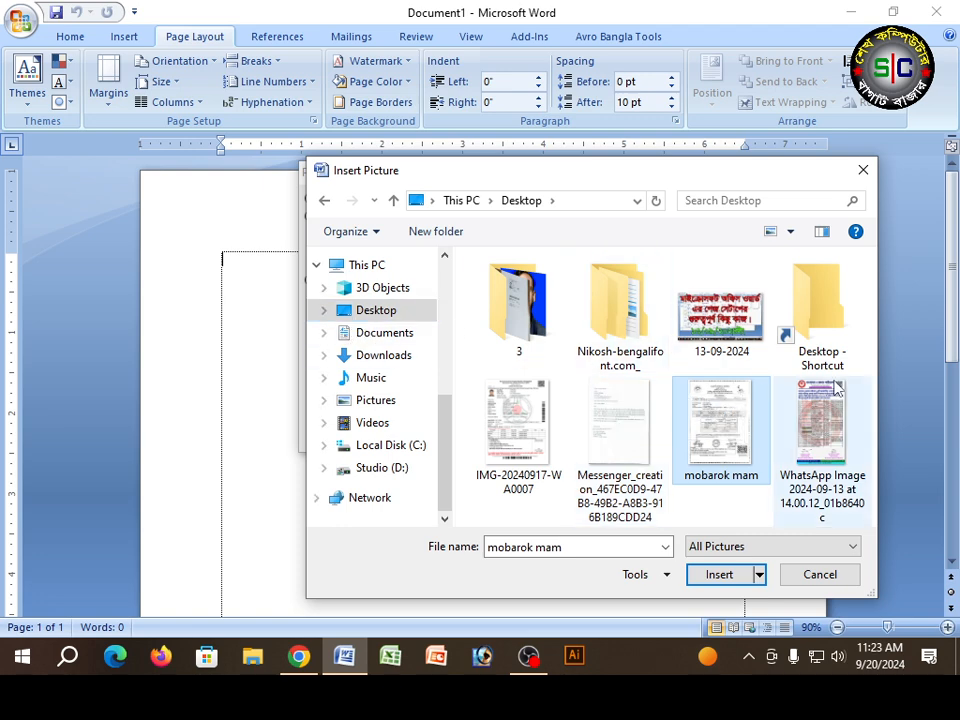
{"action": "left_click", "coordinate": [709, 328]}
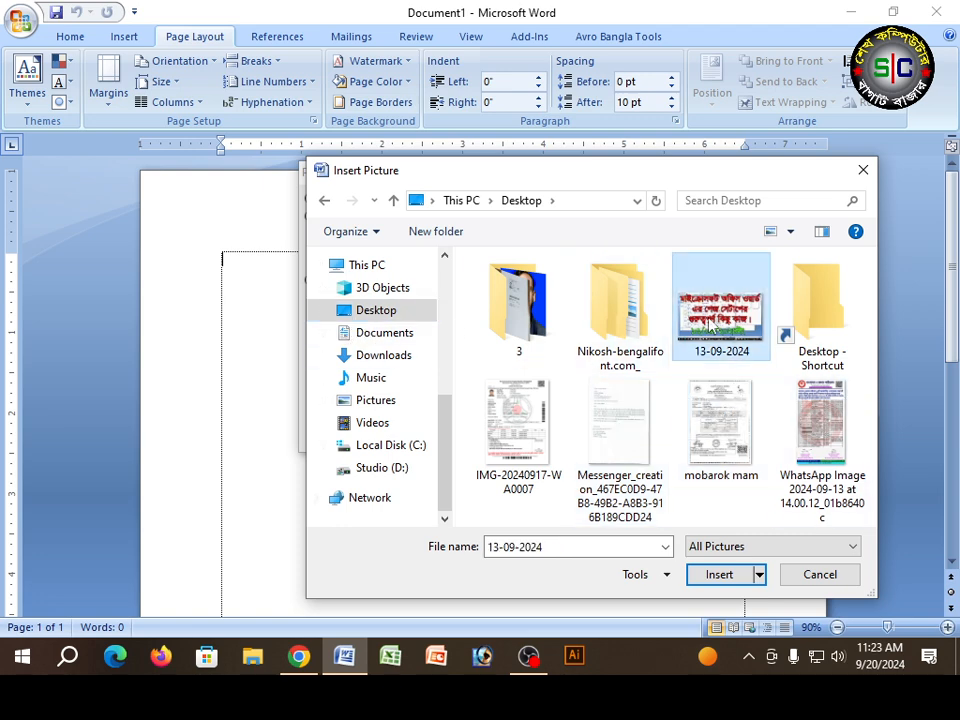
{"action": "left_click", "coordinate": [718, 575]}
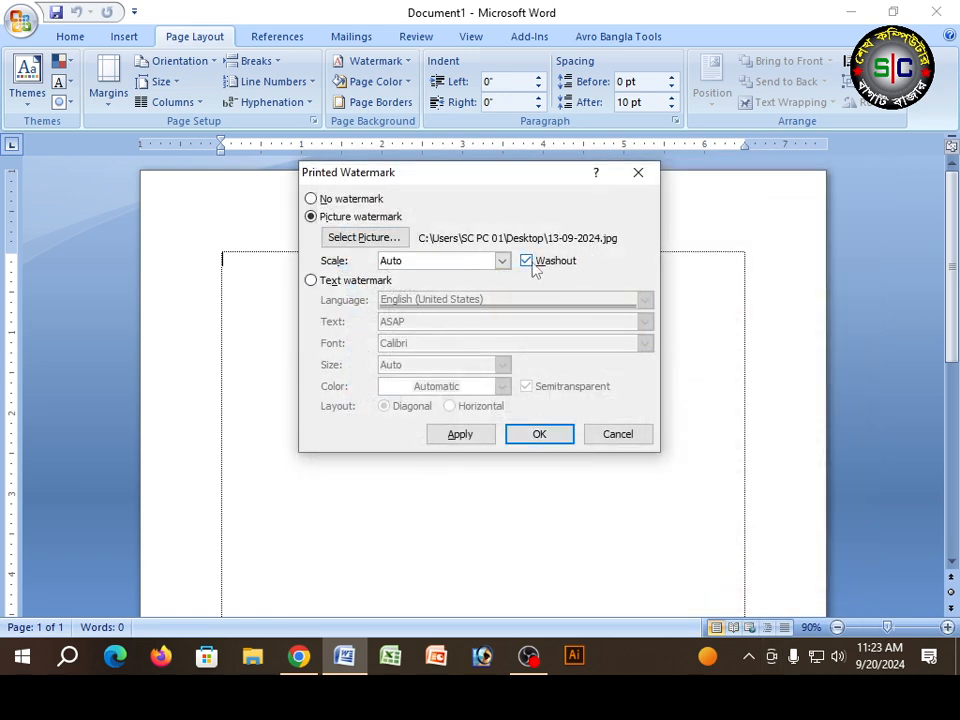
{"action": "left_click", "coordinate": [539, 434]}
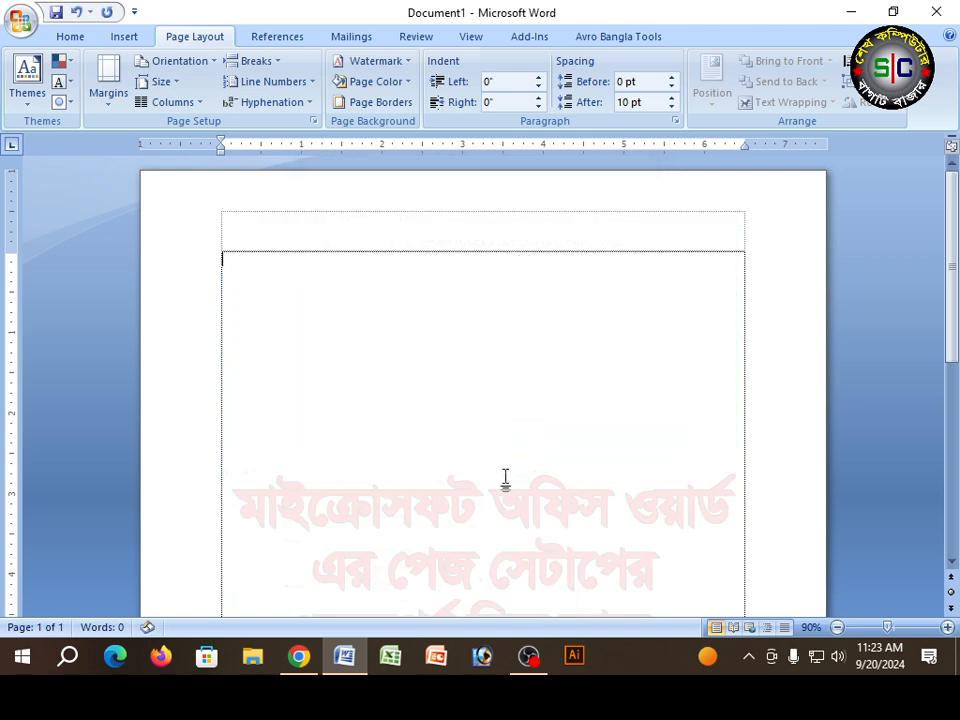
Step: Examine how the picture watermark sits on the page
{"action": "scroll", "coordinate": [510, 470], "scroll_direction": "down", "scroll_amount": 5}
{"action": "scroll", "coordinate": [505, 480], "scroll_direction": "up", "scroll_amount": 2}
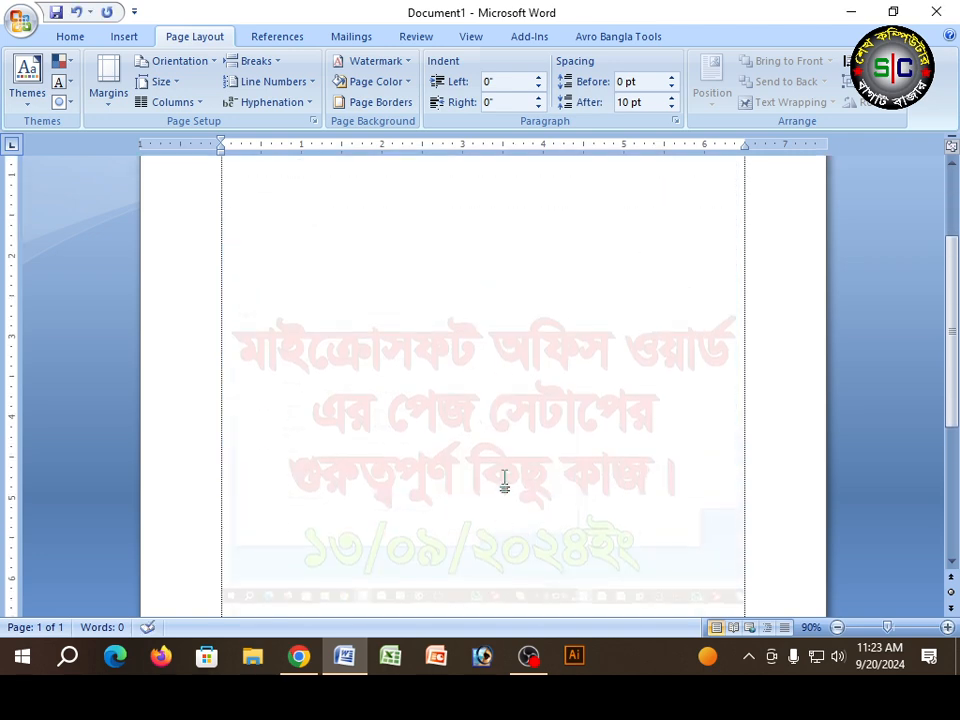
{"action": "scroll", "coordinate": [505, 480], "scroll_direction": "up", "scroll_amount": 1}
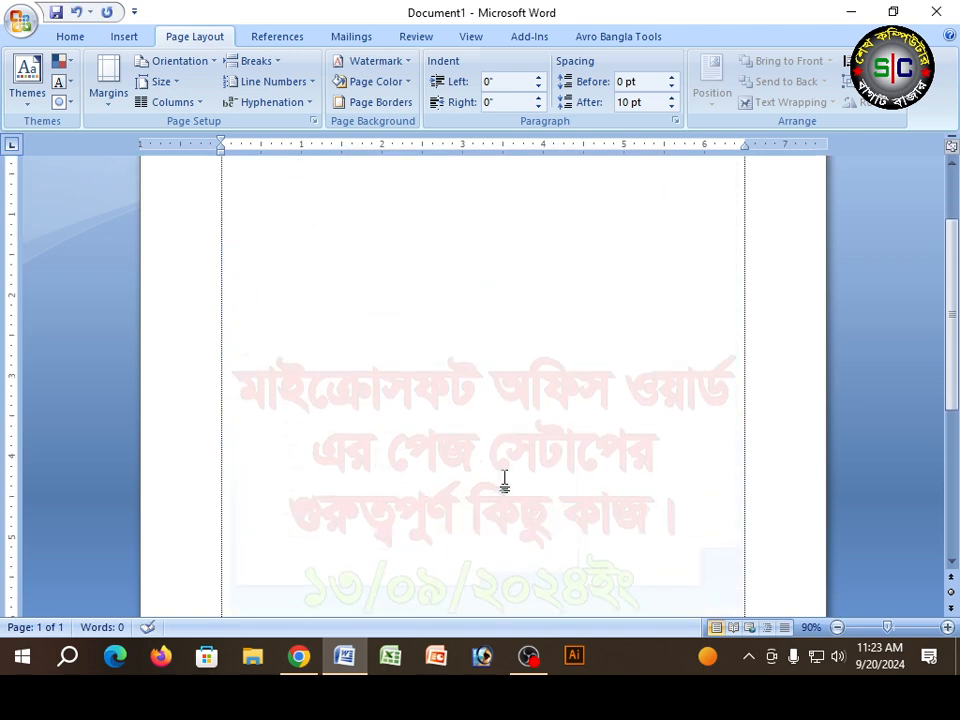
{"action": "scroll", "coordinate": [504, 482], "scroll_direction": "down", "scroll_amount": 2}
{"action": "scroll", "coordinate": [504, 482], "scroll_direction": "down", "scroll_amount": 1}
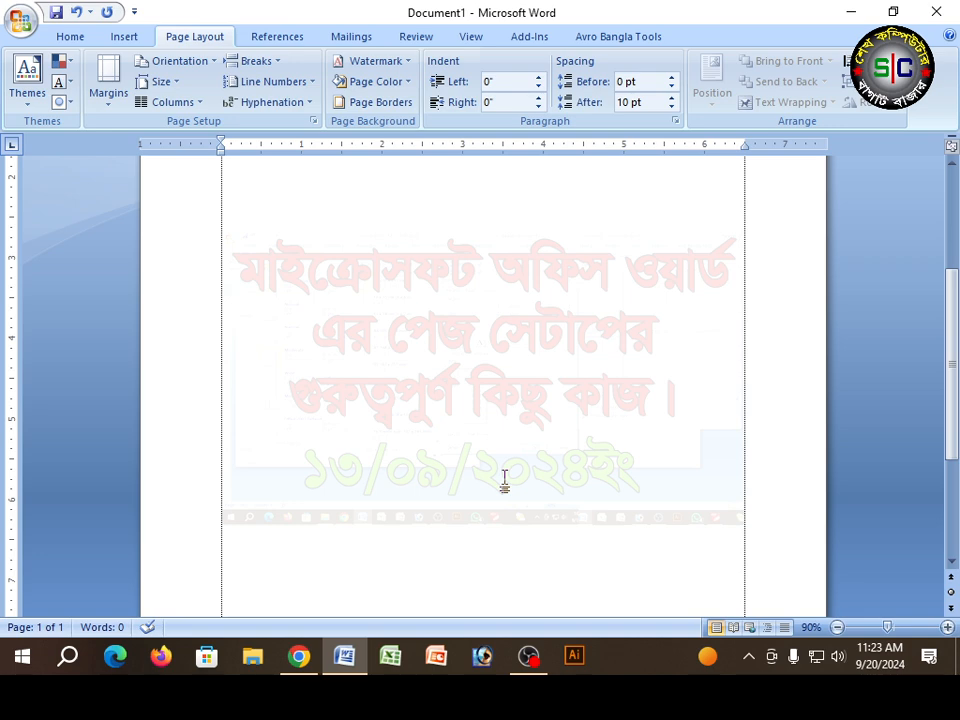
{"action": "scroll", "coordinate": [504, 482], "scroll_direction": "up", "scroll_amount": 1}
{"action": "scroll", "coordinate": [504, 482], "scroll_direction": "up", "scroll_amount": 5}
{"action": "scroll", "coordinate": [504, 482], "scroll_direction": "down", "scroll_amount": 5}
{"action": "scroll", "coordinate": [503, 483], "scroll_direction": "up", "scroll_amount": 1}
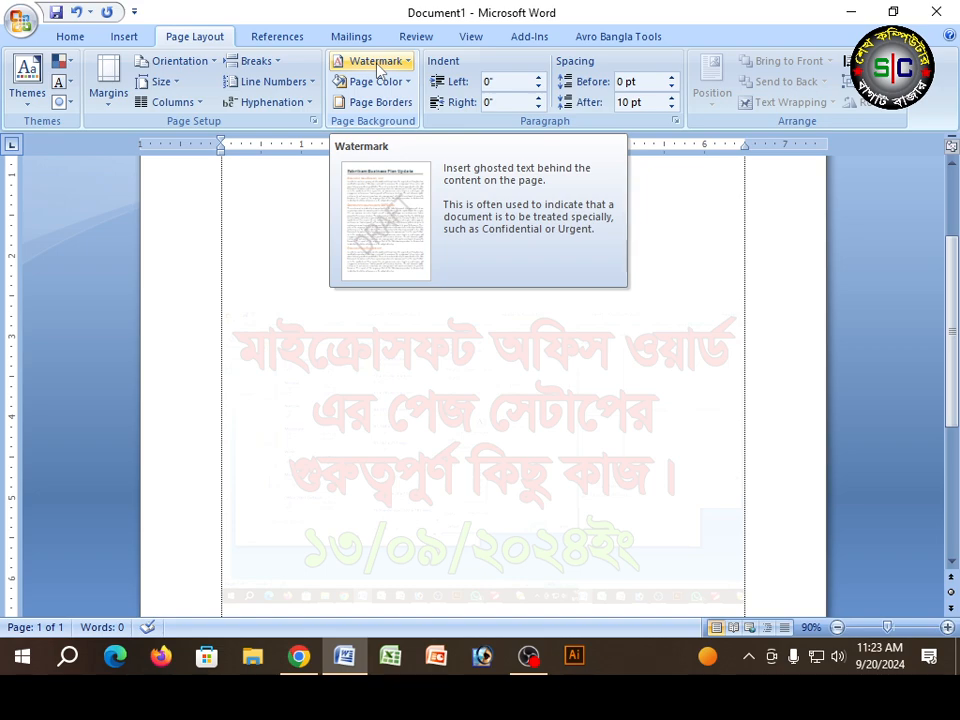
Step: Replace the watermark picture with image 0 from the Desktop folder named 3, keeping Auto scale and Washout
{"action": "left_click", "coordinate": [377, 62]}
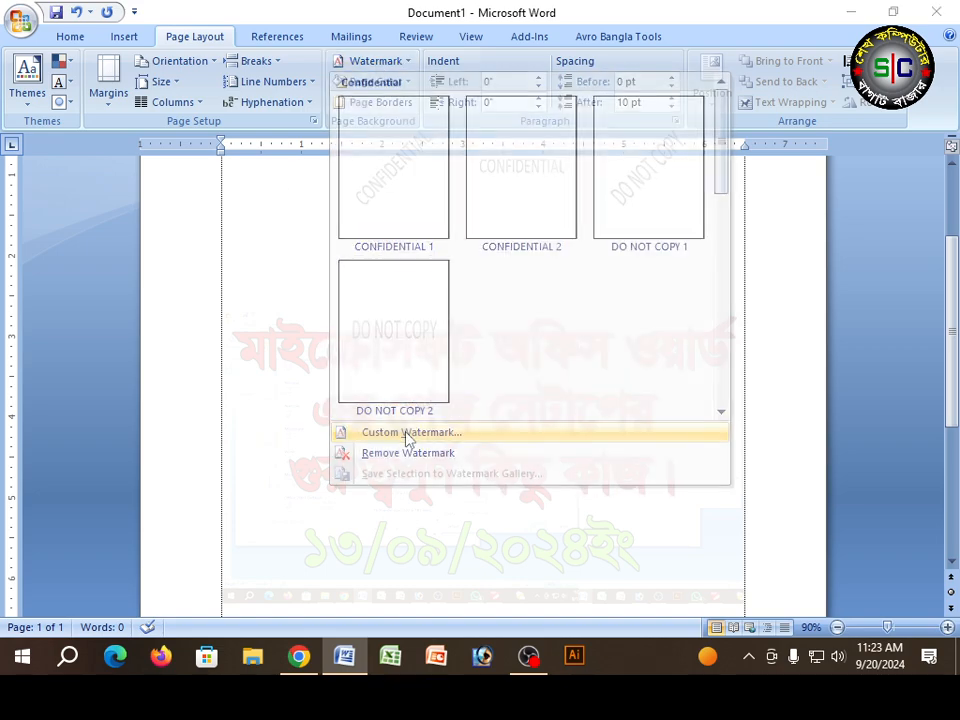
{"action": "left_click", "coordinate": [407, 433]}
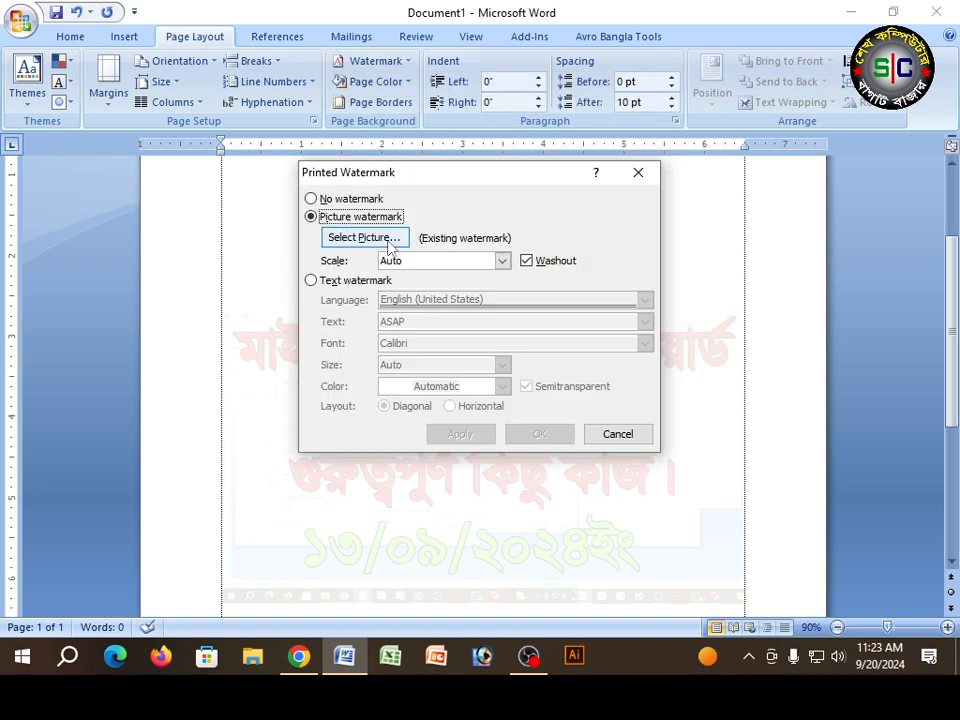
{"action": "left_click", "coordinate": [356, 238]}
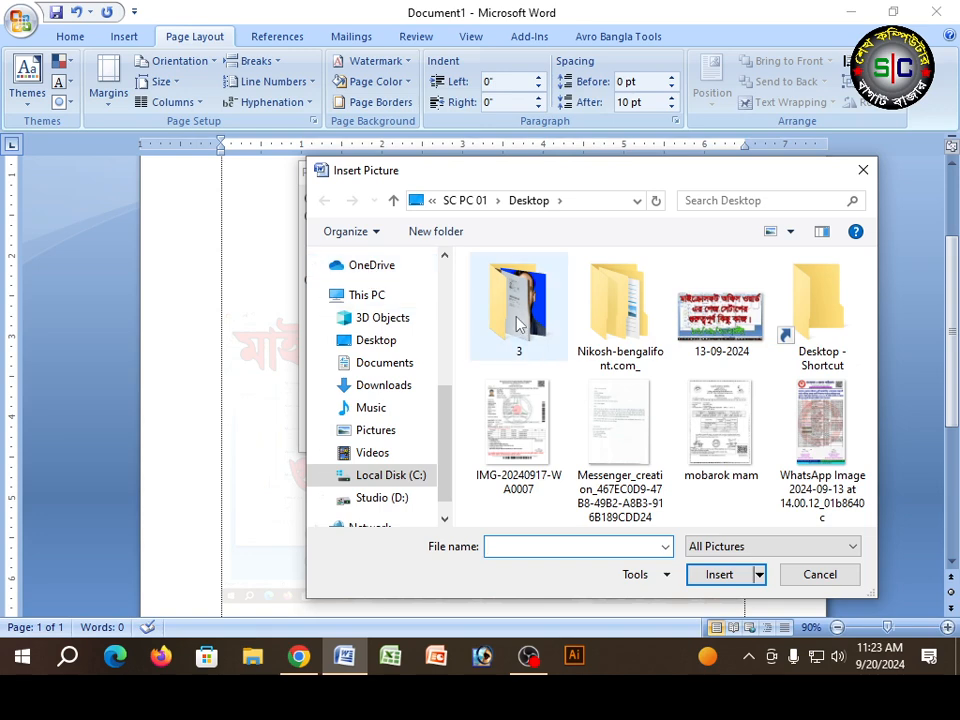
{"action": "double_click", "coordinate": [519, 322]}
{"action": "left_click", "coordinate": [525, 334]}
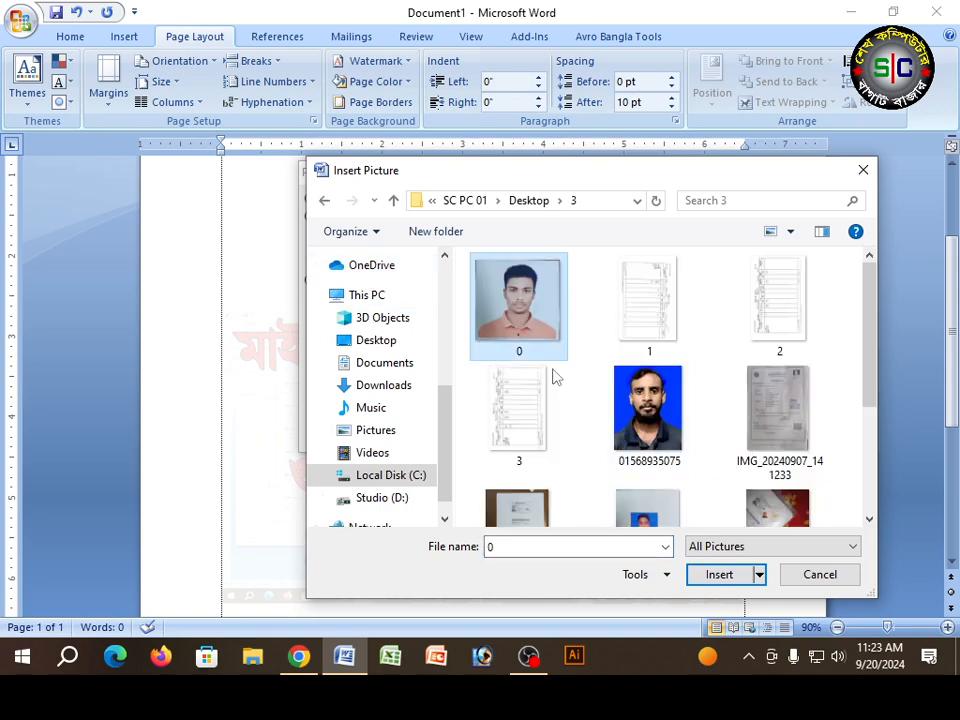
{"action": "left_click", "coordinate": [718, 576]}
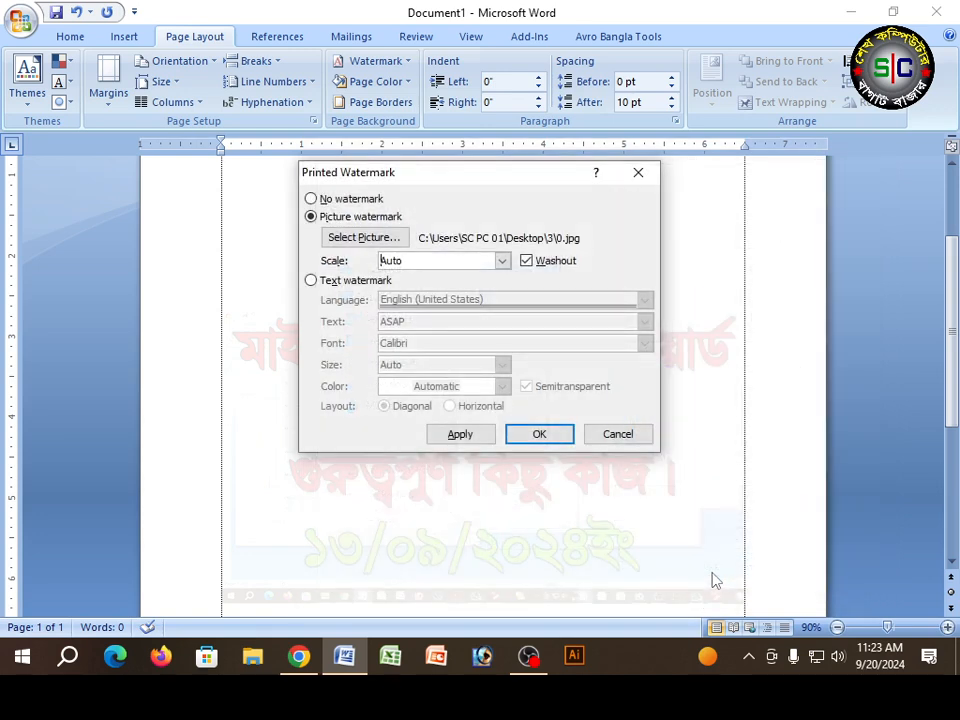
{"action": "left_click", "coordinate": [539, 434]}
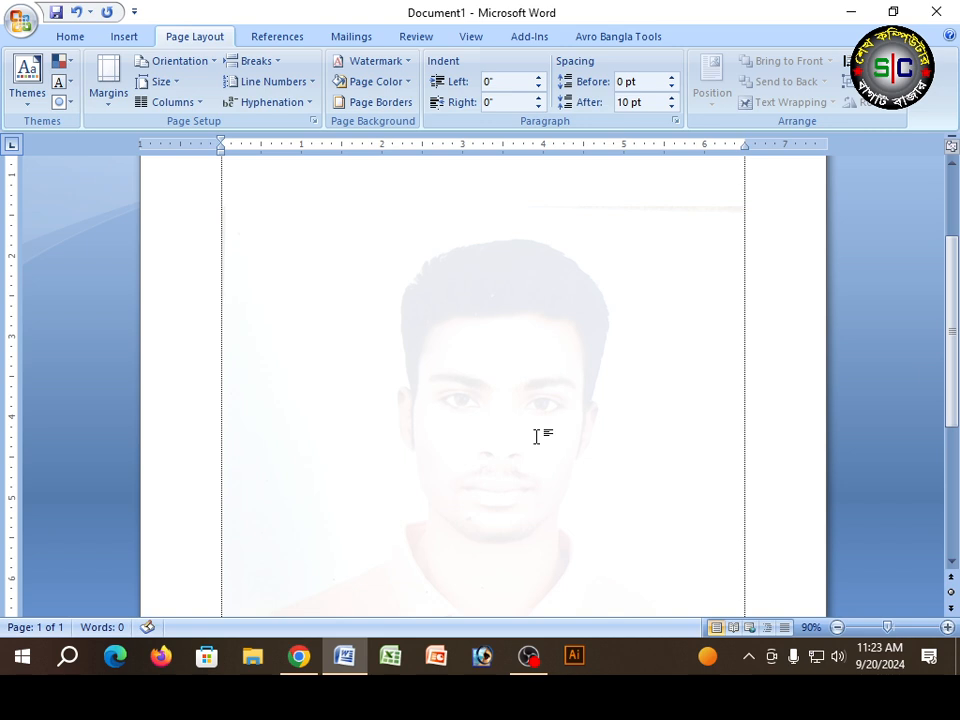
Step: Insert page breaks to extend the document to four pages
{"action": "scroll", "coordinate": [537, 436], "scroll_direction": "down", "scroll_amount": 3}
{"action": "scroll", "coordinate": [537, 436], "scroll_direction": "up", "scroll_amount": 4}
{"action": "scroll", "coordinate": [537, 436], "scroll_direction": "down", "scroll_amount": 2}
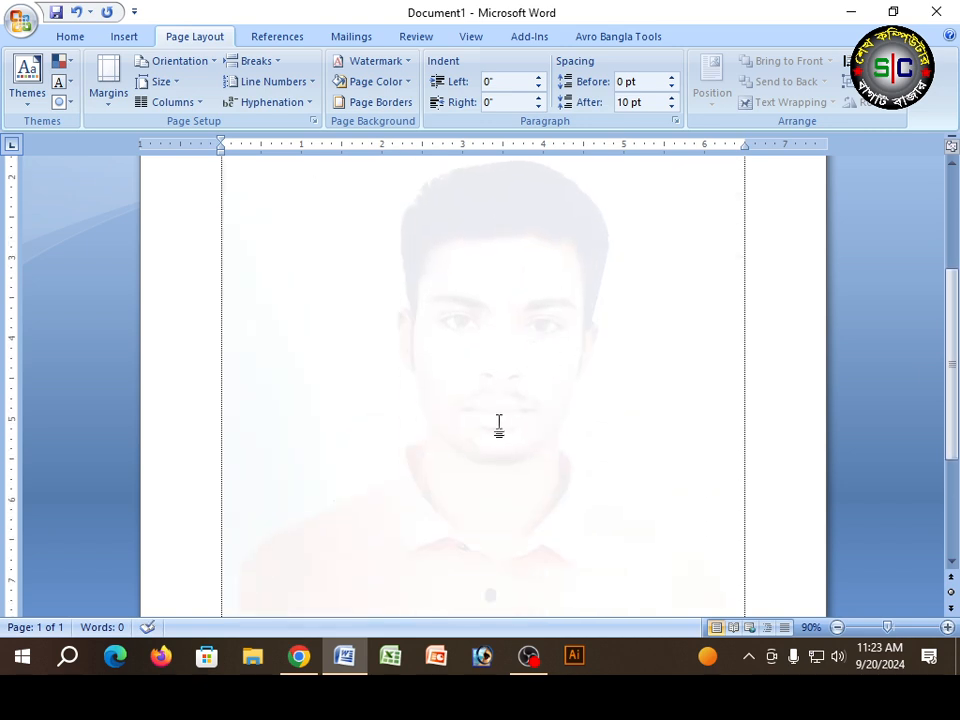
{"action": "scroll", "coordinate": [482, 408], "scroll_direction": "up", "scroll_amount": 1}
{"action": "scroll", "coordinate": [482, 408], "scroll_direction": "down", "scroll_amount": 3}
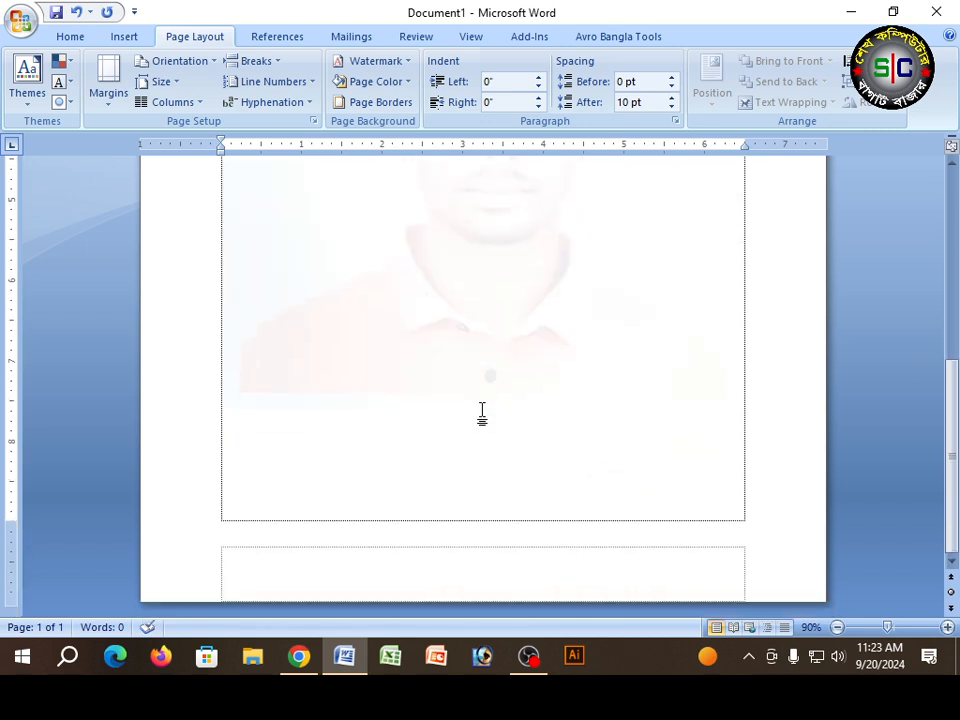
{"action": "scroll", "coordinate": [482, 408], "scroll_direction": "up", "scroll_amount": 5}
{"action": "left_click", "coordinate": [124, 37]}
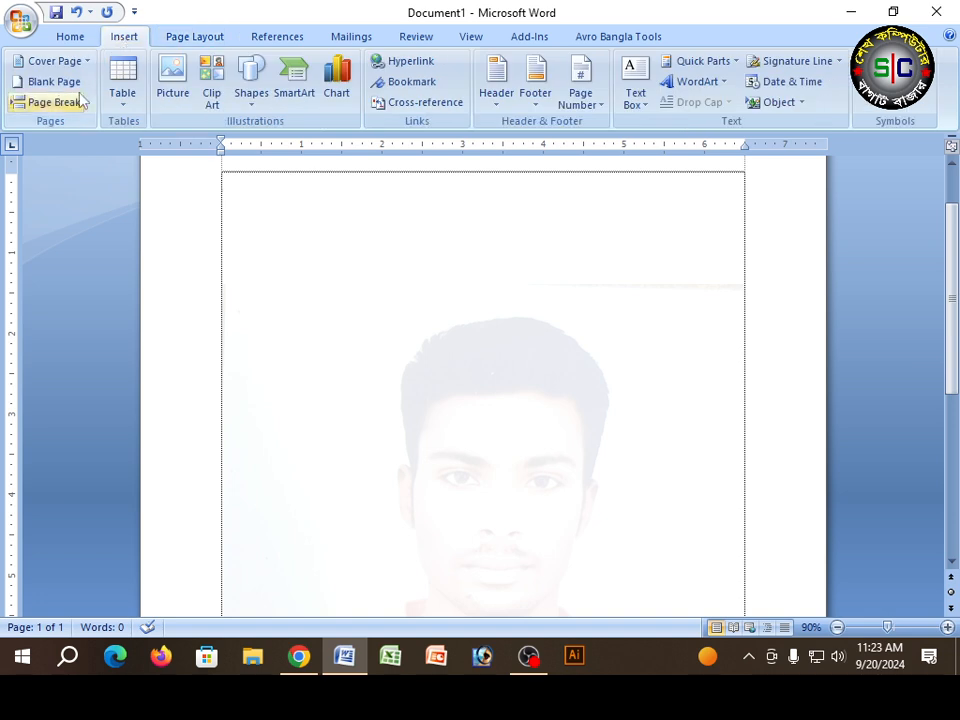
{"action": "left_click", "coordinate": [60, 108]}
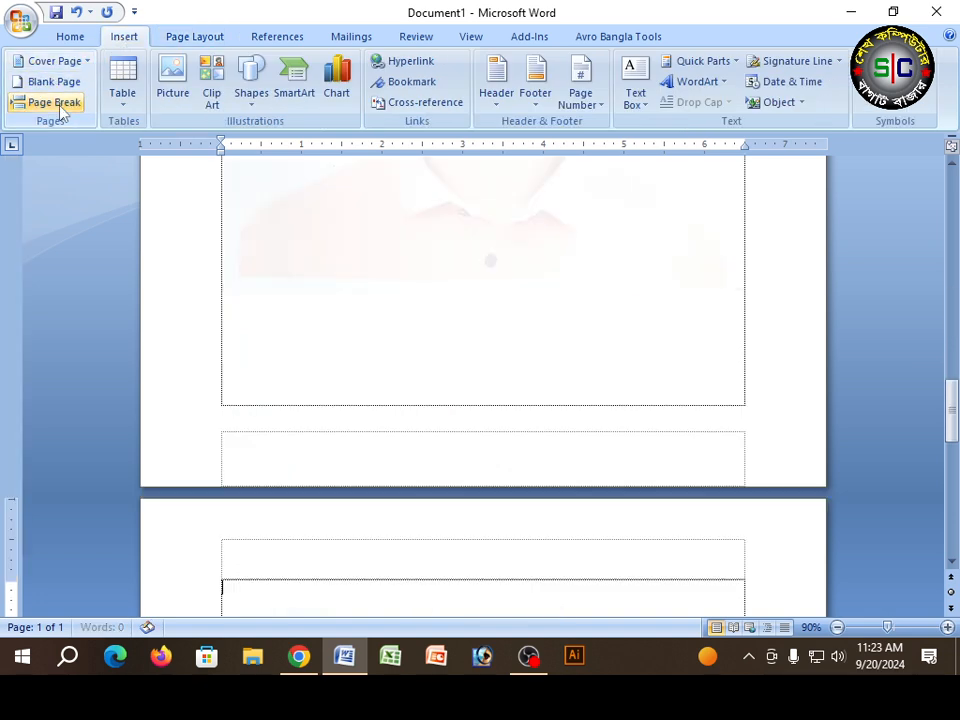
Step: Examine the pages of the document for the repeated picture watermark
{"action": "scroll", "coordinate": [431, 334], "scroll_direction": "down", "scroll_amount": 6}
{"action": "scroll", "coordinate": [436, 362], "scroll_direction": "down", "scroll_amount": 15}
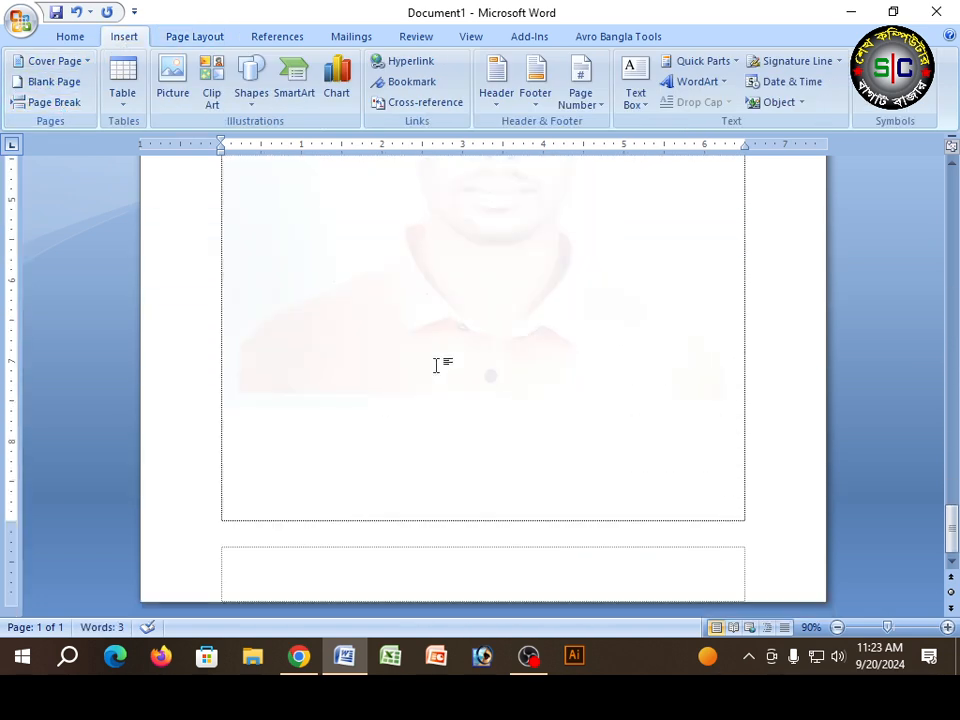
{"action": "scroll", "coordinate": [423, 364], "scroll_direction": "up", "scroll_amount": 5}
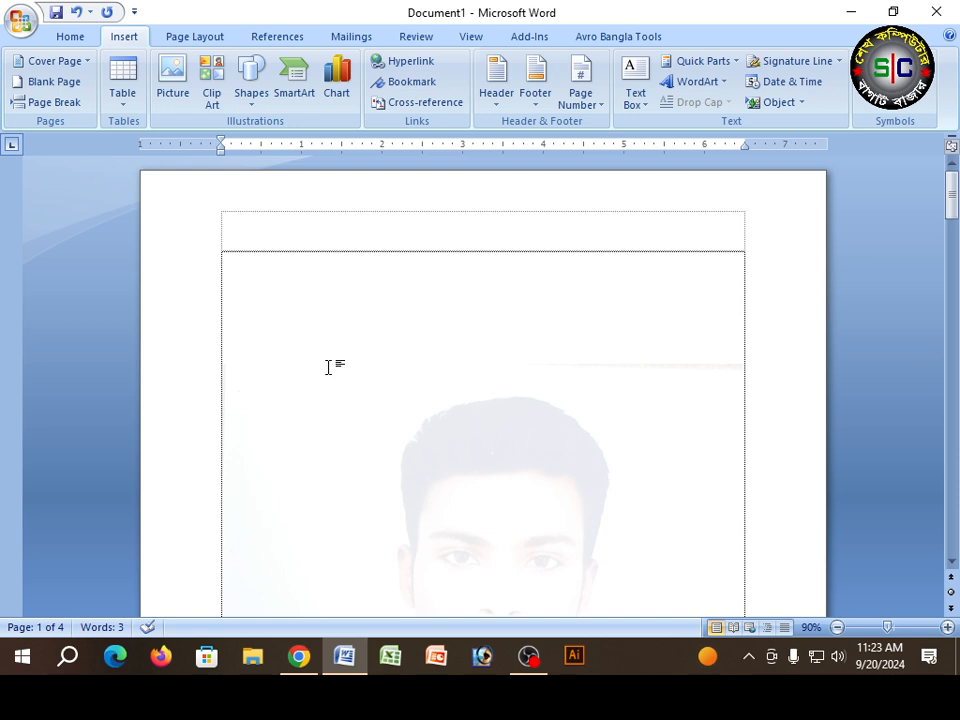
{"action": "scroll", "coordinate": [242, 414], "scroll_direction": "down", "scroll_amount": 6}
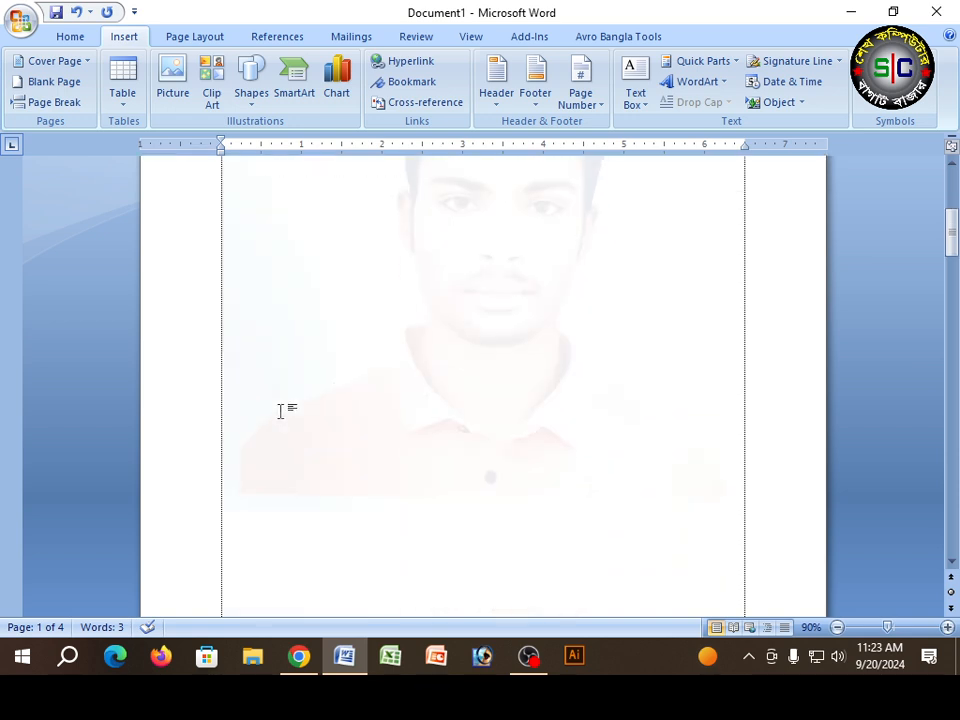
{"action": "scroll", "coordinate": [281, 411], "scroll_direction": "down", "scroll_amount": 3}
{"action": "scroll", "coordinate": [281, 411], "scroll_direction": "down", "scroll_amount": 3}
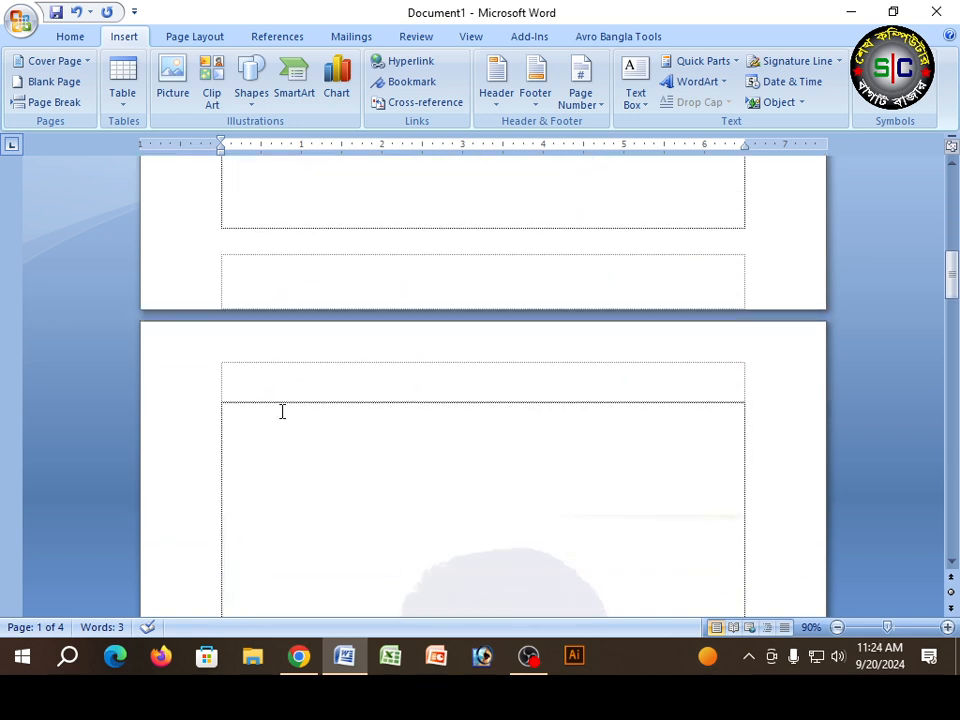
{"action": "scroll", "coordinate": [282, 411], "scroll_direction": "down", "scroll_amount": 4}
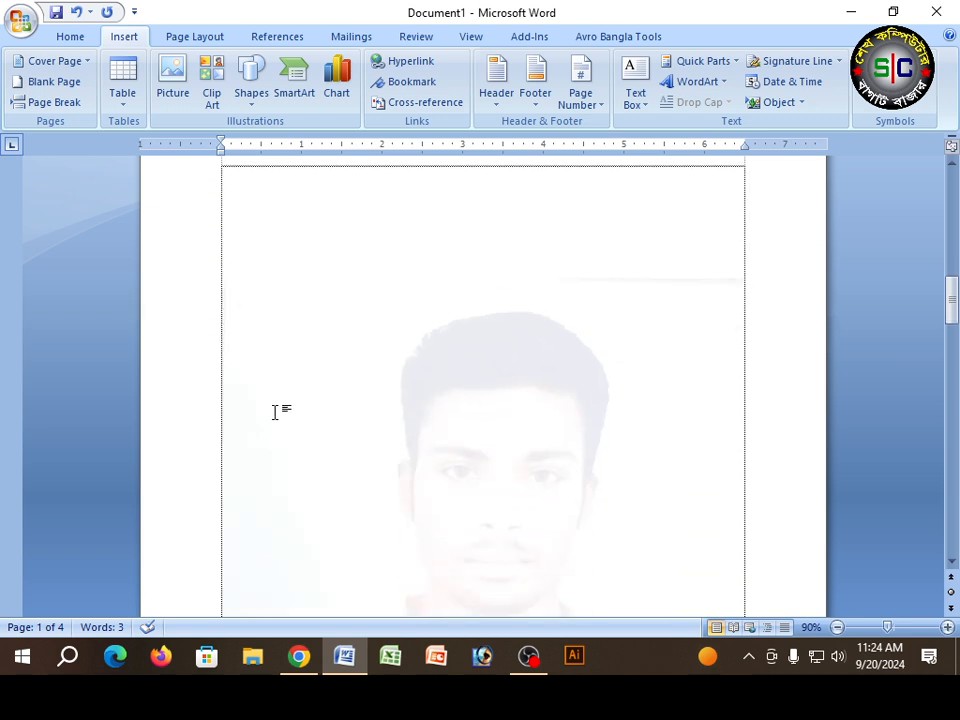
{"action": "scroll", "coordinate": [275, 411], "scroll_direction": "down", "scroll_amount": 7}
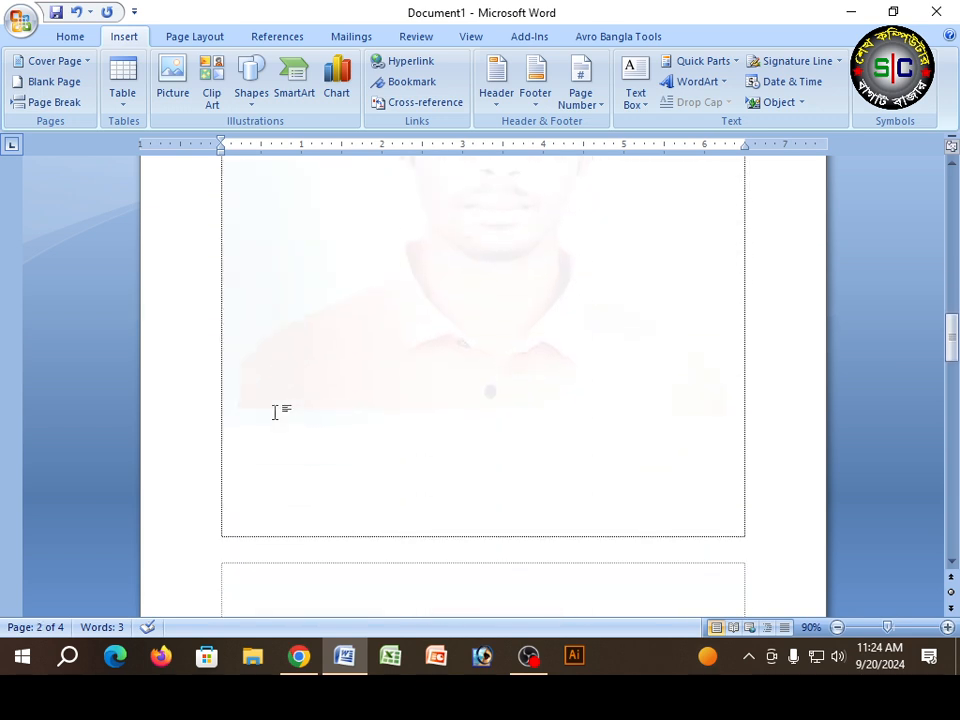
{"action": "scroll", "coordinate": [337, 385], "scroll_direction": "up", "scroll_amount": 16}
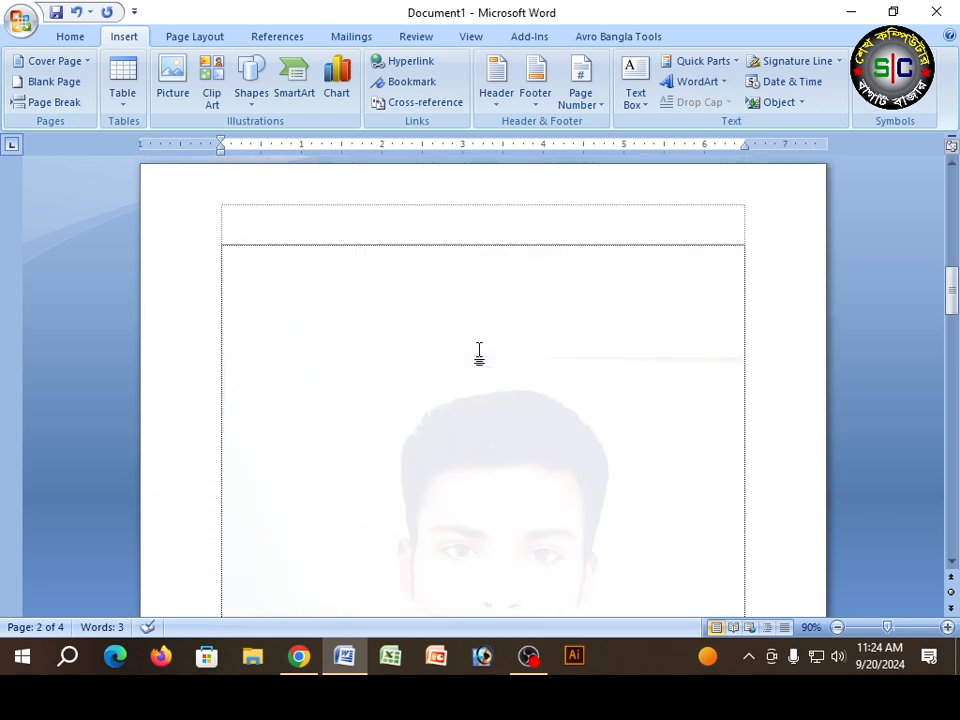
Step: Select the picture watermark through the header area of the document and return to editing the body
{"action": "double_click", "coordinate": [250, 310]}
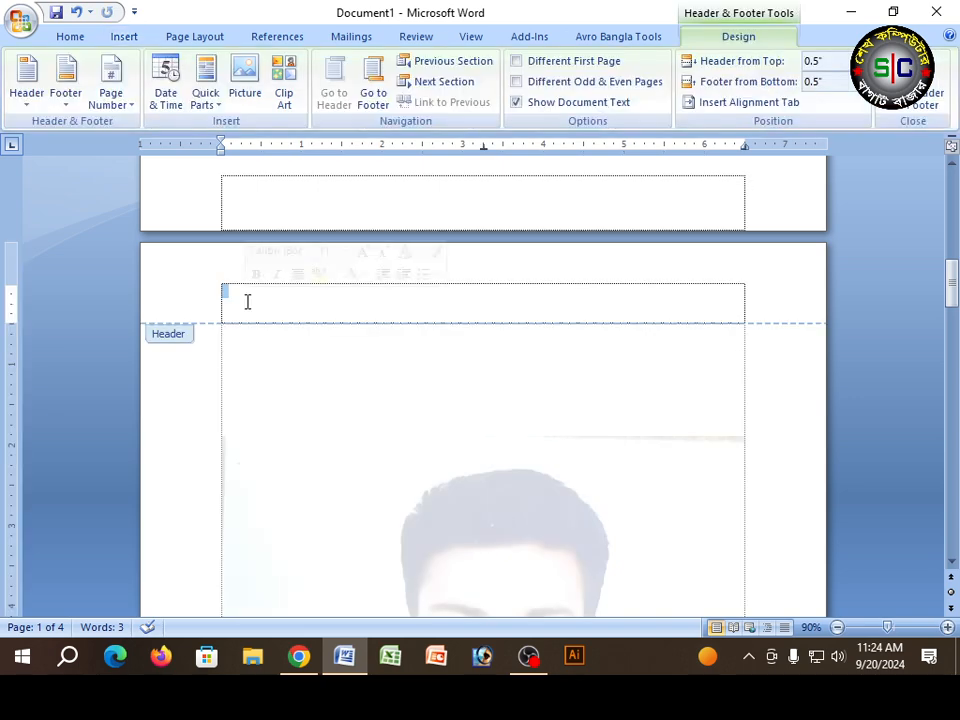
{"action": "scroll", "coordinate": [292, 330], "scroll_direction": "down", "scroll_amount": 12}
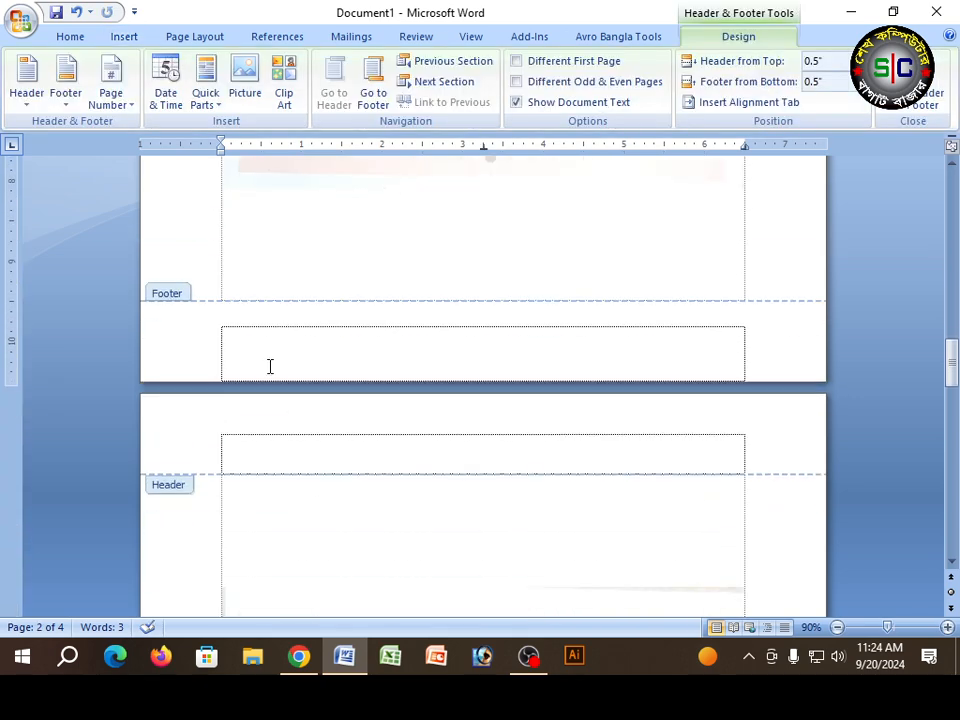
{"action": "scroll", "coordinate": [270, 360], "scroll_direction": "up", "scroll_amount": 12}
{"action": "scroll", "coordinate": [547, 401], "scroll_direction": "down", "scroll_amount": 9}
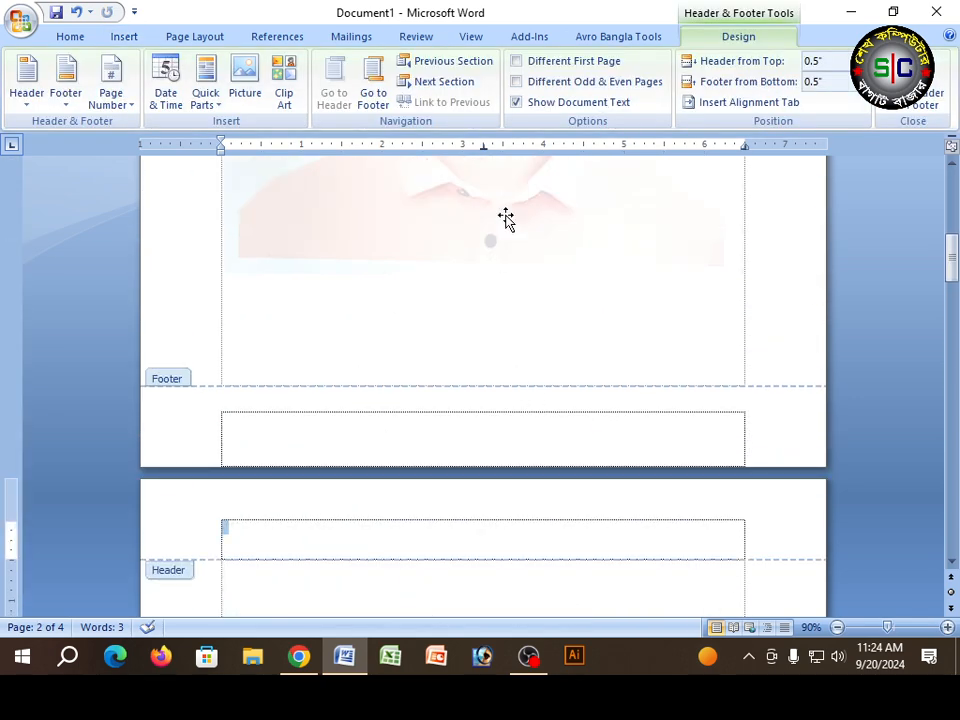
{"action": "left_click", "coordinate": [419, 258]}
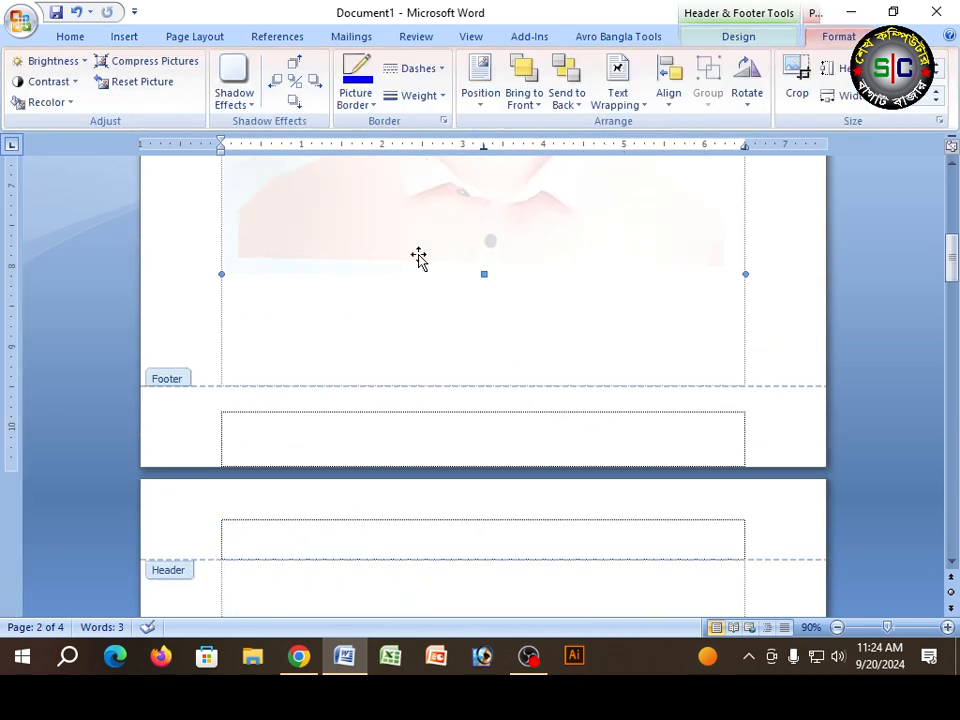
{"action": "double_click", "coordinate": [343, 320]}
{"action": "scroll", "coordinate": [343, 321], "scroll_direction": "up", "scroll_amount": 5}
{"action": "scroll", "coordinate": [470, 345], "scroll_direction": "down", "scroll_amount": 10}
{"action": "left_click", "coordinate": [456, 330]}
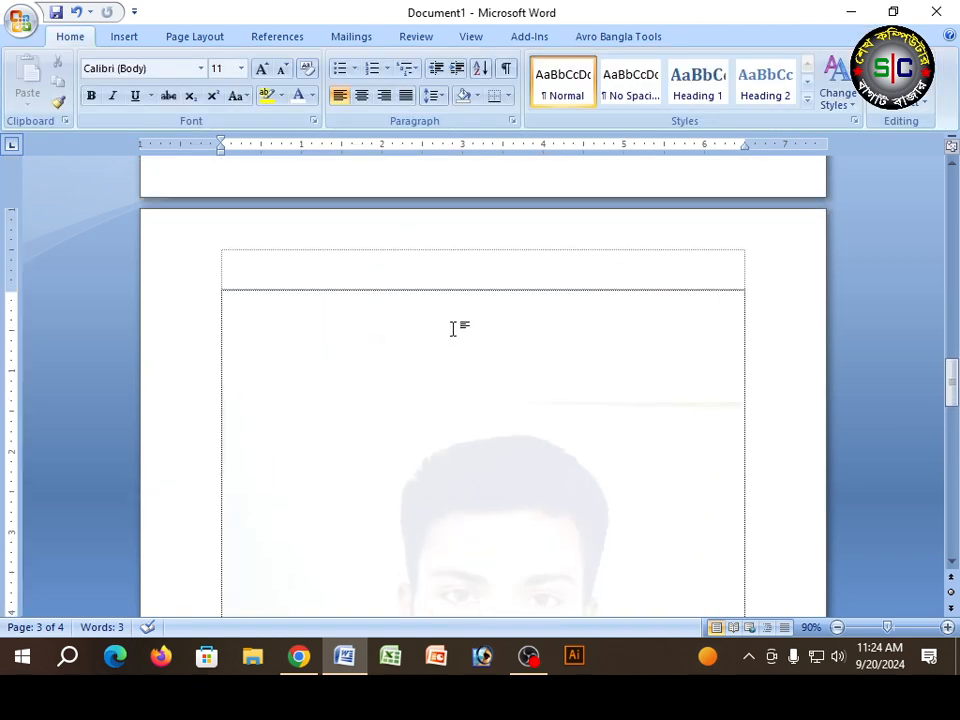
Step: Turn off Washout for the existing picture watermark, keeping its scale at Auto
{"action": "left_click", "coordinate": [199, 40]}
{"action": "left_click", "coordinate": [389, 63]}
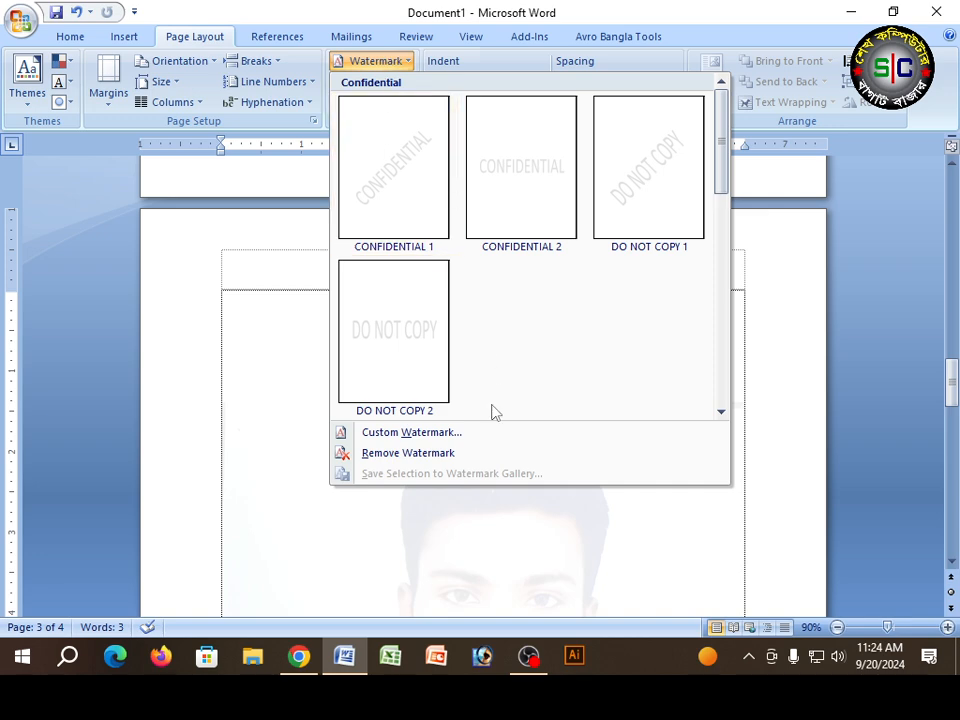
{"action": "left_click", "coordinate": [418, 432]}
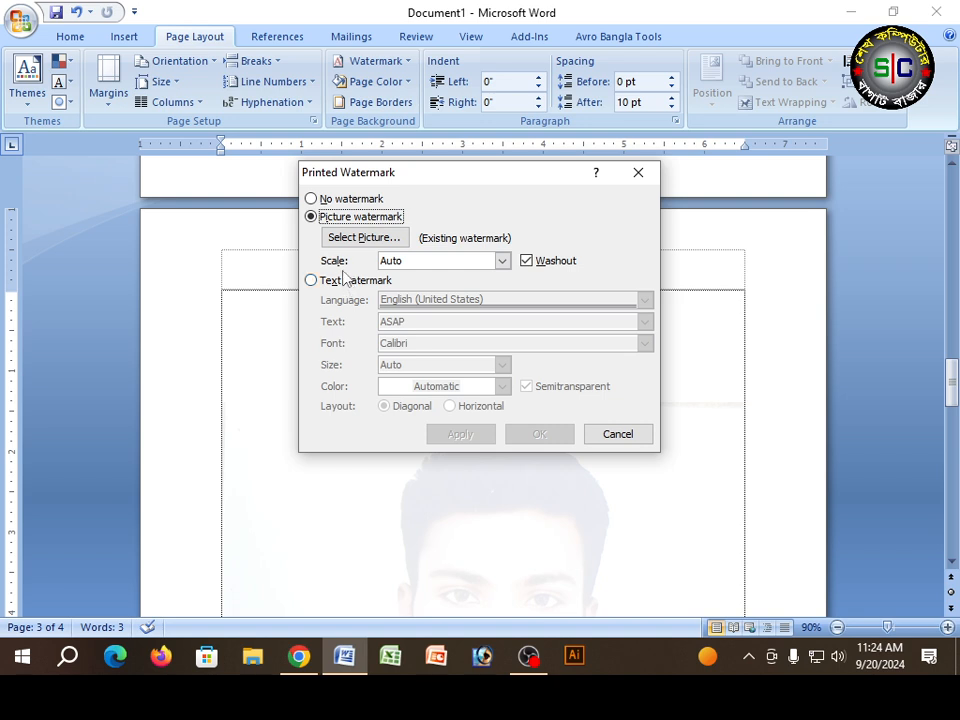
{"action": "left_click", "coordinate": [528, 262]}
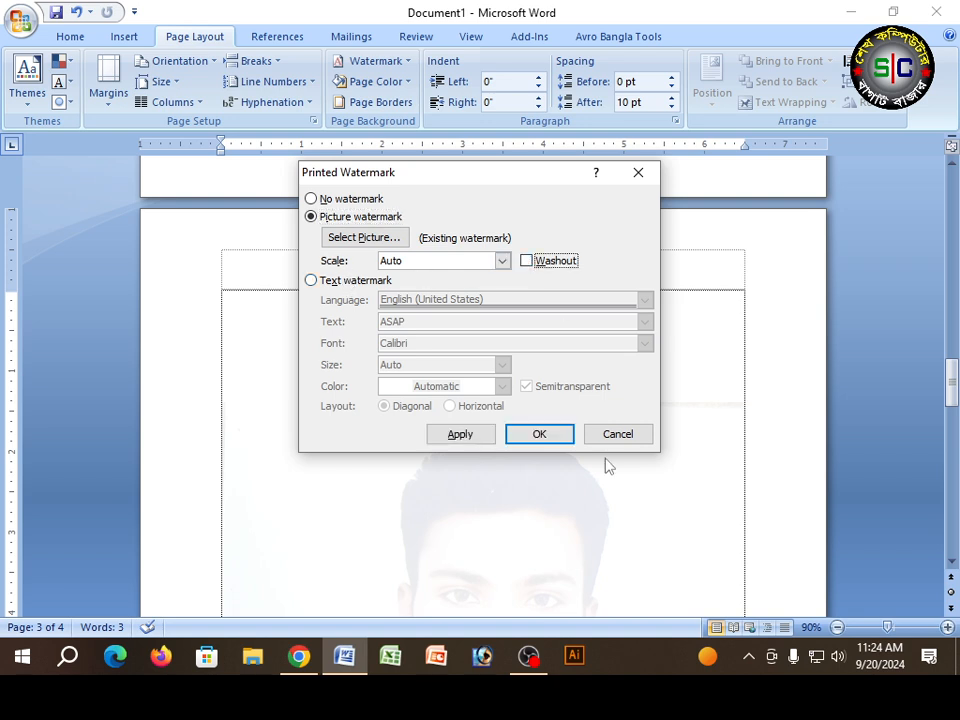
{"action": "left_click", "coordinate": [537, 435]}
Step: Examine how the picture watermark without Washout looks across the document pages
{"action": "scroll", "coordinate": [522, 428], "scroll_direction": "down", "scroll_amount": 6}
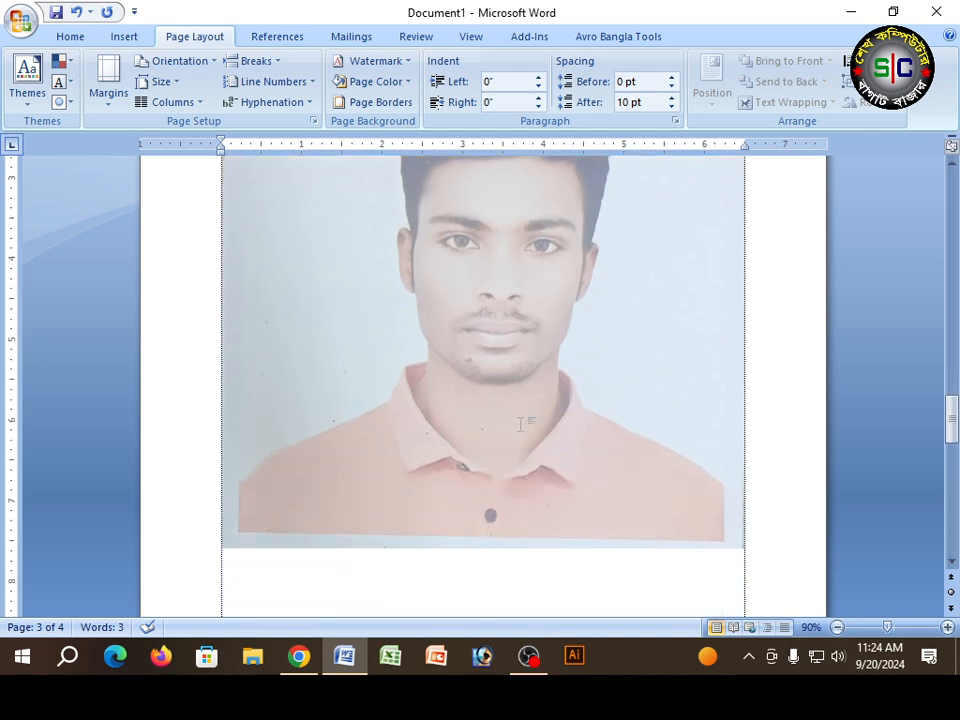
{"action": "scroll", "coordinate": [522, 428], "scroll_direction": "up", "scroll_amount": 4}
{"action": "scroll", "coordinate": [516, 411], "scroll_direction": "down", "scroll_amount": 7}
{"action": "scroll", "coordinate": [516, 411], "scroll_direction": "up", "scroll_amount": 7}
{"action": "scroll", "coordinate": [517, 413], "scroll_direction": "down", "scroll_amount": 8}
{"action": "scroll", "coordinate": [516, 411], "scroll_direction": "up", "scroll_amount": 2}
{"action": "scroll", "coordinate": [506, 414], "scroll_direction": "down", "scroll_amount": 5}
{"action": "scroll", "coordinate": [506, 414], "scroll_direction": "up", "scroll_amount": 10}
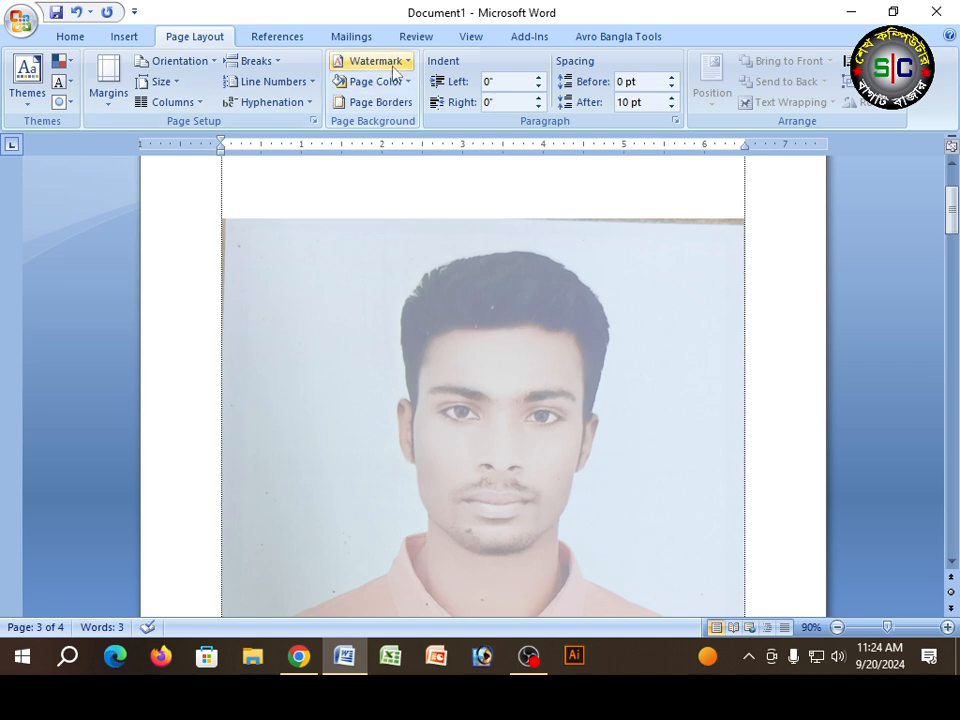
Step: Turn Washout on for the picture watermark and set its scale to 100%
{"action": "left_click", "coordinate": [394, 64]}
{"action": "left_click", "coordinate": [415, 432]}
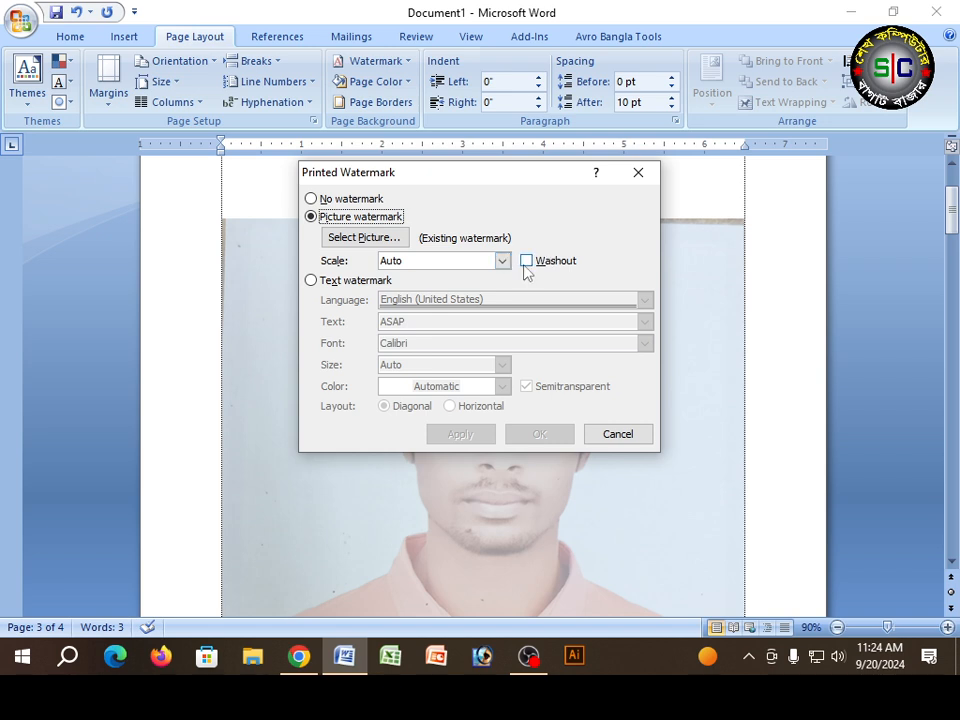
{"action": "left_click", "coordinate": [527, 261]}
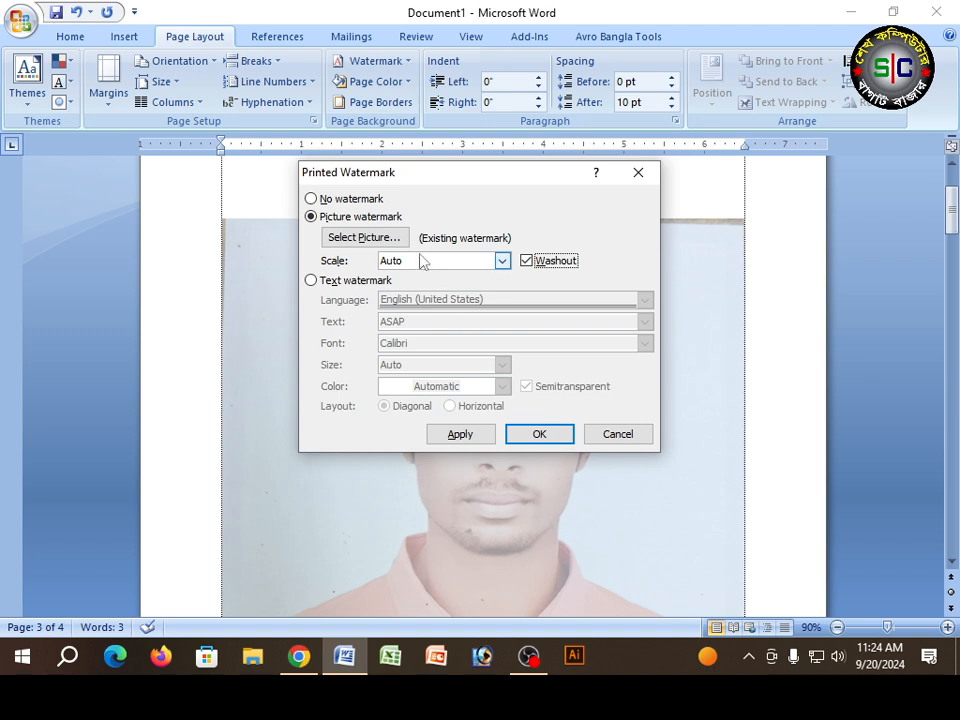
{"action": "left_click", "coordinate": [503, 261]}
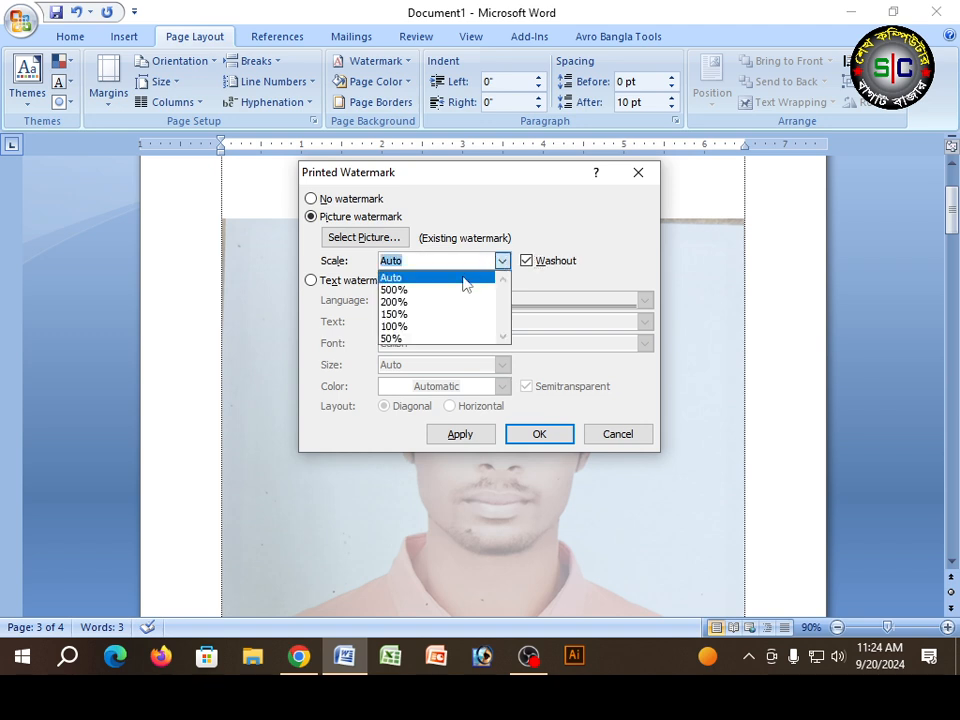
{"action": "left_click", "coordinate": [397, 327]}
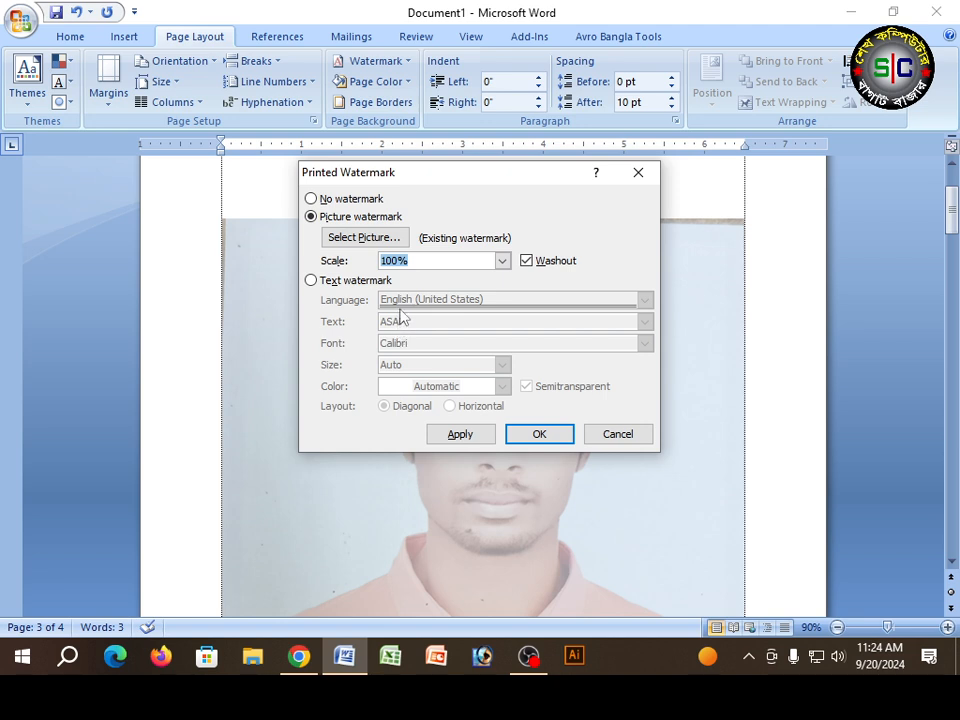
{"action": "left_click", "coordinate": [501, 261]}
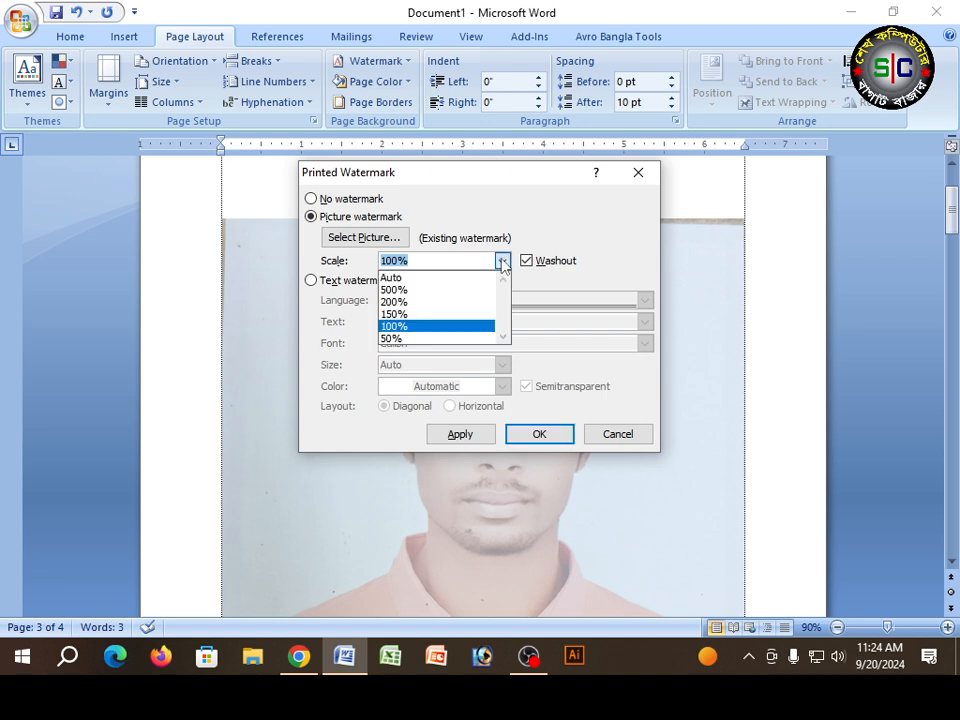
{"action": "left_click", "coordinate": [405, 326]}
{"action": "left_click", "coordinate": [536, 437]}
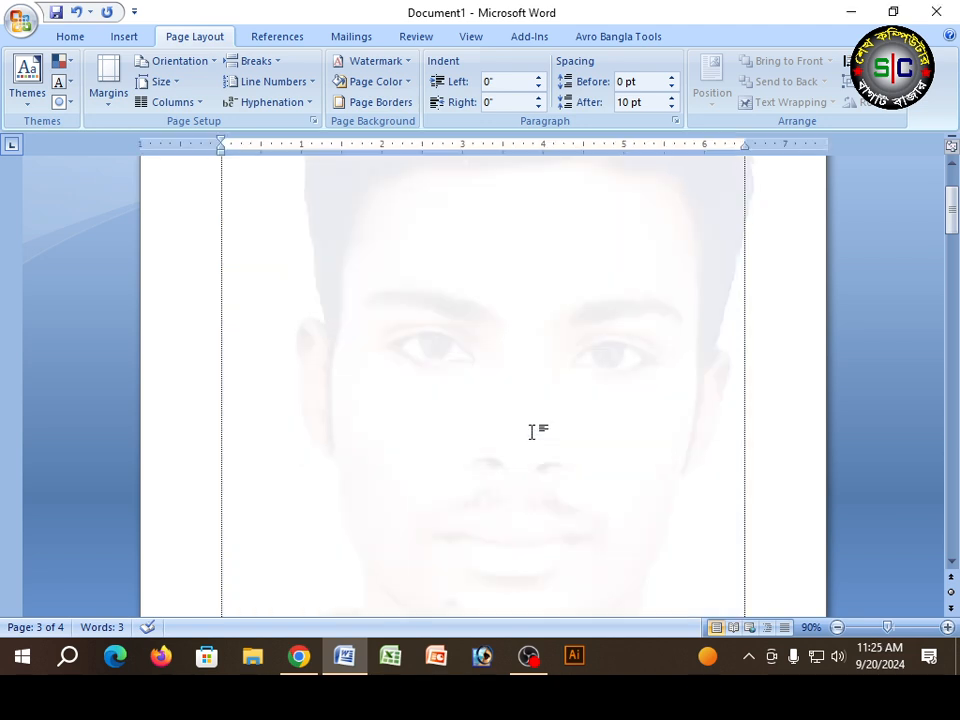
{"action": "scroll", "coordinate": [559, 387], "scroll_direction": "down", "scroll_amount": 6}
{"action": "scroll", "coordinate": [557, 388], "scroll_direction": "up", "scroll_amount": 6}
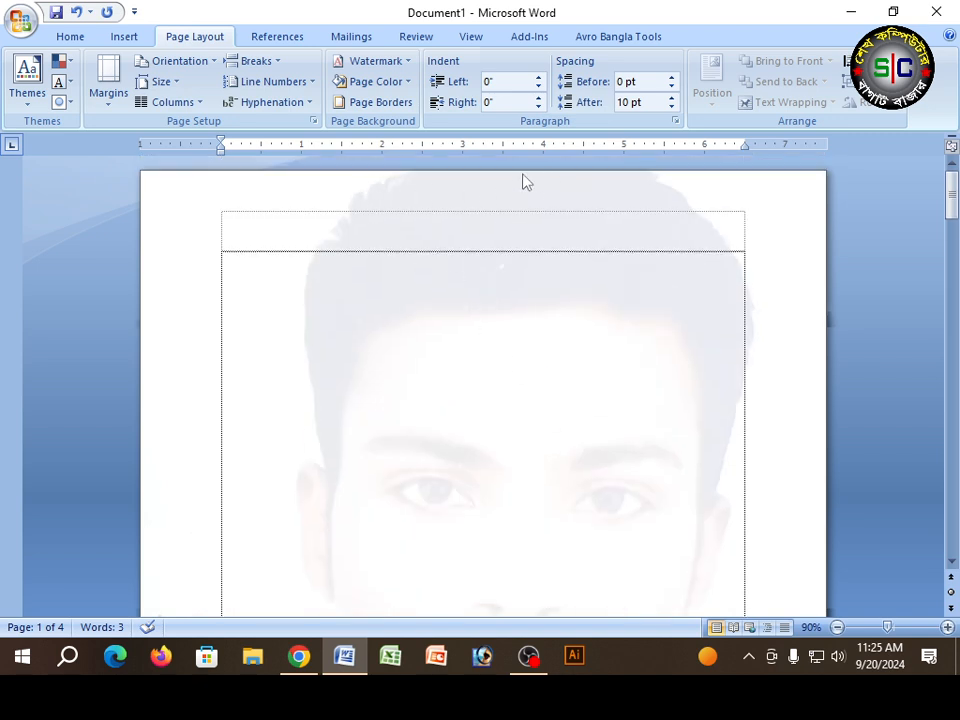
Step: Set the picture watermark's scale to 50%, keeping Washout on, and check its size on the page
{"action": "left_click", "coordinate": [372, 61]}
{"action": "left_click", "coordinate": [415, 433]}
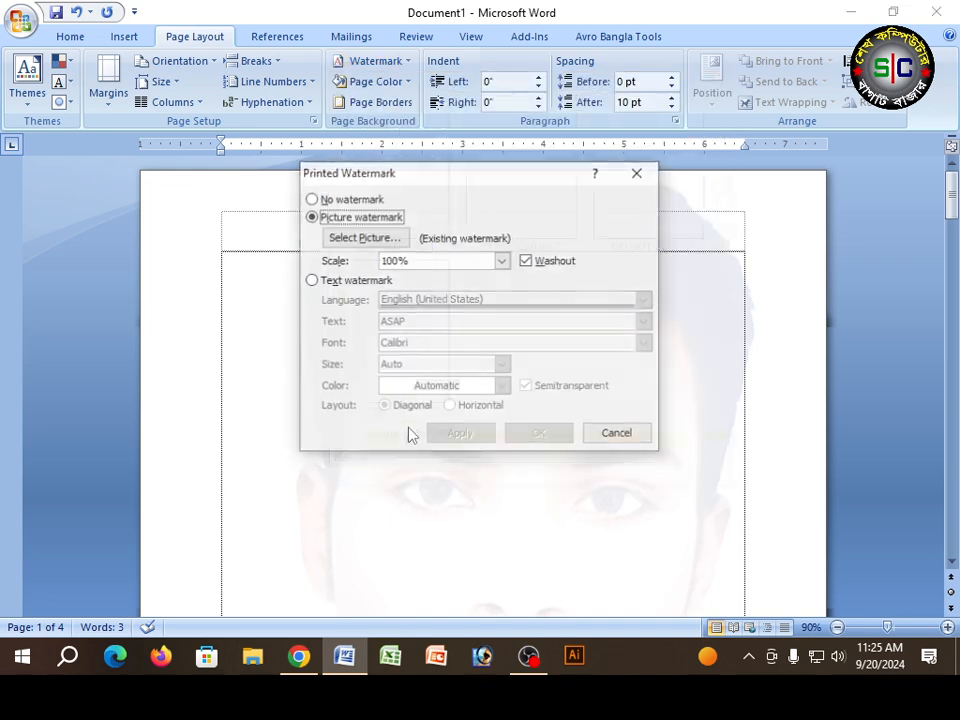
{"action": "left_click", "coordinate": [502, 261]}
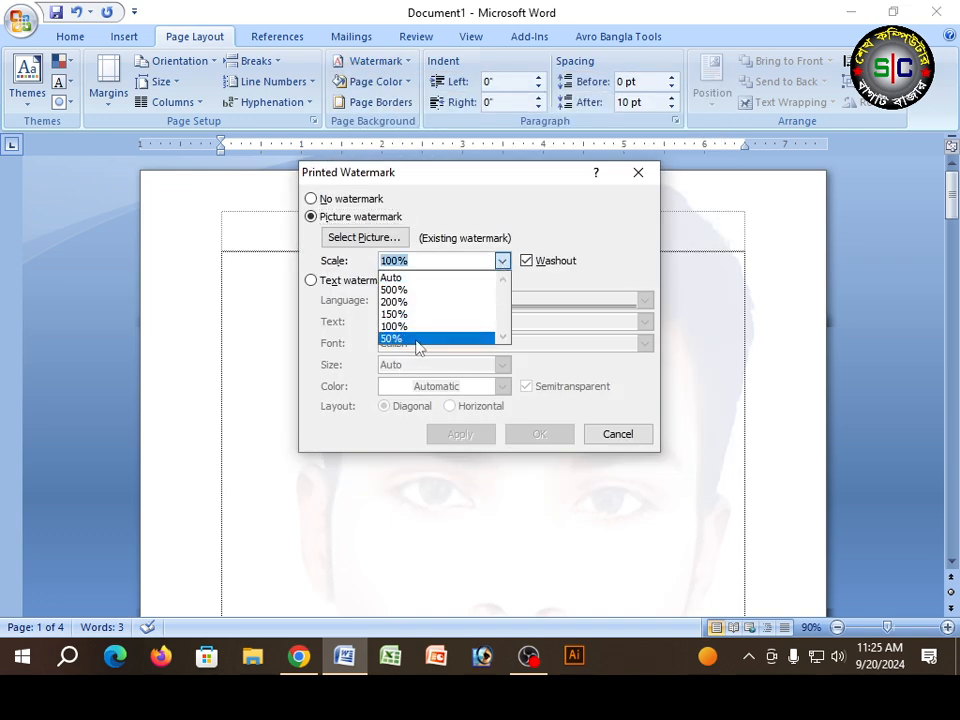
{"action": "left_click", "coordinate": [416, 340]}
{"action": "left_click", "coordinate": [541, 435]}
{"action": "scroll", "coordinate": [543, 433], "scroll_direction": "down", "scroll_amount": 5}
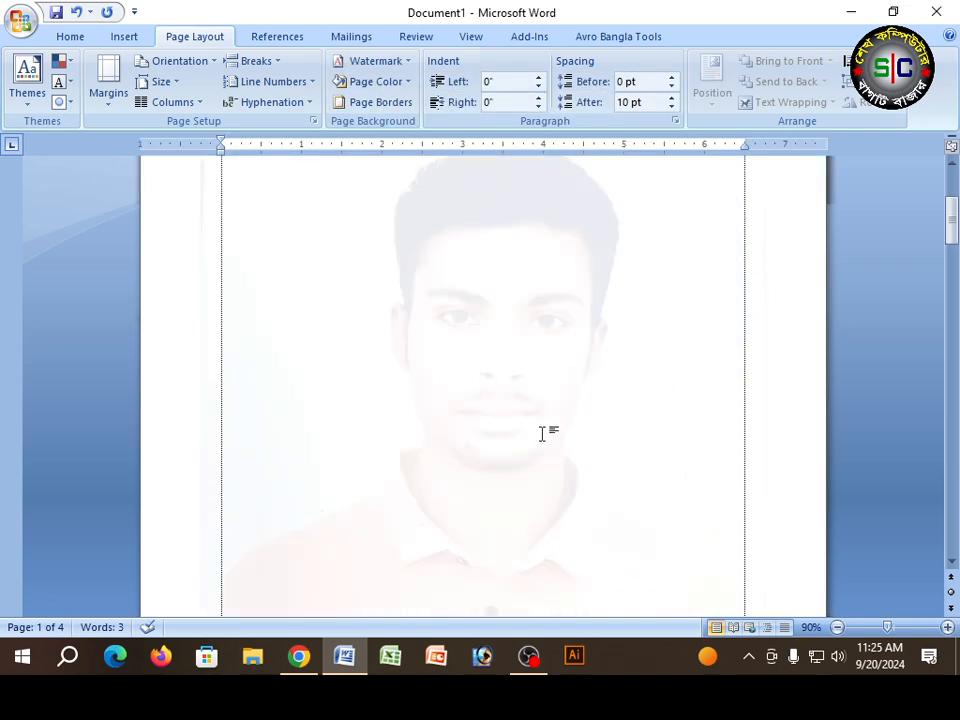
{"action": "scroll", "coordinate": [543, 433], "scroll_direction": "up", "scroll_amount": 5}
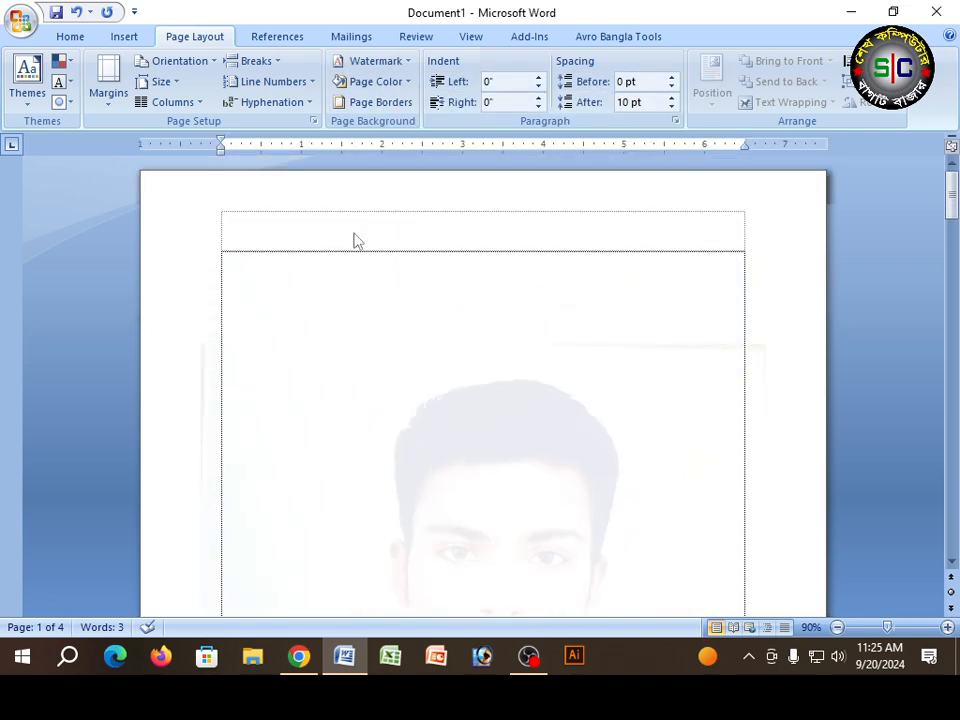
Step: Turn off Washout for the picture watermark scaled at 50% and check the pages
{"action": "left_click", "coordinate": [377, 61]}
{"action": "left_click", "coordinate": [410, 433]}
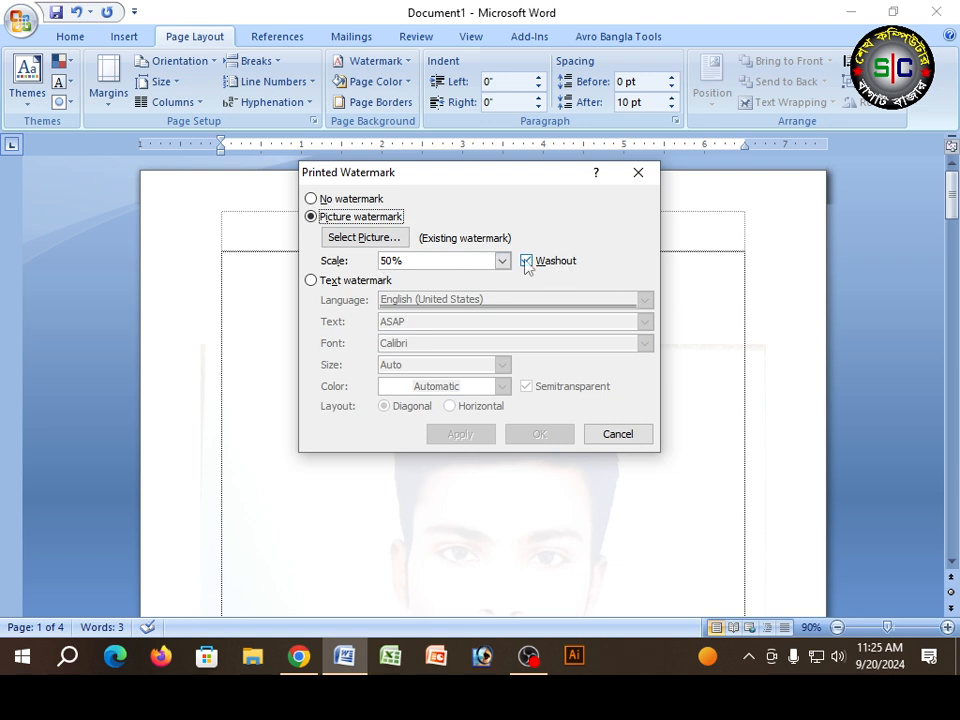
{"action": "left_click", "coordinate": [526, 261]}
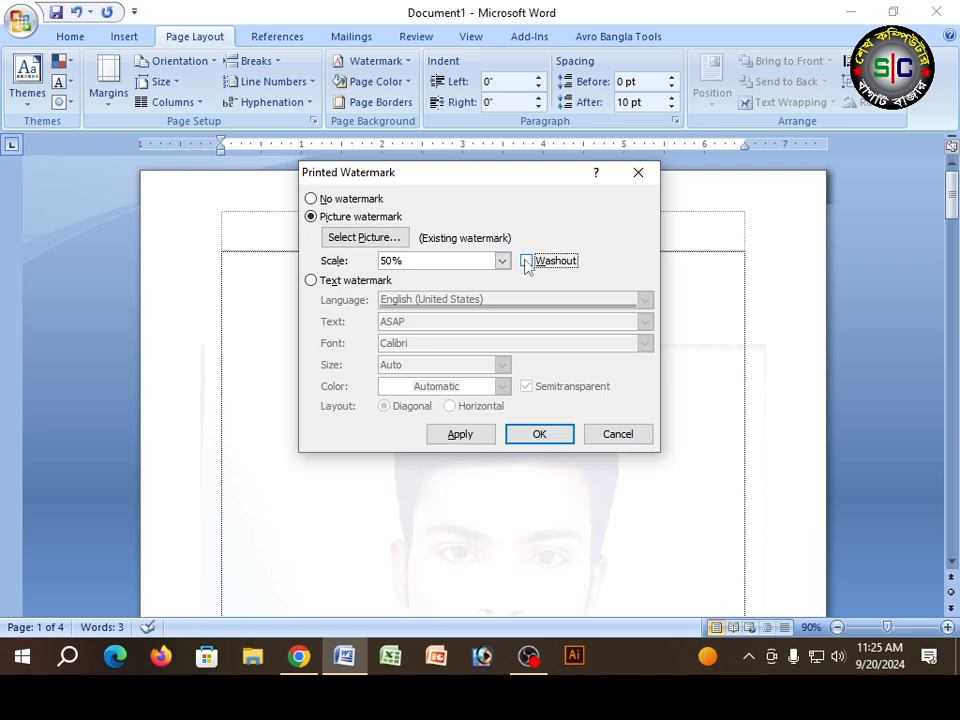
{"action": "left_click", "coordinate": [545, 440]}
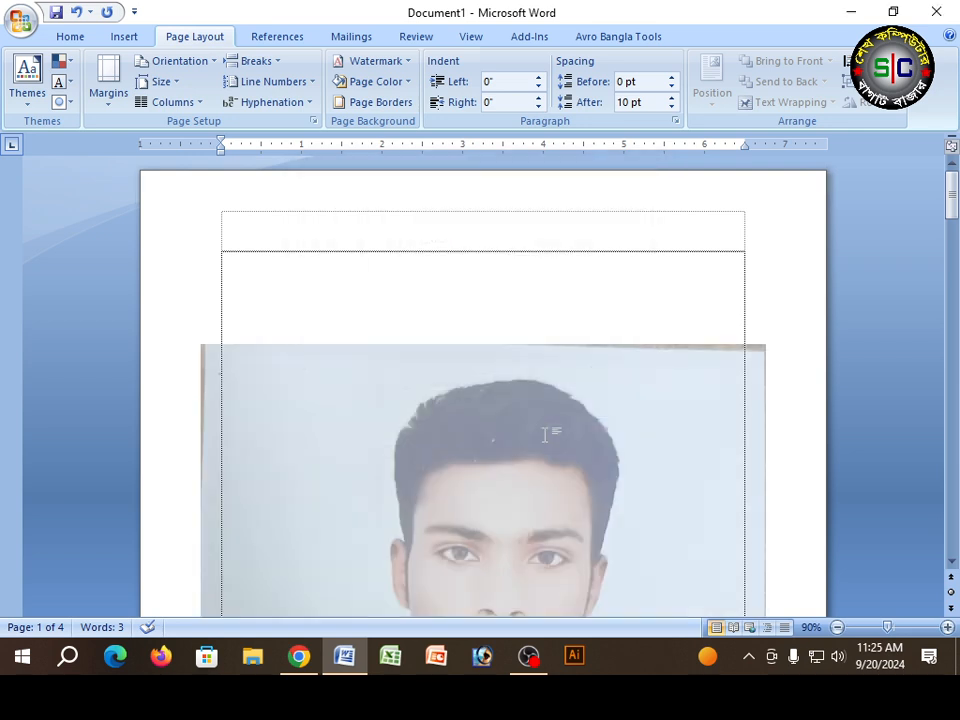
{"action": "scroll", "coordinate": [545, 437], "scroll_direction": "down", "scroll_amount": 4}
{"action": "scroll", "coordinate": [541, 437], "scroll_direction": "down", "scroll_amount": 4}
{"action": "scroll", "coordinate": [541, 437], "scroll_direction": "up", "scroll_amount": 8}
Step: Set the picture watermark's scale back to Auto without Washout and check how it fits the page
{"action": "left_click", "coordinate": [372, 61]}
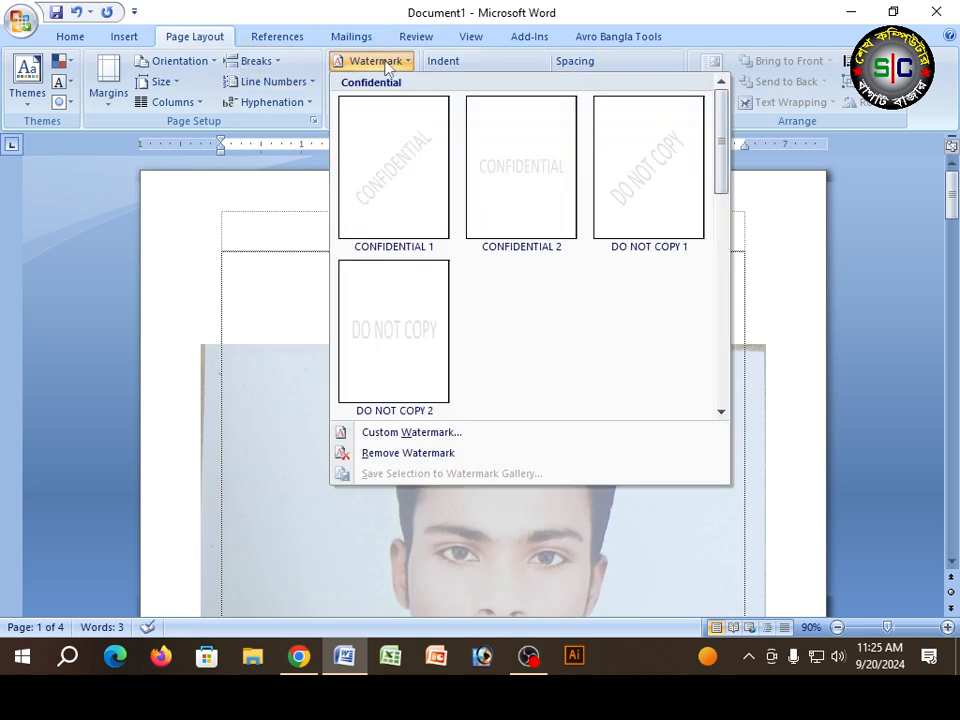
{"action": "left_click", "coordinate": [441, 436]}
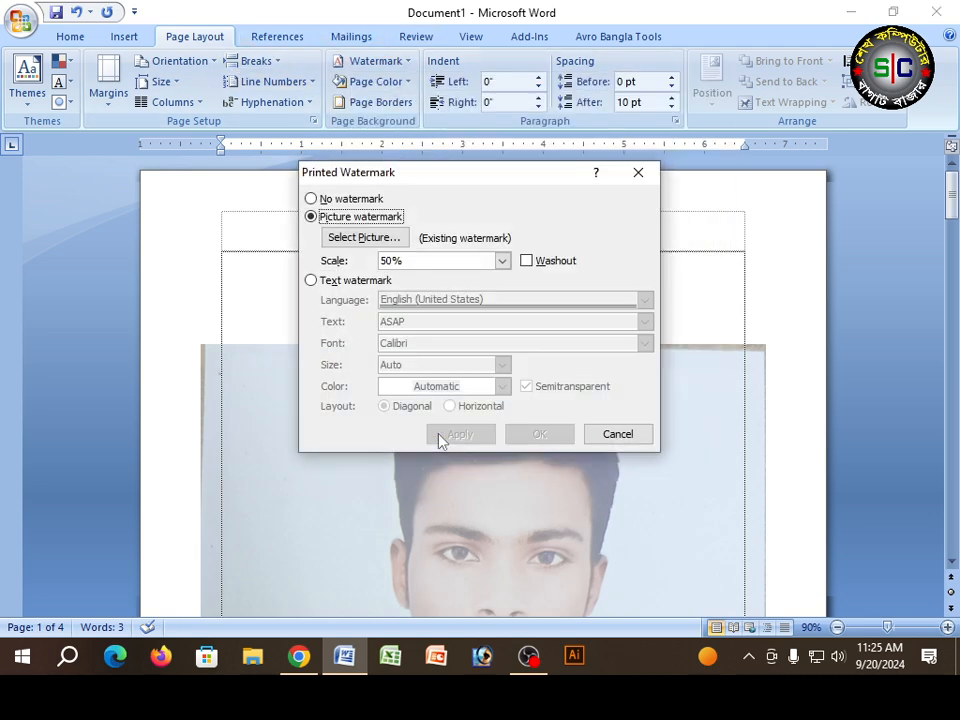
{"action": "left_click", "coordinate": [501, 260]}
{"action": "left_click", "coordinate": [445, 280]}
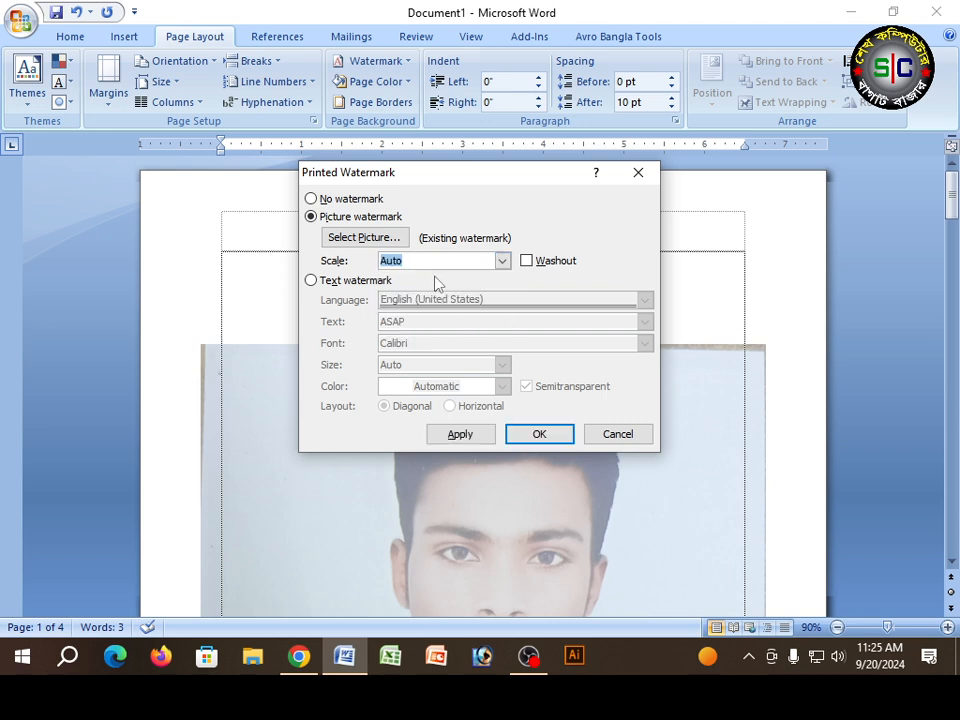
{"action": "left_click", "coordinate": [538, 434]}
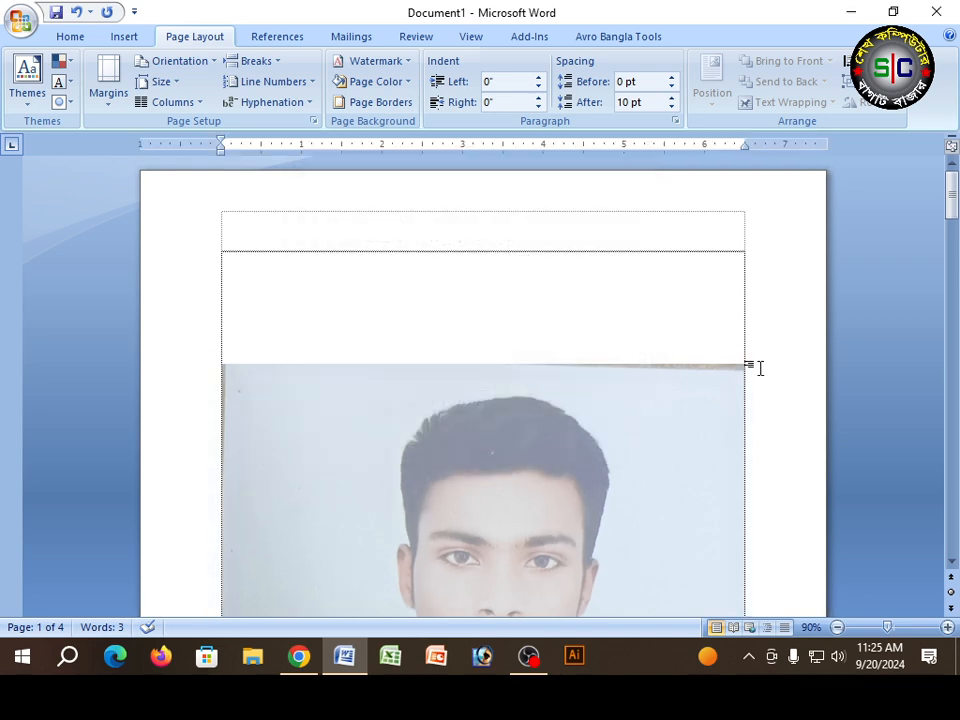
{"action": "scroll", "coordinate": [754, 373], "scroll_direction": "down", "scroll_amount": 2}
{"action": "scroll", "coordinate": [750, 420], "scroll_direction": "down", "scroll_amount": 8}
{"action": "scroll", "coordinate": [658, 296], "scroll_direction": "up", "scroll_amount": 7}
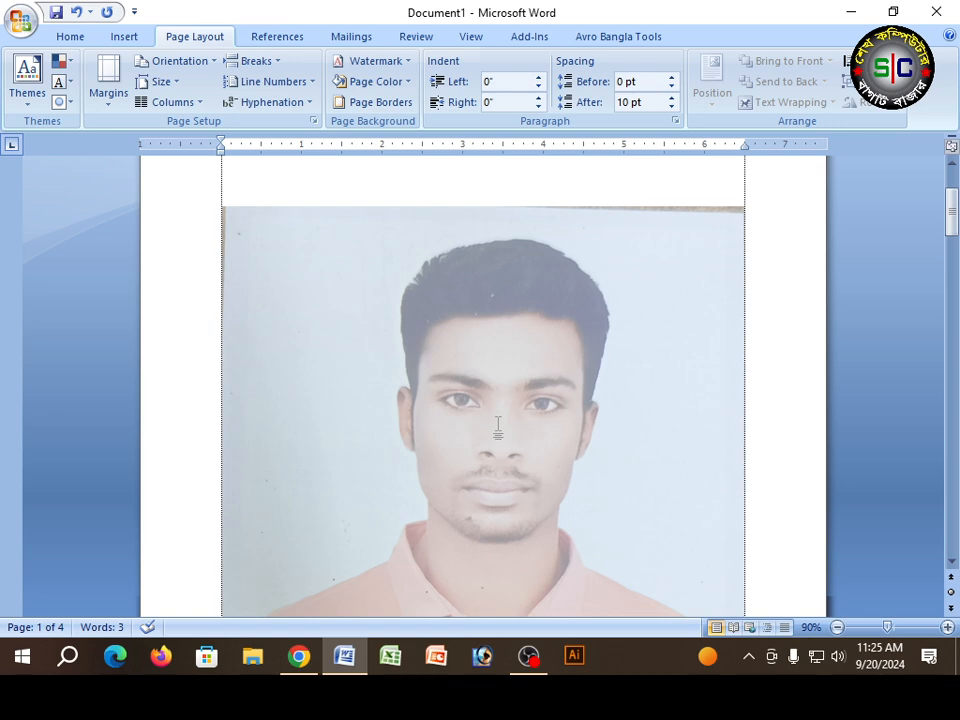
Step: Switch the document's custom watermark from a picture to a text watermark
{"action": "left_click", "coordinate": [375, 61]}
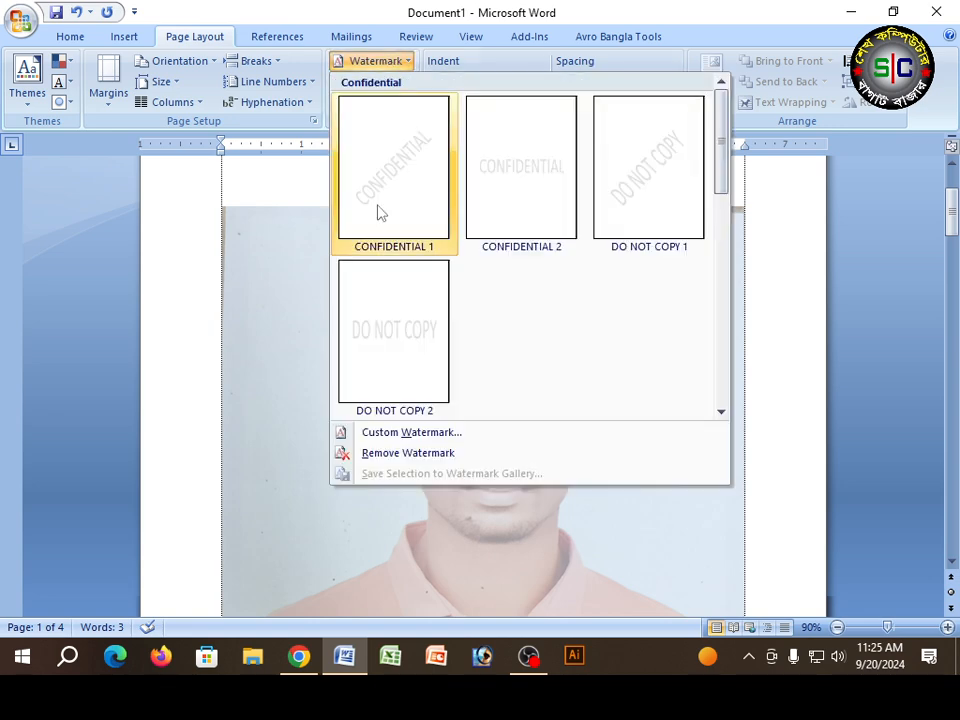
{"action": "left_click", "coordinate": [400, 432]}
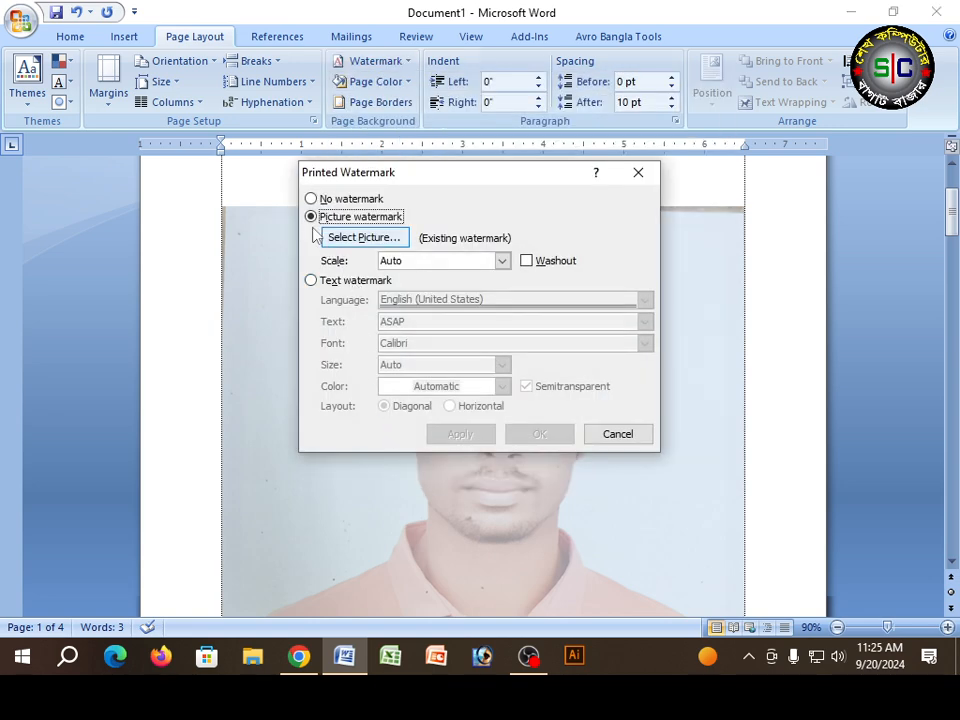
{"action": "left_click", "coordinate": [311, 281]}
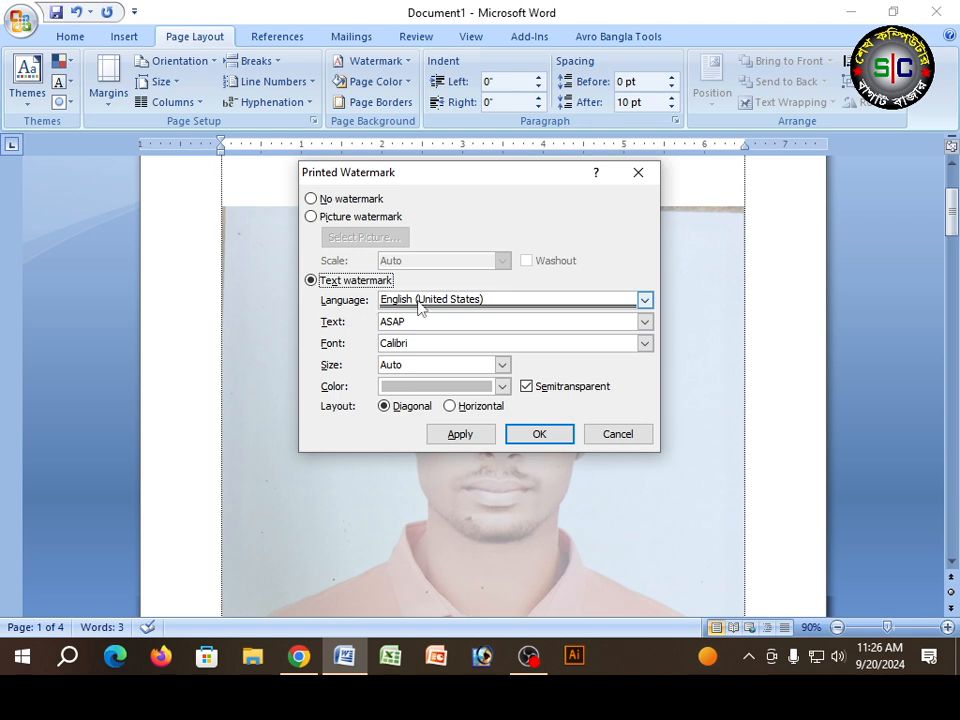
Step: Browse the languages available for the text watermark, keeping English (United States)
{"action": "left_click", "coordinate": [645, 300]}
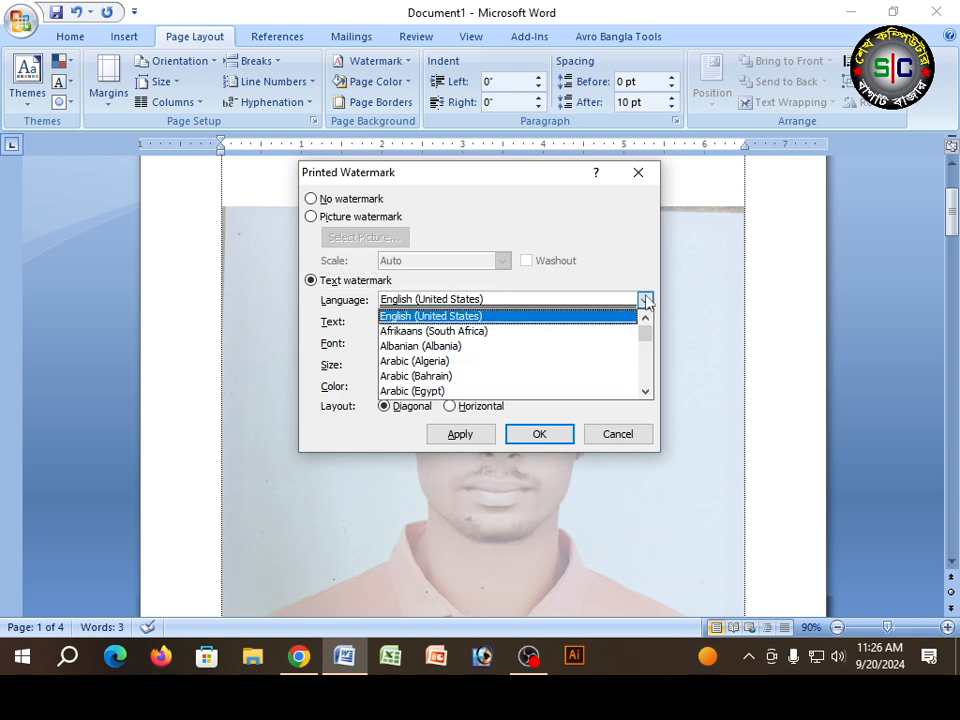
{"action": "scroll", "coordinate": [555, 362], "scroll_direction": "down", "scroll_amount": 1}
{"action": "scroll", "coordinate": [555, 364], "scroll_direction": "down", "scroll_amount": 2}
{"action": "scroll", "coordinate": [549, 366], "scroll_direction": "up", "scroll_amount": 3}
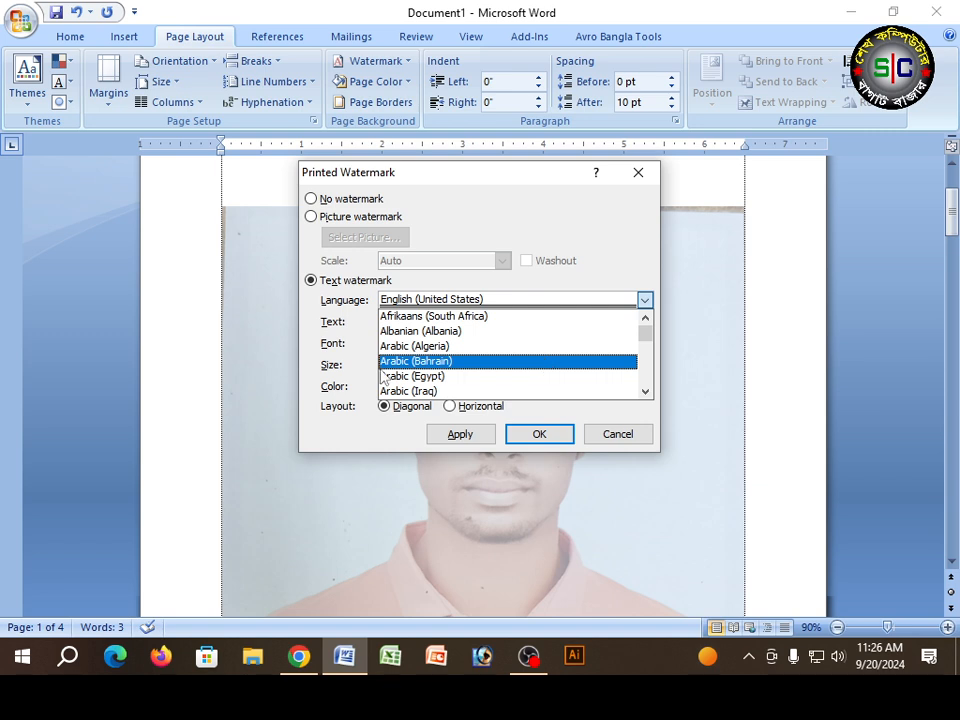
{"action": "scroll", "coordinate": [446, 350], "scroll_direction": "down", "scroll_amount": 4}
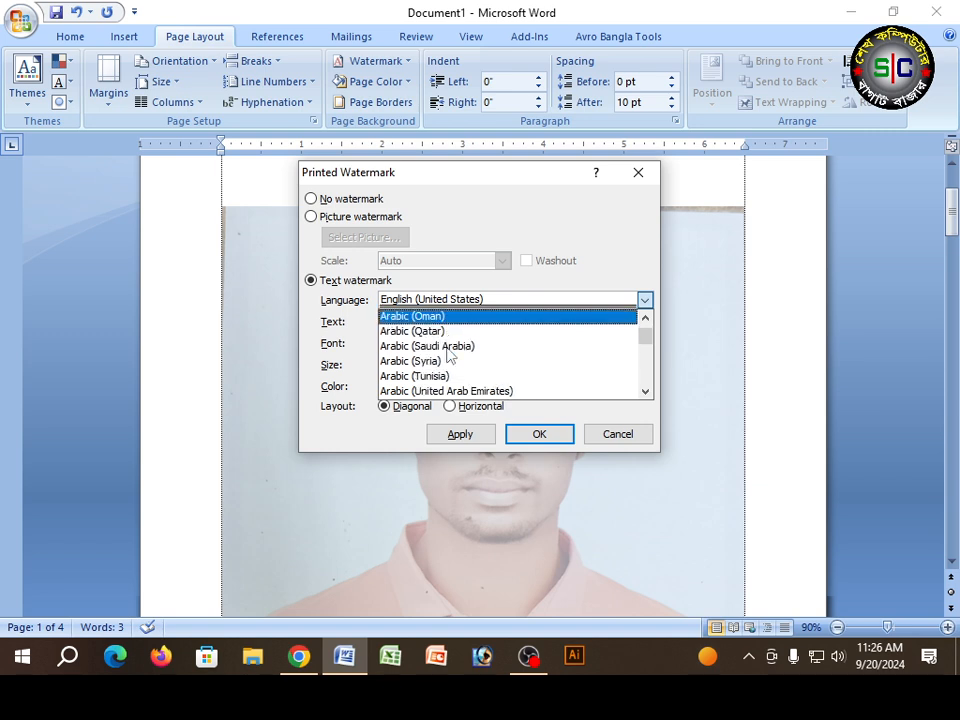
{"action": "scroll", "coordinate": [447, 355], "scroll_direction": "down", "scroll_amount": 10}
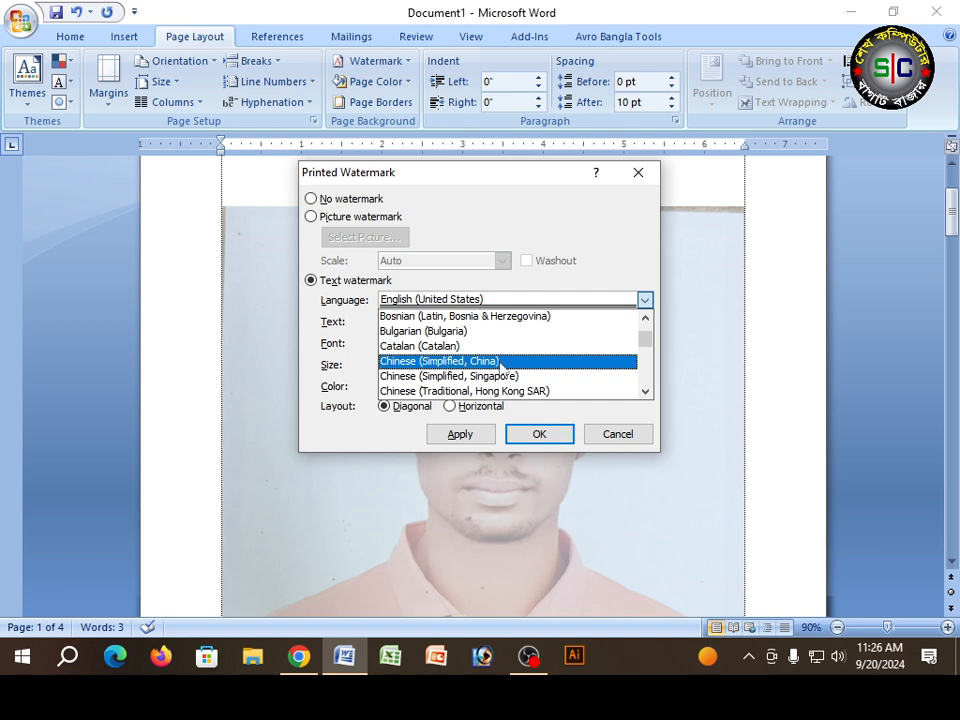
{"action": "scroll", "coordinate": [490, 376], "scroll_direction": "down", "scroll_amount": 6}
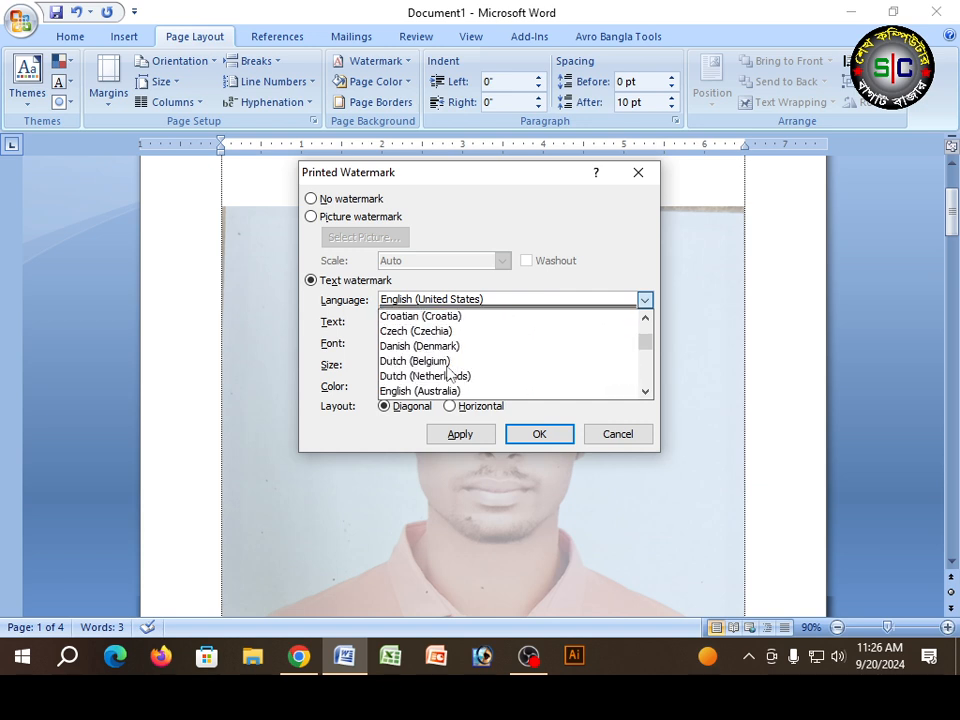
{"action": "scroll", "coordinate": [450, 373], "scroll_direction": "down", "scroll_amount": 4}
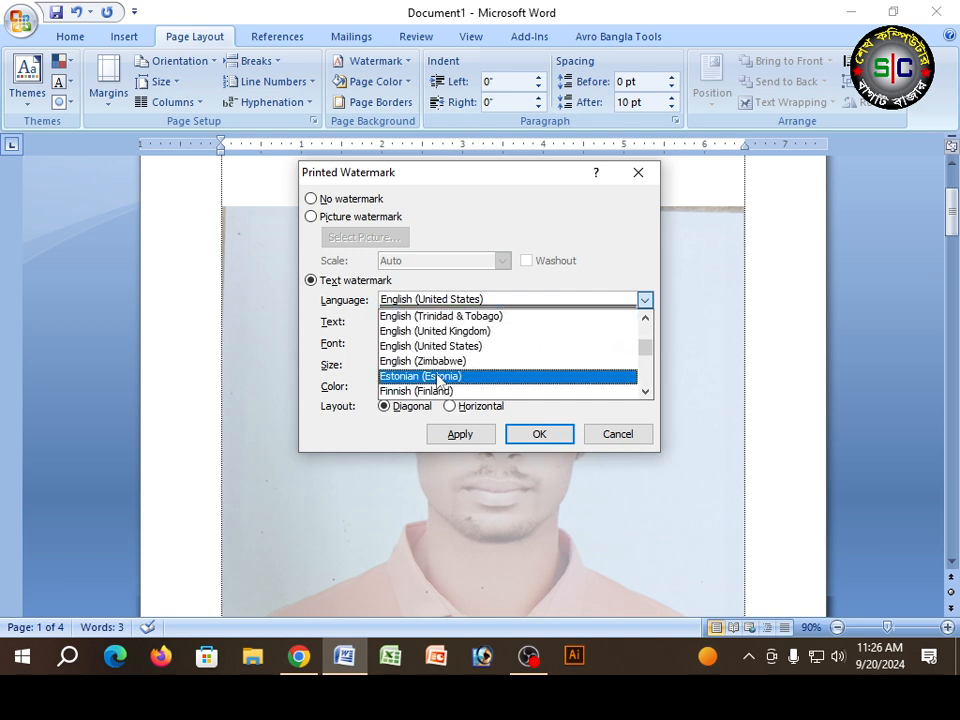
{"action": "scroll", "coordinate": [438, 380], "scroll_direction": "up", "scroll_amount": 9}
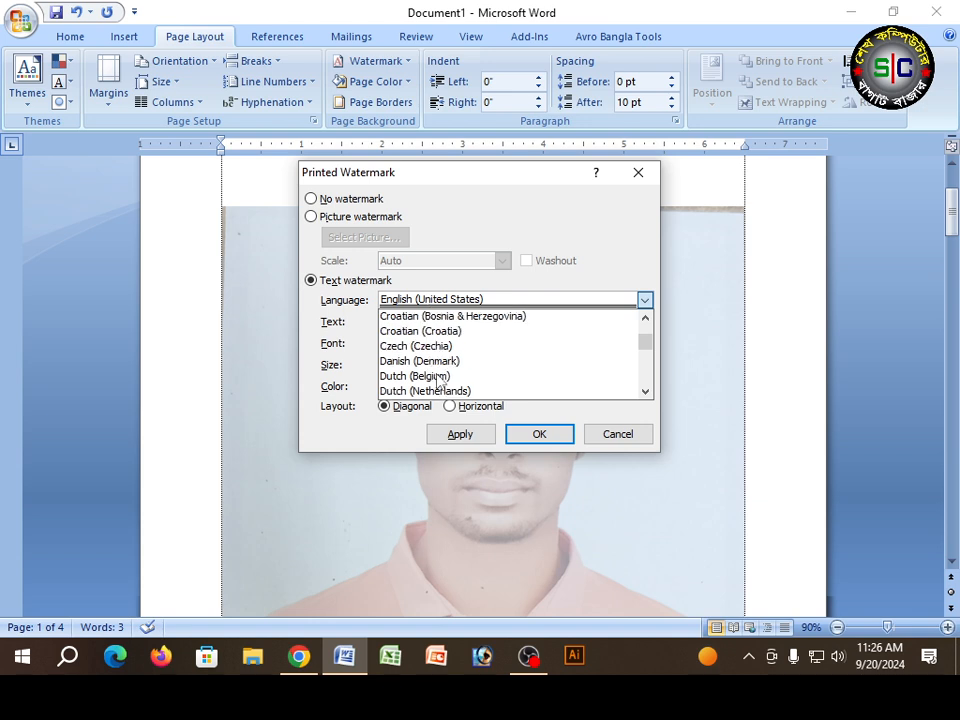
{"action": "scroll", "coordinate": [440, 380], "scroll_direction": "up", "scroll_amount": 1}
{"action": "scroll", "coordinate": [440, 380], "scroll_direction": "up", "scroll_amount": 4}
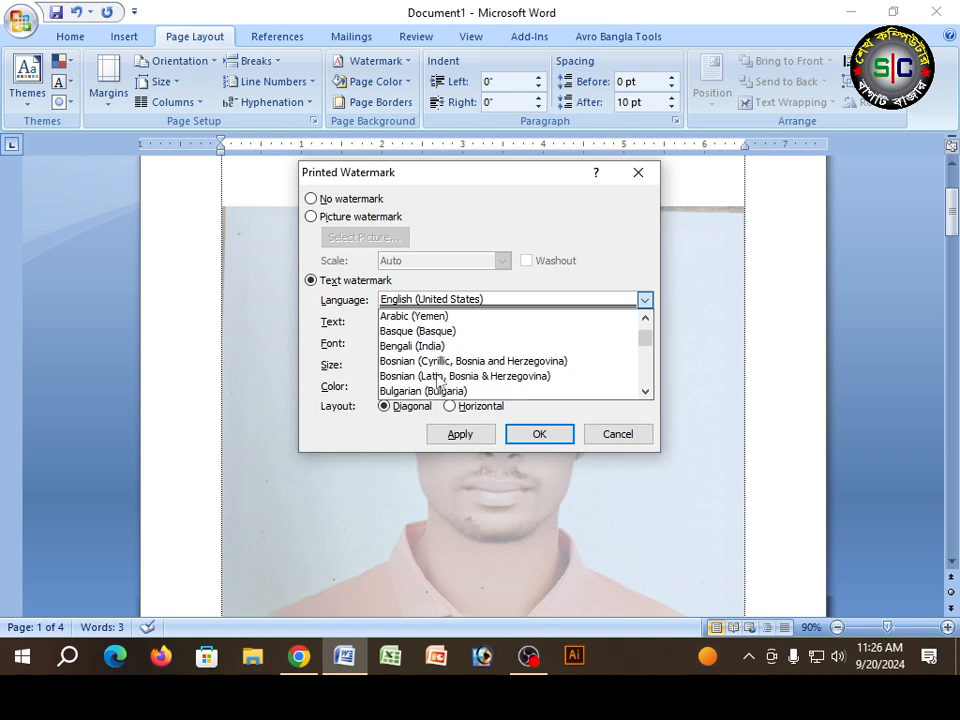
{"action": "scroll", "coordinate": [440, 374], "scroll_direction": "down", "scroll_amount": 1}
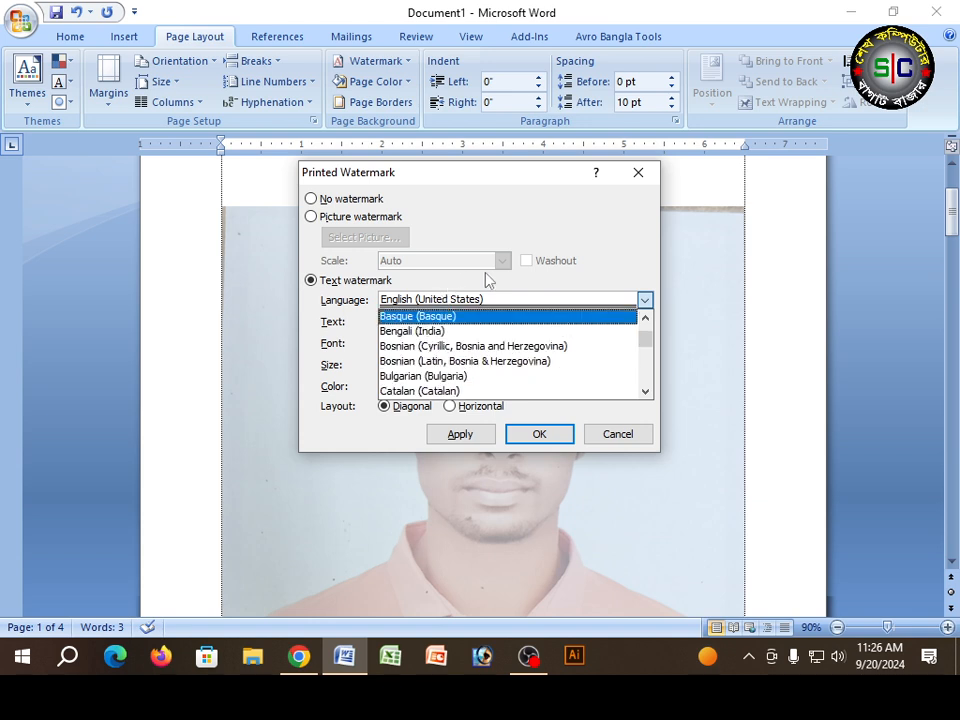
{"action": "left_click", "coordinate": [530, 281]}
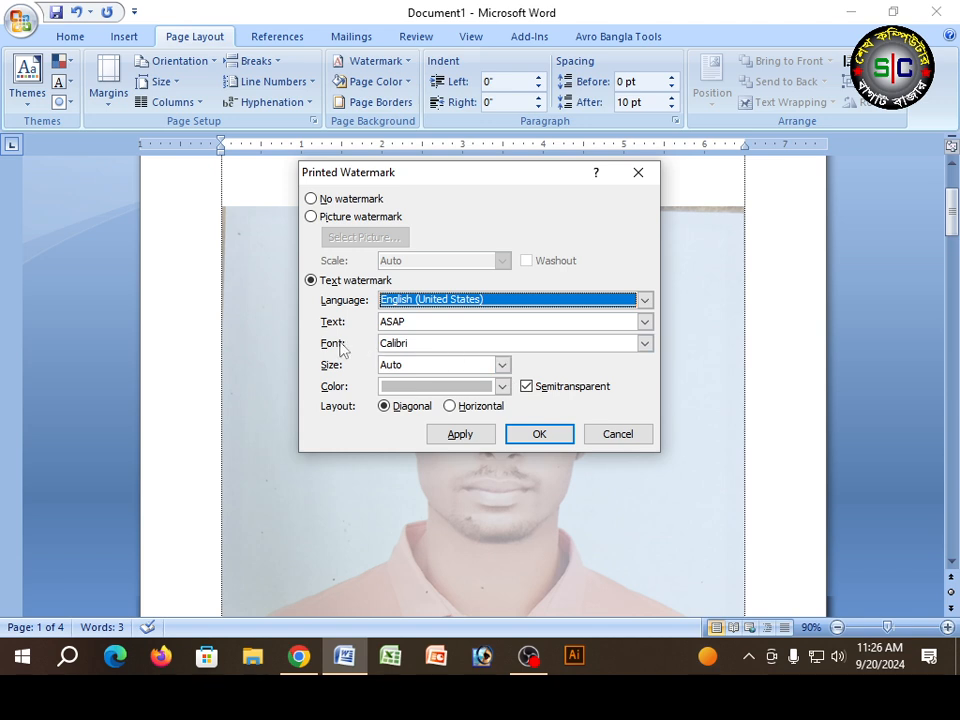
Step: Set the text watermark's font to Times New Roman
{"action": "left_click", "coordinate": [432, 322]}
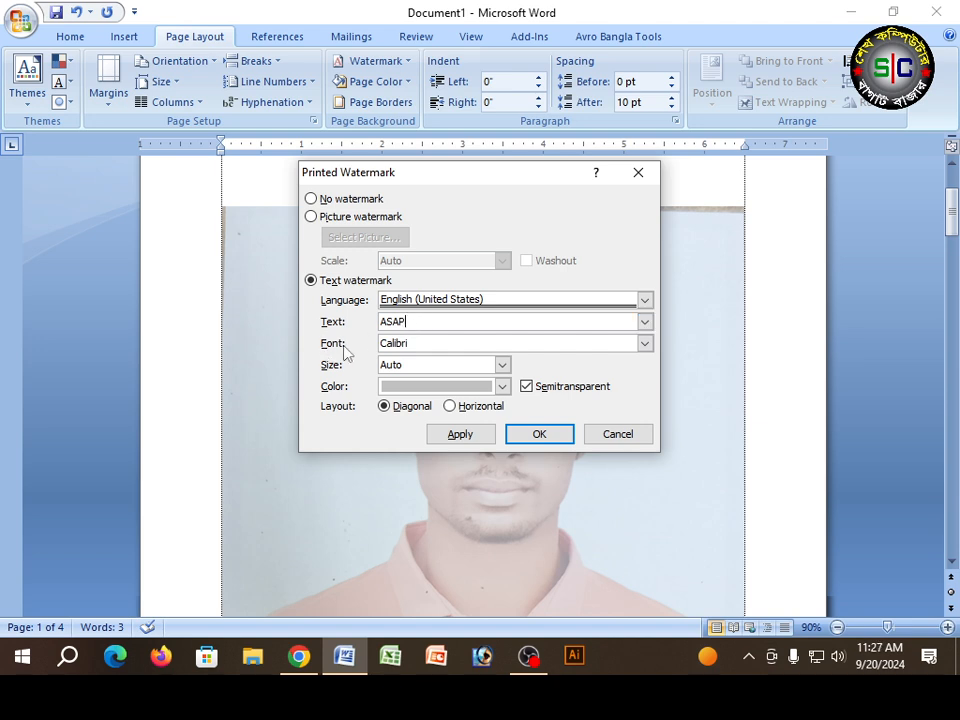
{"action": "left_click", "coordinate": [644, 344]}
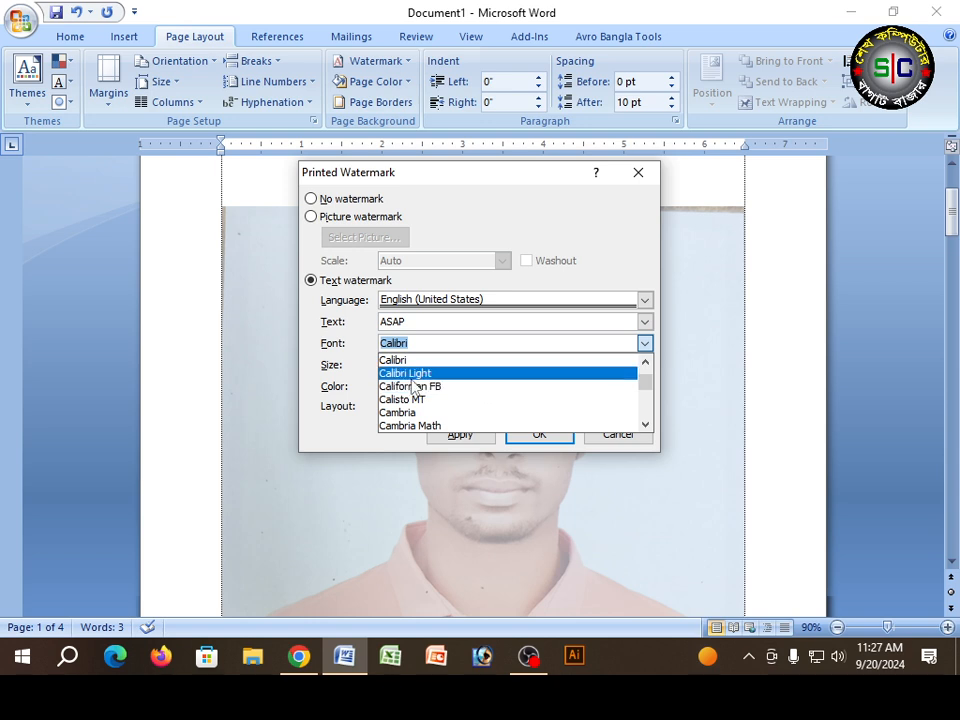
{"action": "scroll", "coordinate": [415, 388], "scroll_direction": "up", "scroll_amount": 5}
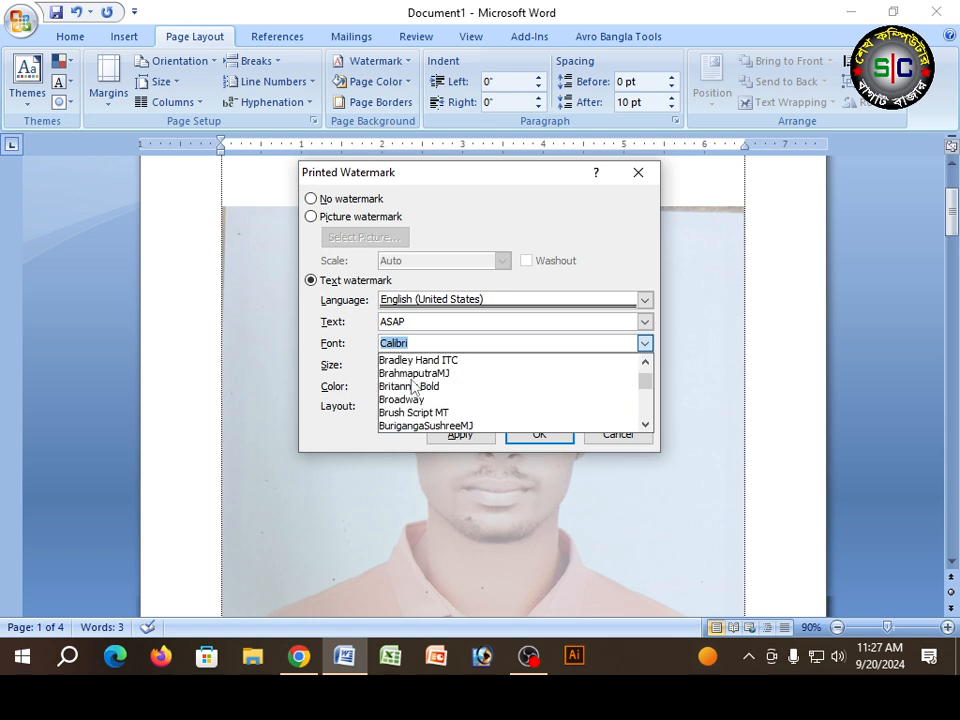
{"action": "scroll", "coordinate": [414, 386], "scroll_direction": "up", "scroll_amount": 4}
{"action": "scroll", "coordinate": [414, 386], "scroll_direction": "down", "scroll_amount": 8}
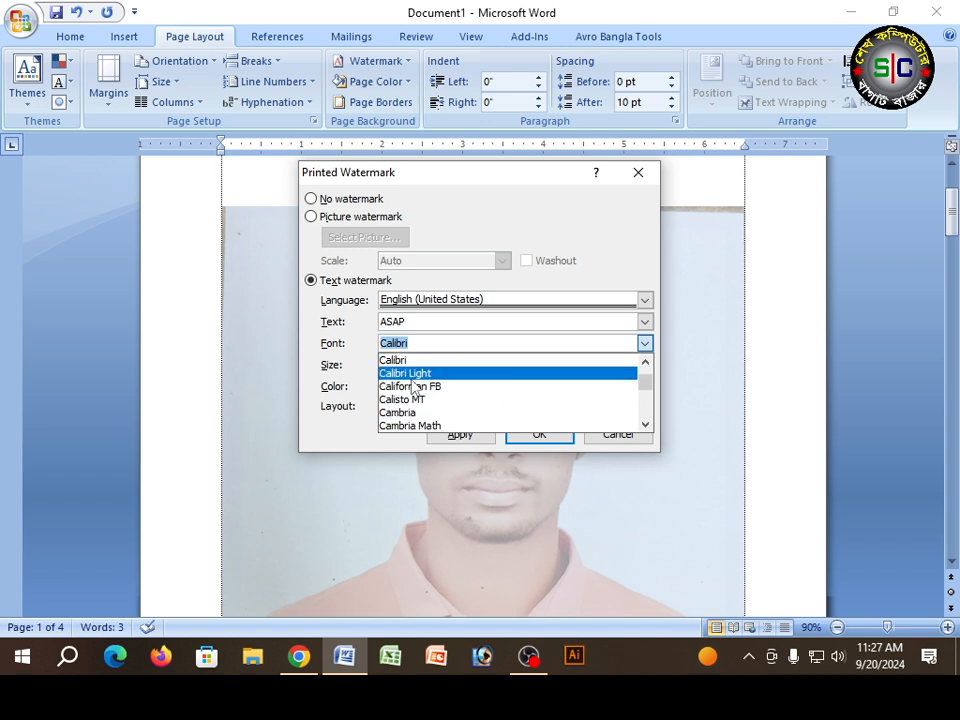
{"action": "scroll", "coordinate": [414, 378], "scroll_direction": "down", "scroll_amount": 3}
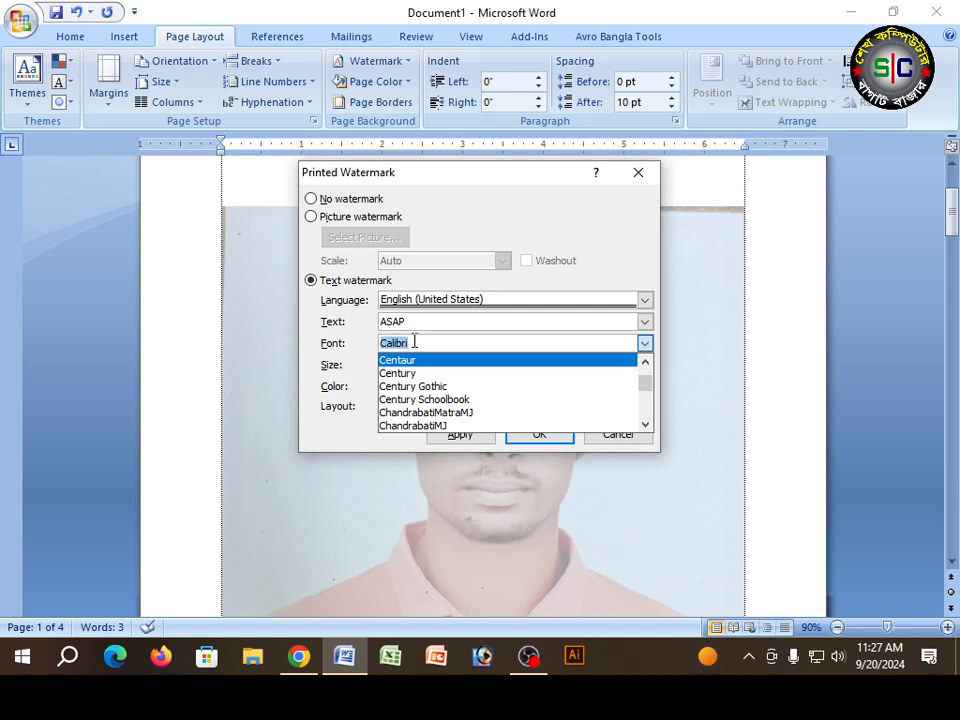
{"action": "scroll", "coordinate": [468, 392], "scroll_direction": "down", "scroll_amount": 20}
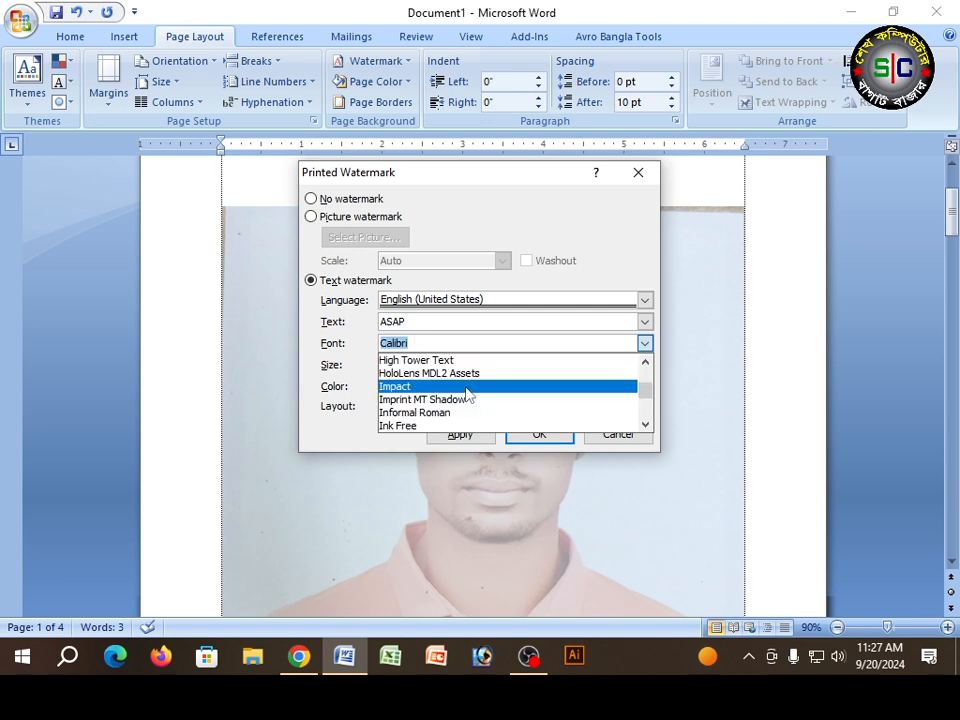
{"action": "scroll", "coordinate": [466, 391], "scroll_direction": "down", "scroll_amount": 5}
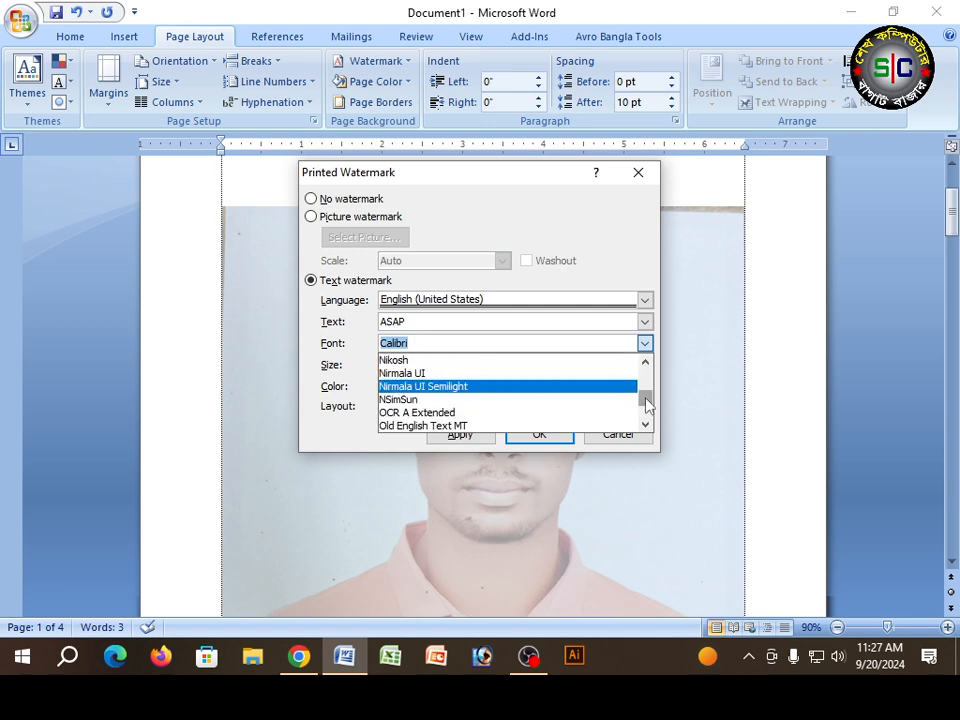
{"action": "left_click_drag", "start_coordinate": [645, 399], "coordinate": [645, 413]}
{"action": "left_click", "coordinate": [645, 363]}
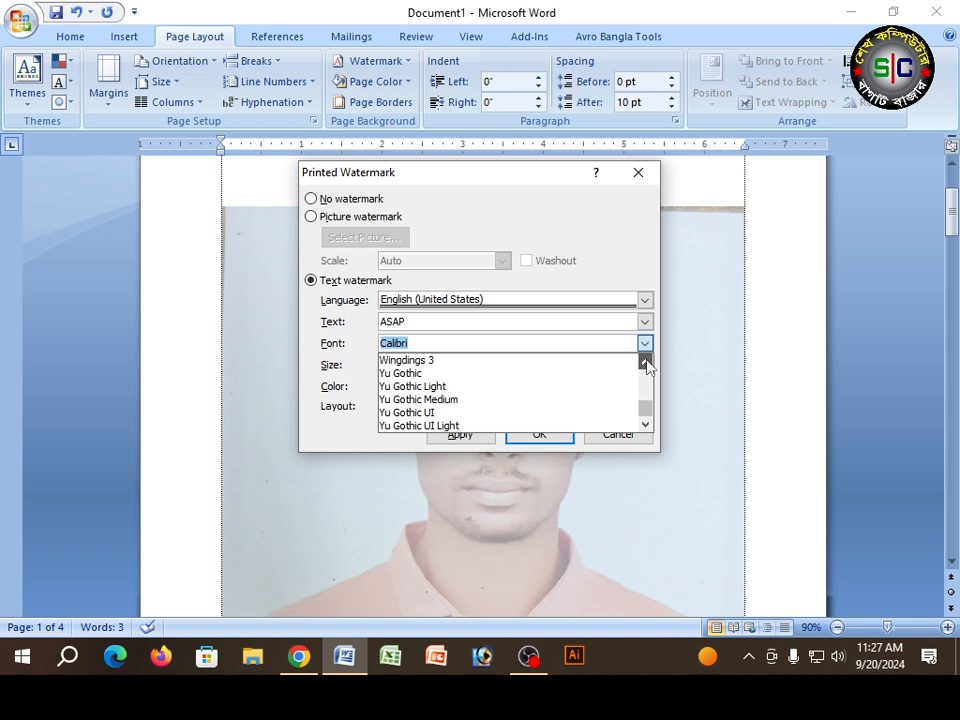
{"action": "left_click", "coordinate": [645, 363]}
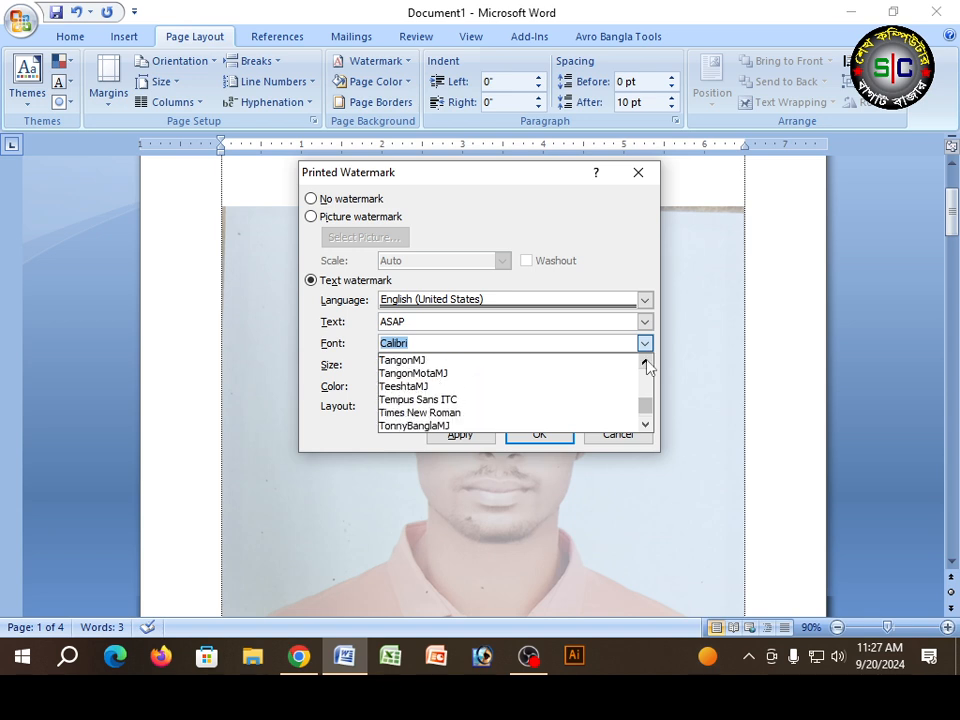
{"action": "left_click", "coordinate": [645, 424]}
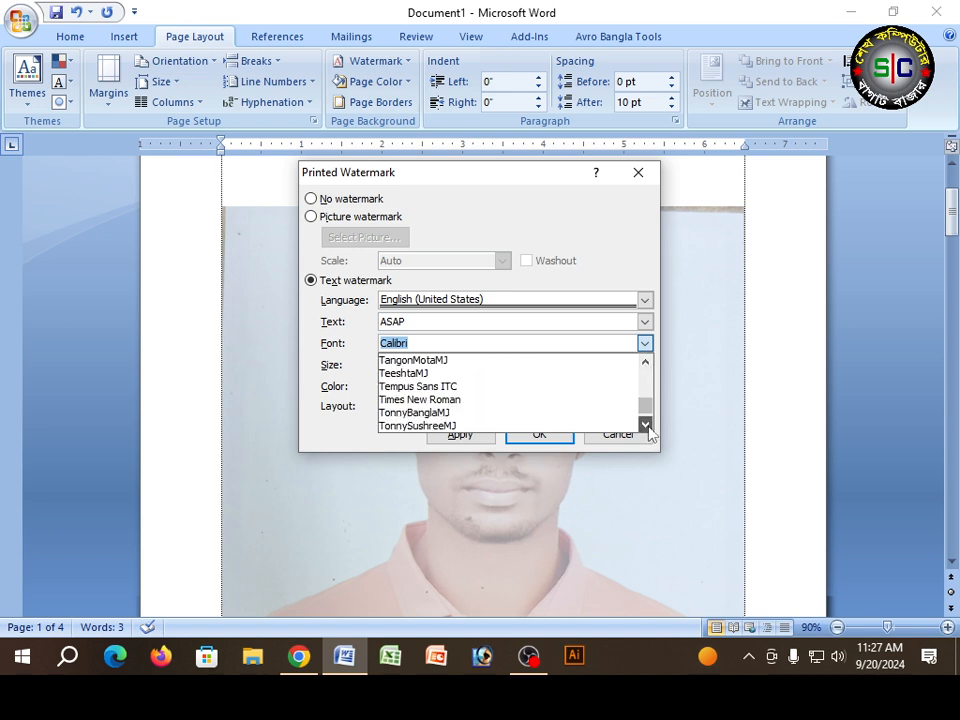
{"action": "left_click", "coordinate": [429, 399]}
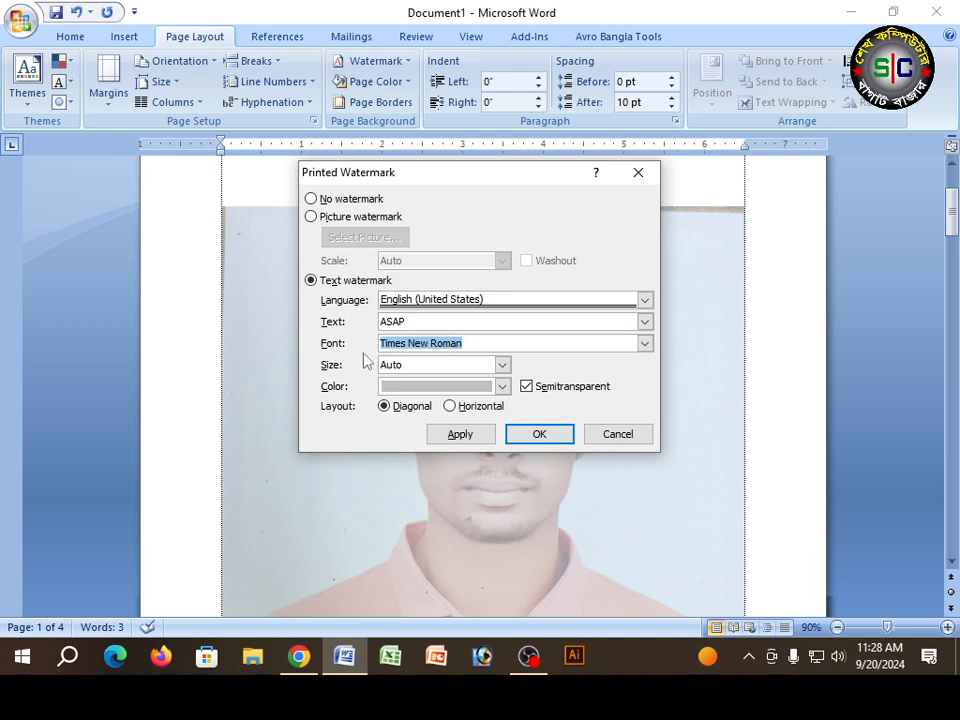
Step: Replace the watermark text "ASAP" with "Sheikh Computer"
{"action": "left_click_drag", "start_coordinate": [424, 320], "coordinate": [287, 336]}
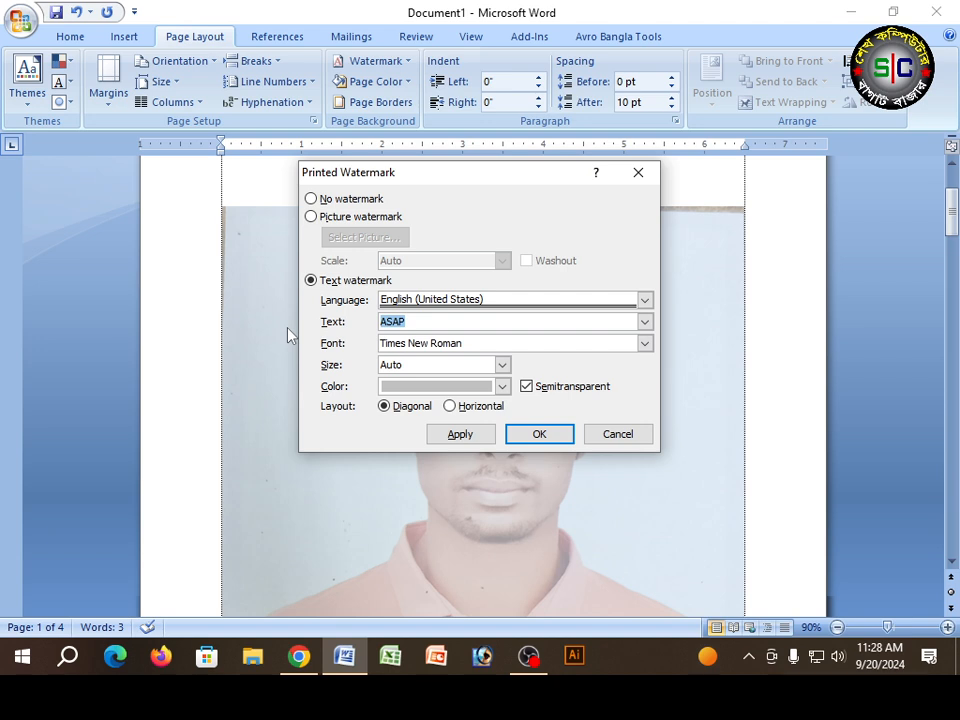
{"action": "left_click", "coordinate": [418, 320]}
{"action": "key", "text": "BackSpace"}
{"action": "key", "text": "BackSpace"}
{"action": "key", "text": "BackSpace"}
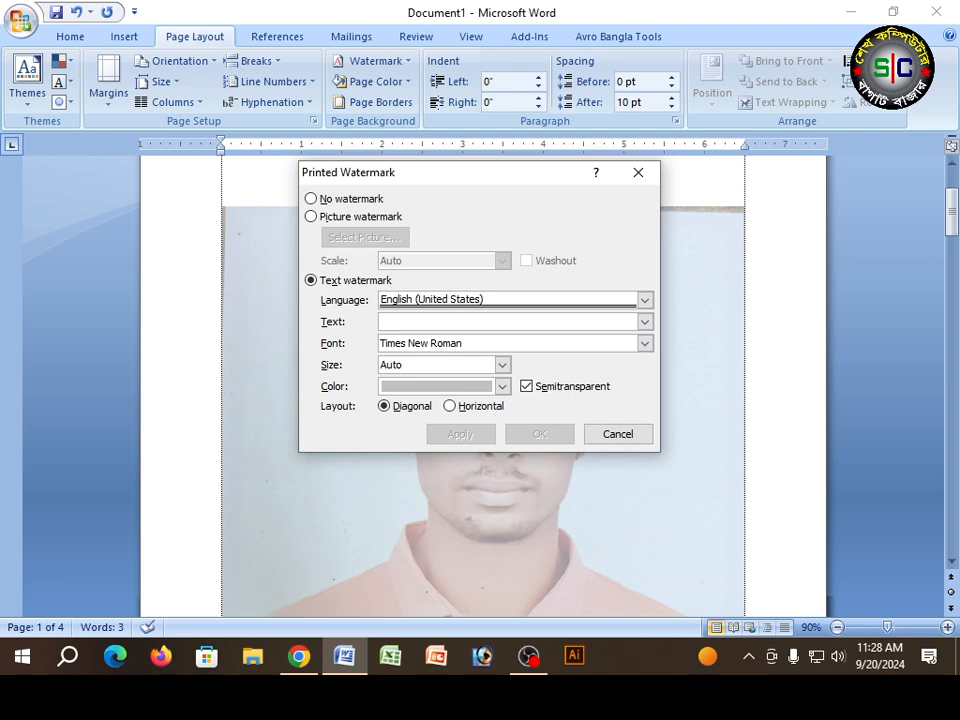
{"action": "type", "text": "Sheikh Computer"}
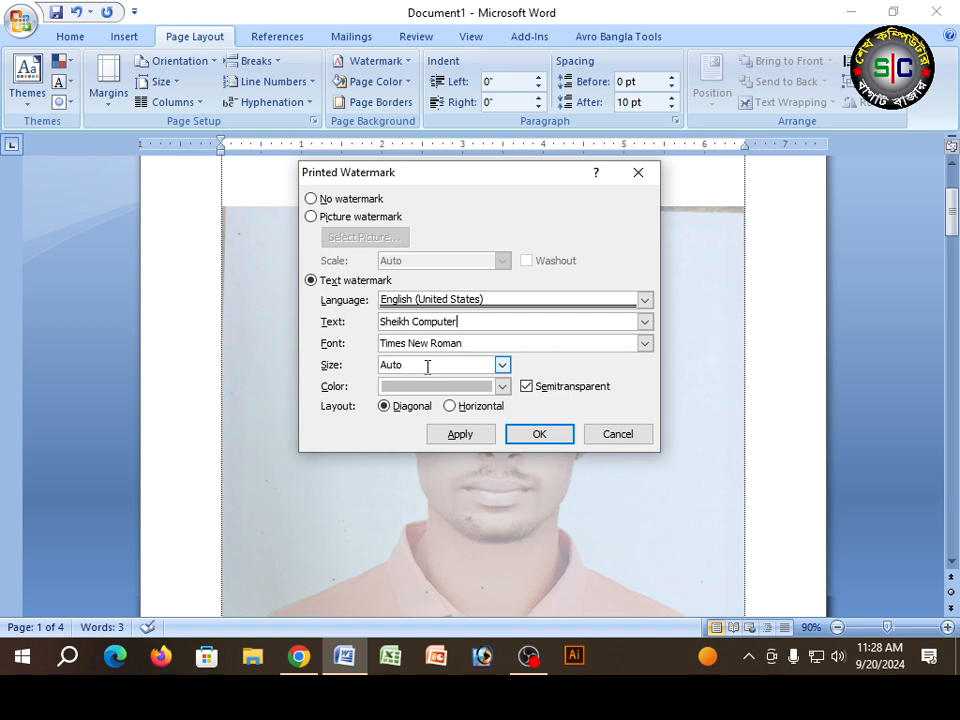
Step: Apply the text watermark in standard red, keeping its size on Auto, and check it across the pages
{"action": "left_click", "coordinate": [502, 365]}
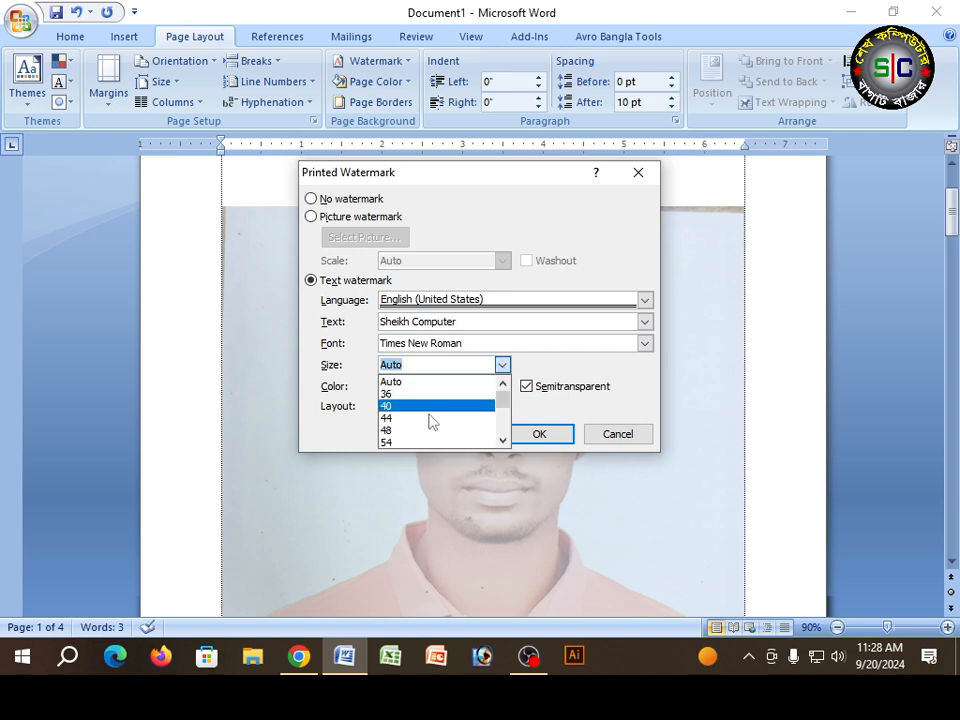
{"action": "left_click", "coordinate": [502, 366]}
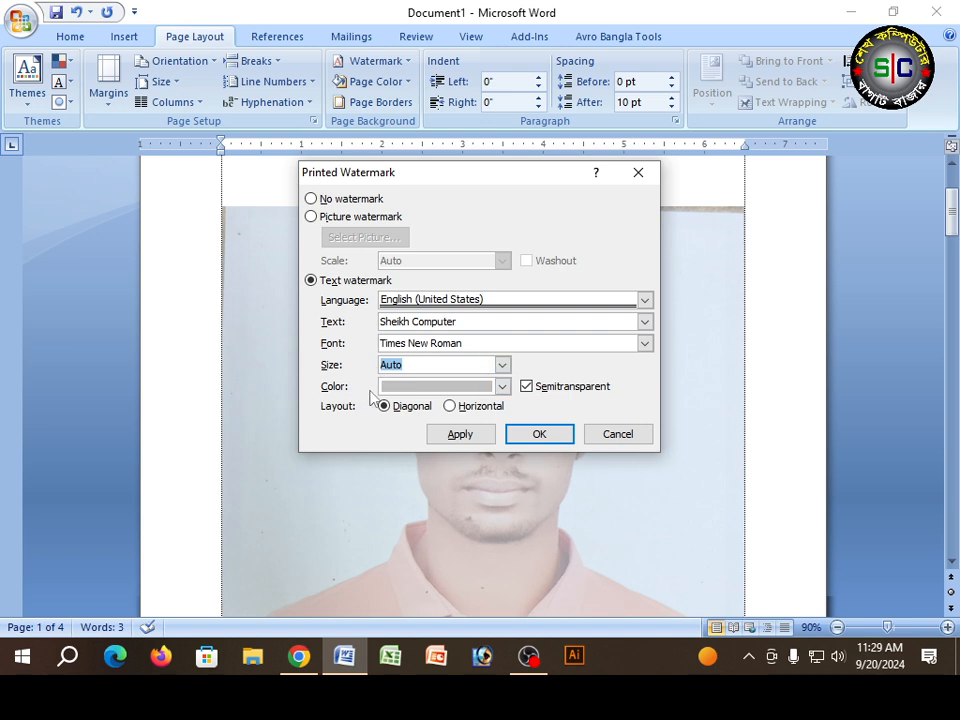
{"action": "left_click", "coordinate": [505, 388]}
{"action": "left_click", "coordinate": [503, 387]}
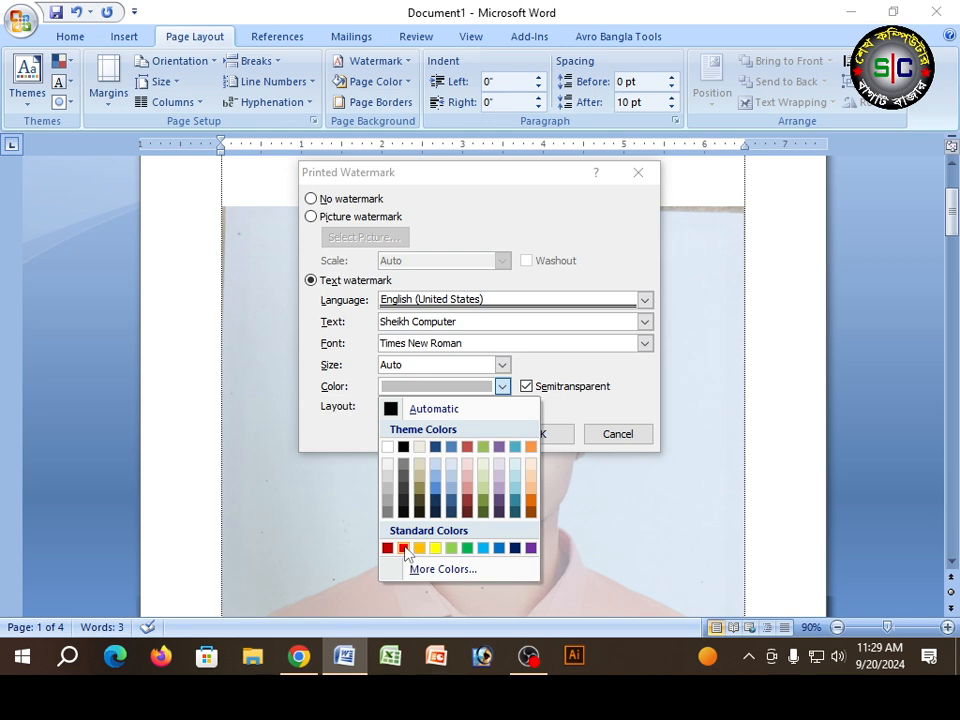
{"action": "left_click", "coordinate": [403, 548]}
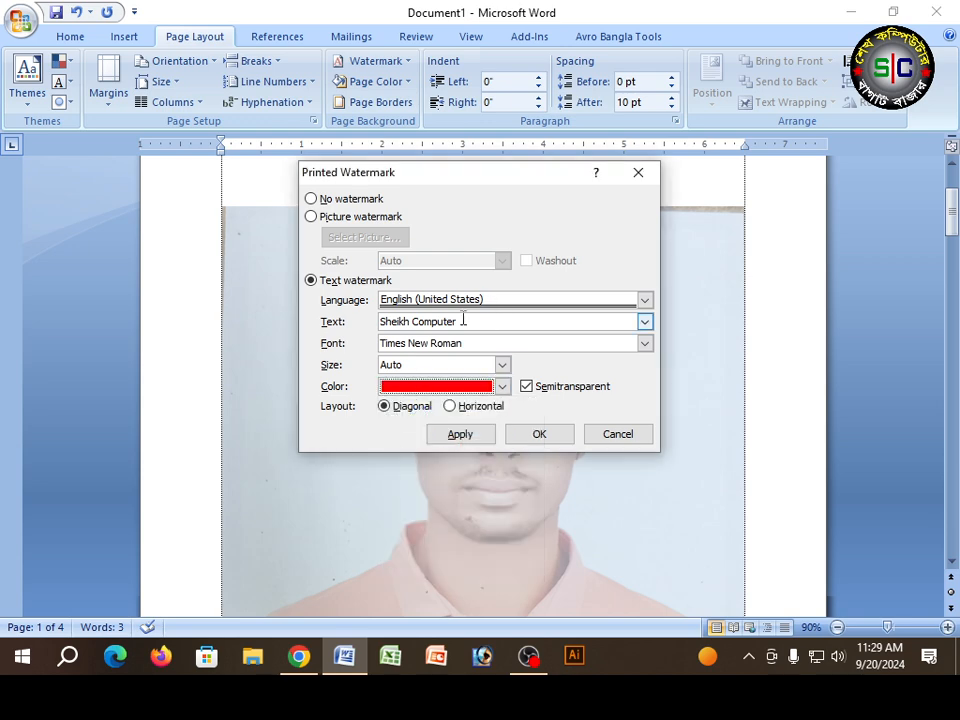
{"action": "left_click", "coordinate": [547, 434]}
{"action": "scroll", "coordinate": [550, 433], "scroll_direction": "down", "scroll_amount": 2}
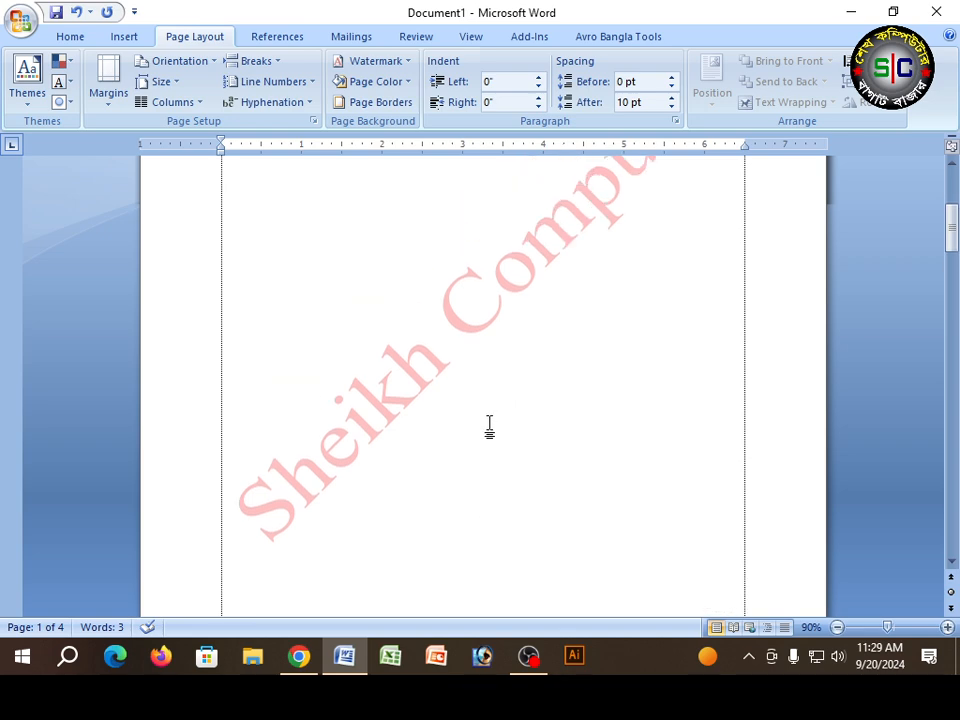
{"action": "scroll", "coordinate": [488, 424], "scroll_direction": "up", "scroll_amount": 4}
{"action": "scroll", "coordinate": [489, 428], "scroll_direction": "up", "scroll_amount": 2}
{"action": "scroll", "coordinate": [487, 430], "scroll_direction": "down", "scroll_amount": 15}
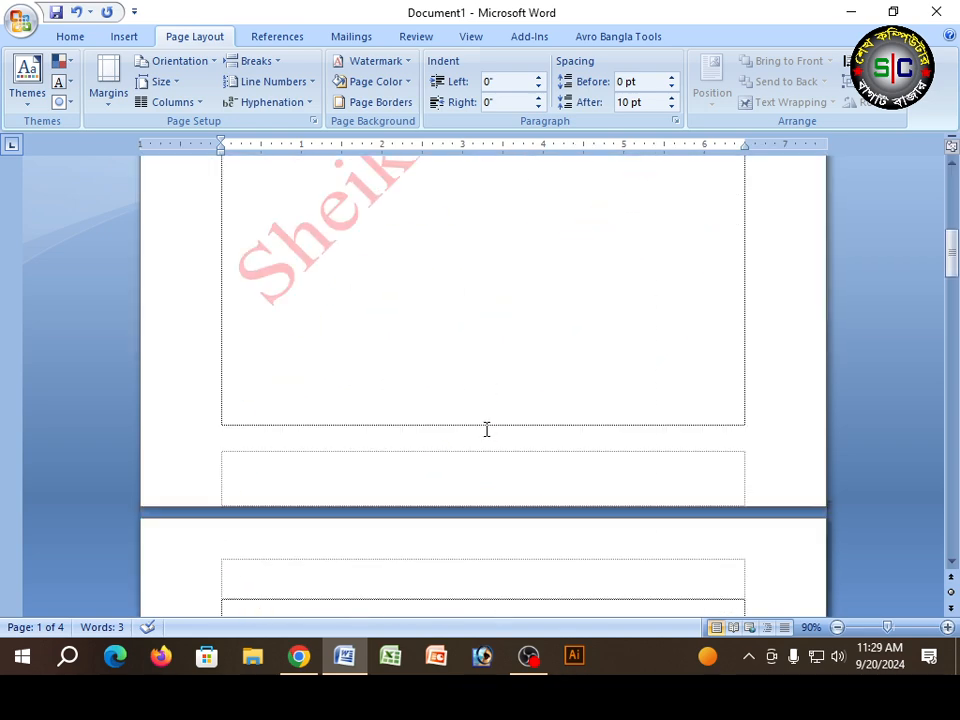
{"action": "scroll", "coordinate": [481, 437], "scroll_direction": "down", "scroll_amount": 20}
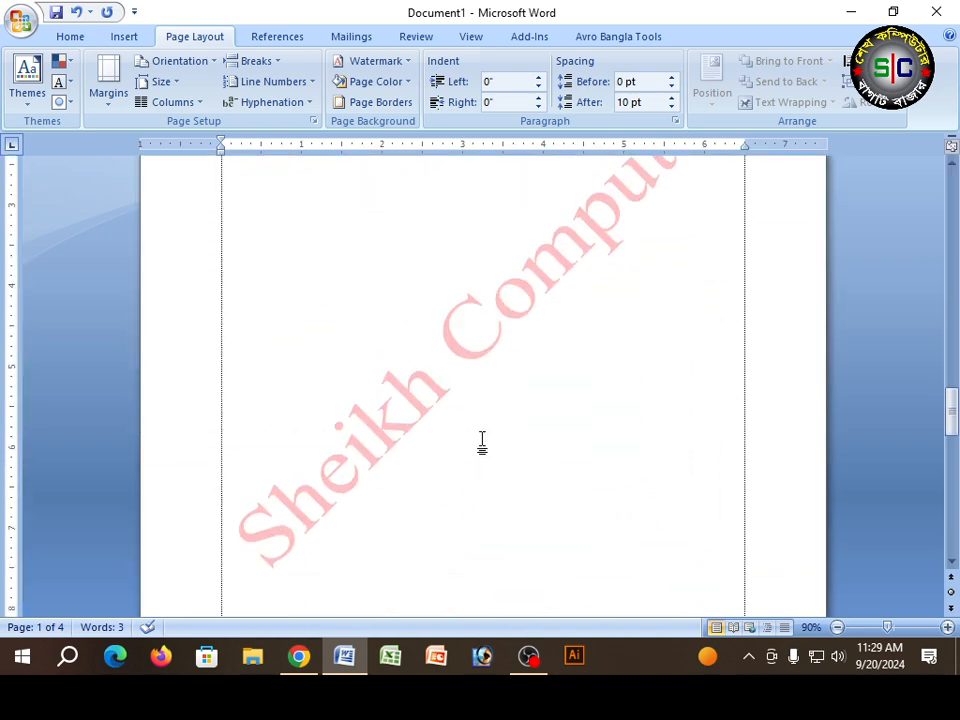
{"action": "scroll", "coordinate": [481, 441], "scroll_direction": "down", "scroll_amount": 20}
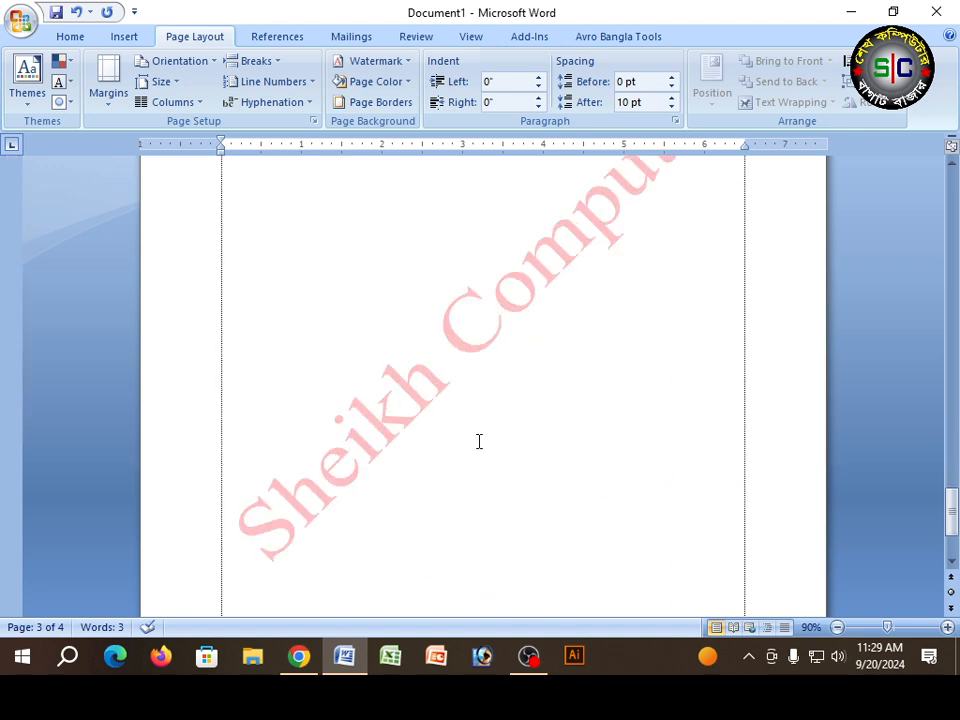
Step: Look over the red text watermark on the remaining pages and return to the start of the first page's body
{"action": "scroll", "coordinate": [479, 441], "scroll_direction": "down", "scroll_amount": 14}
{"action": "scroll", "coordinate": [479, 441], "scroll_direction": "up", "scroll_amount": 7}
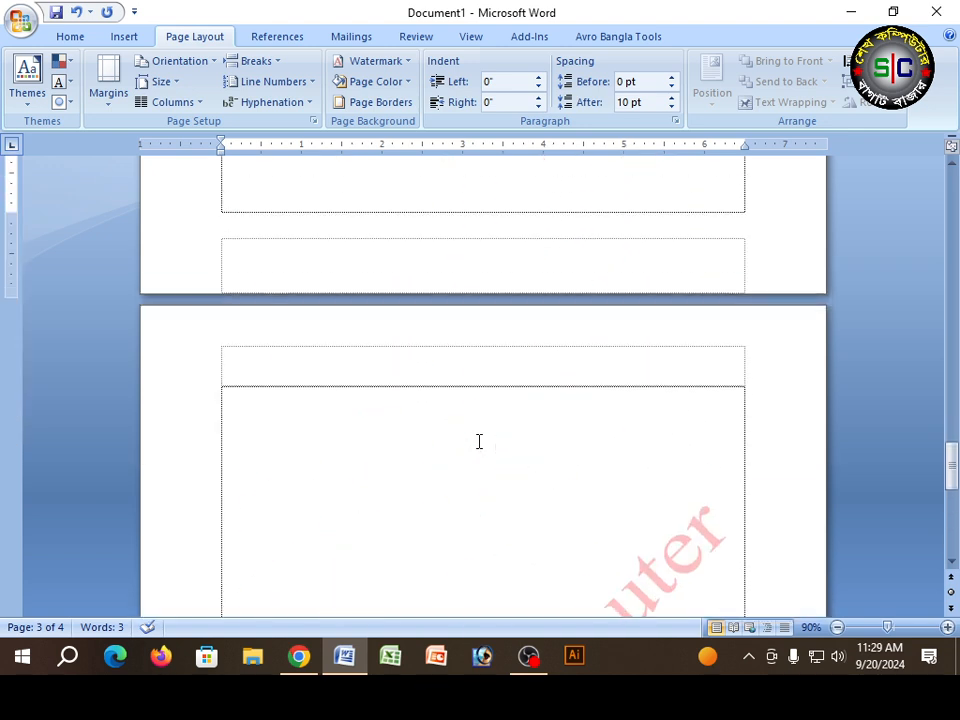
{"action": "scroll", "coordinate": [476, 438], "scroll_direction": "up", "scroll_amount": 10}
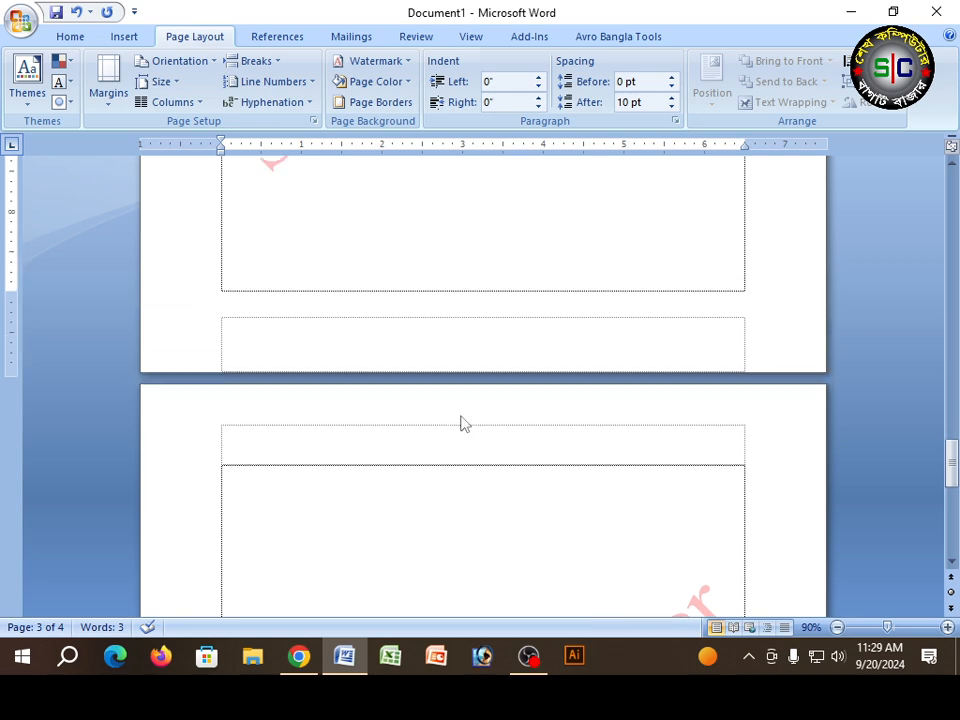
{"action": "scroll", "coordinate": [459, 420], "scroll_direction": "up", "scroll_amount": 12}
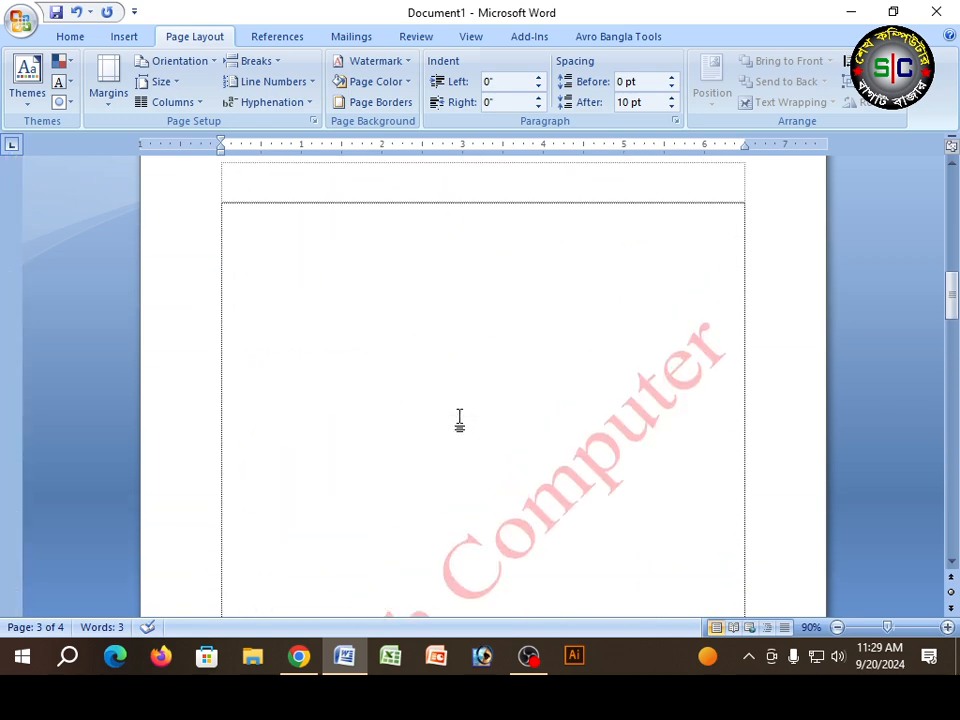
{"action": "scroll", "coordinate": [459, 420], "scroll_direction": "up", "scroll_amount": 4}
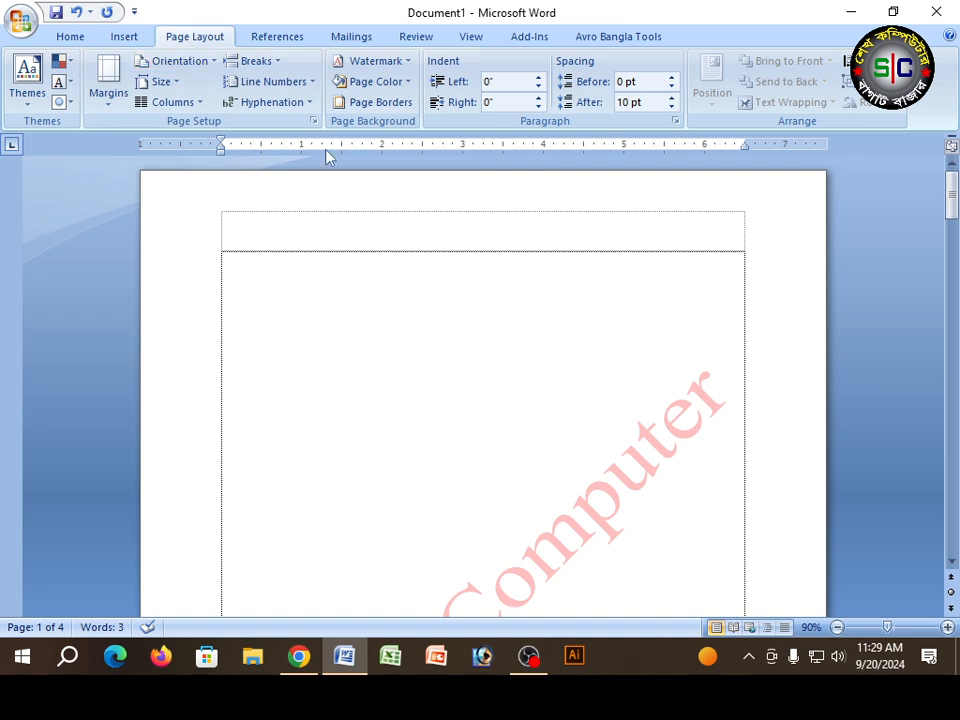
{"action": "left_click", "coordinate": [278, 267]}
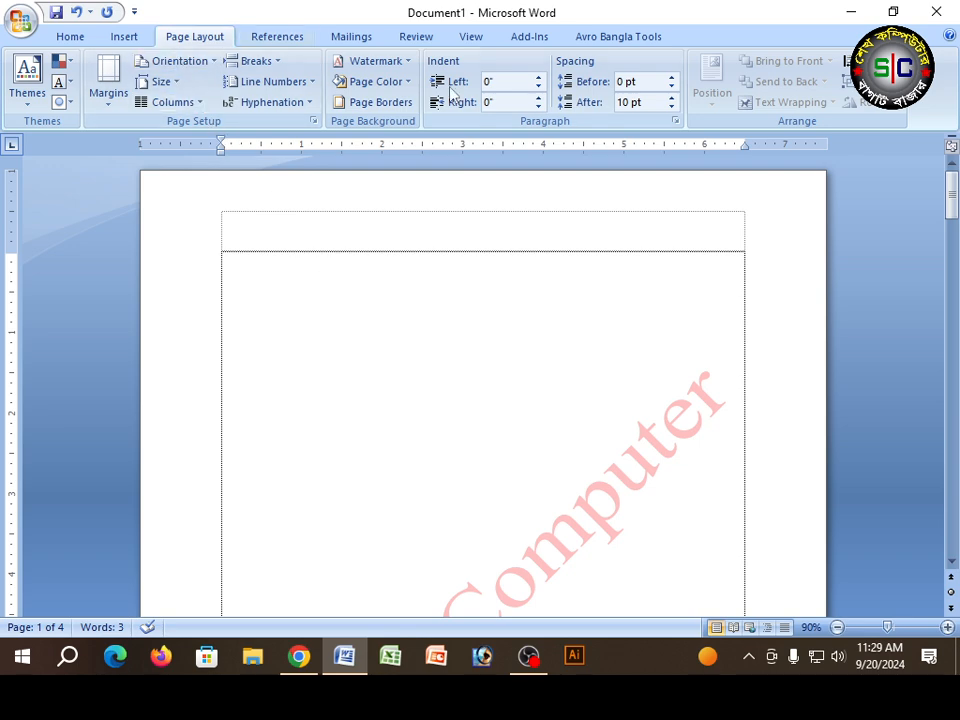
{"action": "left_click", "coordinate": [408, 67]}
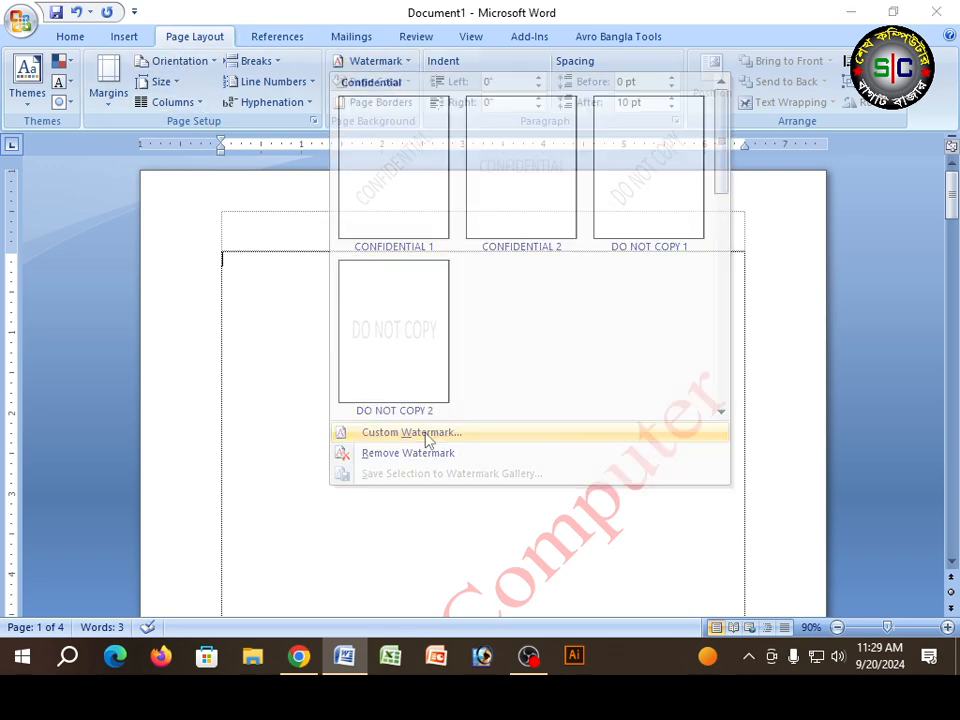
{"action": "left_click", "coordinate": [426, 437]}
{"action": "left_click", "coordinate": [456, 321]}
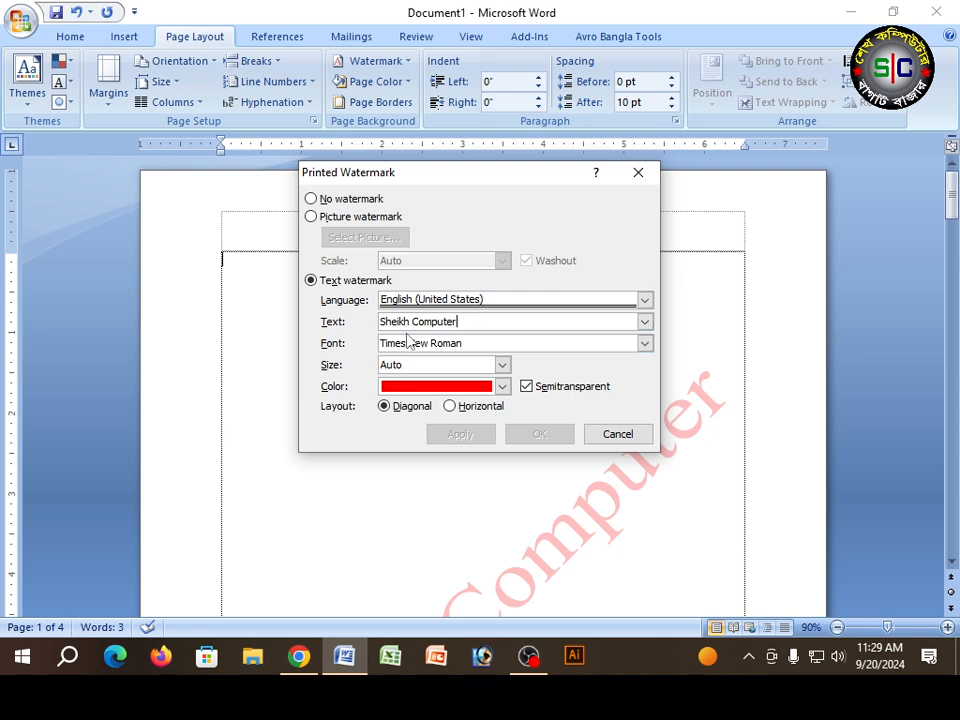
{"action": "left_click", "coordinate": [617, 433]}
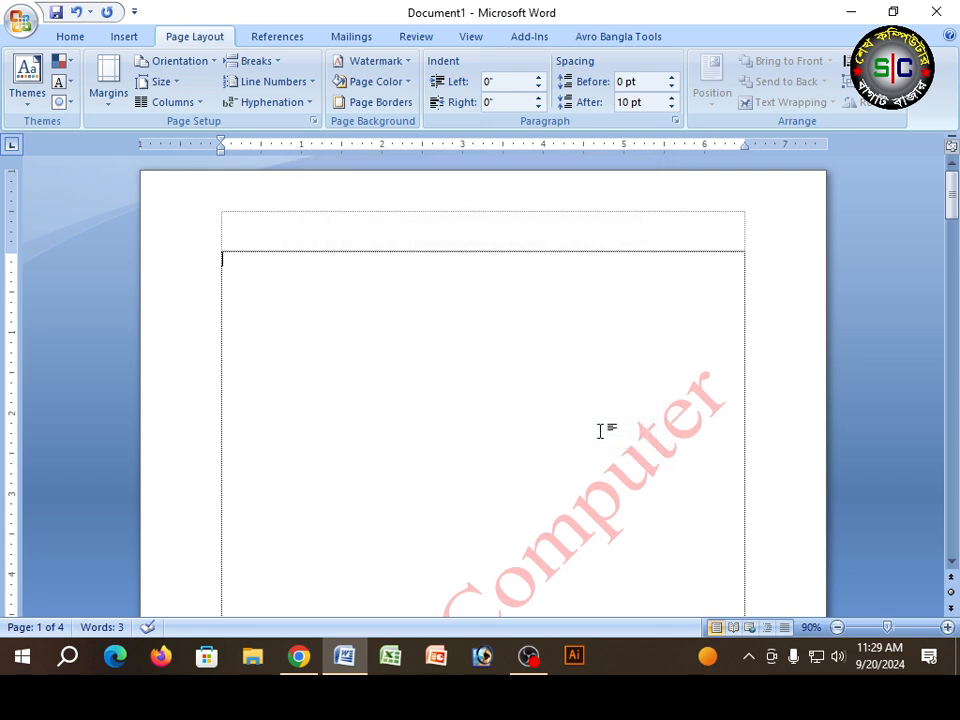
Step: Write "শেখ কম্পিউটার" in the SutonnyMJ font at the start of the first page
{"action": "left_click", "coordinate": [80, 37]}
{"action": "left_click", "coordinate": [201, 68]}
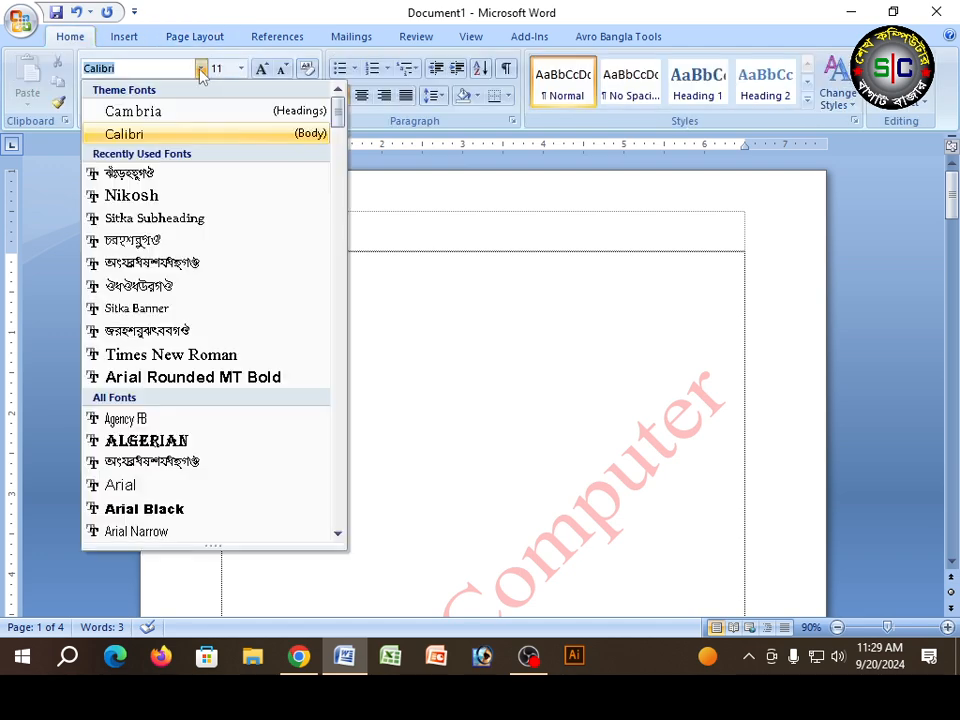
{"action": "left_click", "coordinate": [141, 176]}
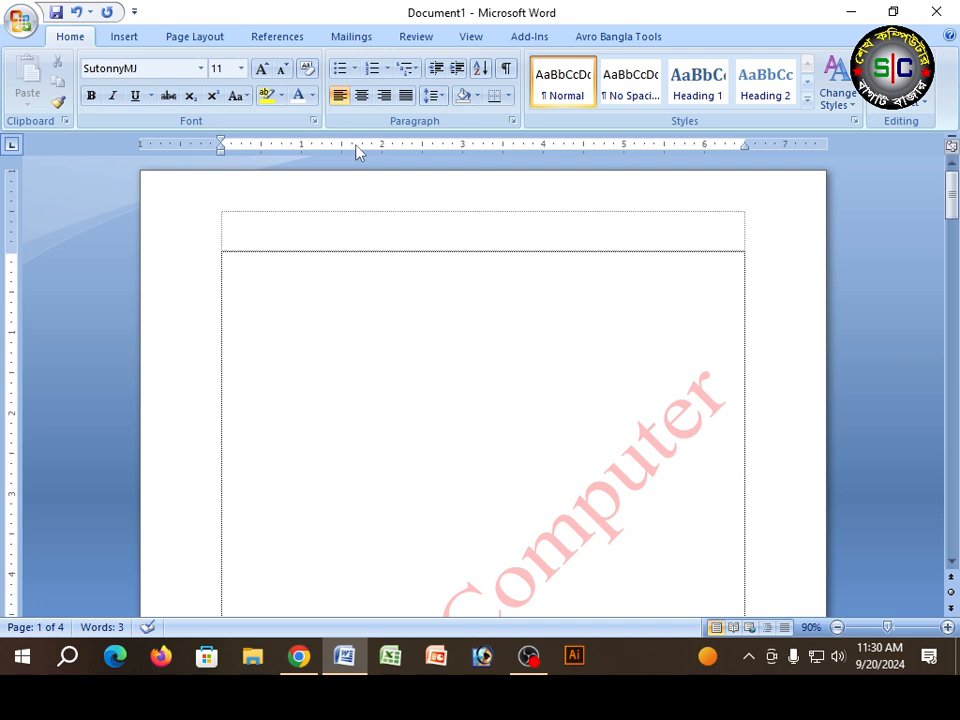
{"action": "type", "text": "শেখ"}
{"action": "type", "text": " কম্পি"}
{"action": "type", "text": "উটাম"}
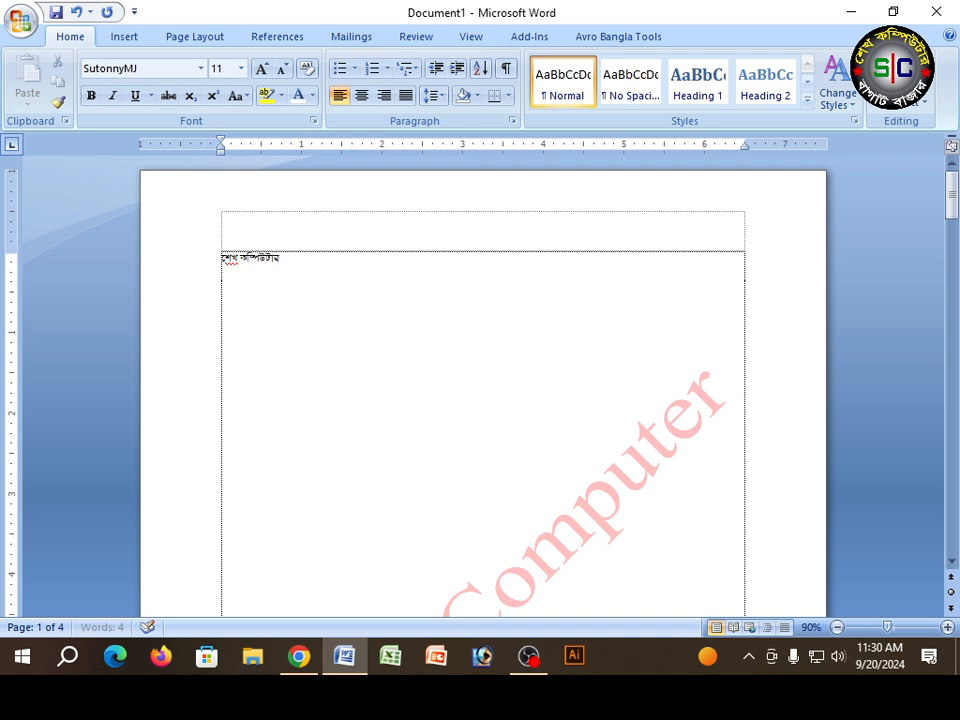
Step: Copy the Bengali text "শেখ কম্পিউটার" from the first page
{"action": "scroll", "coordinate": [257, 214], "scroll_direction": "up", "scroll_amount": 5}
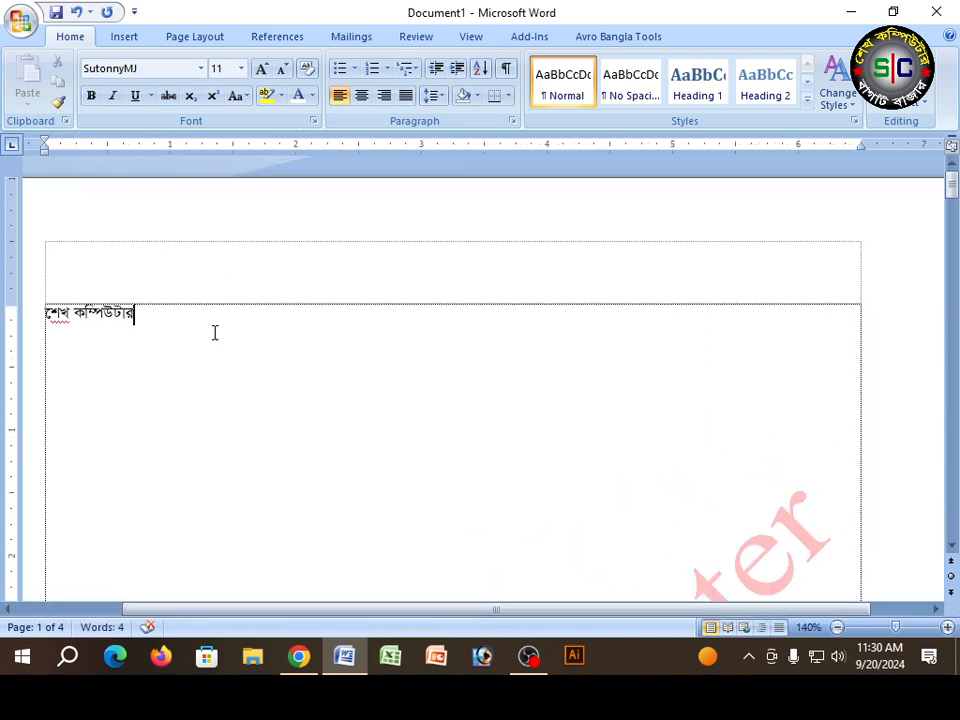
{"action": "left_click_drag", "start_coordinate": [47, 314], "coordinate": [135, 314]}
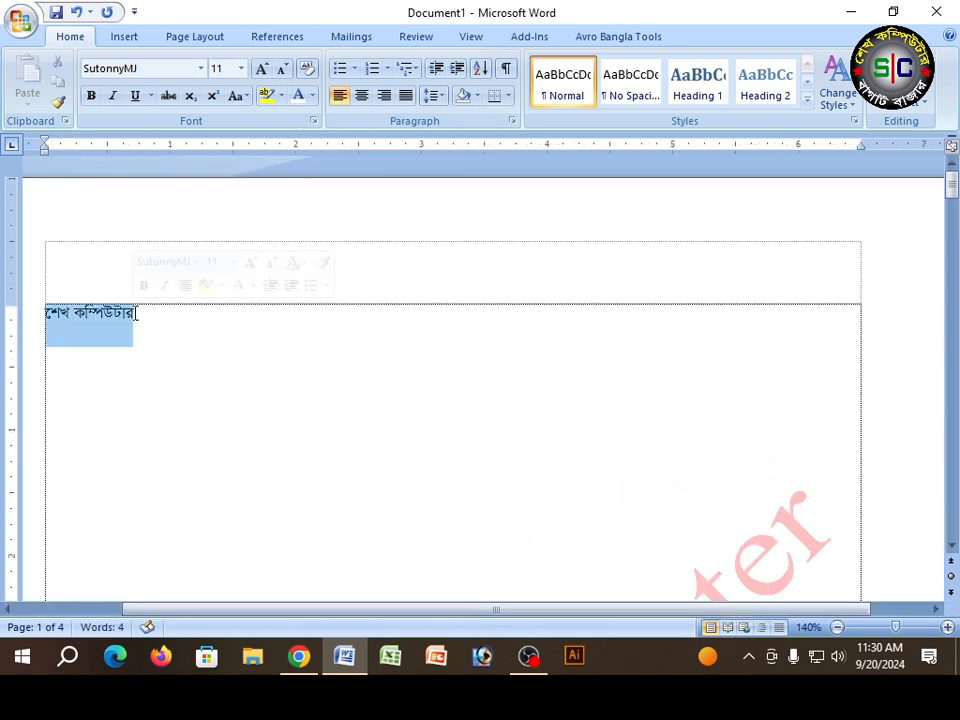
{"action": "key", "text": "ctrl+c"}
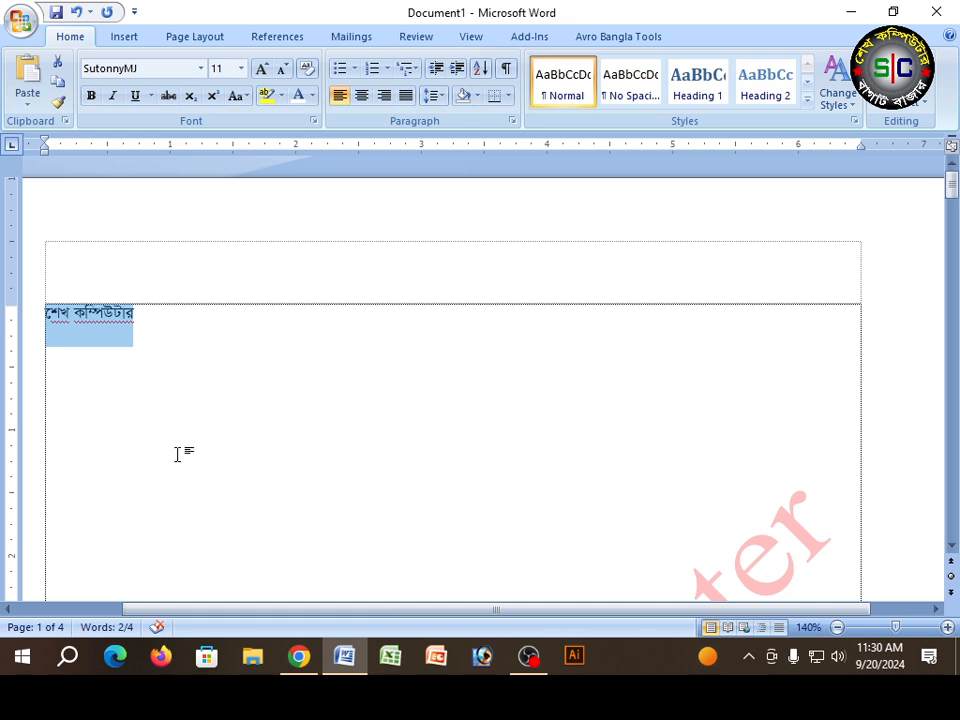
Step: Open the custom watermark settings and set the text watermark's language to Bengali (India)
{"action": "left_click", "coordinate": [183, 40]}
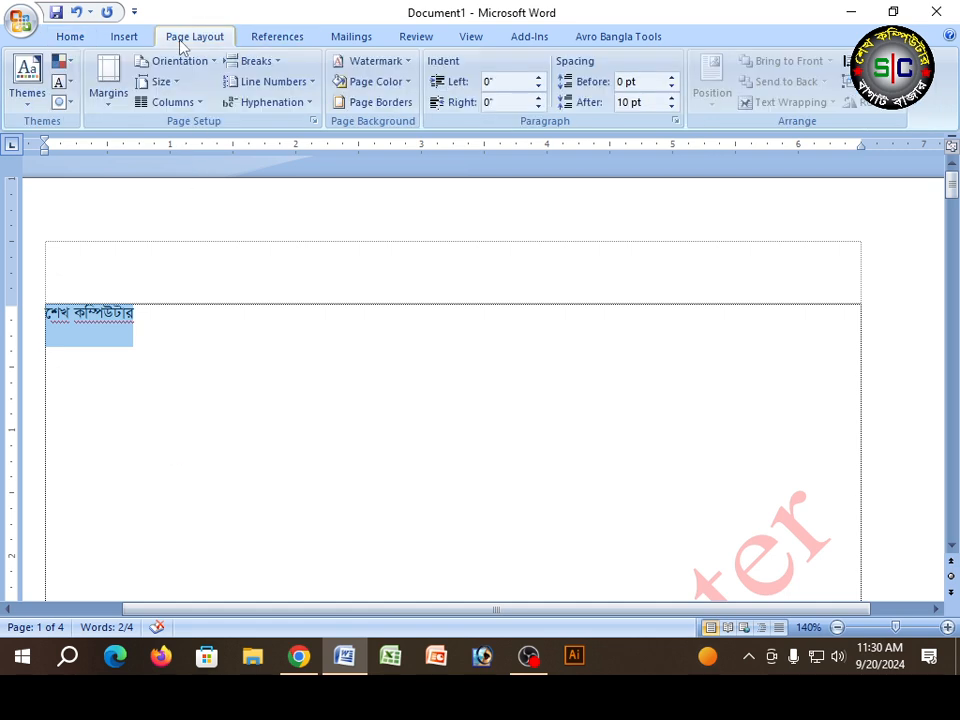
{"action": "left_click", "coordinate": [379, 66]}
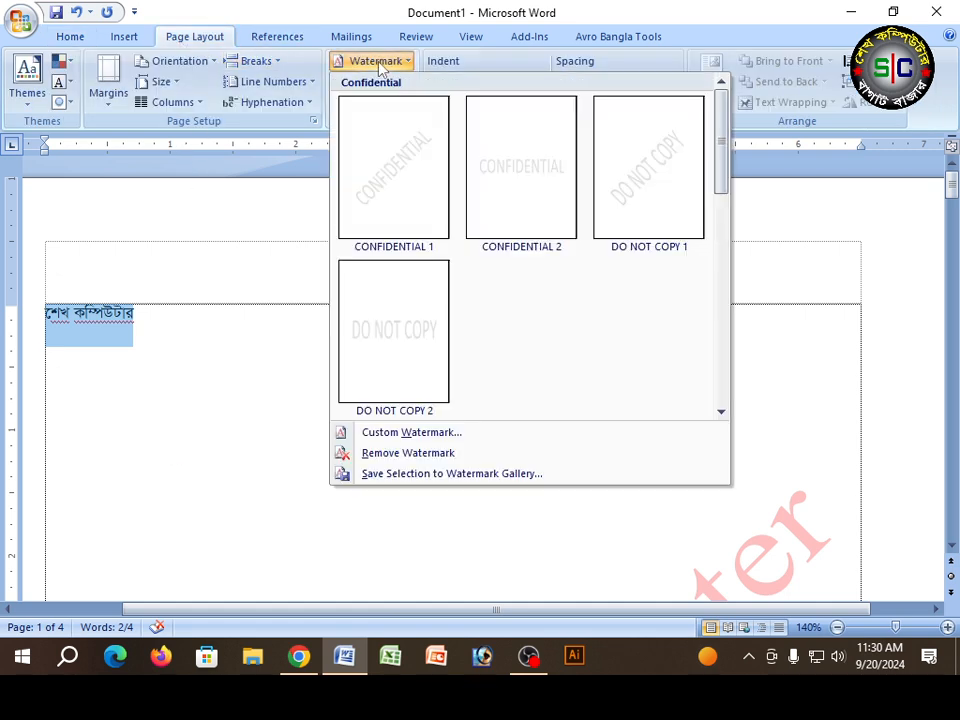
{"action": "left_click", "coordinate": [388, 432]}
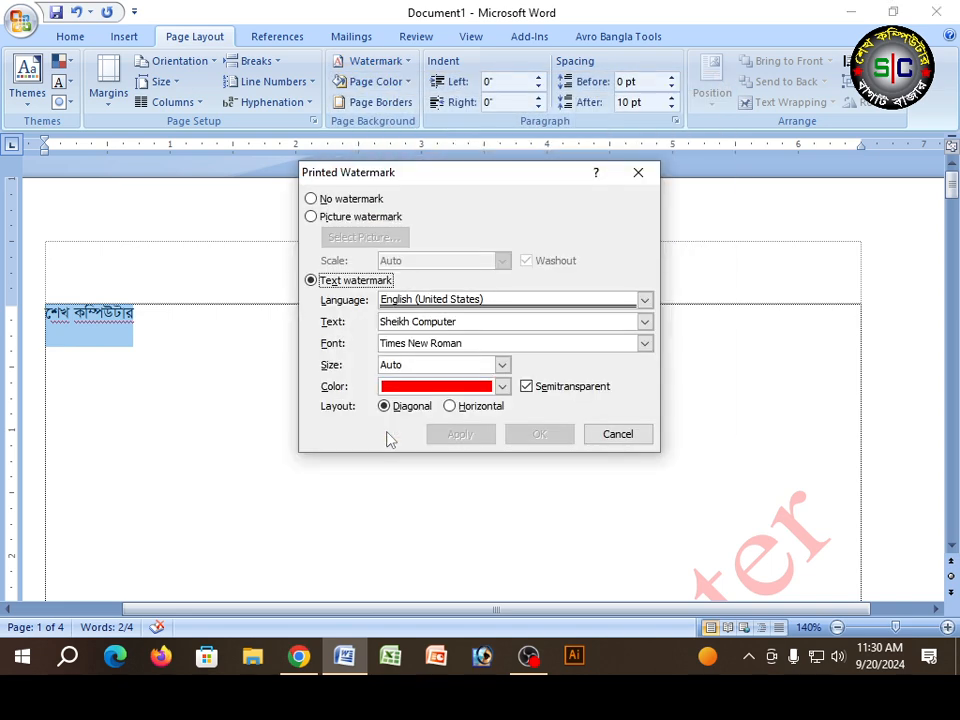
{"action": "left_click", "coordinate": [646, 302]}
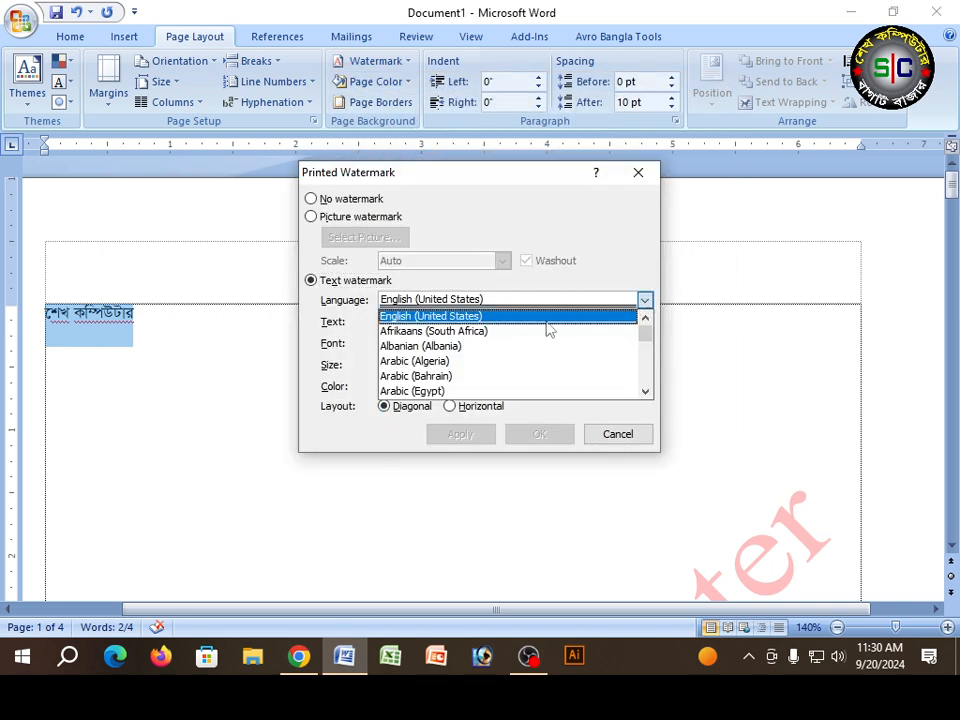
{"action": "scroll", "coordinate": [540, 335], "scroll_direction": "down", "scroll_amount": 3}
{"action": "scroll", "coordinate": [504, 346], "scroll_direction": "down", "scroll_amount": 3}
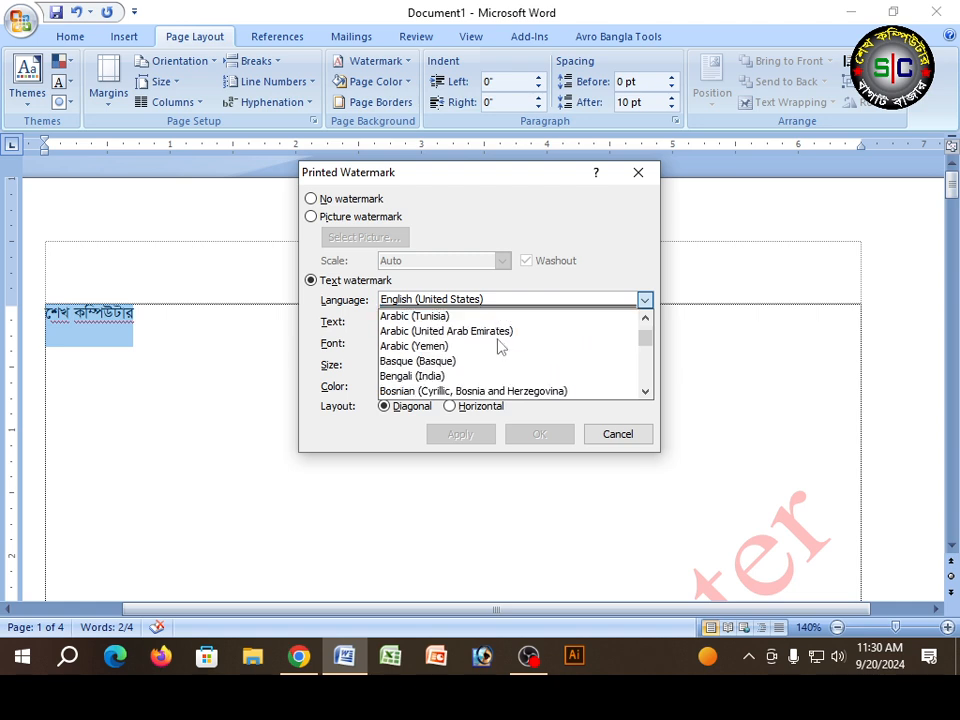
{"action": "left_click", "coordinate": [415, 376]}
Step: Replace the suggested watermark text with the copied Bengali text
{"action": "left_click", "coordinate": [444, 321]}
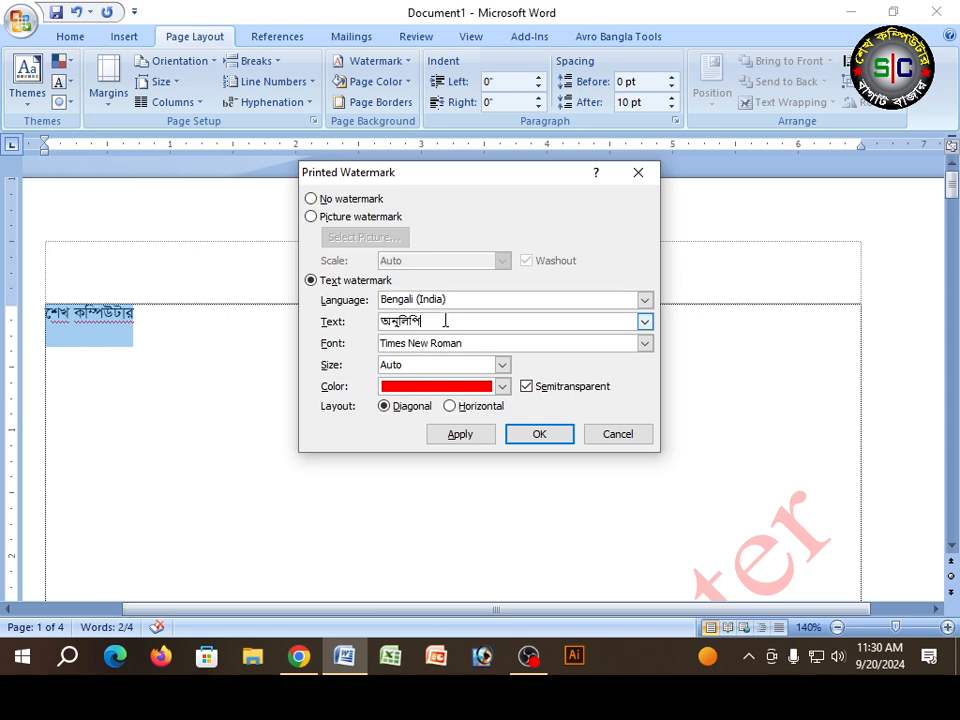
{"action": "left_click_drag", "start_coordinate": [448, 321], "coordinate": [323, 338]}
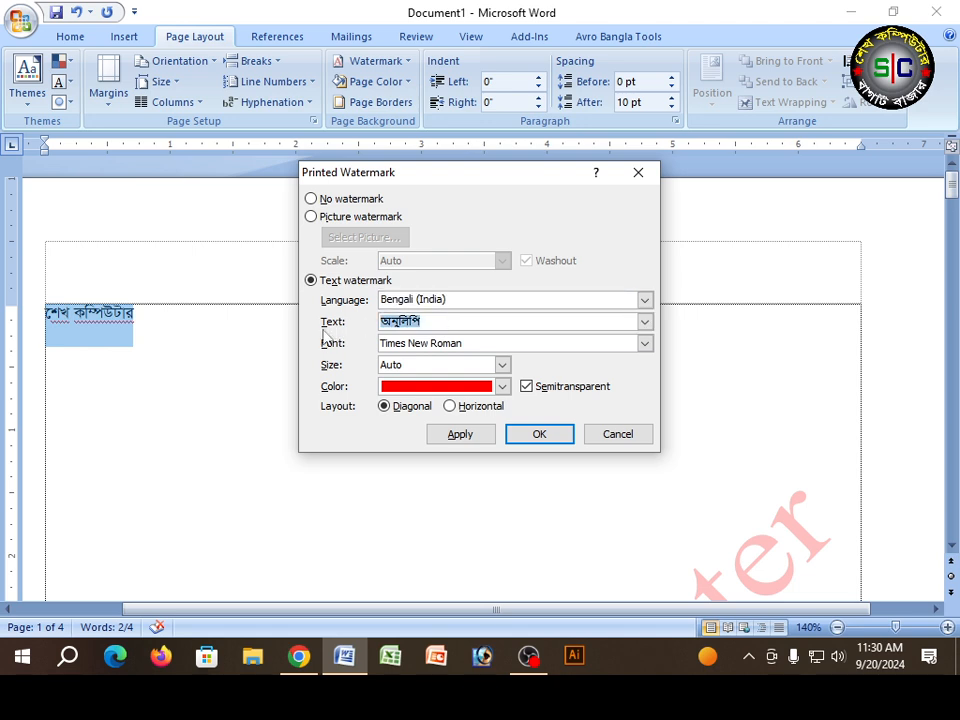
{"action": "key", "text": "ctrl+v"}
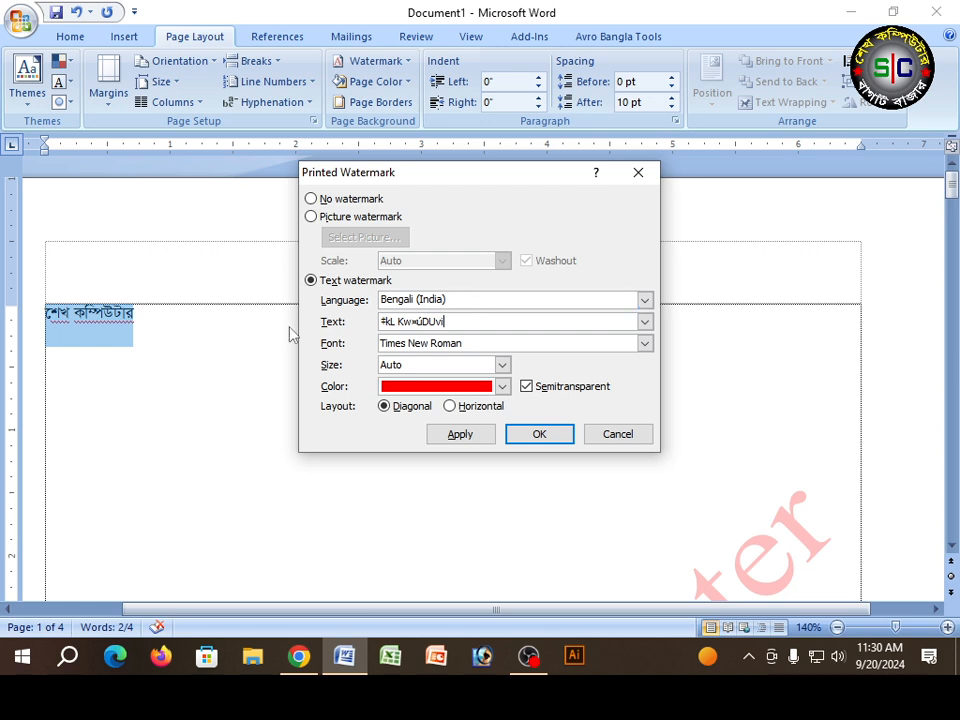
Step: Set the watermark font to SutonnyMJ, apply the Bengali watermark and check it on the page
{"action": "left_click", "coordinate": [644, 343]}
{"action": "scroll", "coordinate": [538, 391], "scroll_direction": "down", "scroll_amount": 3}
{"action": "scroll", "coordinate": [536, 392], "scroll_direction": "up", "scroll_amount": 15}
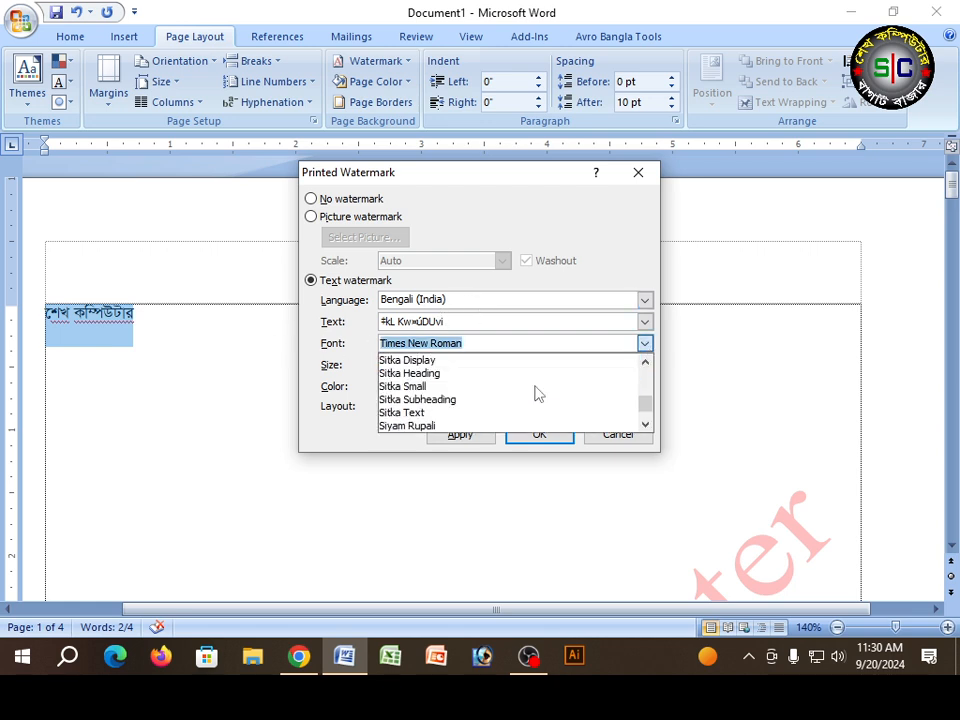
{"action": "scroll", "coordinate": [532, 396], "scroll_direction": "down", "scroll_amount": 2}
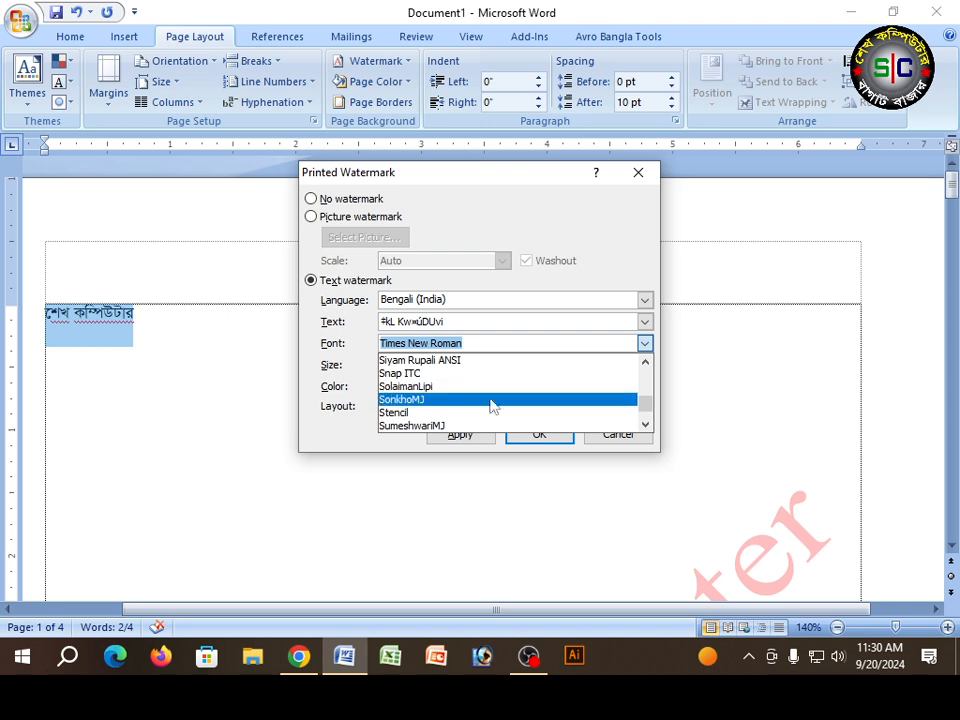
{"action": "scroll", "coordinate": [466, 406], "scroll_direction": "down", "scroll_amount": 1}
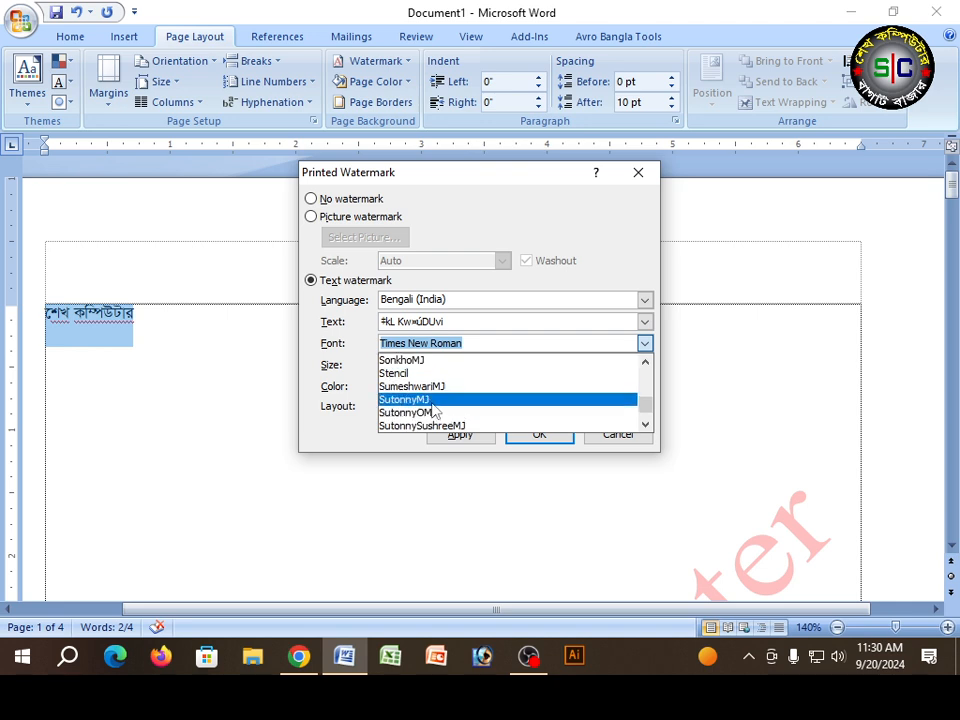
{"action": "left_click", "coordinate": [437, 401]}
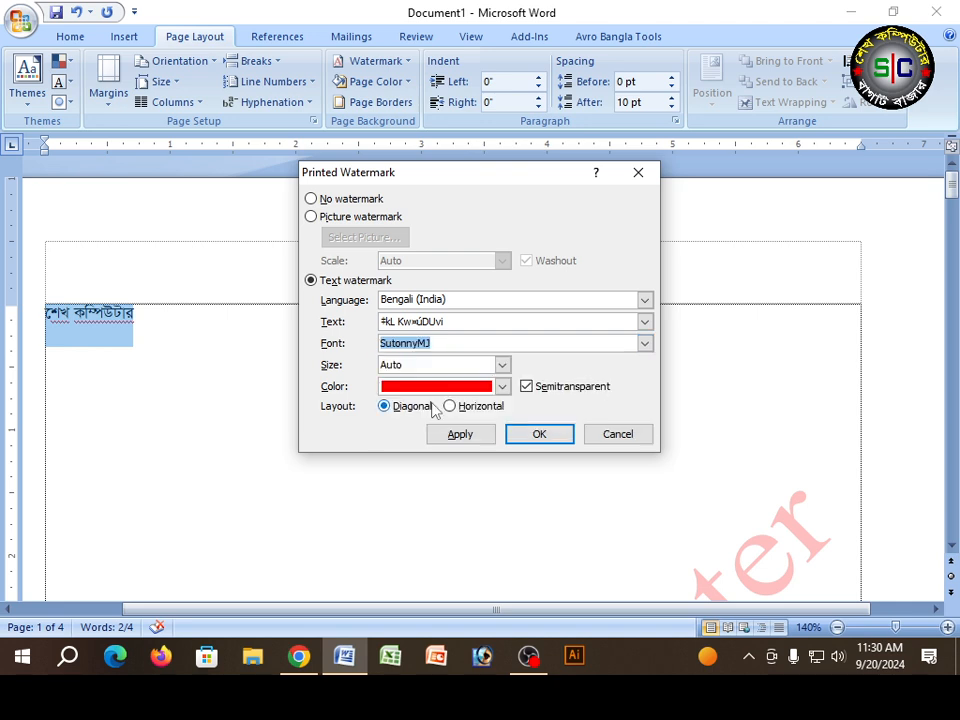
{"action": "left_click", "coordinate": [533, 437]}
{"action": "scroll", "coordinate": [530, 430], "scroll_direction": "down", "scroll_amount": 10}
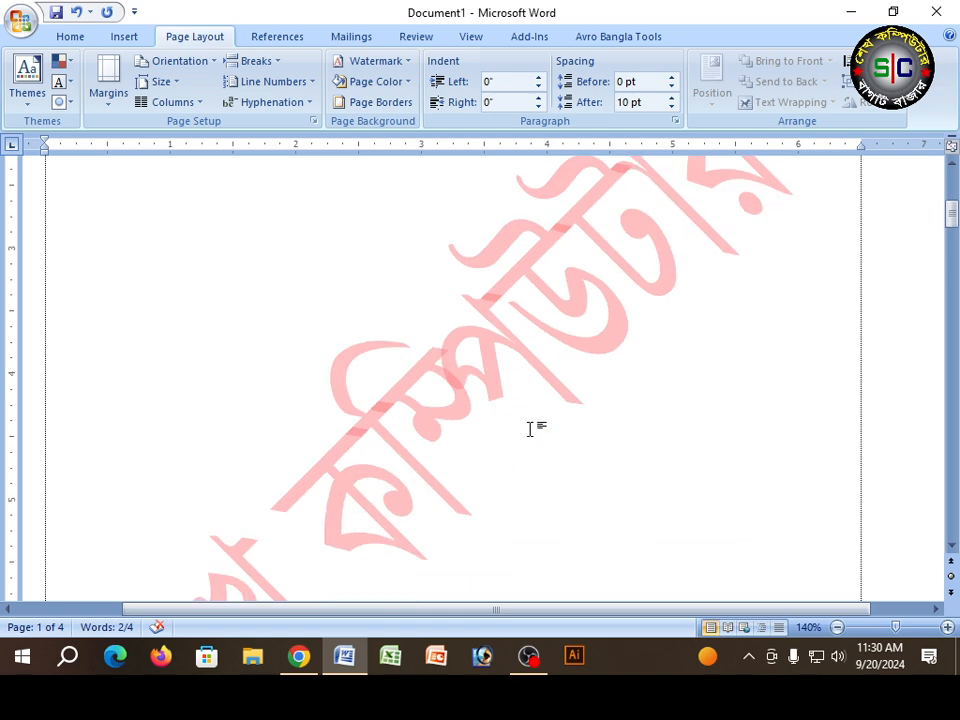
{"action": "scroll", "coordinate": [529, 429], "scroll_direction": "up", "scroll_amount": 5}
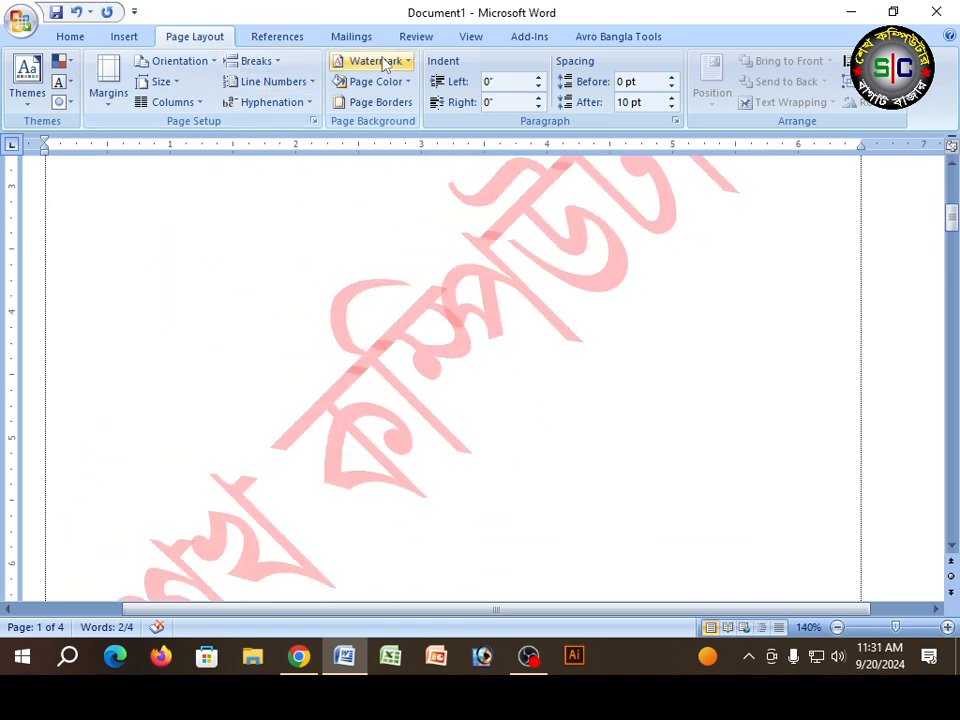
Step: Recolour the Bengali text watermark with a grey theme shade and check it across the pages
{"action": "left_click", "coordinate": [382, 61]}
{"action": "left_click", "coordinate": [399, 431]}
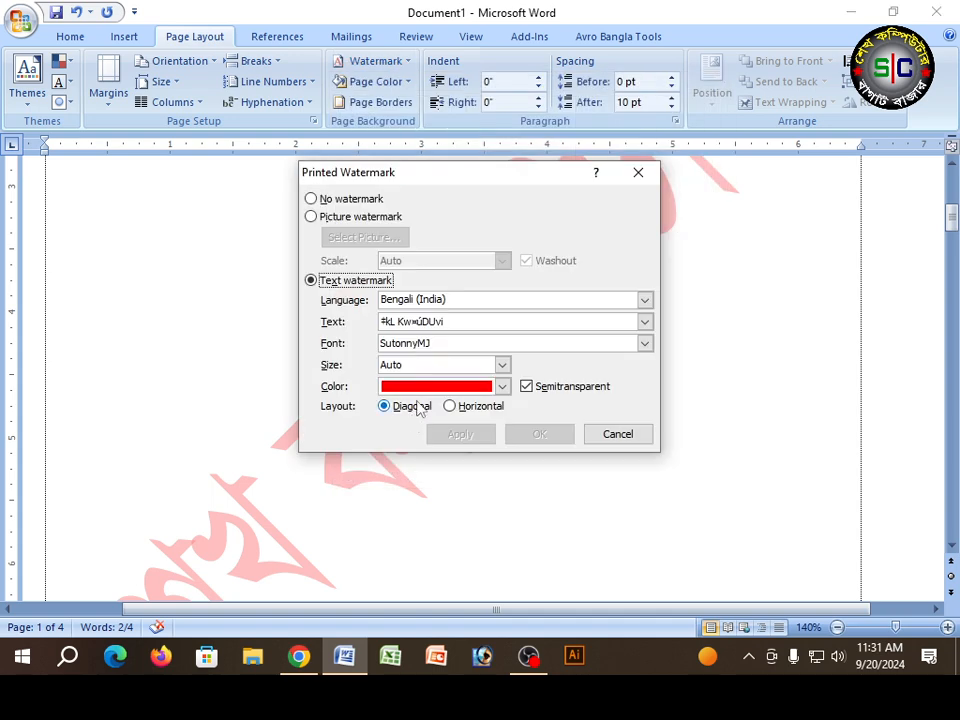
{"action": "left_click", "coordinate": [458, 323]}
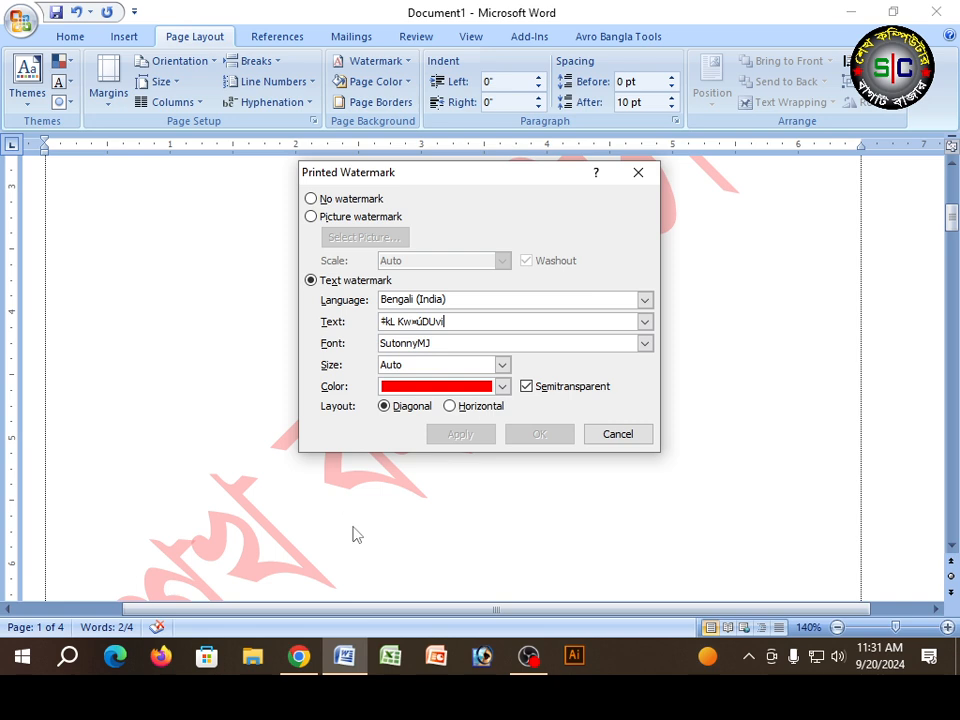
{"action": "left_click", "coordinate": [502, 386]}
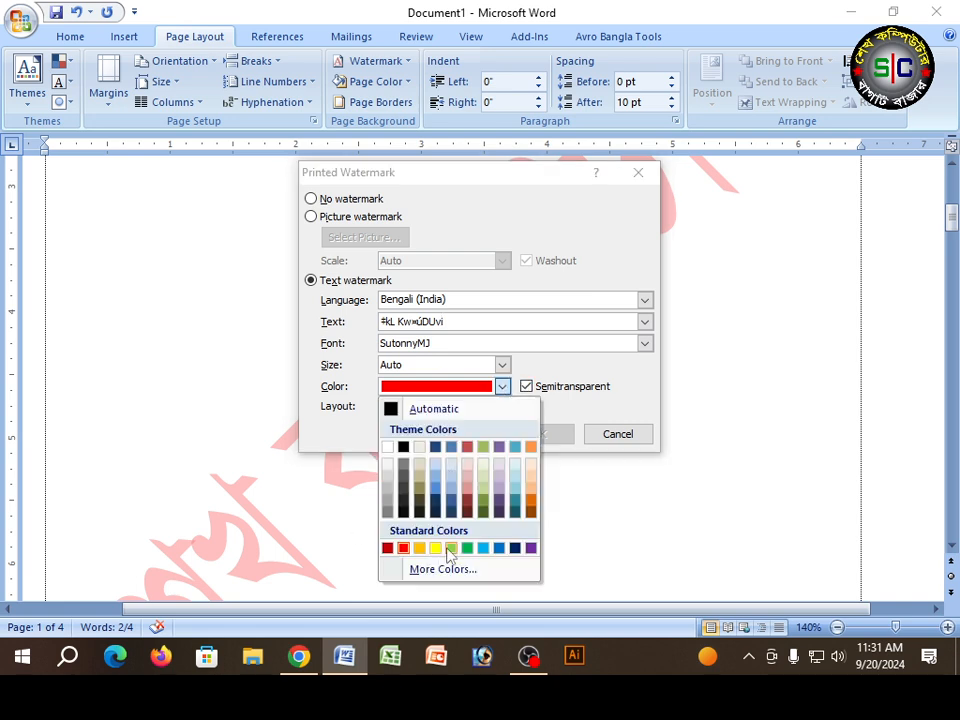
{"action": "left_click", "coordinate": [387, 500]}
{"action": "left_click", "coordinate": [541, 433]}
{"action": "scroll", "coordinate": [530, 450], "scroll_direction": "down", "scroll_amount": 5}
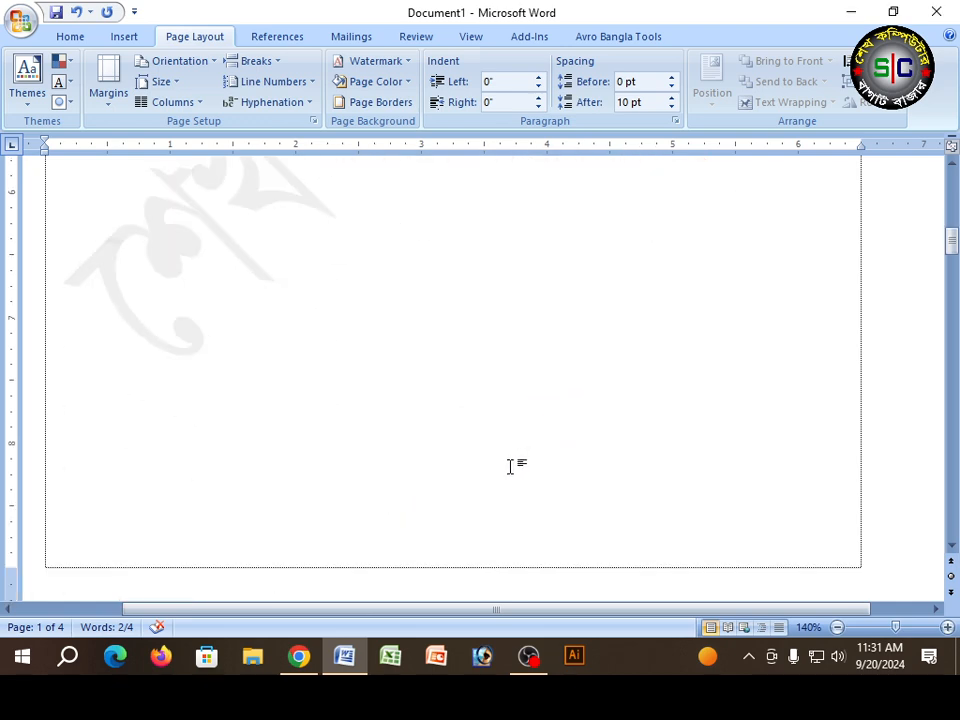
{"action": "scroll", "coordinate": [510, 465], "scroll_direction": "up", "scroll_amount": 10}
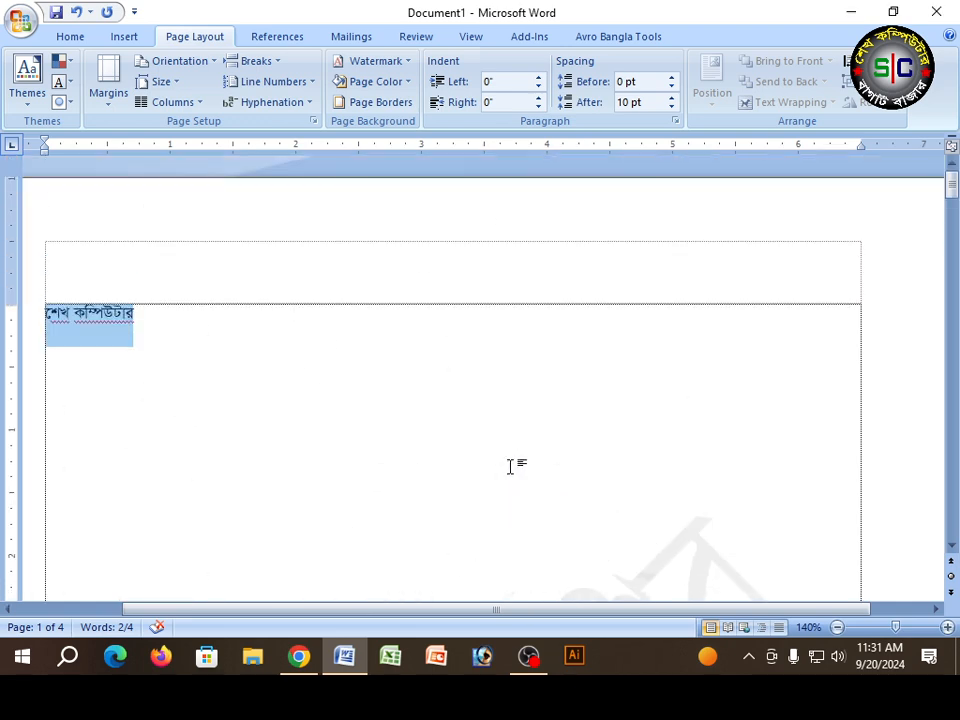
{"action": "scroll", "coordinate": [510, 465], "scroll_direction": "down", "scroll_amount": 15}
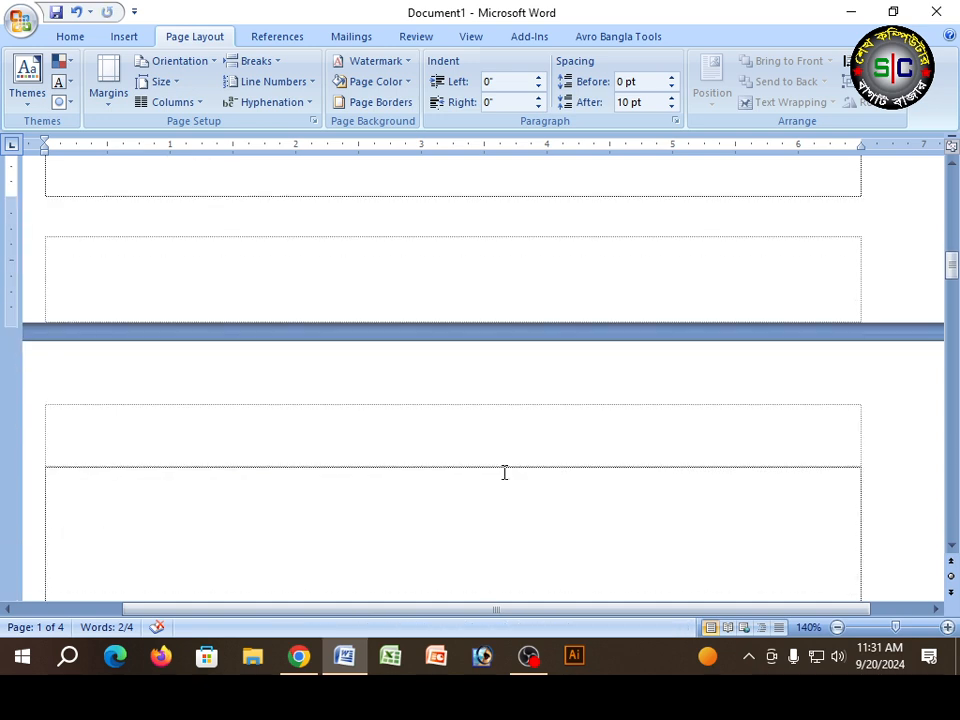
{"action": "scroll", "coordinate": [505, 472], "scroll_direction": "up", "scroll_amount": 15}
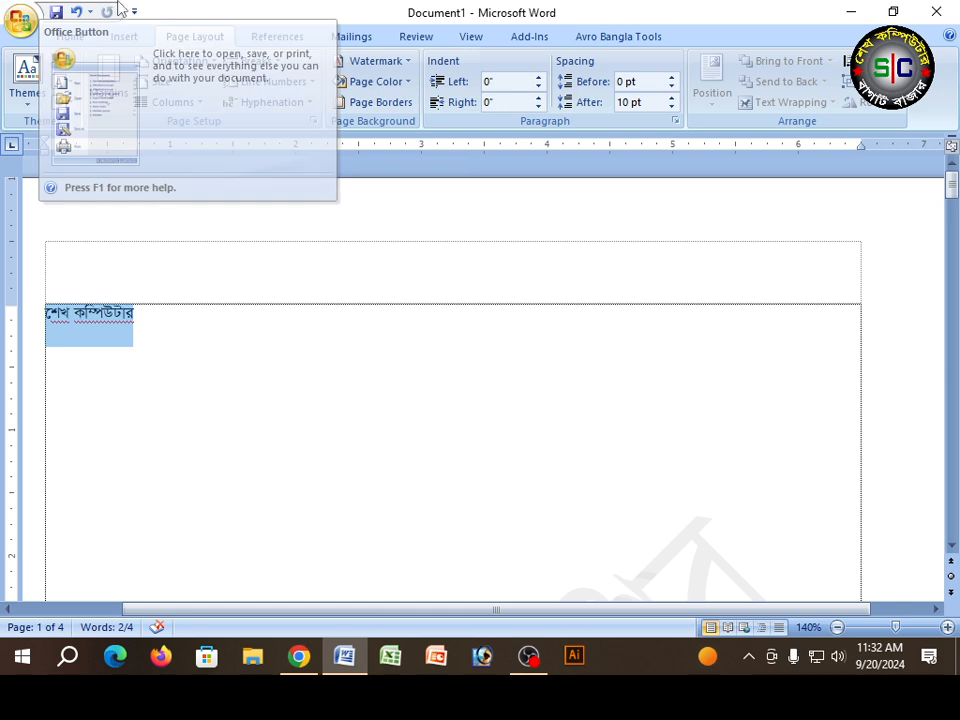
Step: Set the page color to standard red and check how the first page looks behind the Bengali watermark
{"action": "scroll", "coordinate": [473, 487], "scroll_direction": "down", "scroll_amount": 8}
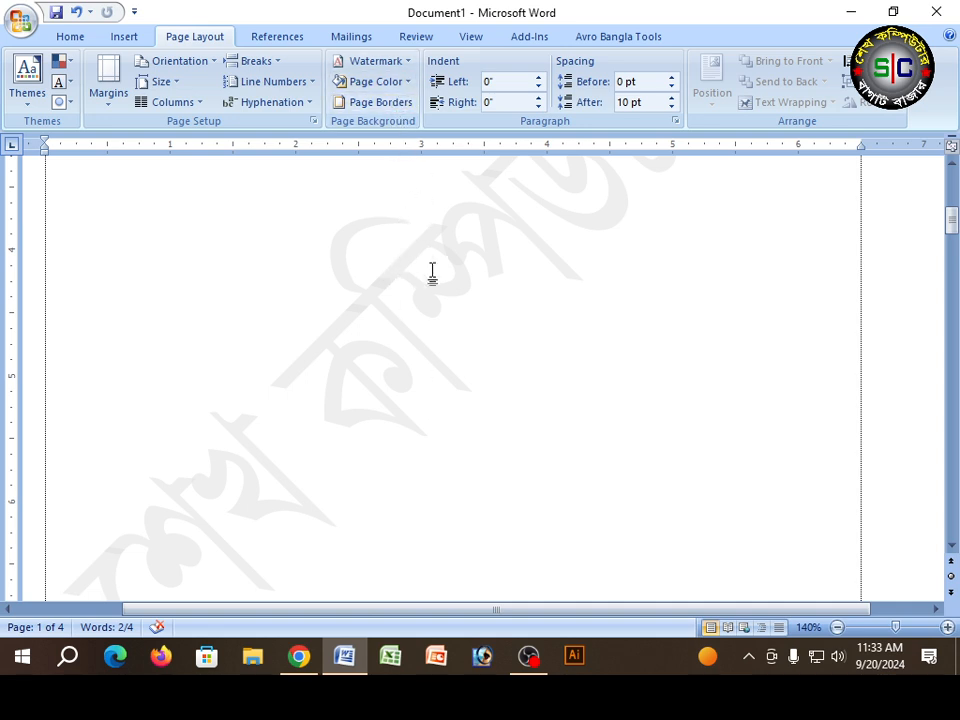
{"action": "scroll", "coordinate": [430, 260], "scroll_direction": "up", "scroll_amount": 5}
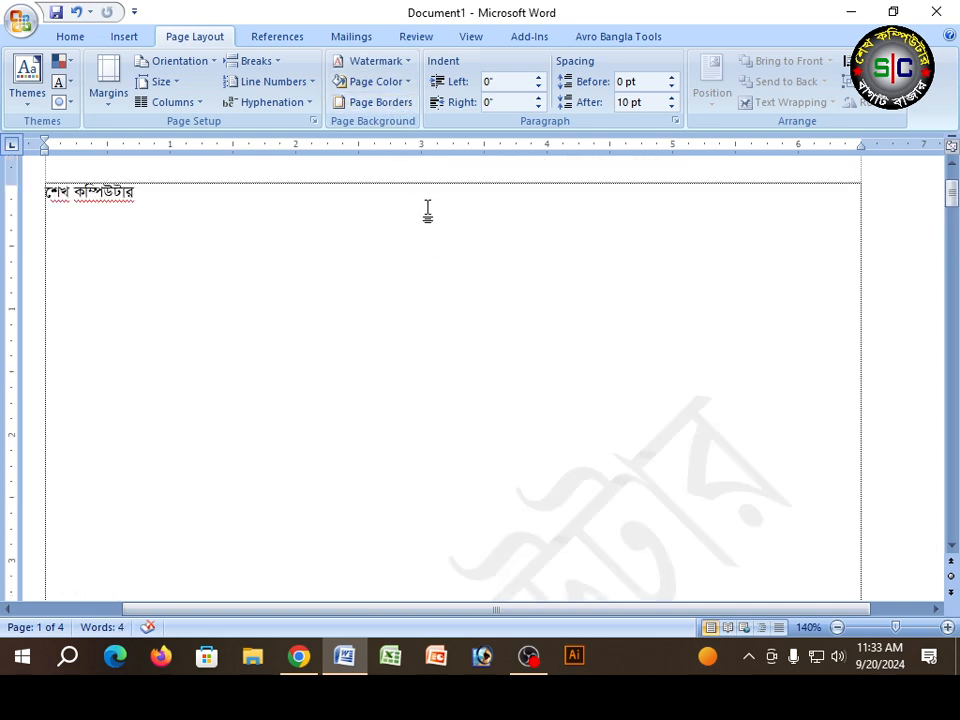
{"action": "left_click", "coordinate": [408, 83]}
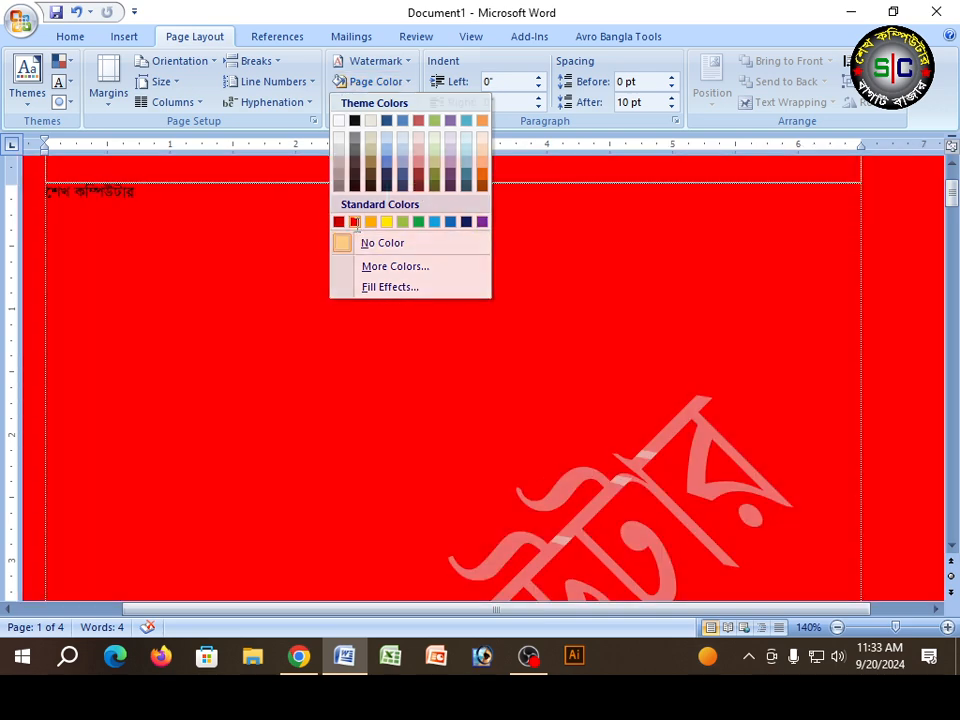
{"action": "left_click", "coordinate": [353, 222]}
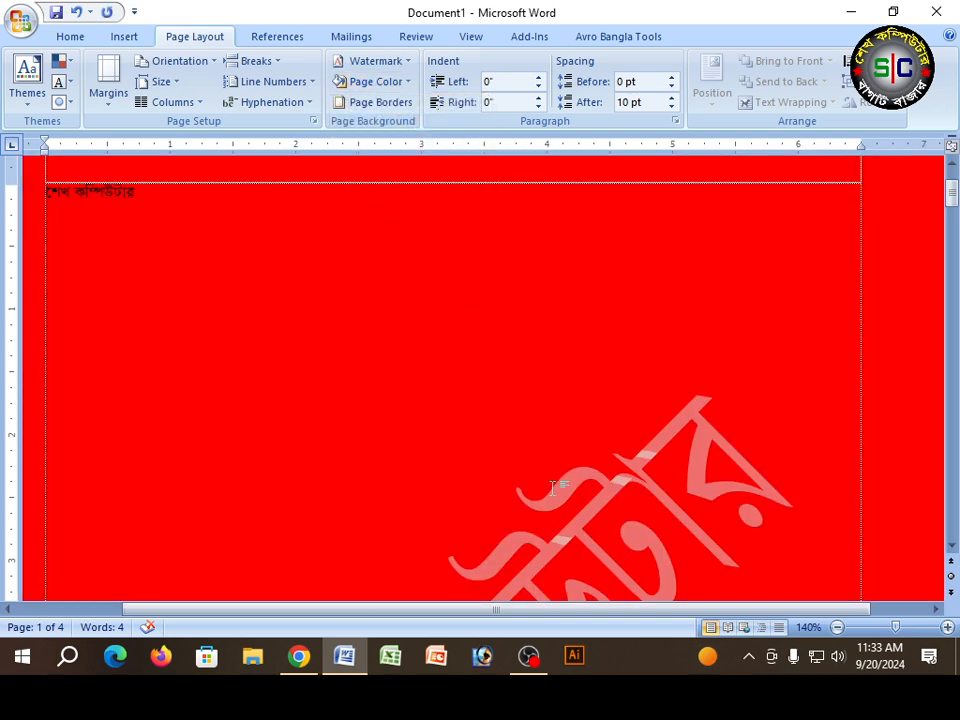
{"action": "scroll", "coordinate": [536, 469], "scroll_direction": "down", "scroll_amount": 10}
{"action": "scroll", "coordinate": [510, 502], "scroll_direction": "up", "scroll_amount": 8}
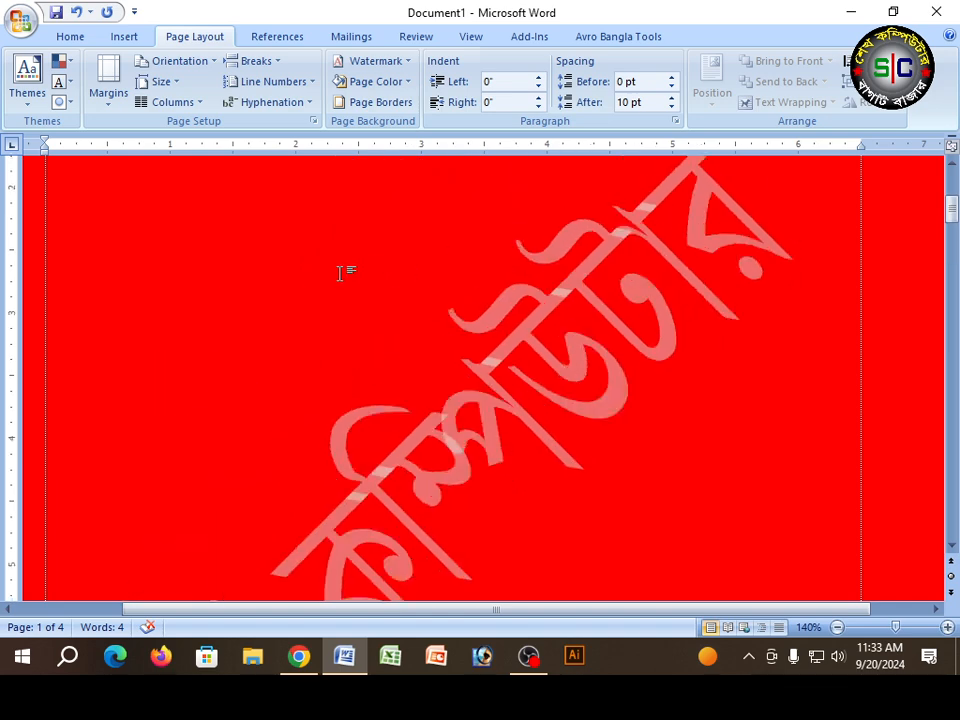
{"action": "scroll", "coordinate": [297, 284], "scroll_direction": "up", "scroll_amount": 6}
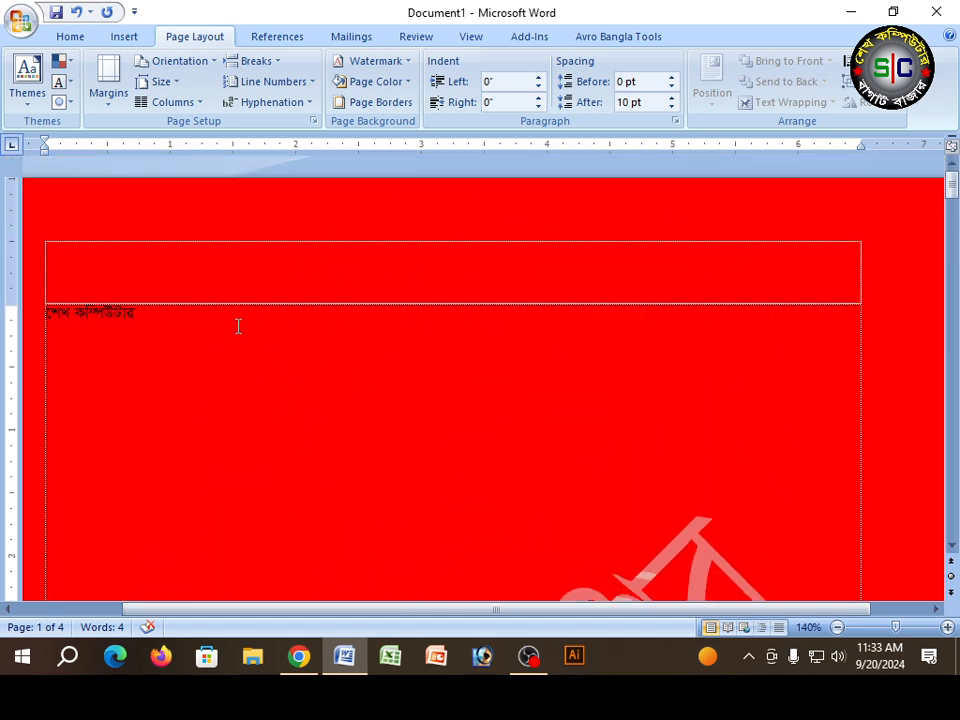
{"action": "scroll", "coordinate": [255, 310], "scroll_direction": "down", "scroll_amount": 8}
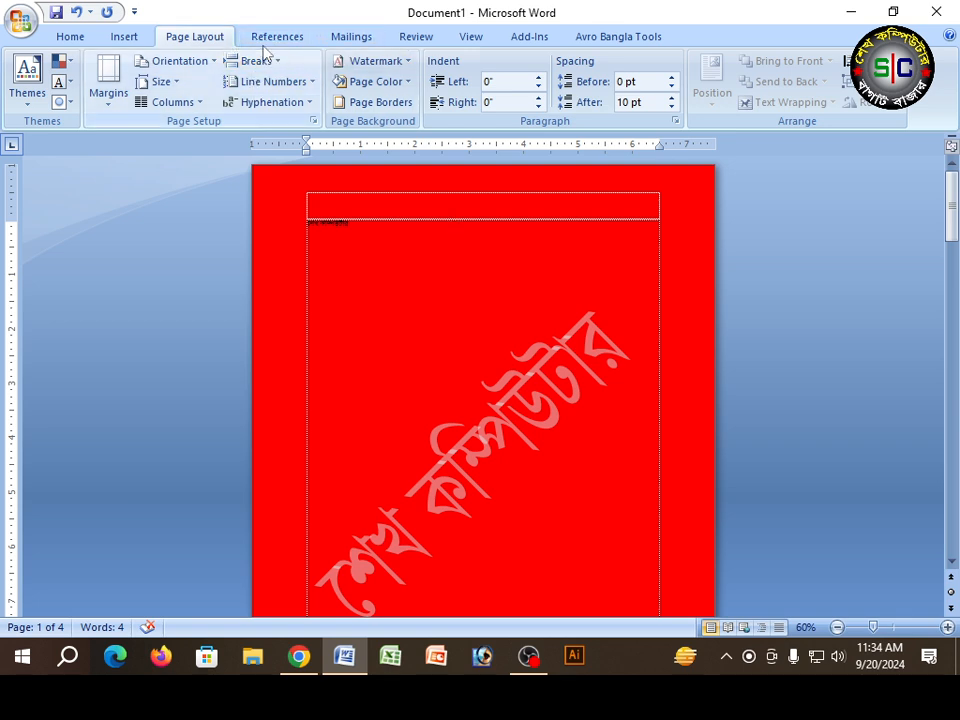
Step: Remove the page color and draw a rectangle covering the whole first page
{"action": "left_click", "coordinate": [362, 81]}
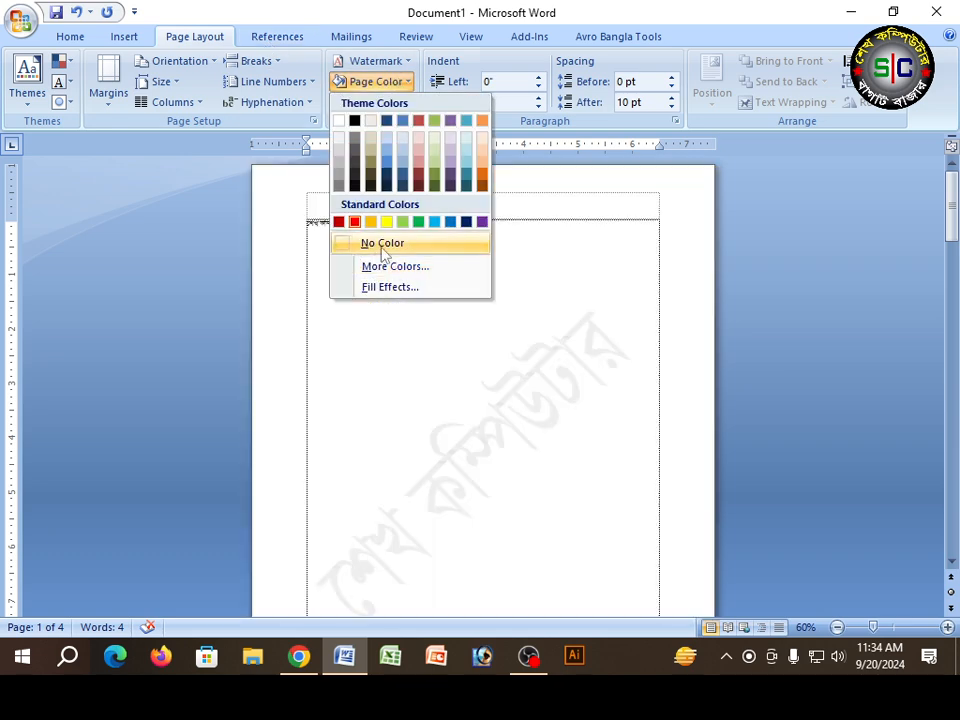
{"action": "left_click", "coordinate": [362, 242]}
{"action": "left_click", "coordinate": [124, 38]}
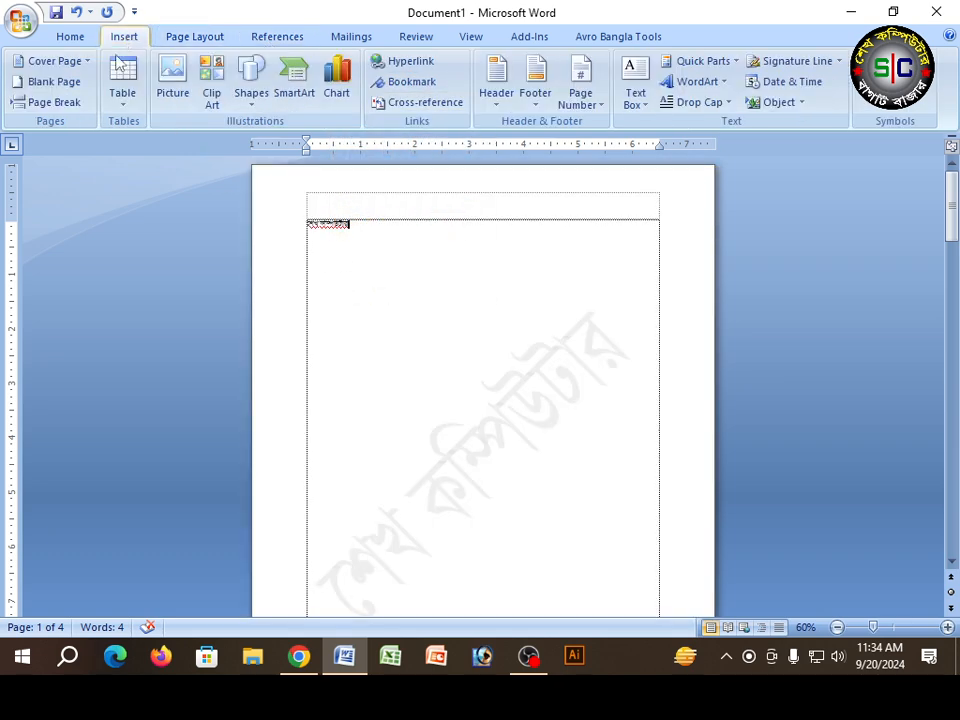
{"action": "left_click", "coordinate": [251, 80]}
{"action": "left_click", "coordinate": [298, 144]}
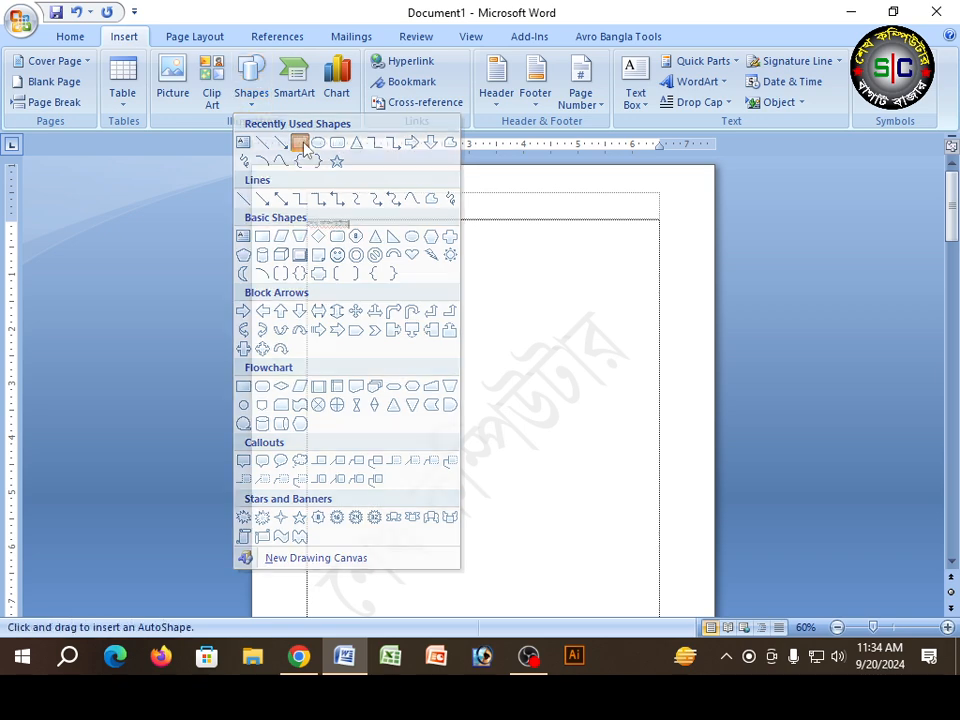
{"action": "mouse_move", "coordinate": [253, 166]}
{"action": "left_mouse_down"}
{"action": "mouse_move", "coordinate": [615, 596]}
{"action": "mouse_move", "coordinate": [718, 674]}
{"action": "mouse_move", "coordinate": [703, 425]}
{"action": "mouse_move", "coordinate": [703, 161]}
{"action": "mouse_move", "coordinate": [696, 324]}
{"action": "mouse_move", "coordinate": [707, 354]}
{"action": "mouse_move", "coordinate": [723, 347]}
{"action": "mouse_move", "coordinate": [724, 356]}
{"action": "left_mouse_up"}
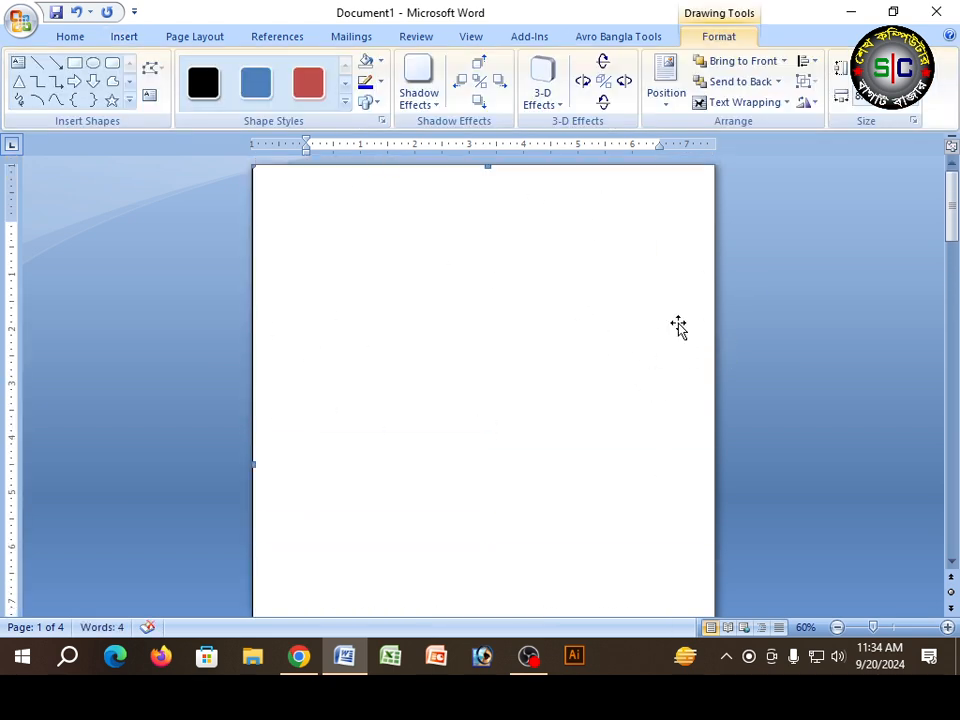
Step: Fill the page-sized rectangle with standard red and set its text wrapping to Behind Text
{"action": "left_click", "coordinate": [381, 84]}
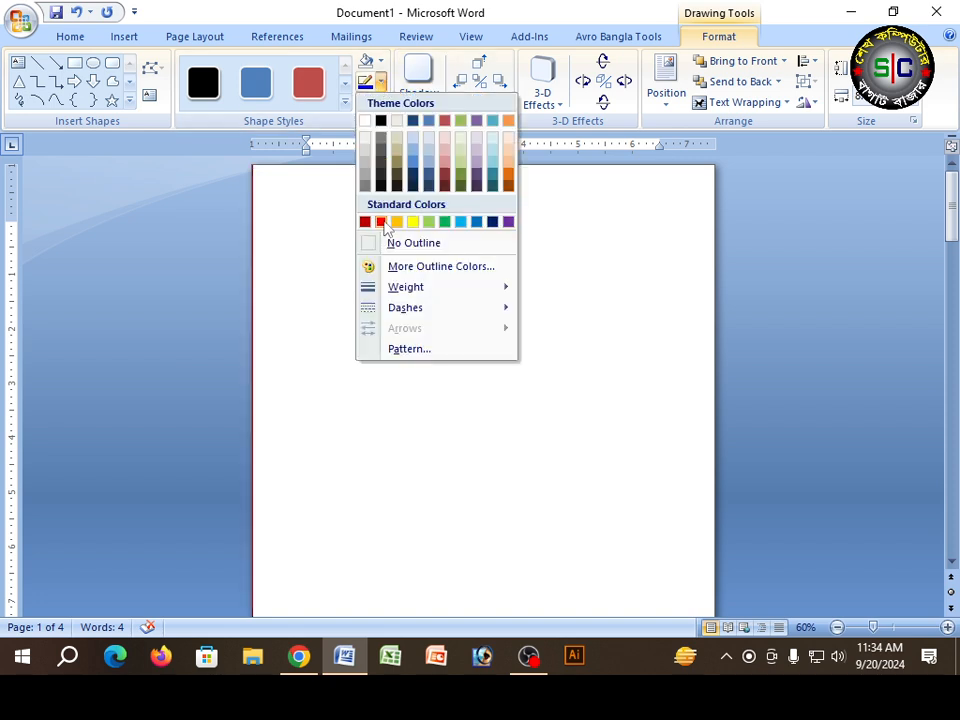
{"action": "left_click", "coordinate": [381, 62]}
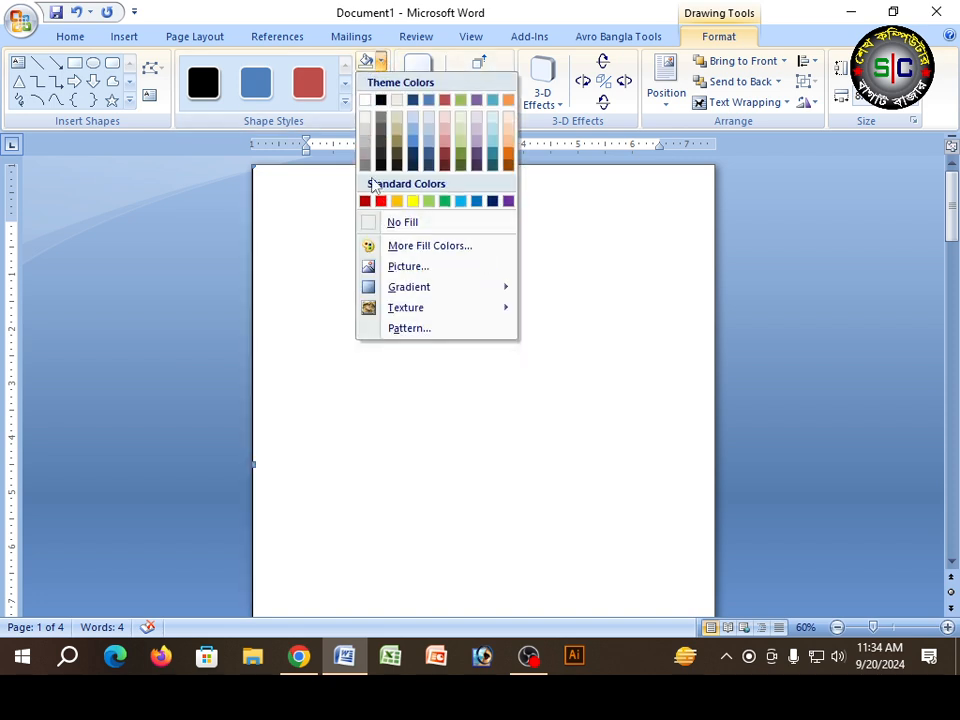
{"action": "left_click", "coordinate": [381, 200]}
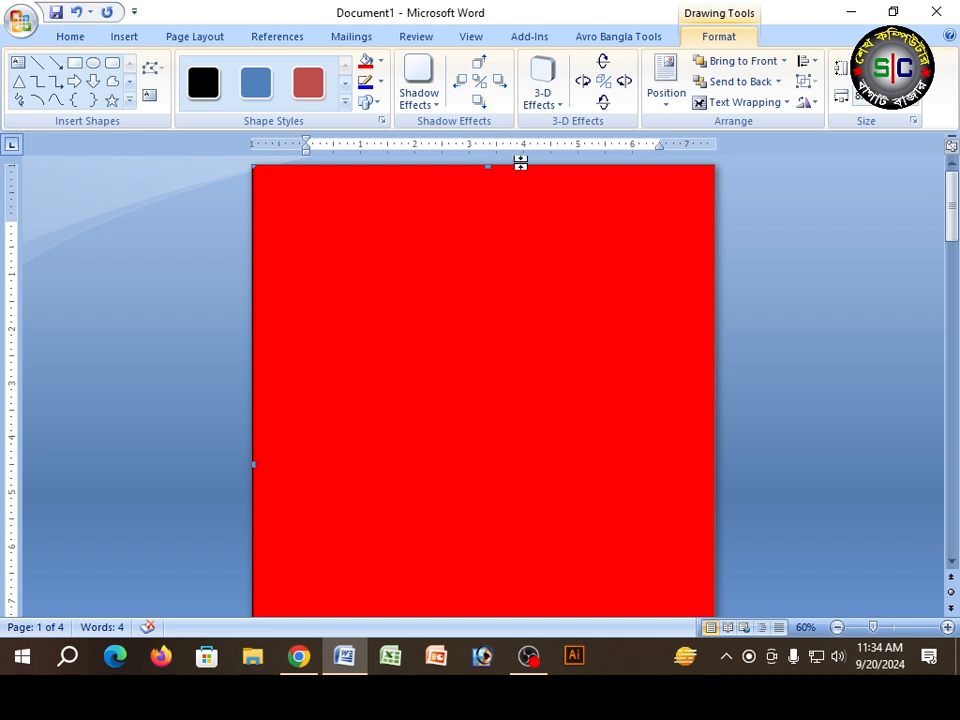
{"action": "left_click", "coordinate": [743, 102]}
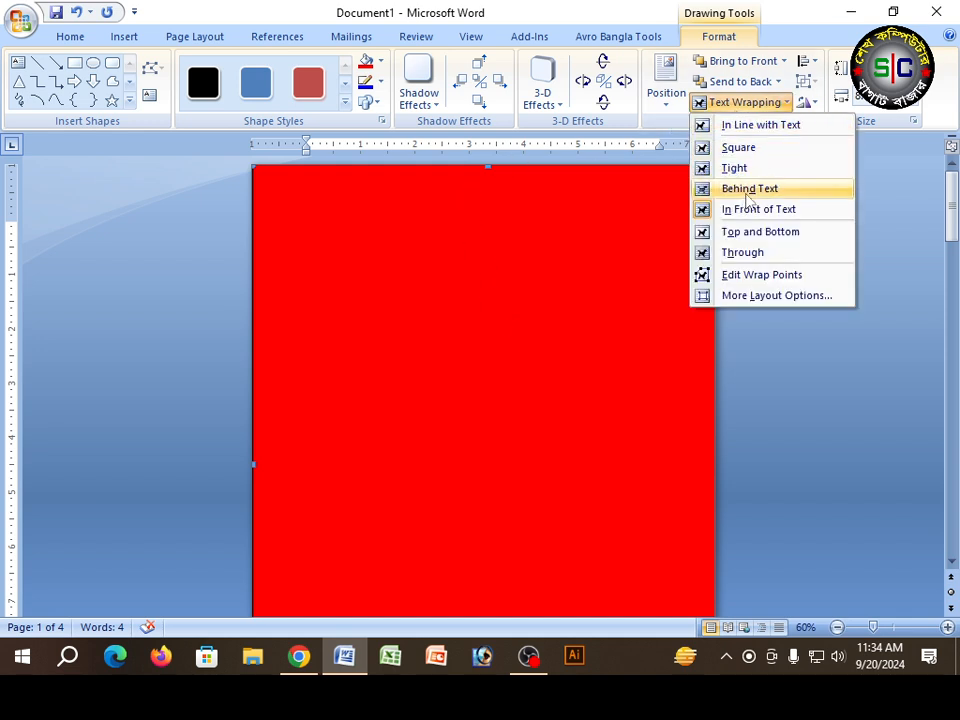
{"action": "left_click", "coordinate": [748, 190]}
{"action": "scroll", "coordinate": [565, 230], "scroll_direction": "down", "scroll_amount": 3}
{"action": "scroll", "coordinate": [580, 240], "scroll_direction": "down", "scroll_amount": 3}
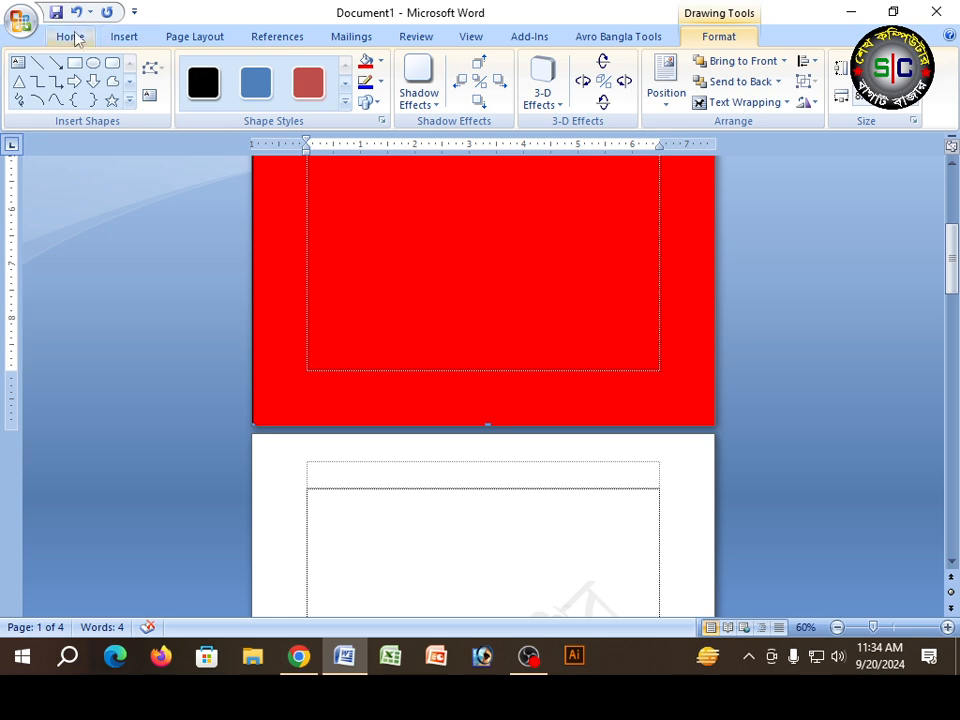
Step: Examine the red rectangle and the watermark on all four pages in print preview and close the preview
{"action": "left_click", "coordinate": [15, 21]}
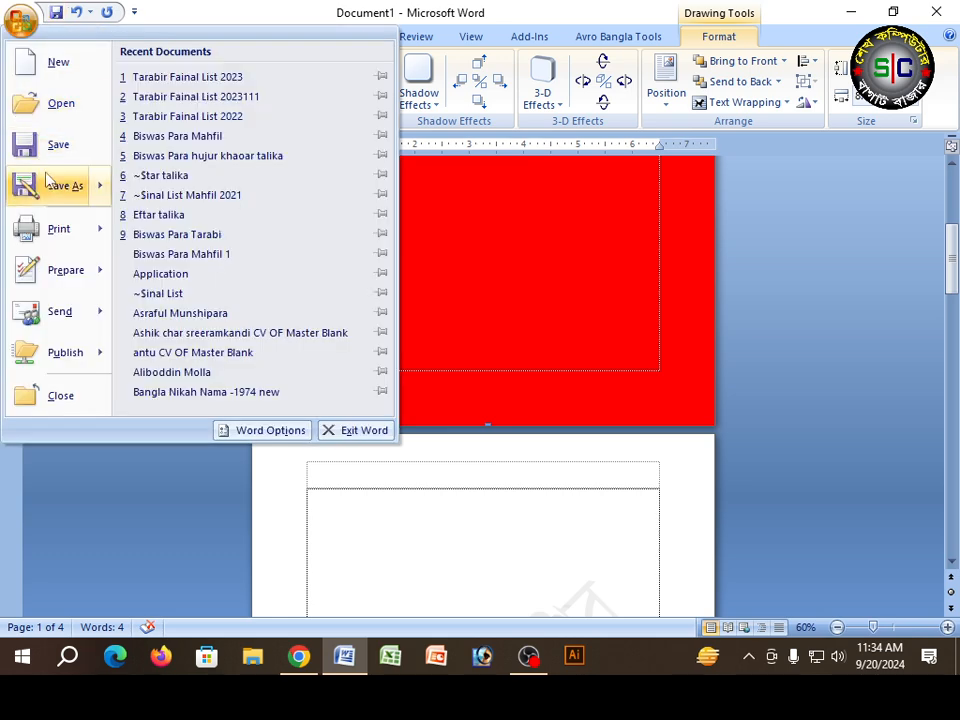
{"action": "mouse_move", "coordinate": [70, 230]}
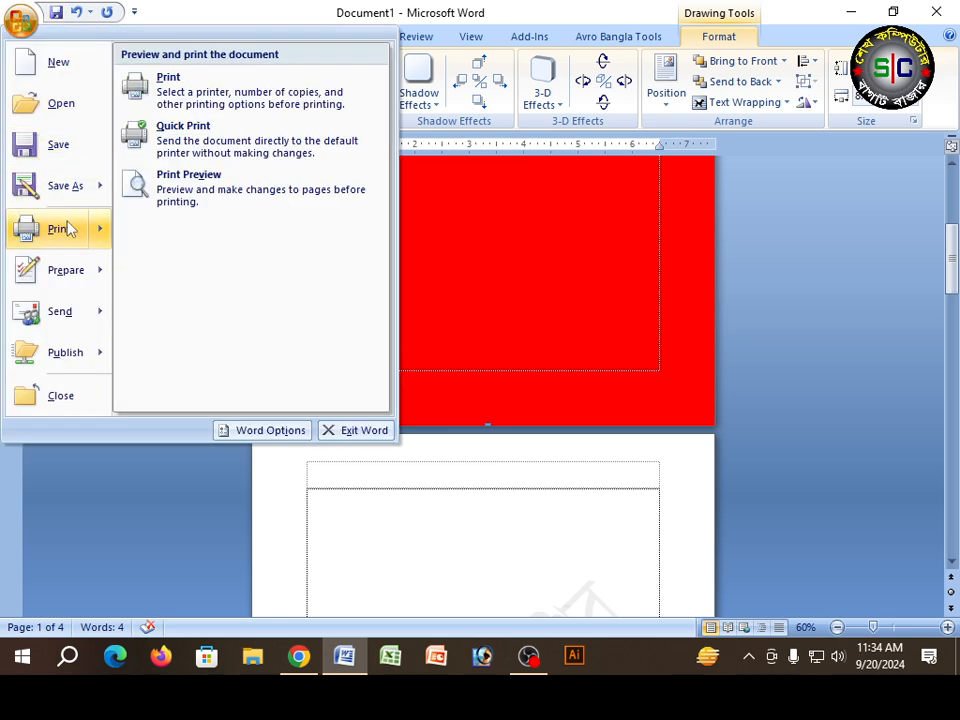
{"action": "left_click", "coordinate": [193, 193]}
{"action": "scroll", "coordinate": [562, 348], "scroll_direction": "down", "scroll_amount": 4}
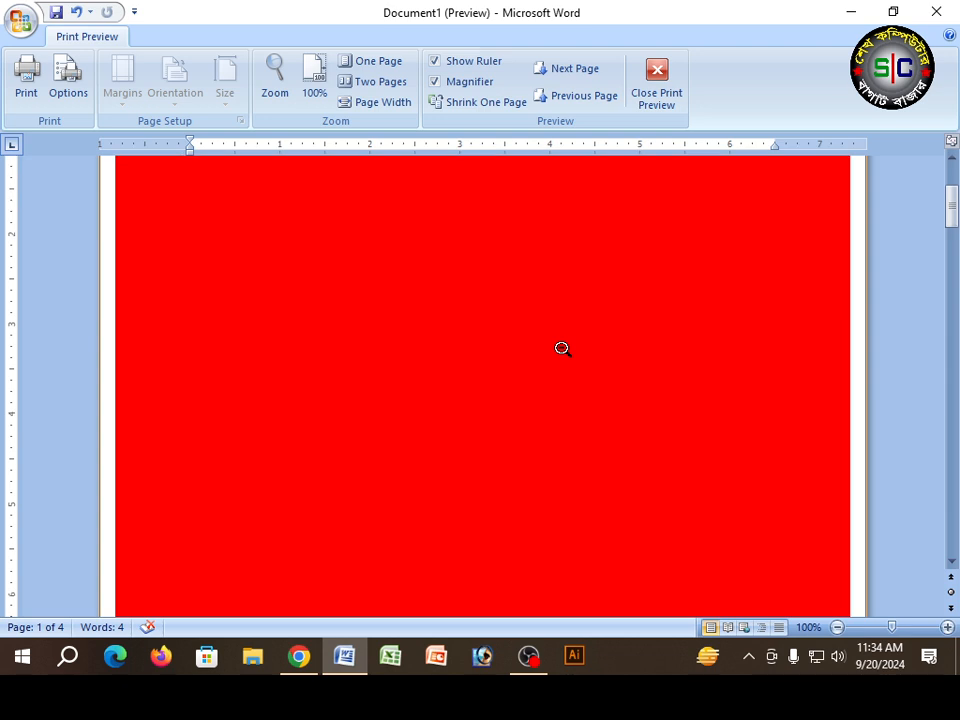
{"action": "left_click", "coordinate": [562, 346]}
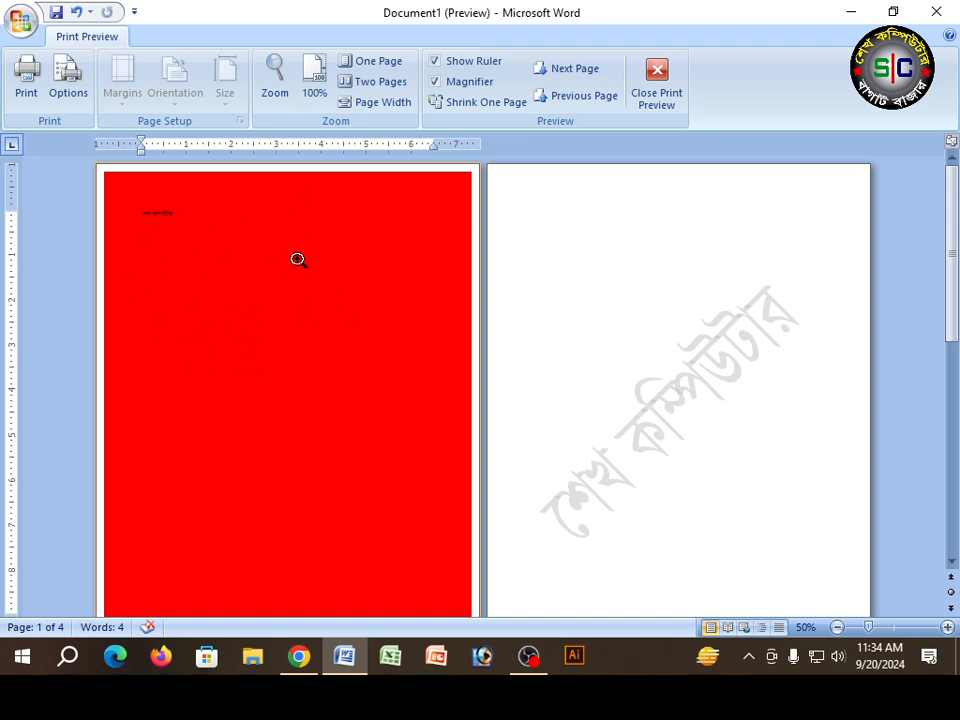
{"action": "scroll", "coordinate": [297, 261], "scroll_direction": "down", "scroll_amount": 5}
{"action": "scroll", "coordinate": [395, 284], "scroll_direction": "up", "scroll_amount": 5}
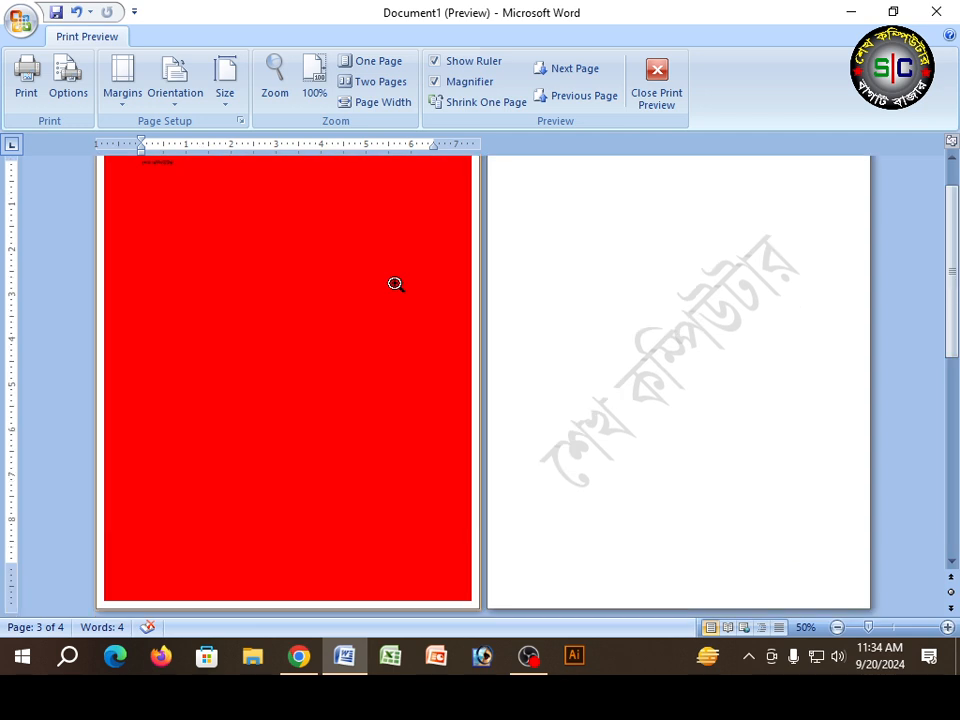
{"action": "scroll", "coordinate": [276, 195], "scroll_direction": "down", "scroll_amount": 4}
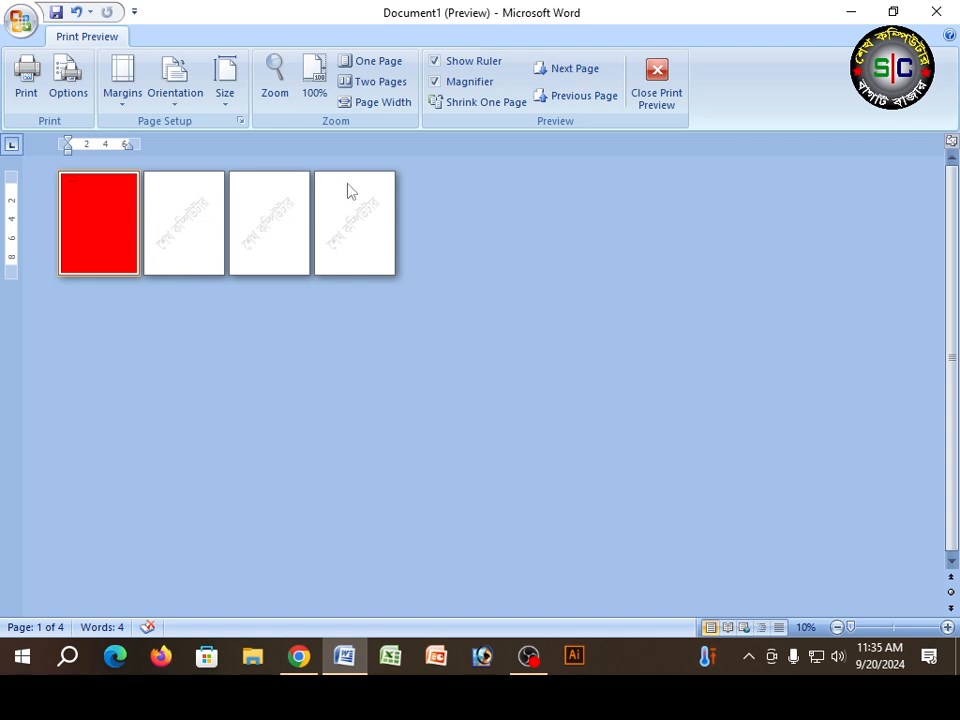
{"action": "left_click", "coordinate": [656, 95]}
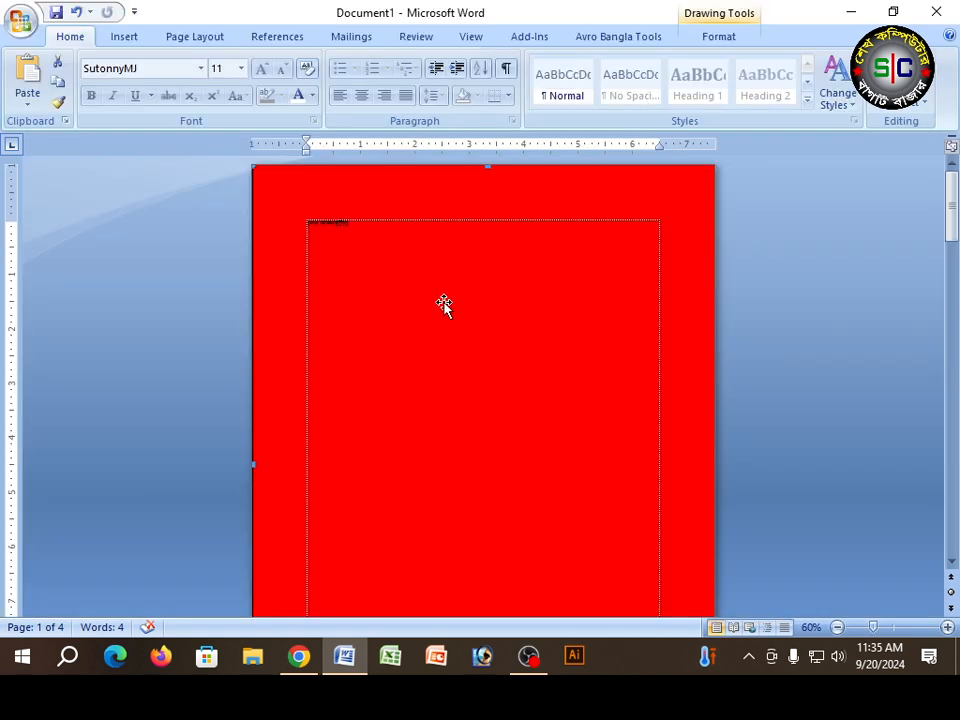
{"action": "left_click", "coordinate": [197, 38]}
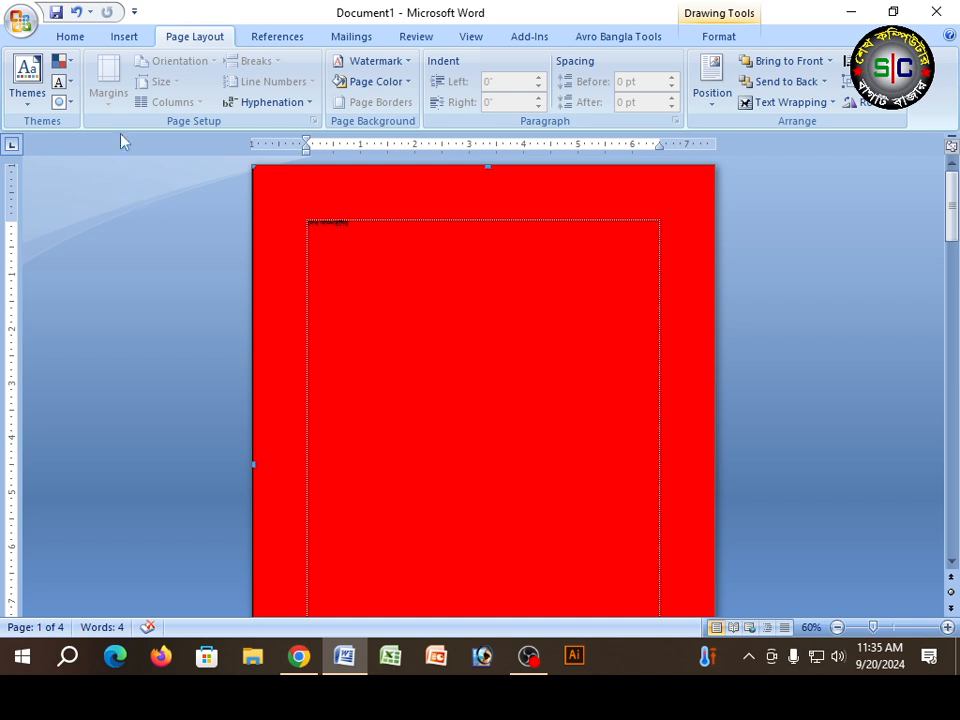
{"action": "left_click", "coordinate": [121, 38]}
{"action": "left_click", "coordinate": [251, 90]}
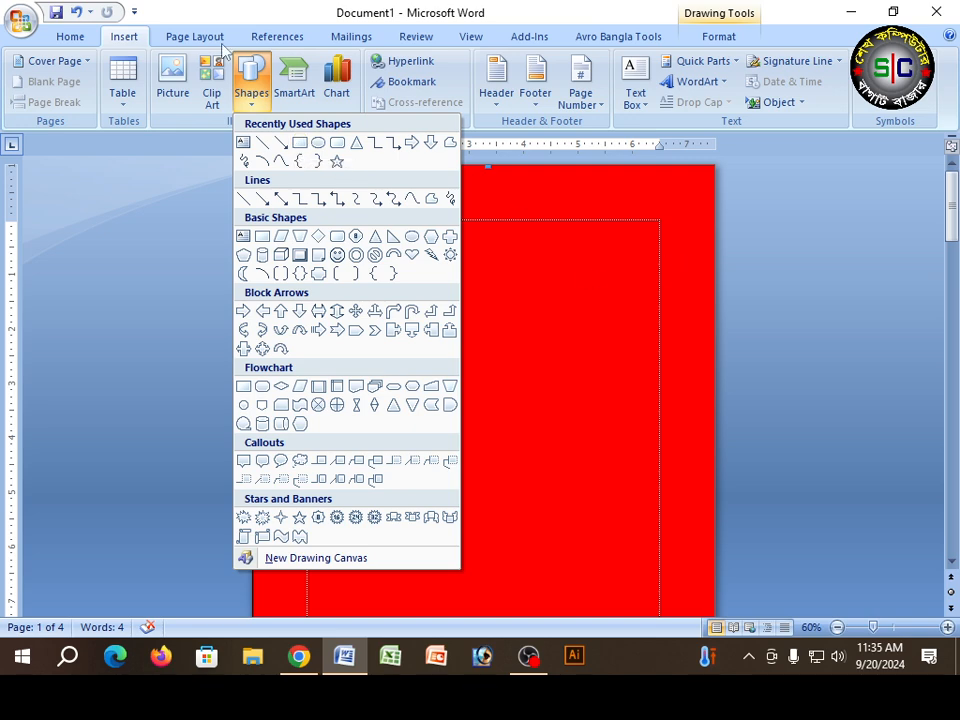
Step: Set the page color to standard light blue and compare the other pages with the red rectangle on the first page
{"action": "left_click", "coordinate": [195, 37]}
{"action": "left_click", "coordinate": [365, 81]}
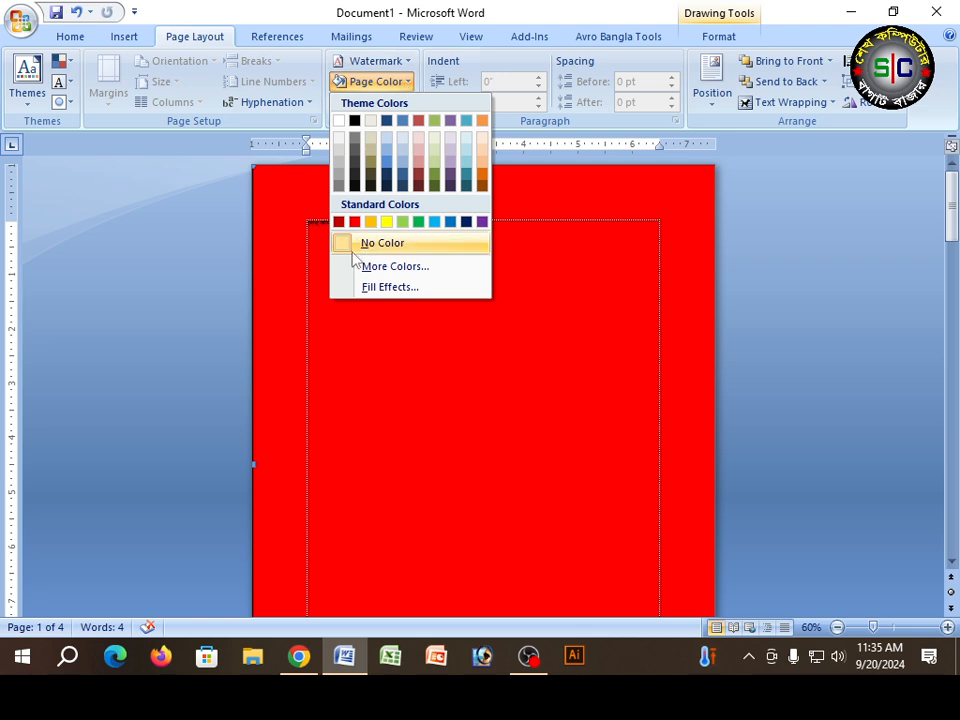
{"action": "left_click", "coordinate": [435, 221]}
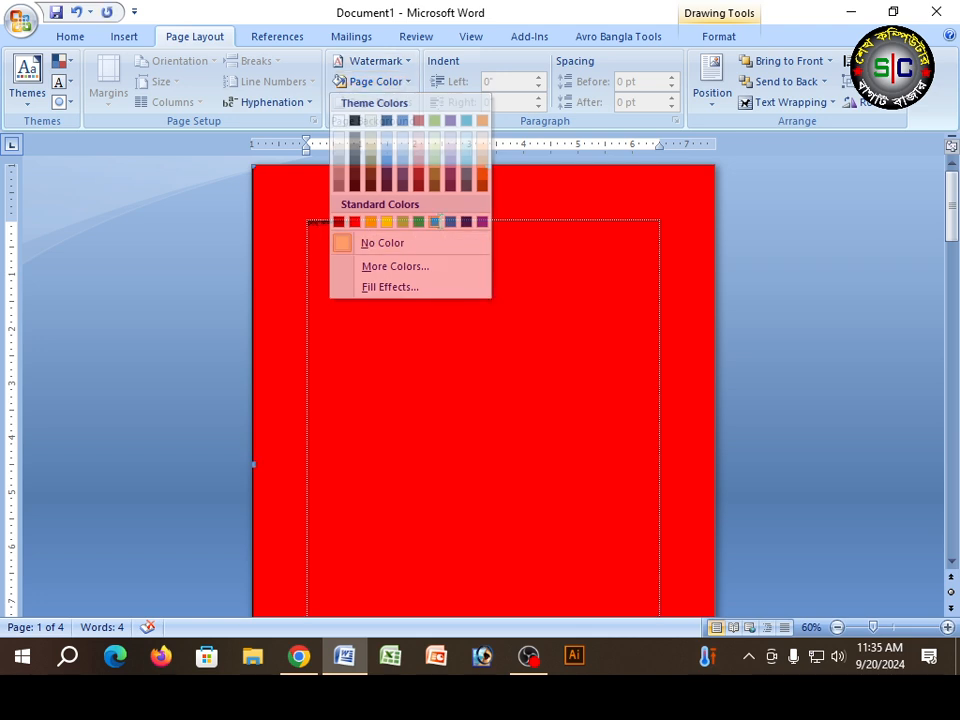
{"action": "scroll", "coordinate": [510, 324], "scroll_direction": "down", "scroll_amount": 8}
{"action": "scroll", "coordinate": [510, 324], "scroll_direction": "up", "scroll_amount": 2}
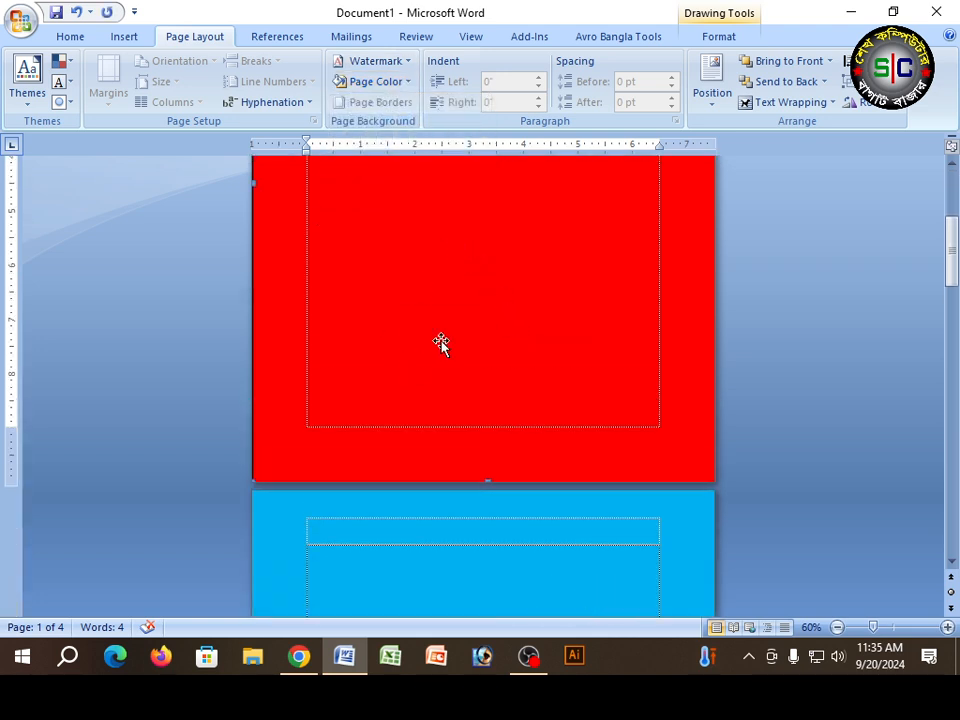
{"action": "scroll", "coordinate": [435, 519], "scroll_direction": "down", "scroll_amount": 7}
{"action": "scroll", "coordinate": [484, 417], "scroll_direction": "down", "scroll_amount": 1}
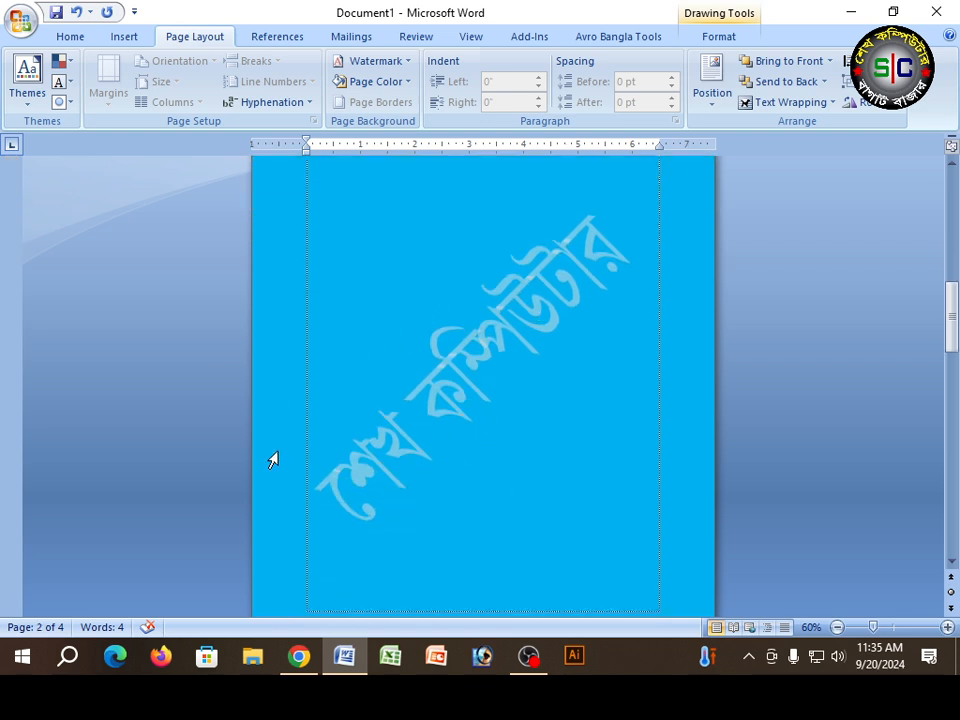
{"action": "scroll", "coordinate": [530, 358], "scroll_direction": "up", "scroll_amount": 8}
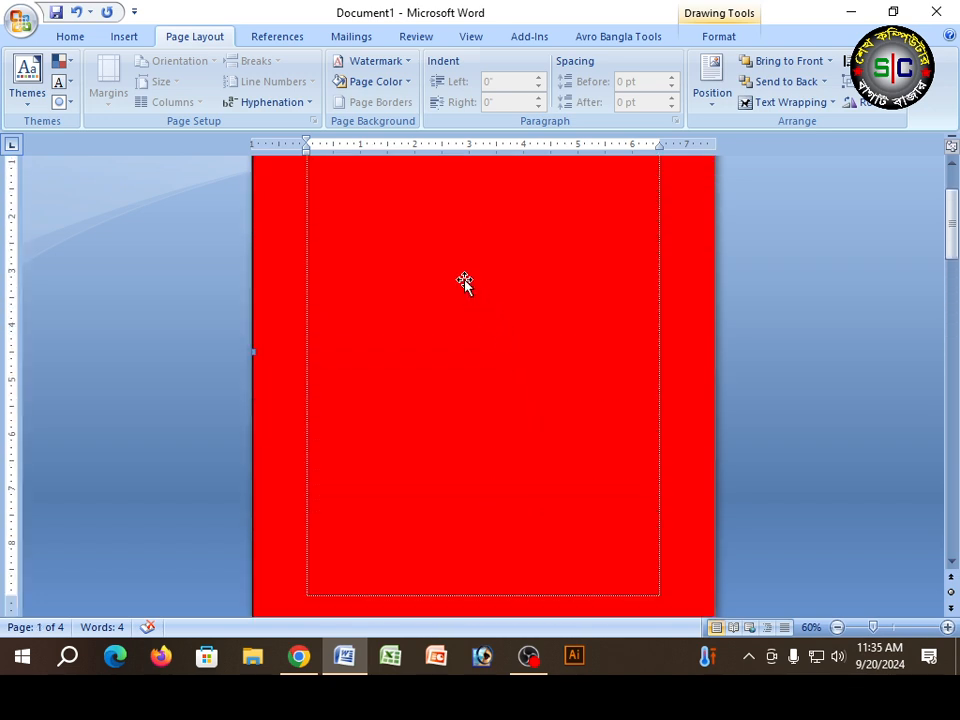
{"action": "scroll", "coordinate": [464, 280], "scroll_direction": "up", "scroll_amount": 2}
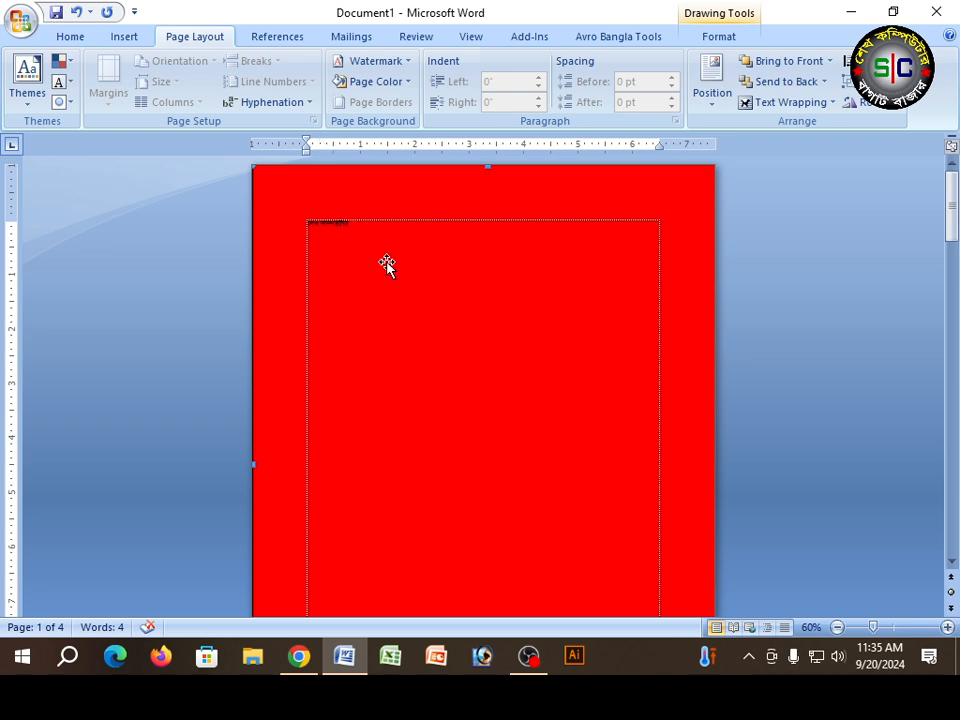
Step: Delete the red rectangle covering the first page and look over the page beneath it
{"action": "key", "text": "Delete"}
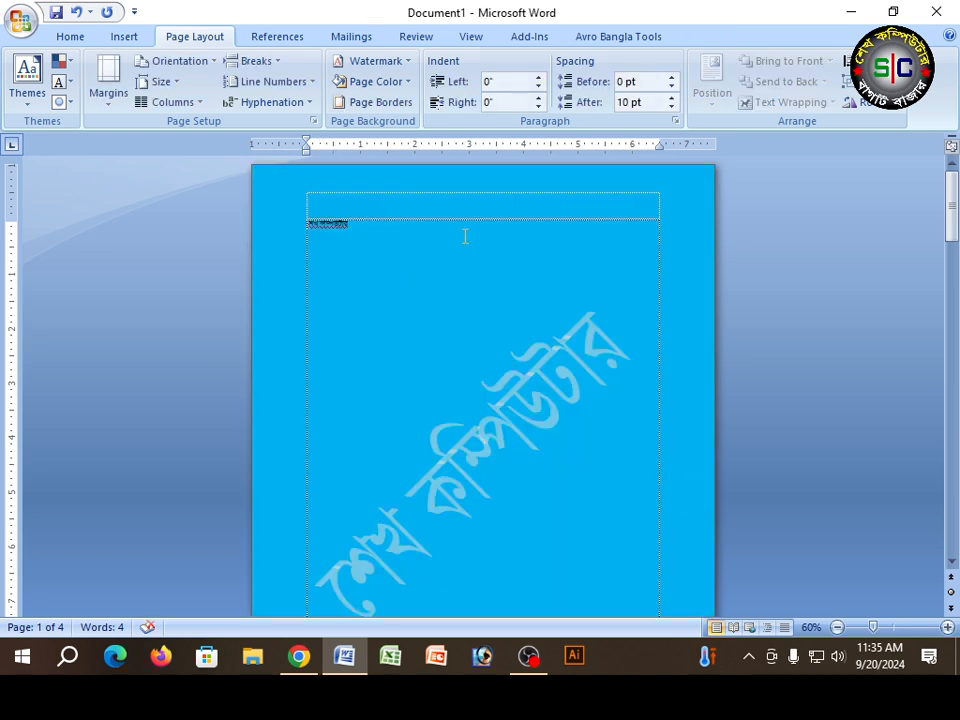
{"action": "scroll", "coordinate": [466, 236], "scroll_direction": "down", "scroll_amount": 2}
{"action": "scroll", "coordinate": [465, 240], "scroll_direction": "down", "scroll_amount": 5}
Step: Open the print preview and zoom in on the last page to check whether the page color prints
{"action": "left_click", "coordinate": [22, 22]}
{"action": "mouse_move", "coordinate": [58, 253]}
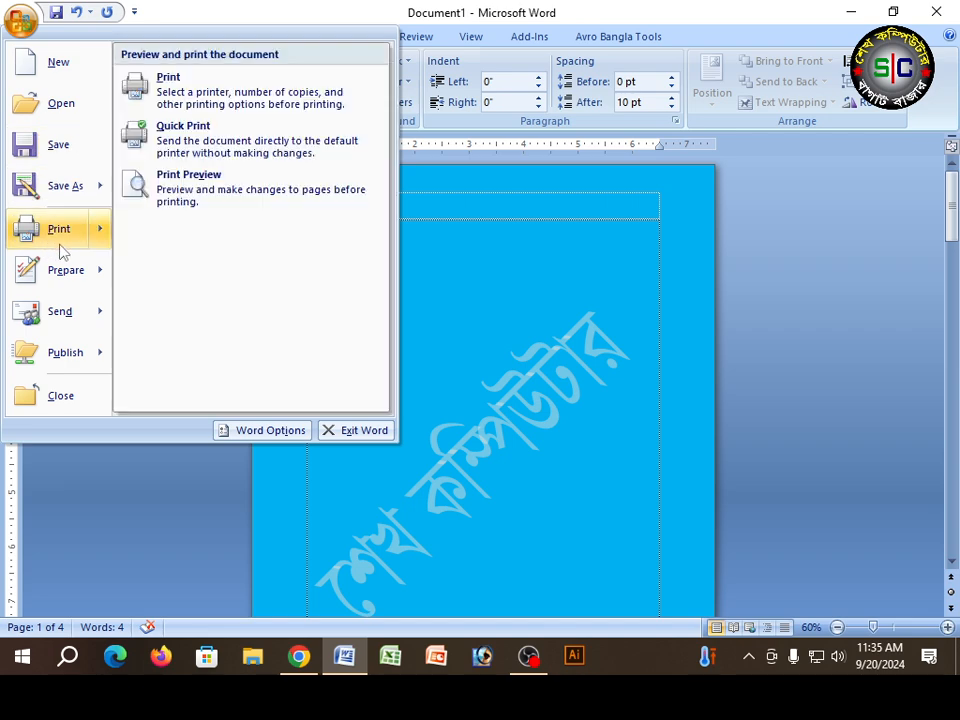
{"action": "left_click", "coordinate": [167, 184]}
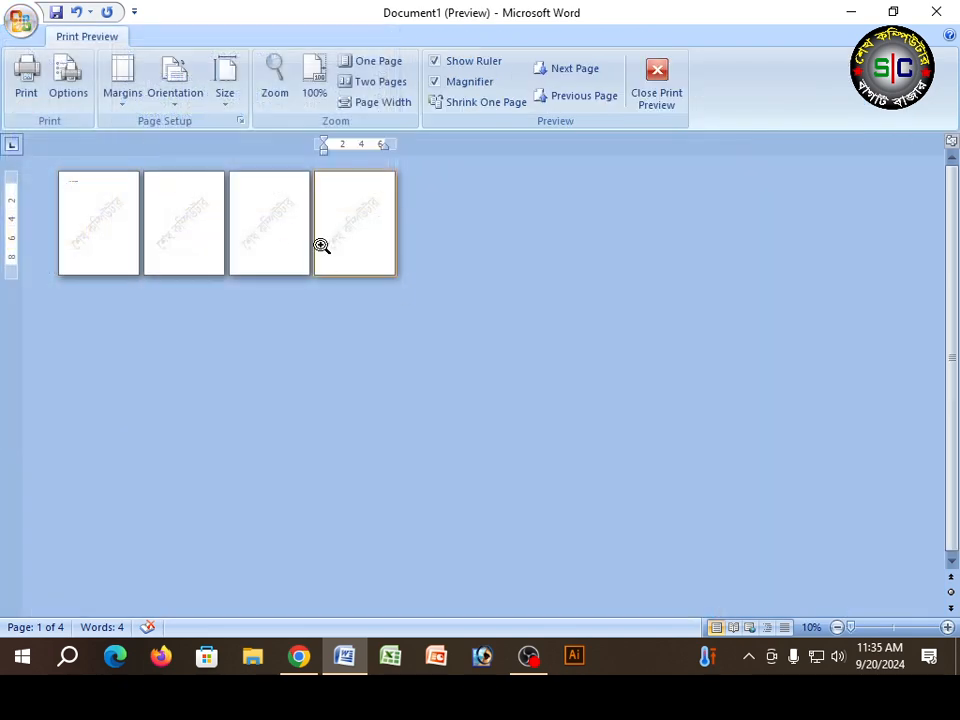
{"action": "left_click", "coordinate": [389, 269]}
{"action": "scroll", "coordinate": [436, 310], "scroll_direction": "up", "scroll_amount": 12}
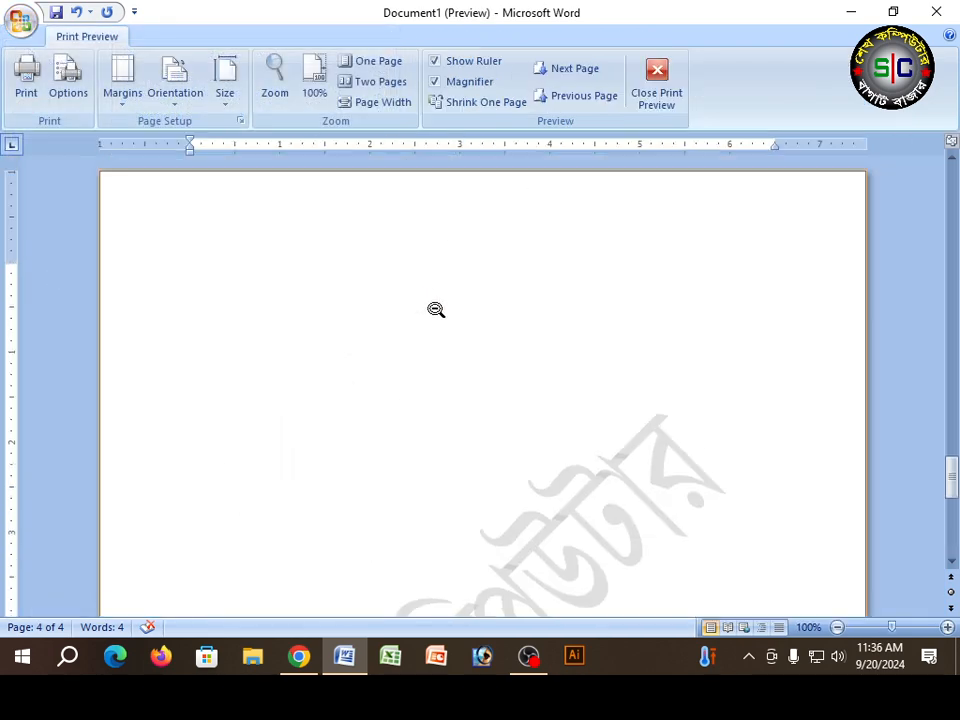
Step: Close the print preview and set the page color to white
{"action": "scroll", "coordinate": [560, 215], "scroll_direction": "up", "scroll_amount": 3}
{"action": "scroll", "coordinate": [540, 230], "scroll_direction": "up", "scroll_amount": 2}
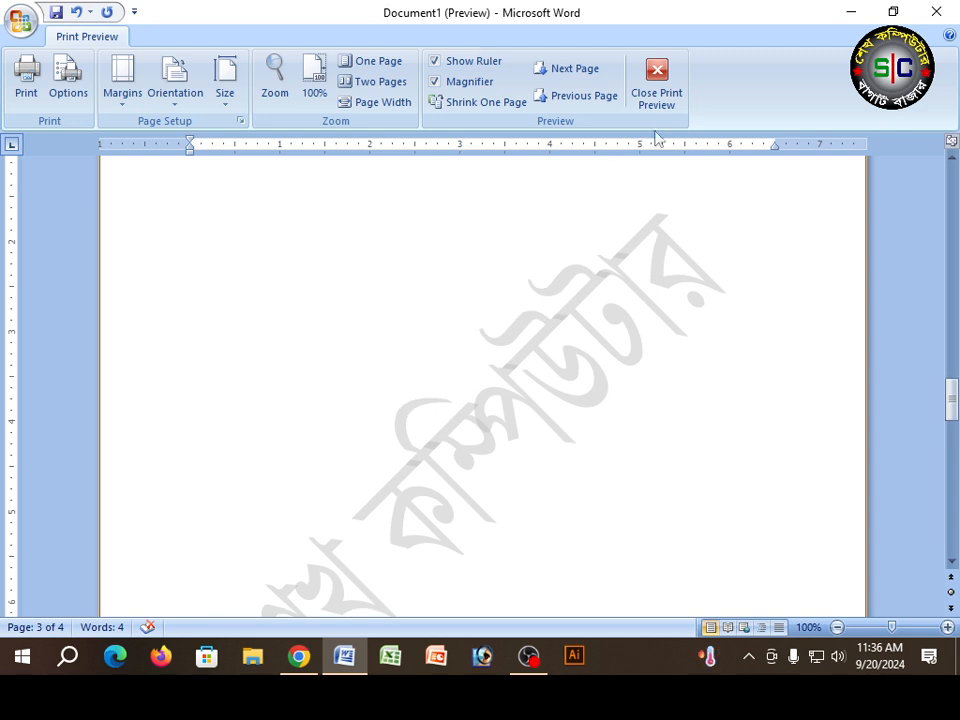
{"action": "left_click", "coordinate": [659, 100]}
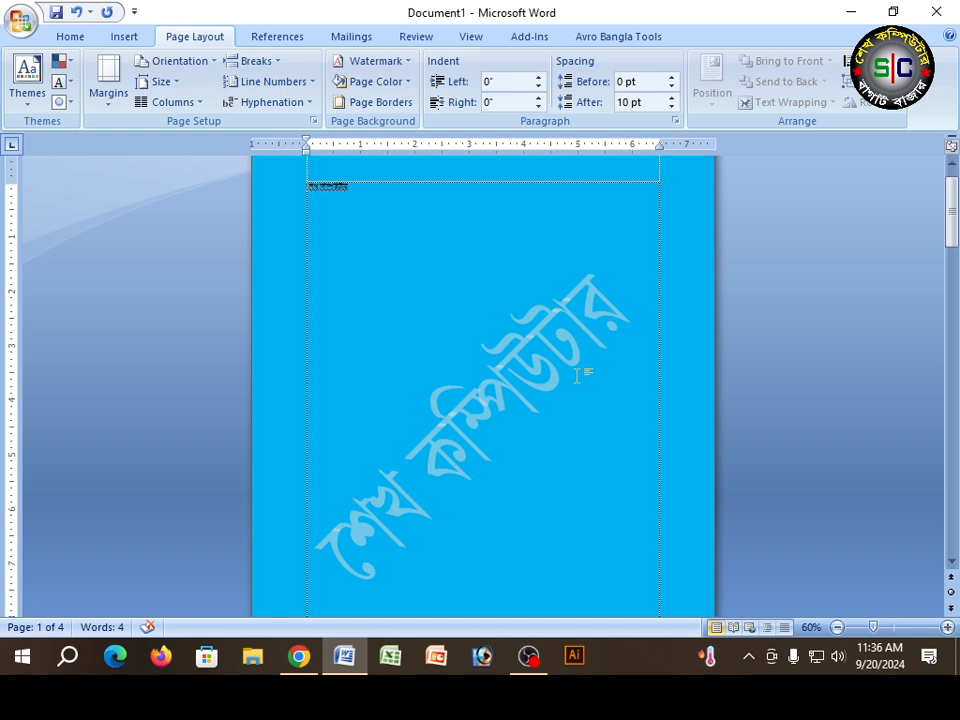
{"action": "left_click", "coordinate": [408, 81]}
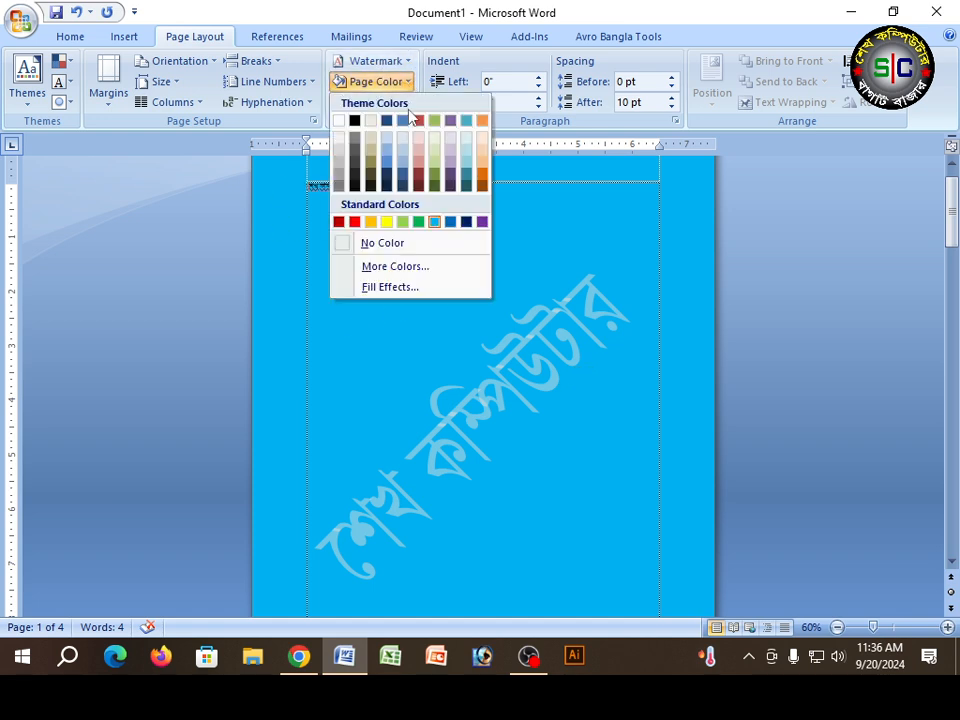
{"action": "left_click", "coordinate": [341, 120]}
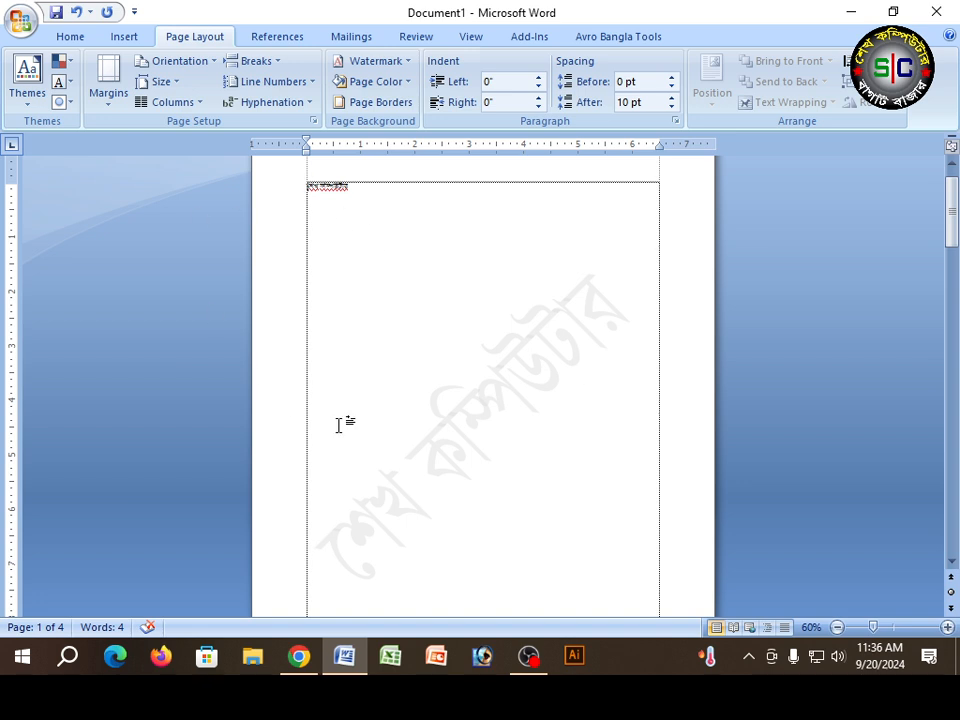
{"action": "scroll", "coordinate": [686, 336], "scroll_direction": "down", "scroll_amount": 6}
{"action": "scroll", "coordinate": [641, 425], "scroll_direction": "up", "scroll_amount": 6}
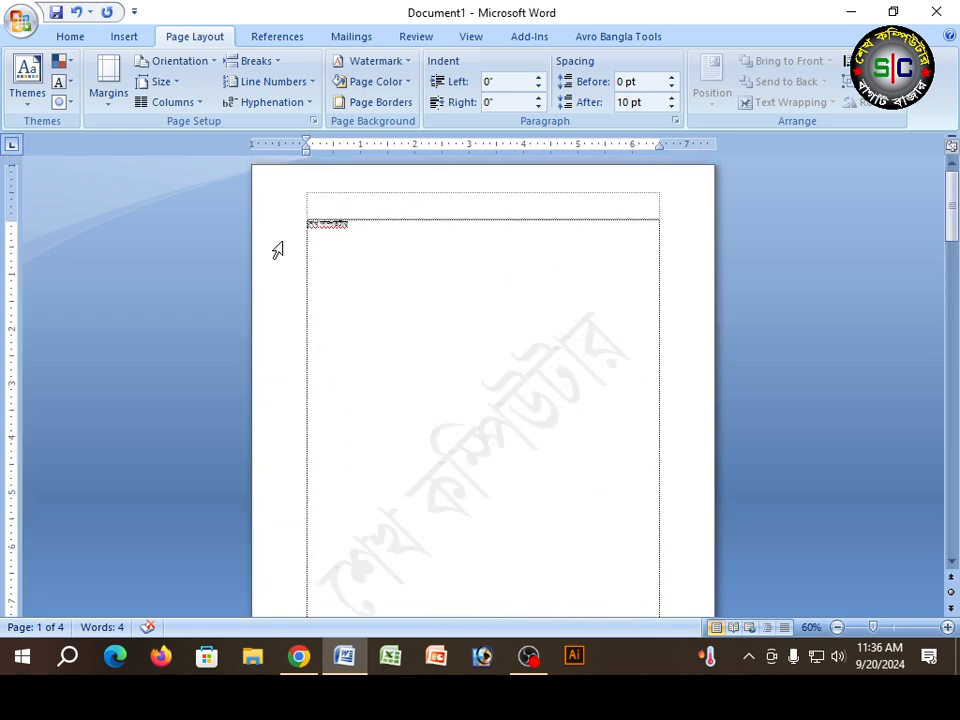
Step: Set up a box page border with a solid red line 4 ½ pt wide
{"action": "left_click", "coordinate": [412, 104]}
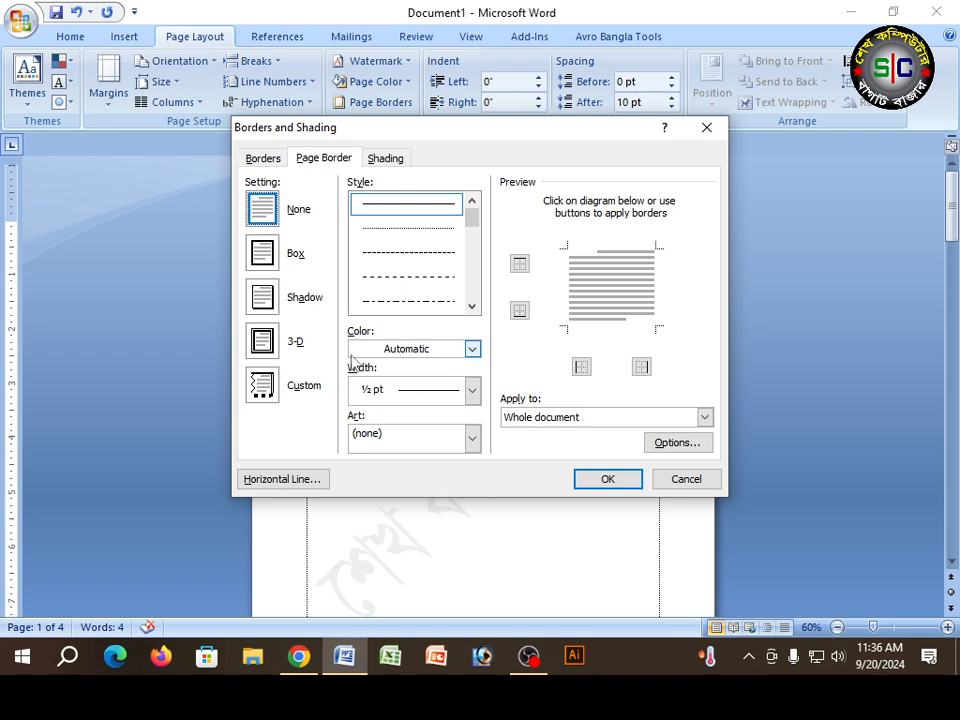
{"action": "left_click", "coordinate": [472, 349]}
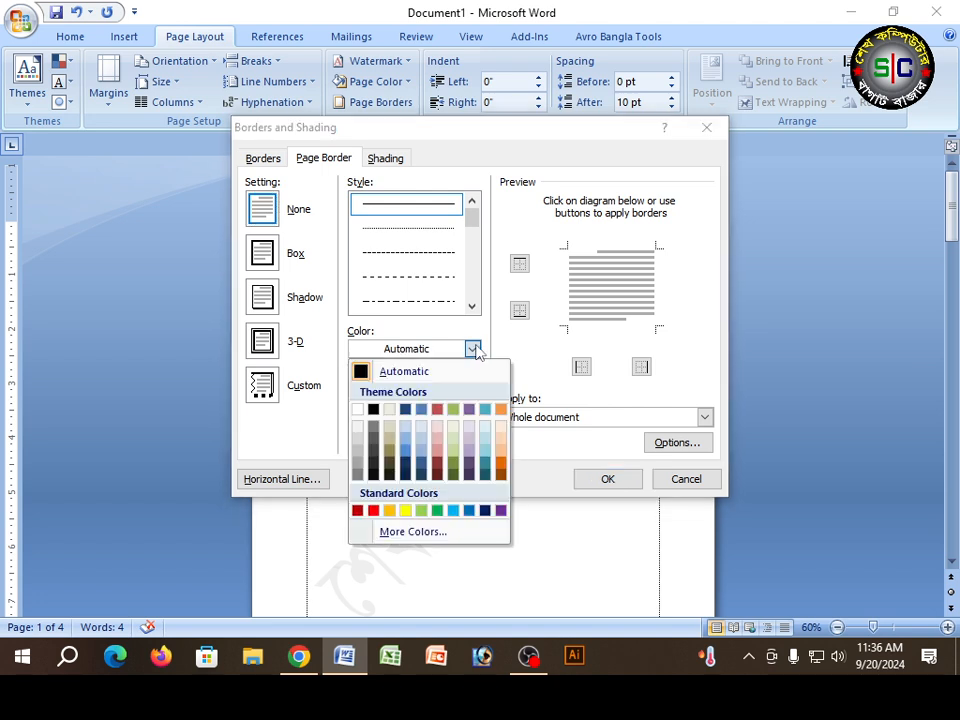
{"action": "left_click", "coordinate": [373, 511]}
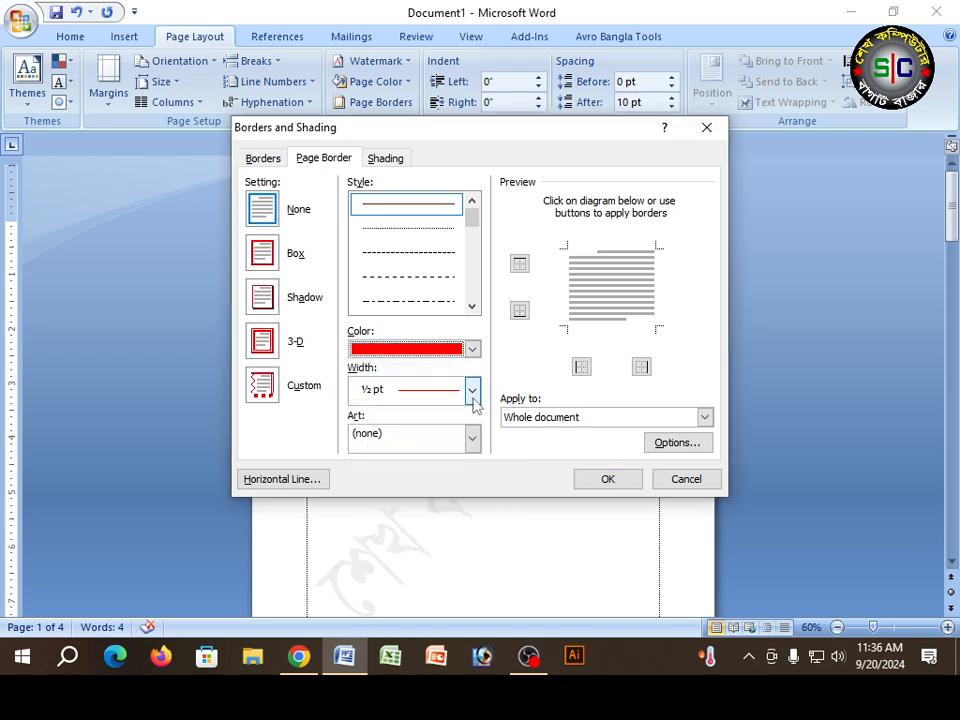
{"action": "left_click", "coordinate": [472, 390]}
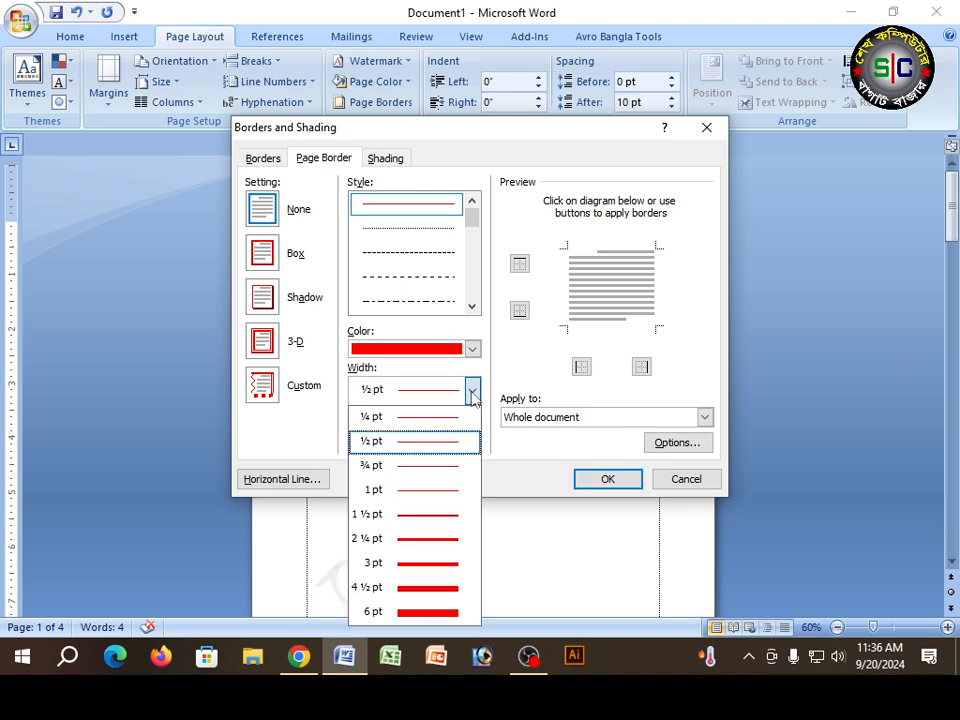
{"action": "left_click", "coordinate": [441, 588]}
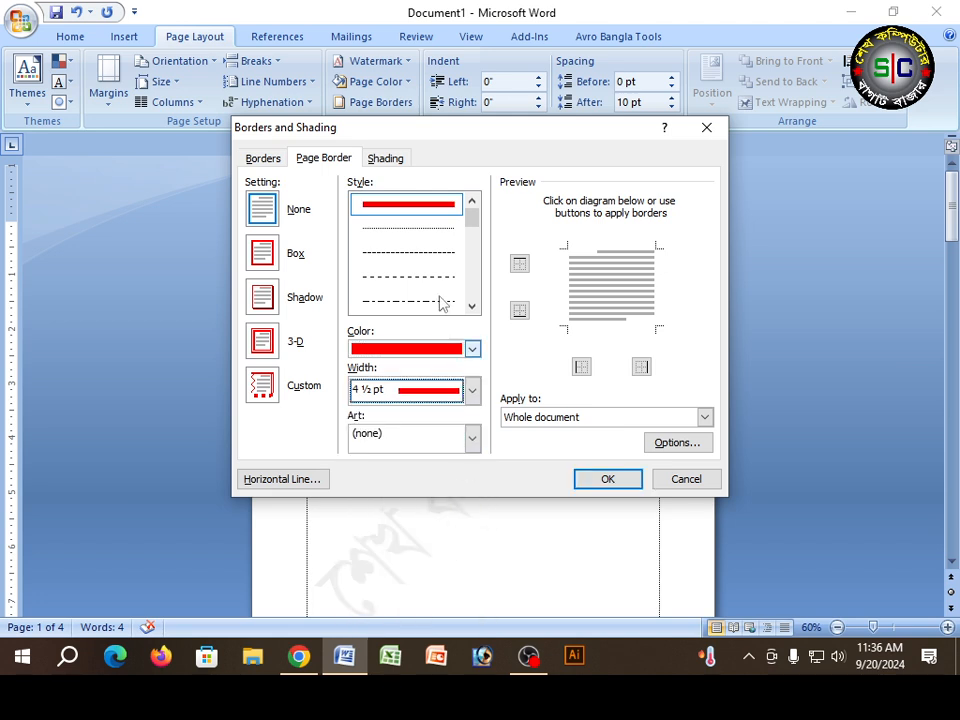
{"action": "left_click", "coordinate": [264, 256]}
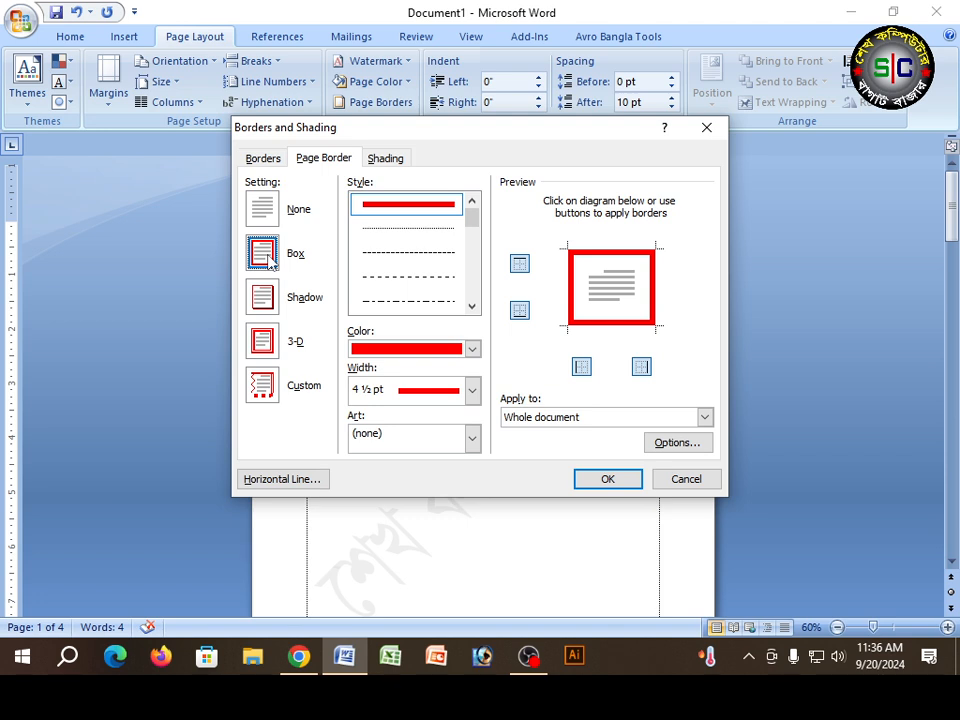
Step: Change the page border's line style to the triple line and color it red
{"action": "left_click", "coordinate": [472, 307]}
{"action": "left_click", "coordinate": [472, 307]}
{"action": "left_click", "coordinate": [408, 300]}
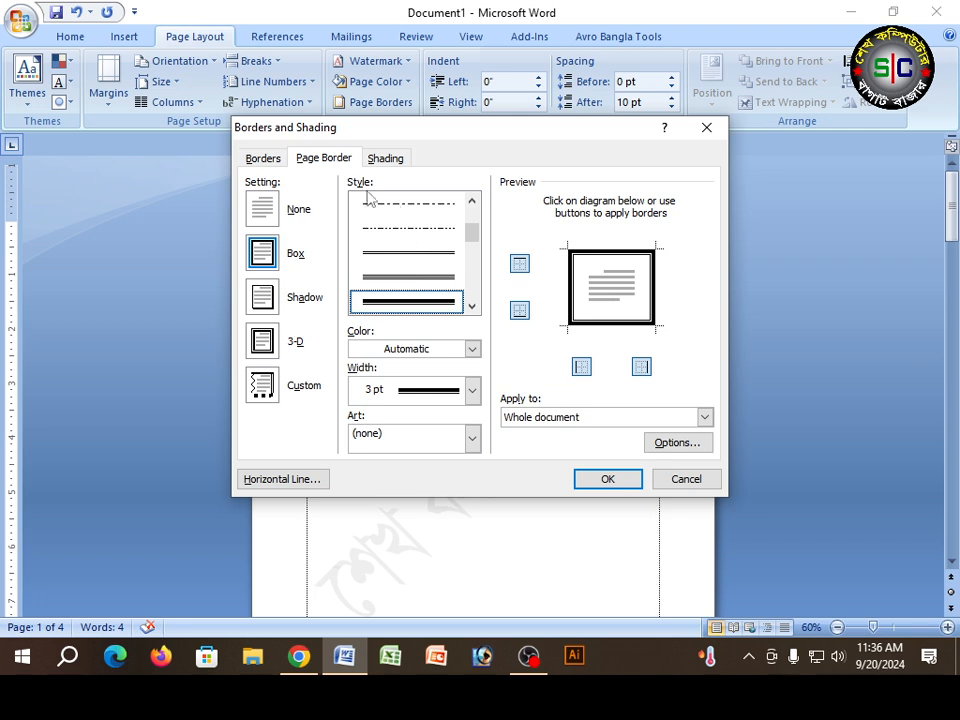
{"action": "left_click", "coordinate": [441, 280]}
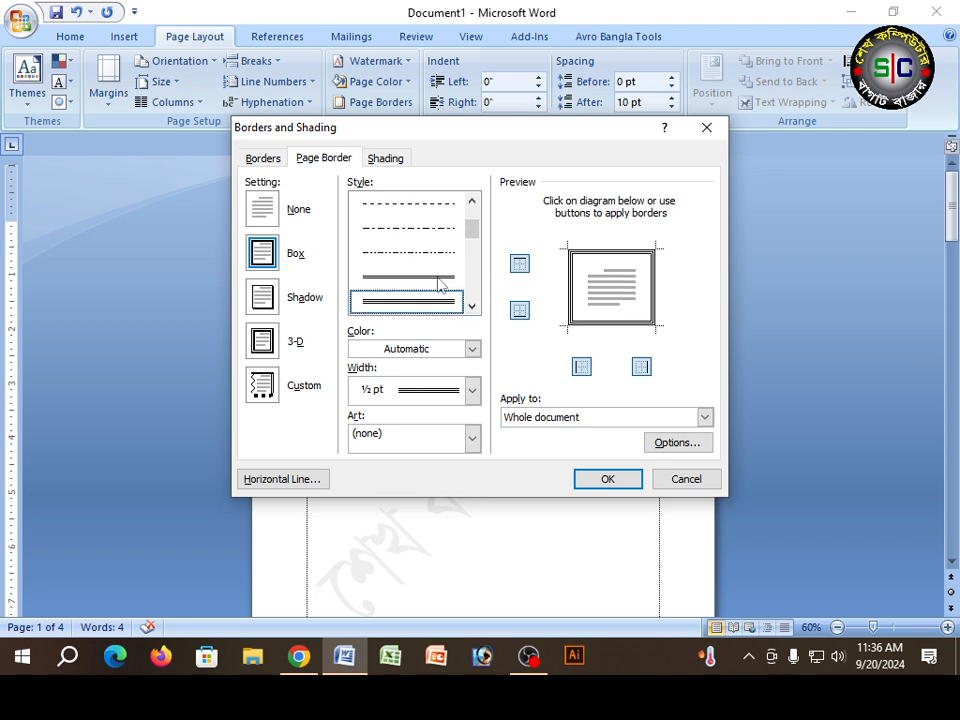
{"action": "left_click", "coordinate": [472, 348]}
{"action": "left_click", "coordinate": [370, 510]}
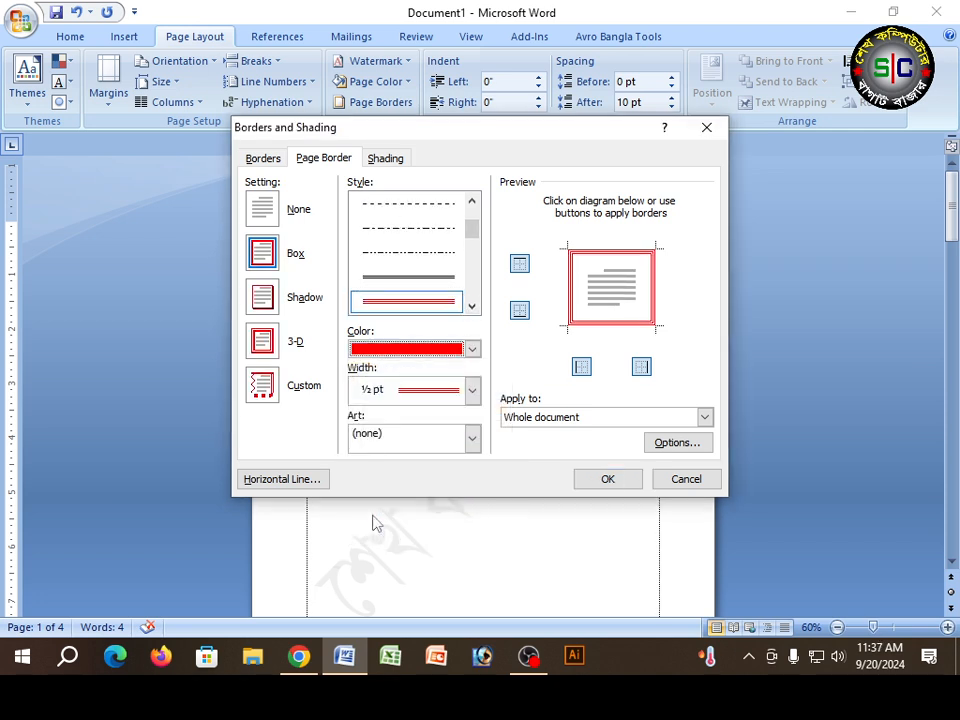
Step: Set the triple-line border's width to 2 ¼ pt and apply it to the whole document
{"action": "left_click", "coordinate": [472, 390]}
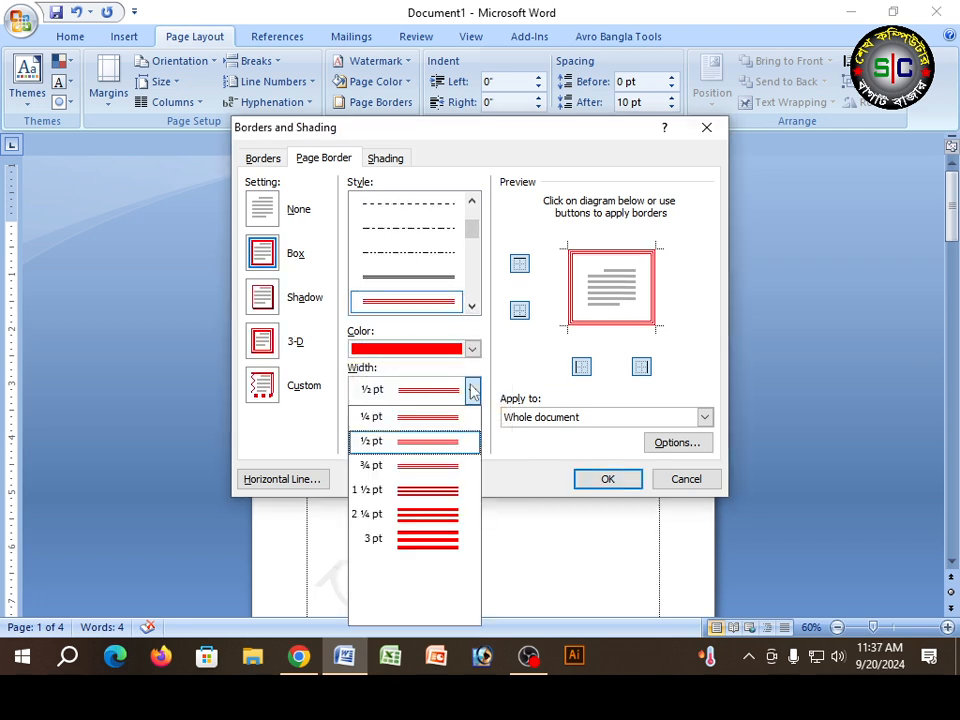
{"action": "left_click", "coordinate": [428, 540]}
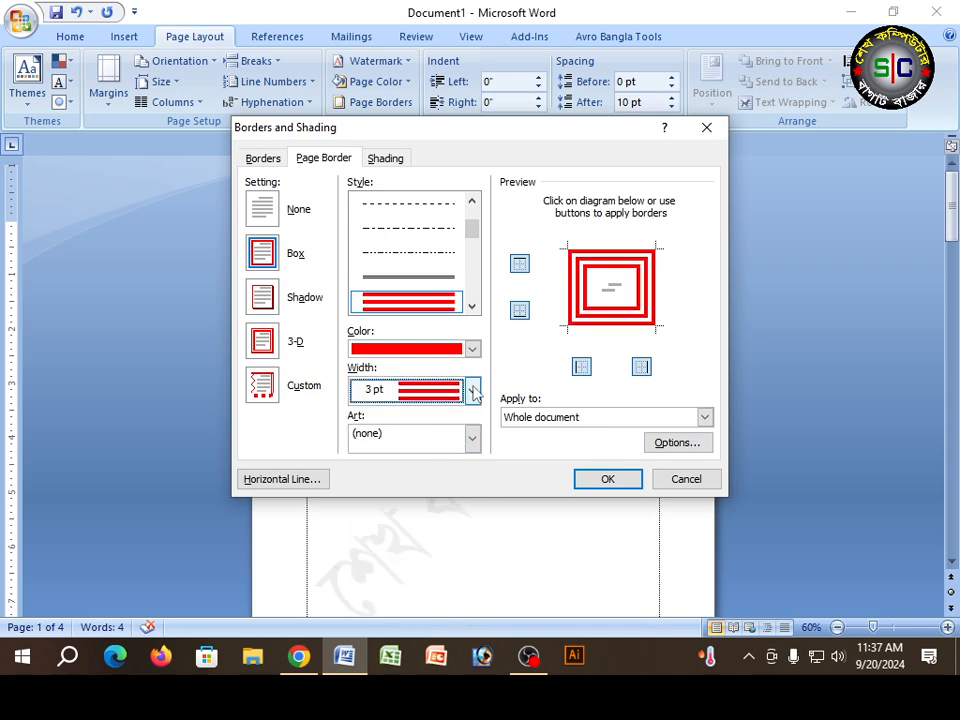
{"action": "left_click", "coordinate": [472, 391]}
{"action": "left_click", "coordinate": [428, 514]}
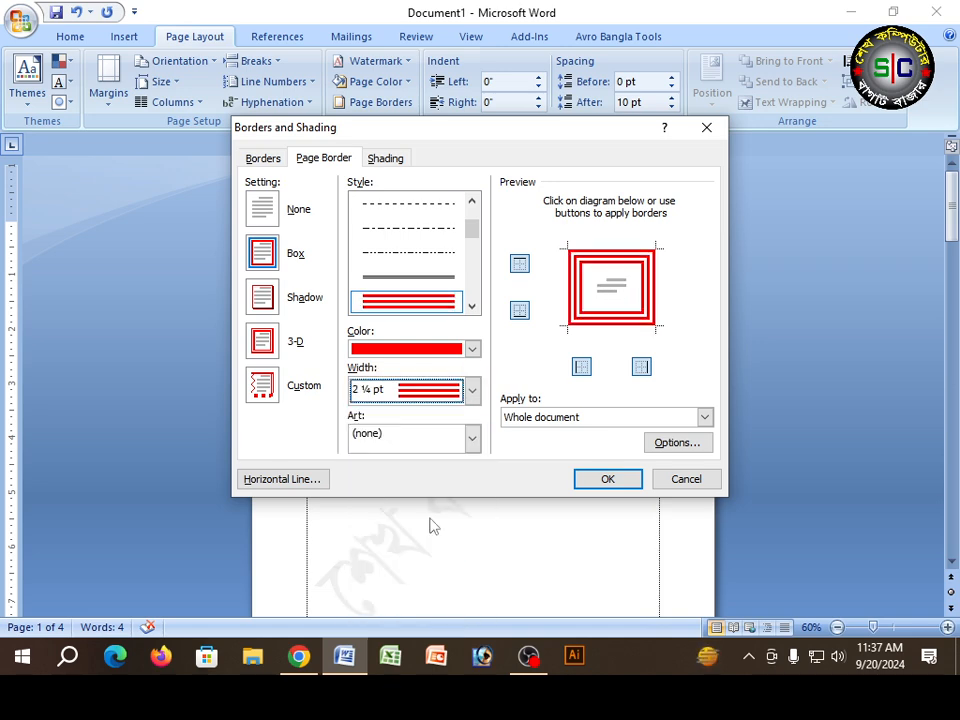
{"action": "left_click", "coordinate": [609, 480]}
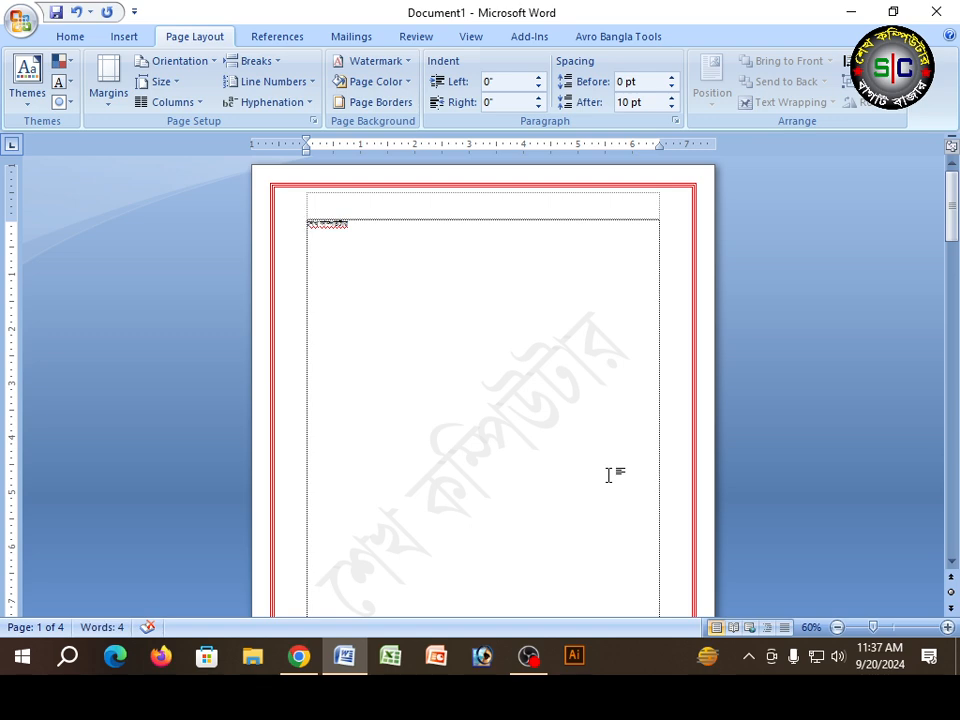
{"action": "scroll", "coordinate": [608, 475], "scroll_direction": "down", "scroll_amount": 15}
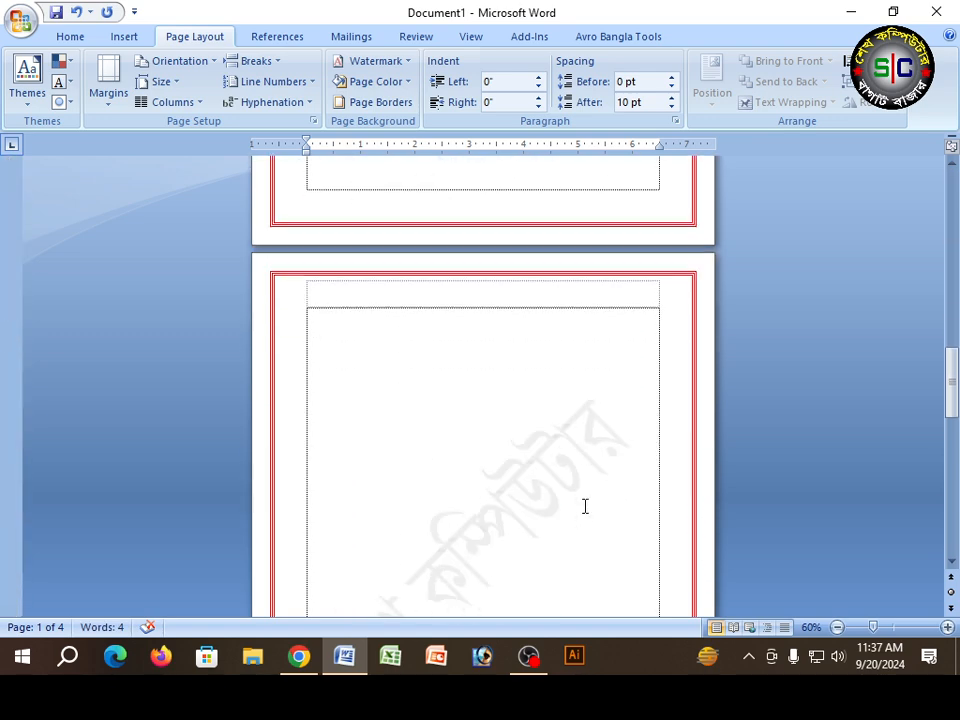
{"action": "scroll", "coordinate": [560, 540], "scroll_direction": "down", "scroll_amount": 20}
{"action": "scroll", "coordinate": [560, 542], "scroll_direction": "up", "scroll_amount": 20}
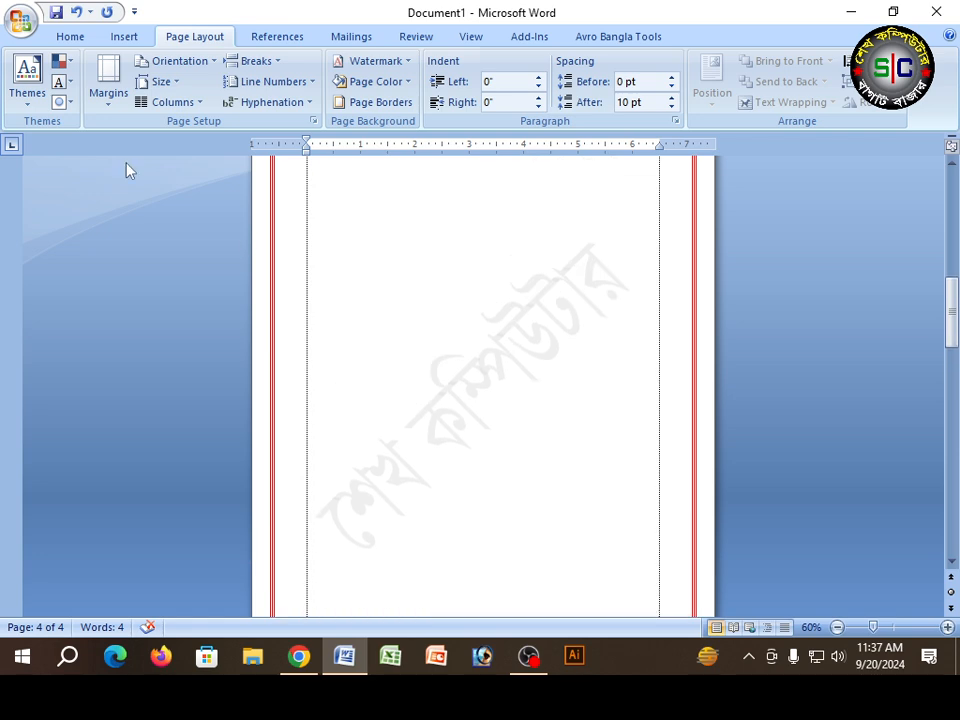
Step: Examine the red triple-line border on the pages in print preview, zooming in on the third page, and close the preview
{"action": "left_click", "coordinate": [20, 20]}
{"action": "mouse_move", "coordinate": [70, 232]}
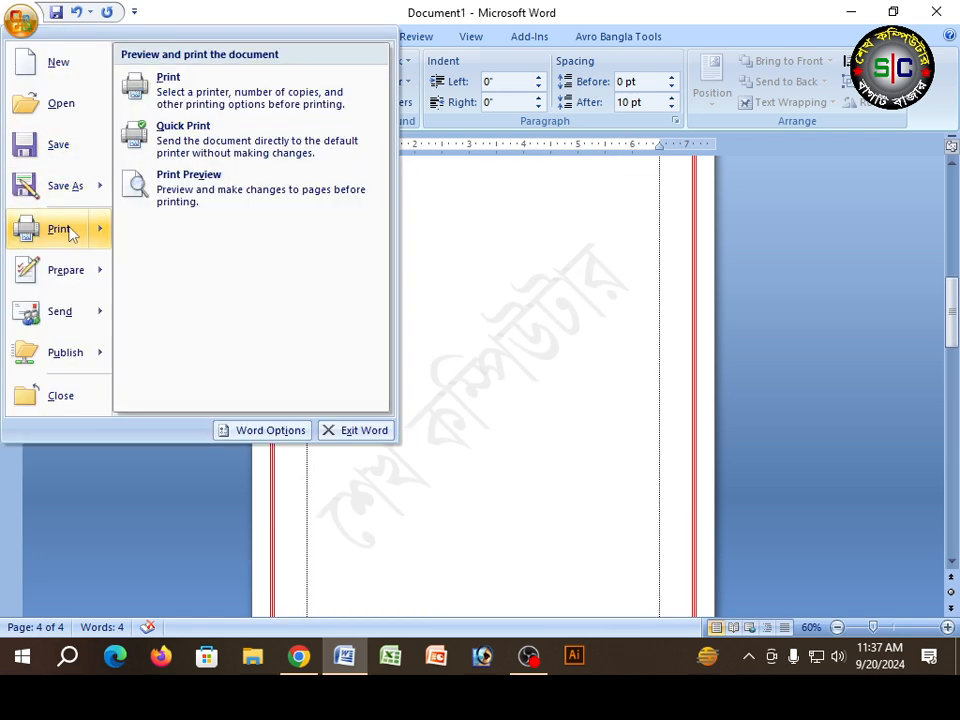
{"action": "left_click", "coordinate": [150, 185]}
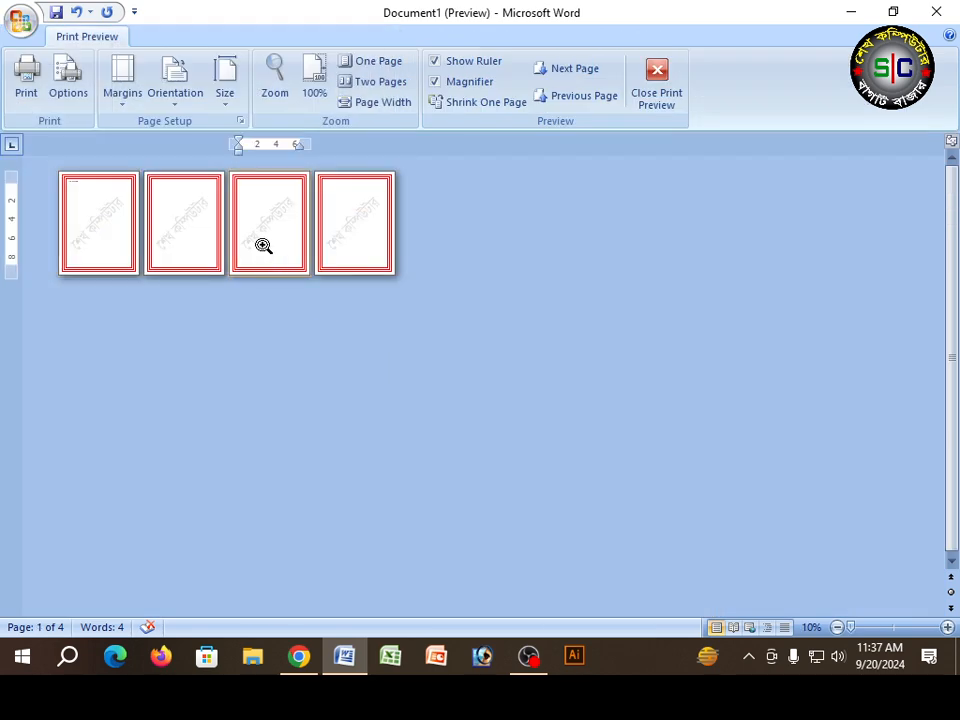
{"action": "left_click", "coordinate": [264, 244]}
{"action": "scroll", "coordinate": [260, 297], "scroll_direction": "down", "scroll_amount": 5}
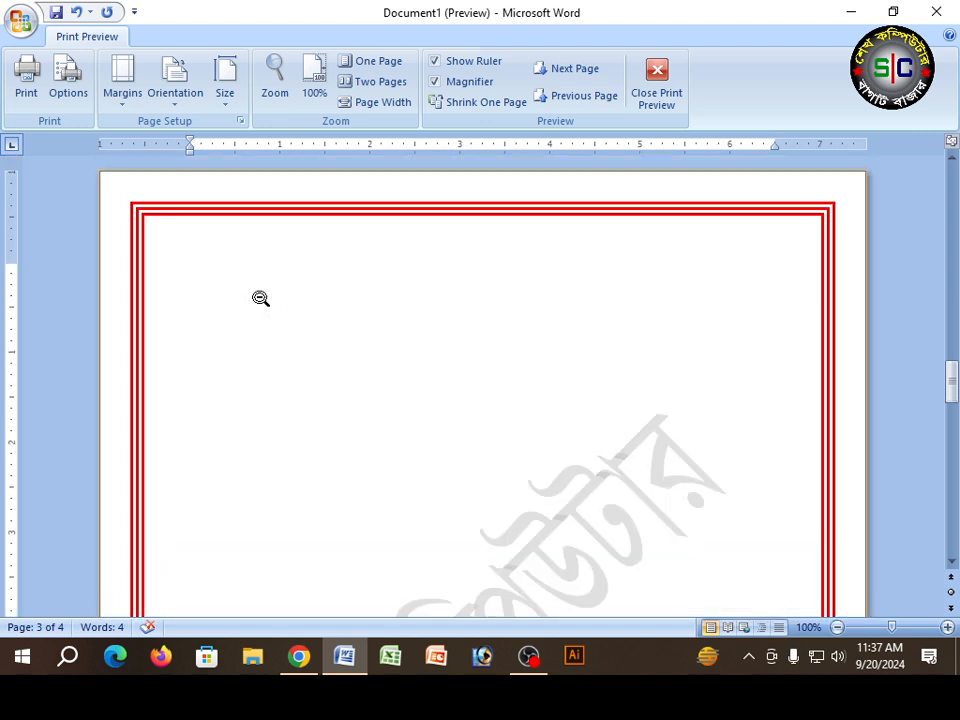
{"action": "scroll", "coordinate": [258, 305], "scroll_direction": "down", "scroll_amount": 4}
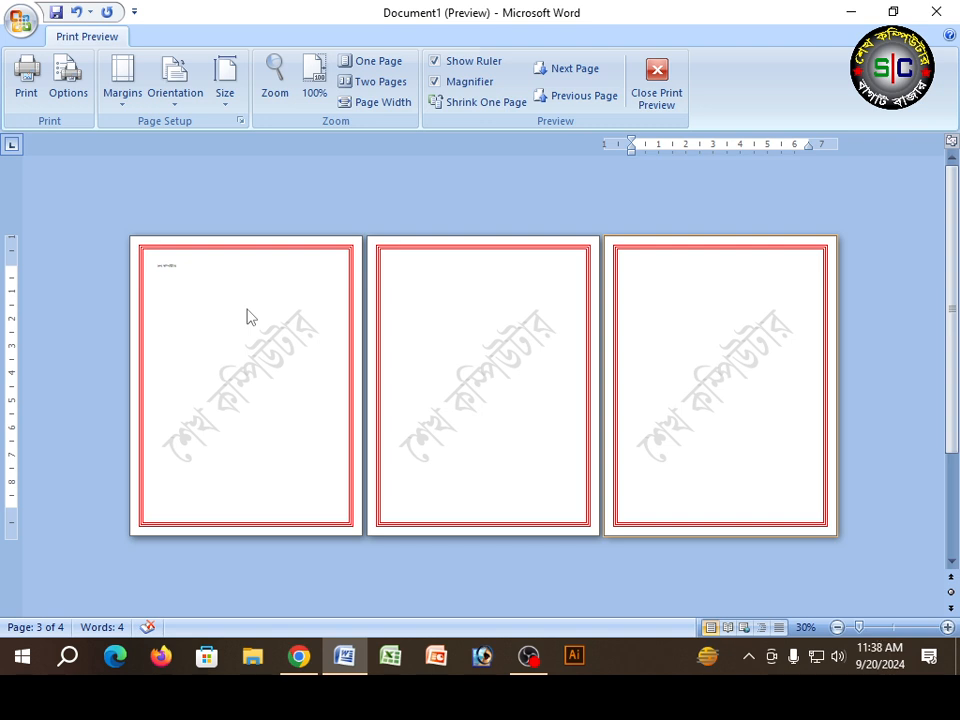
{"action": "left_click", "coordinate": [655, 95]}
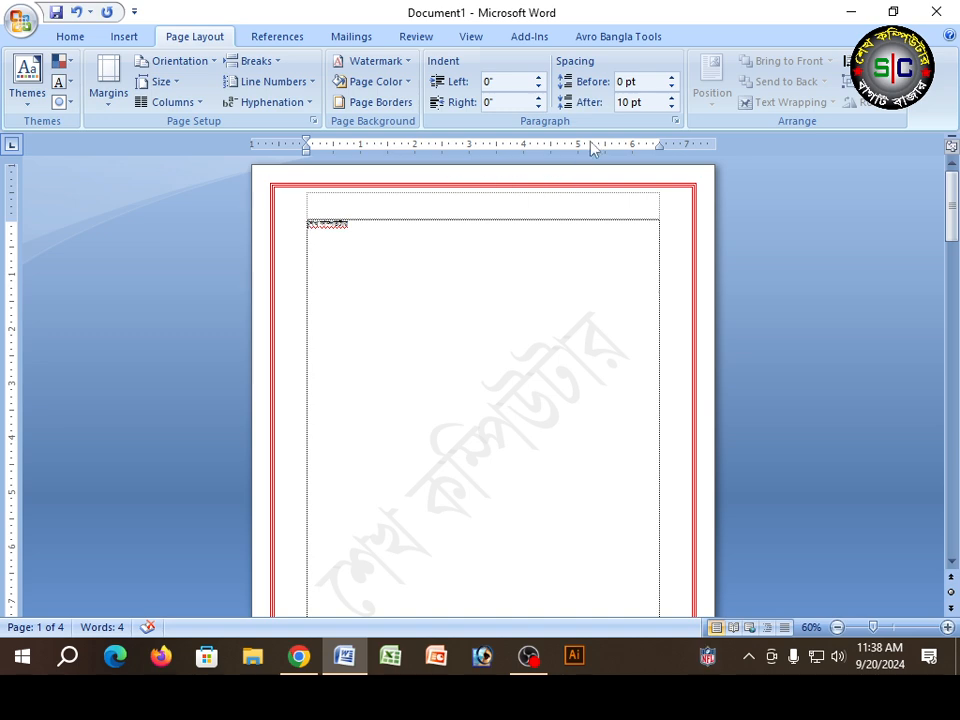
Step: Replace the triple-line page border with the red flower art border showing green leaves, applied to the whole document
{"action": "left_click", "coordinate": [402, 102]}
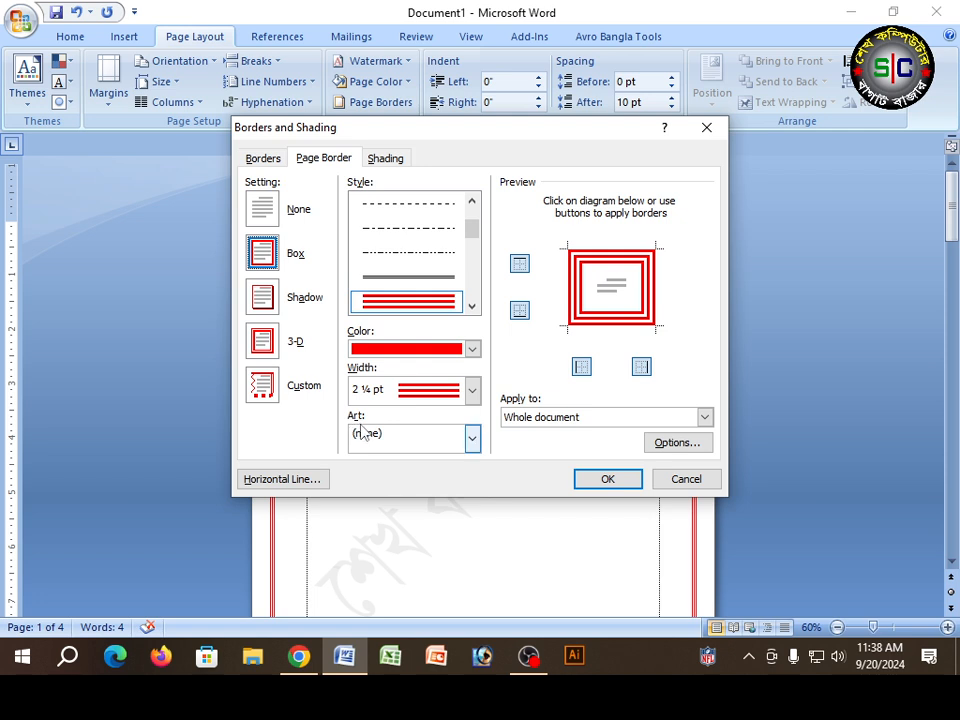
{"action": "left_click", "coordinate": [471, 437]}
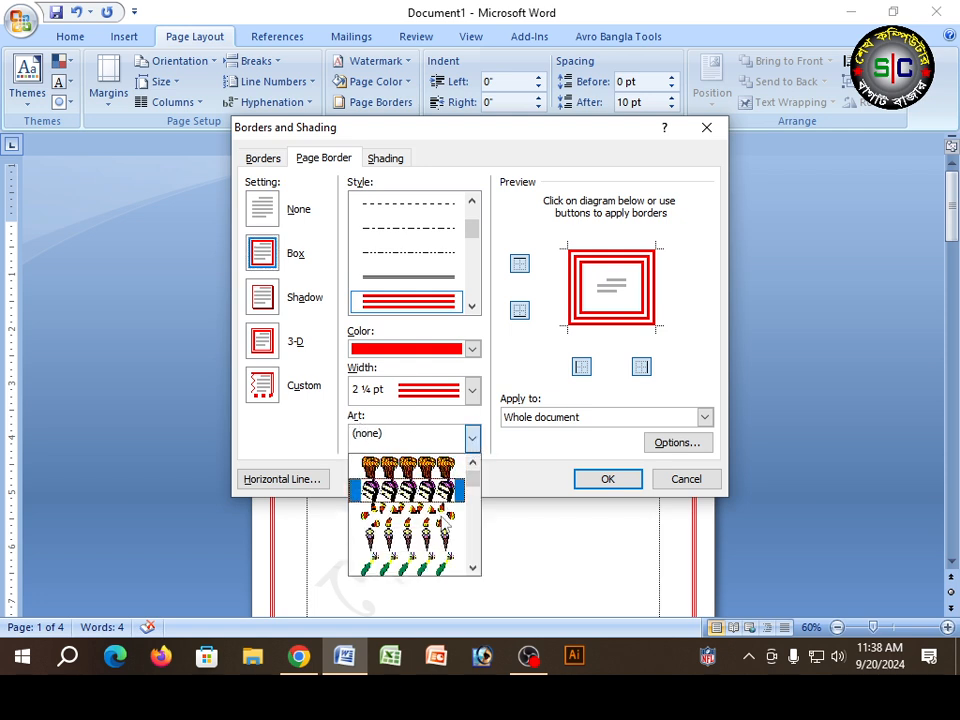
{"action": "scroll", "coordinate": [414, 515], "scroll_direction": "down", "scroll_amount": 9}
{"action": "scroll", "coordinate": [443, 522], "scroll_direction": "down", "scroll_amount": 12}
{"action": "scroll", "coordinate": [443, 522], "scroll_direction": "down", "scroll_amount": 12}
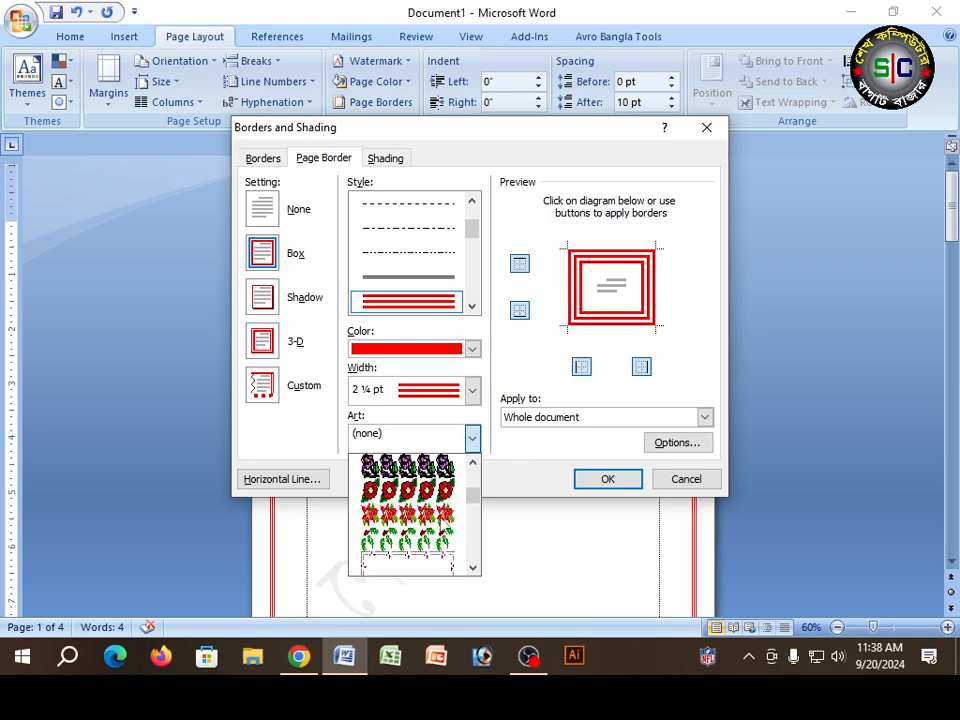
{"action": "left_click", "coordinate": [437, 515]}
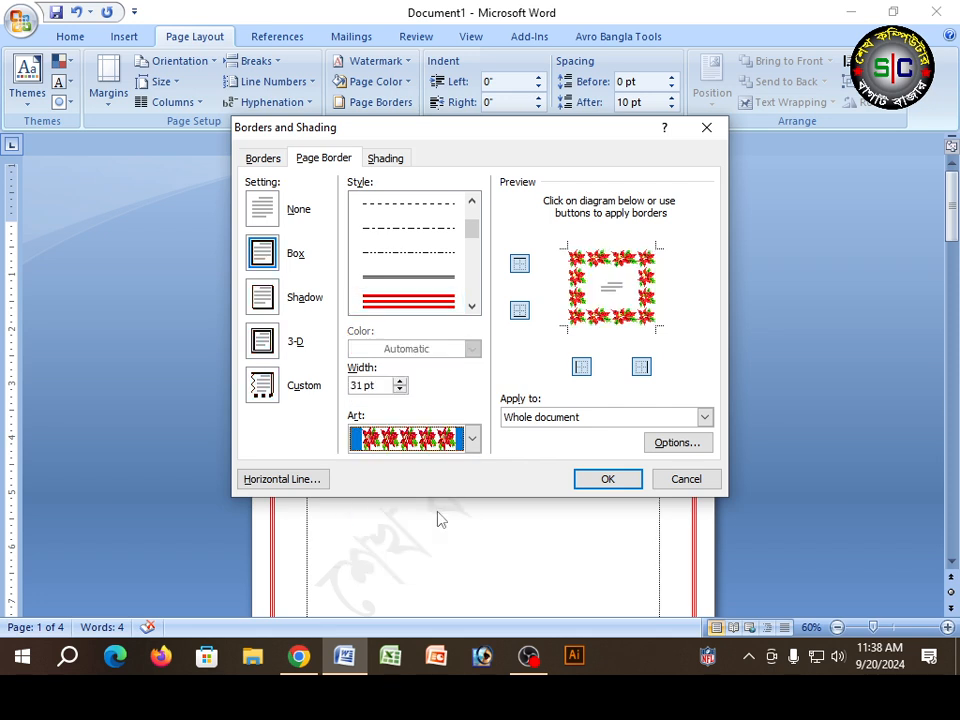
{"action": "left_click", "coordinate": [609, 481]}
Step: Look over the flower border on all pages and inspect the first page up close in print preview
{"action": "scroll", "coordinate": [610, 469], "scroll_direction": "down", "scroll_amount": 3}
{"action": "scroll", "coordinate": [611, 467], "scroll_direction": "down", "scroll_amount": 15}
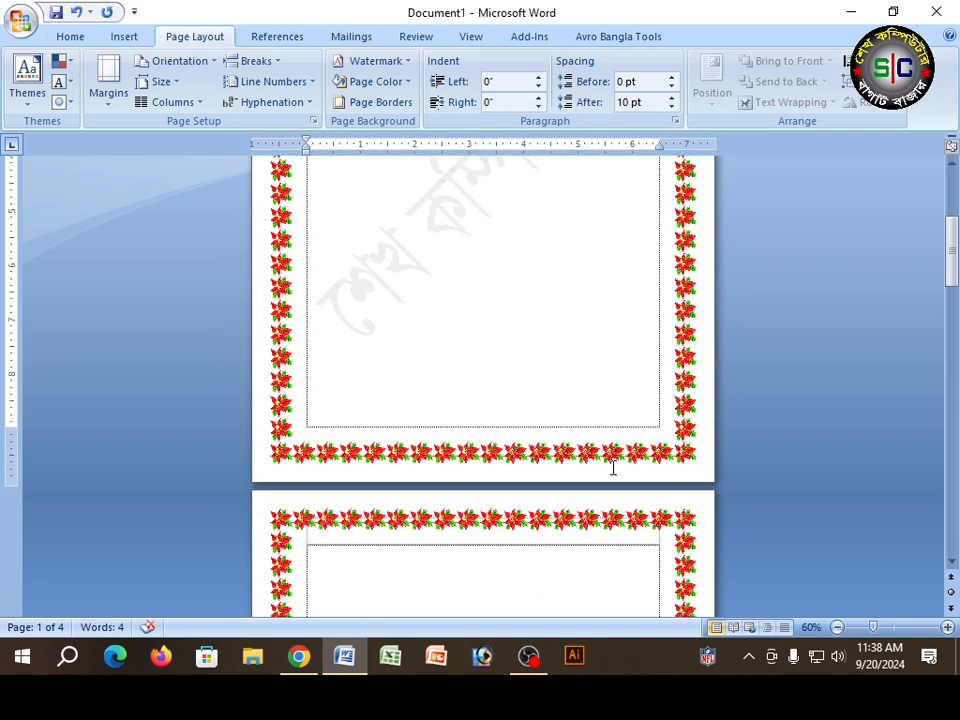
{"action": "scroll", "coordinate": [612, 468], "scroll_direction": "down", "scroll_amount": 10}
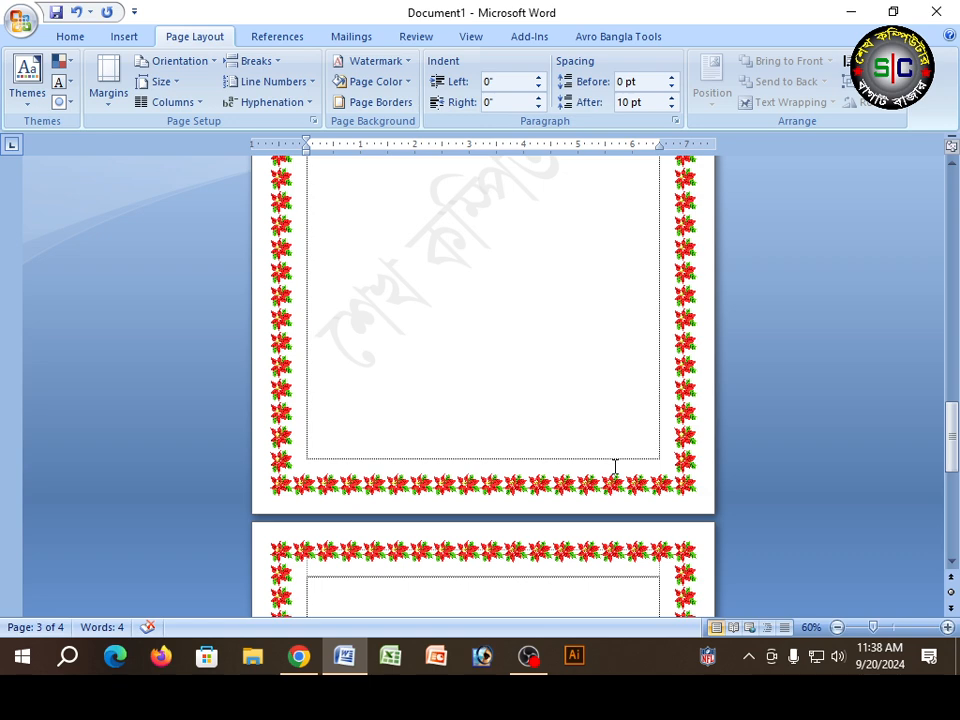
{"action": "scroll", "coordinate": [594, 476], "scroll_direction": "down", "scroll_amount": 10}
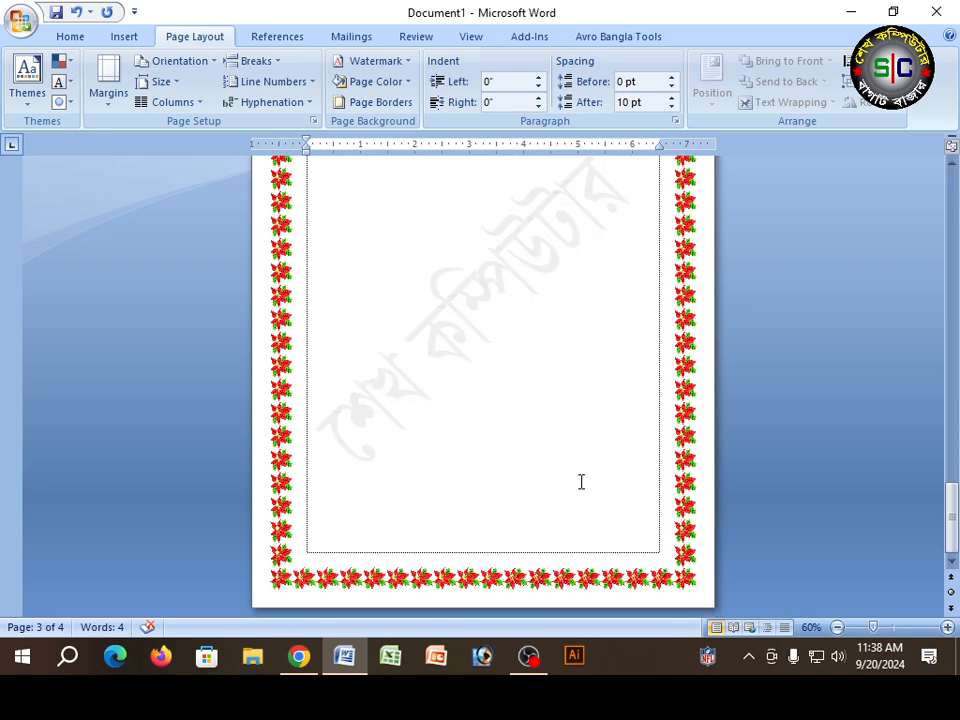
{"action": "left_click", "coordinate": [20, 21]}
{"action": "mouse_move", "coordinate": [75, 227]}
{"action": "left_click", "coordinate": [159, 199]}
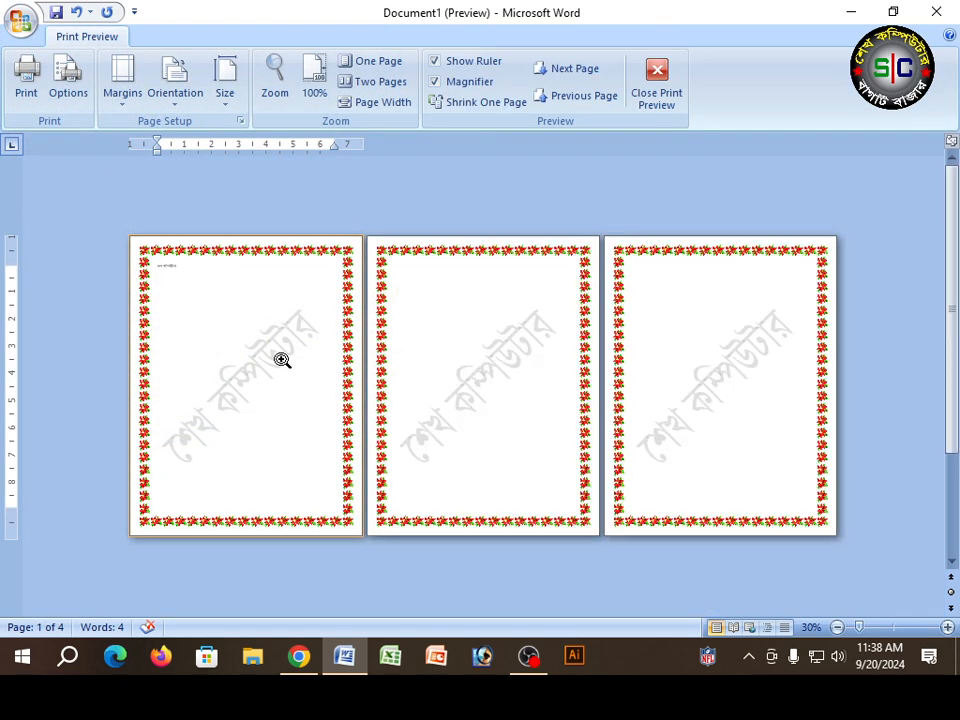
{"action": "left_click", "coordinate": [281, 358]}
{"action": "scroll", "coordinate": [286, 259], "scroll_direction": "down", "scroll_amount": 5}
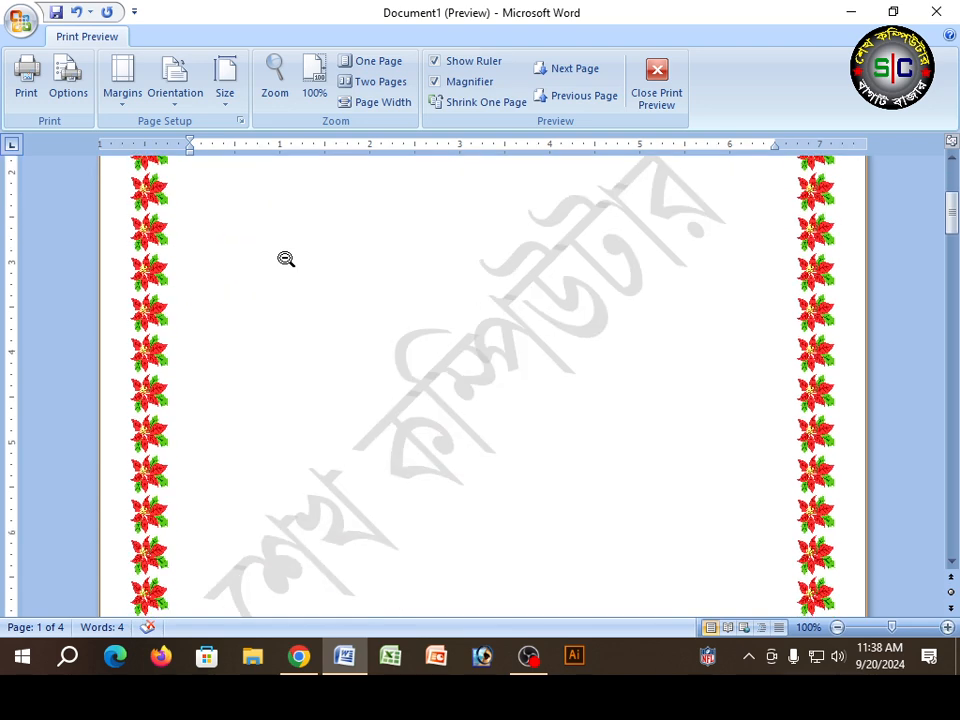
{"action": "left_click", "coordinate": [286, 259]}
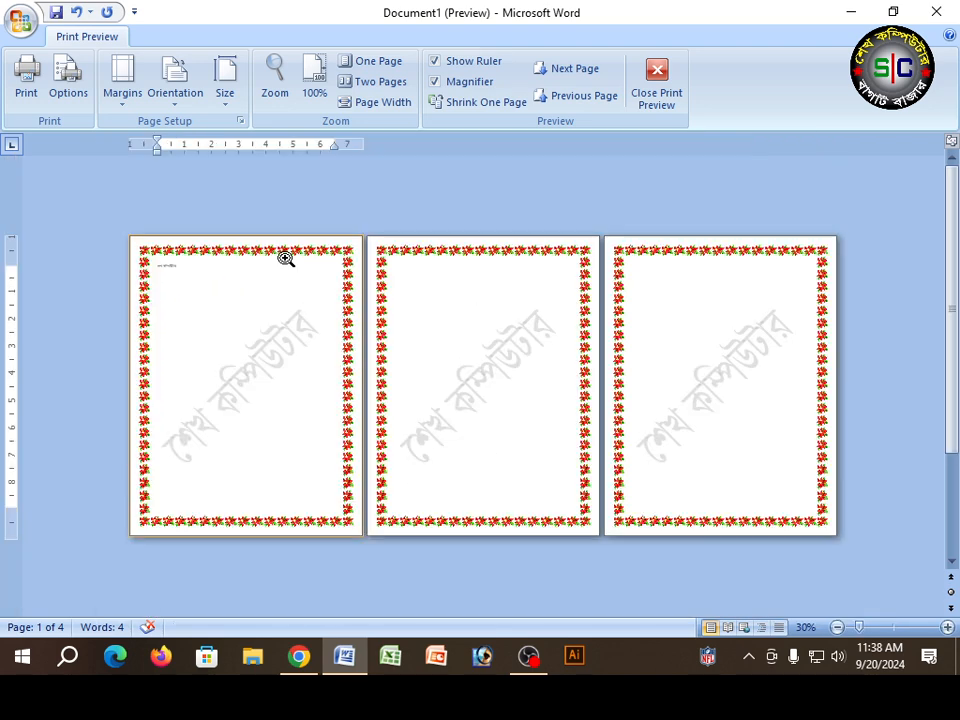
Step: Check the red flower border on all four pages together in print preview and close the preview
{"action": "scroll", "coordinate": [286, 262], "scroll_direction": "down", "scroll_amount": 2, "text": "ctrl"}
{"action": "scroll", "coordinate": [285, 261], "scroll_direction": "up", "scroll_amount": 2, "text": "ctrl"}
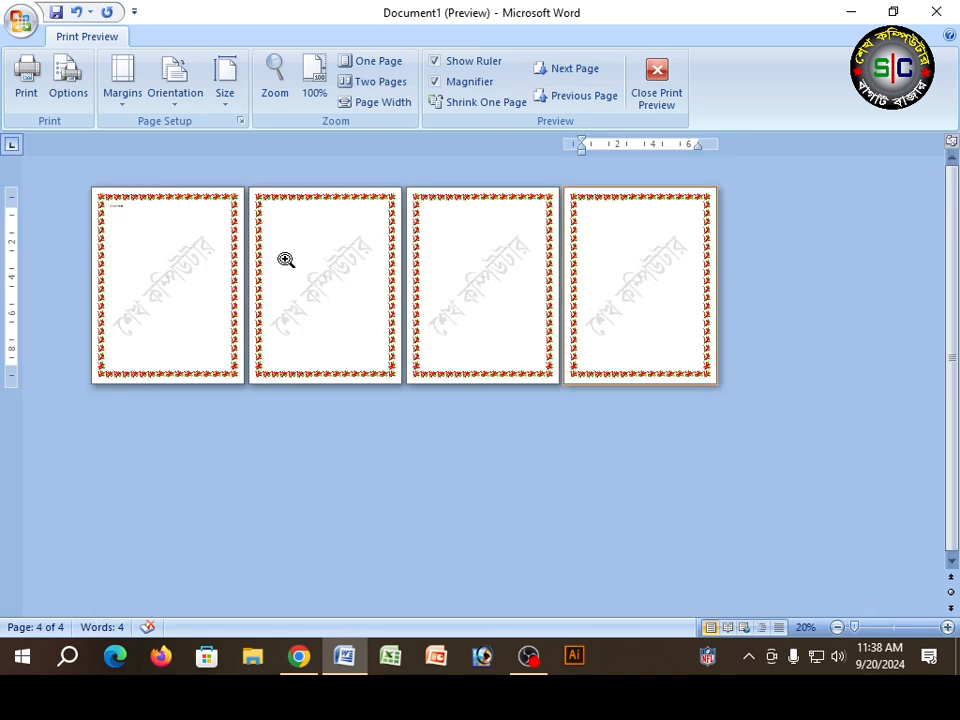
{"action": "left_click", "coordinate": [657, 97]}
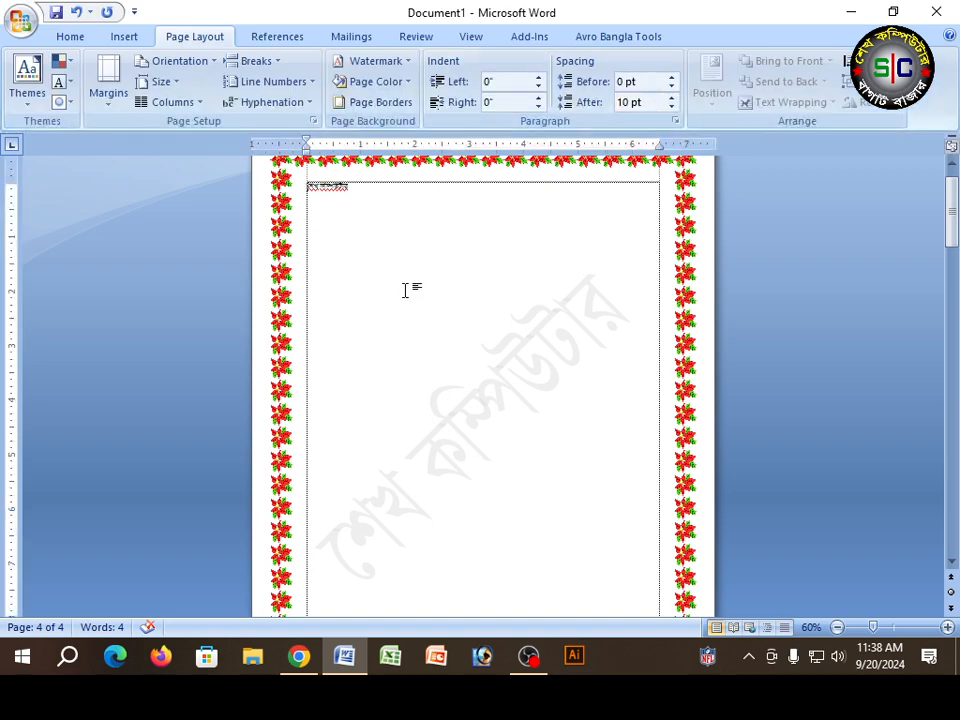
Step: Replace the page border art with the dark-outlined red rose pattern at 12 pt, applied to the whole document
{"action": "left_click", "coordinate": [411, 105]}
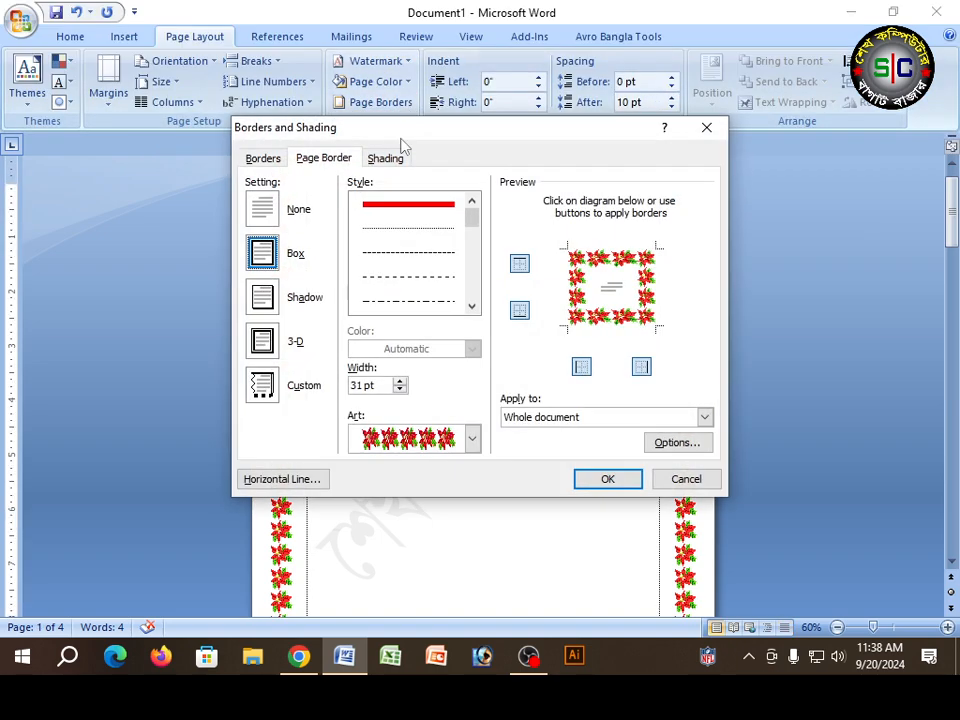
{"action": "left_click", "coordinate": [472, 439]}
{"action": "scroll", "coordinate": [441, 543], "scroll_direction": "up", "scroll_amount": 4}
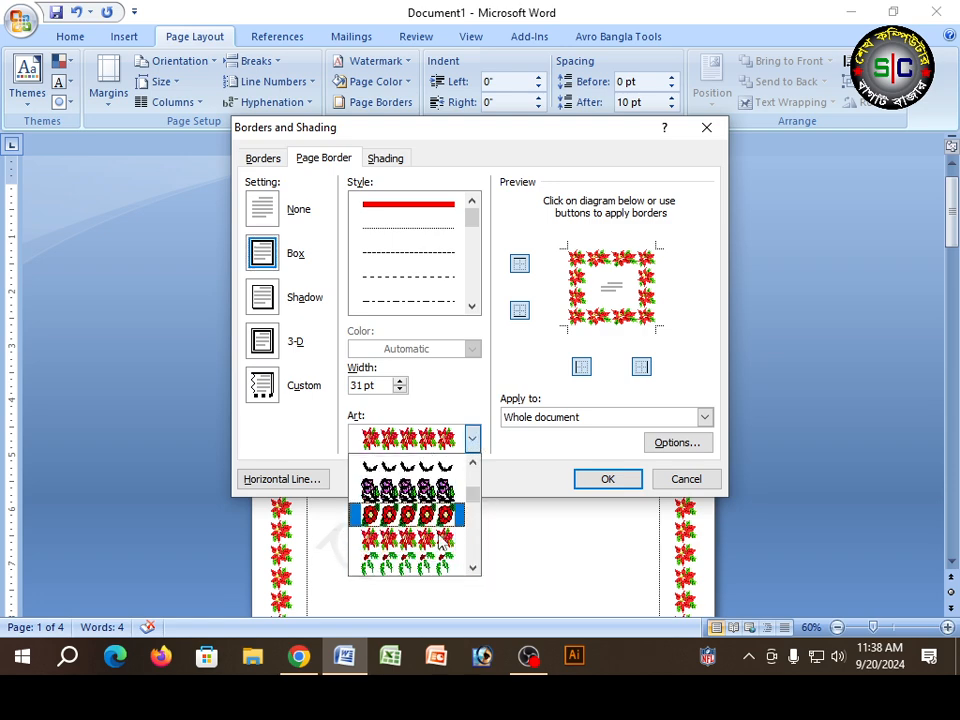
{"action": "left_click", "coordinate": [407, 490]}
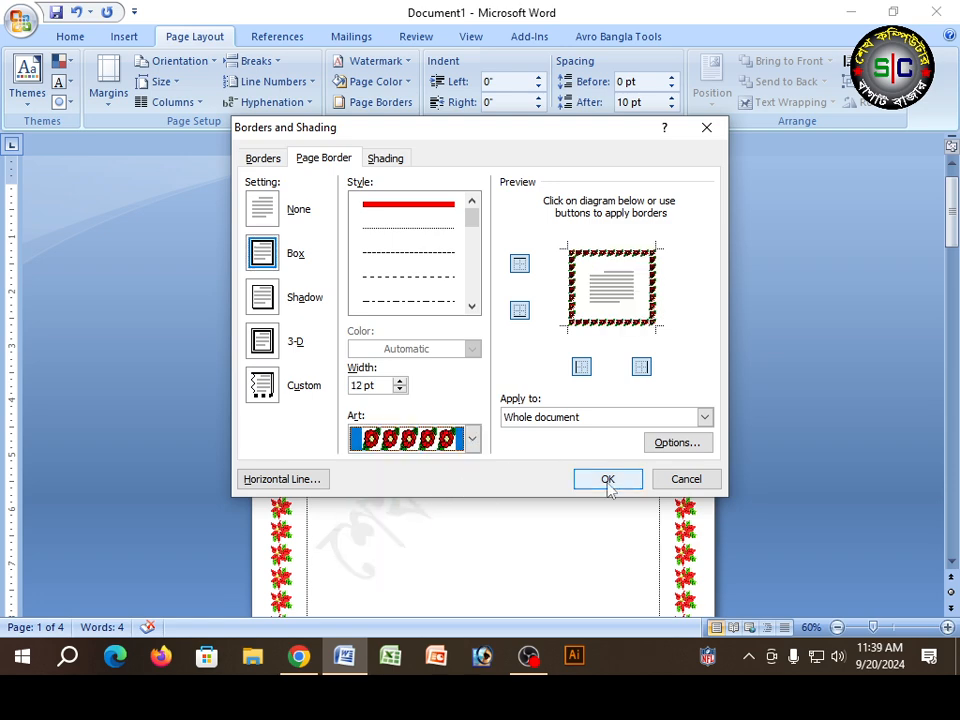
{"action": "left_click", "coordinate": [607, 479]}
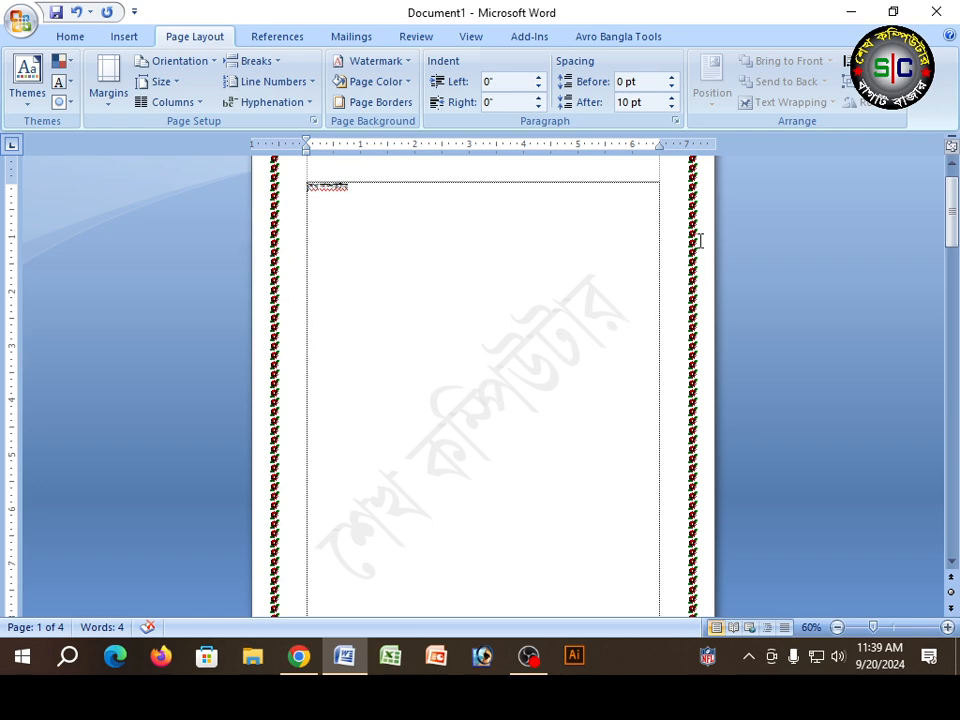
Step: Widen the rose art page border to 28 pt for the whole document
{"action": "left_click", "coordinate": [372, 102]}
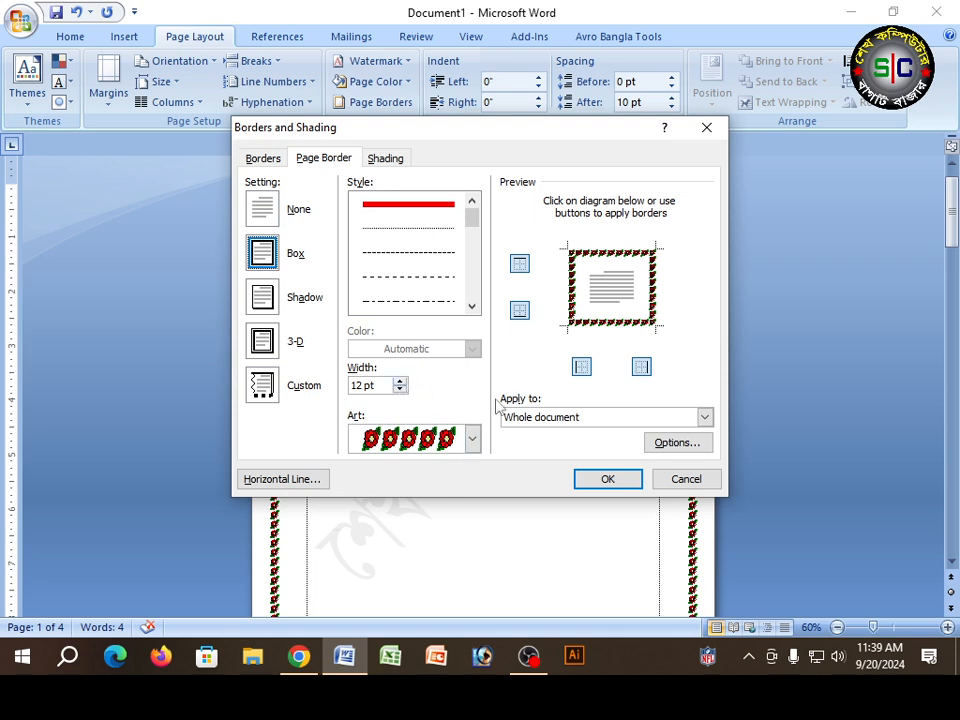
{"action": "left_click", "coordinate": [593, 419]}
{"action": "left_click", "coordinate": [590, 431]}
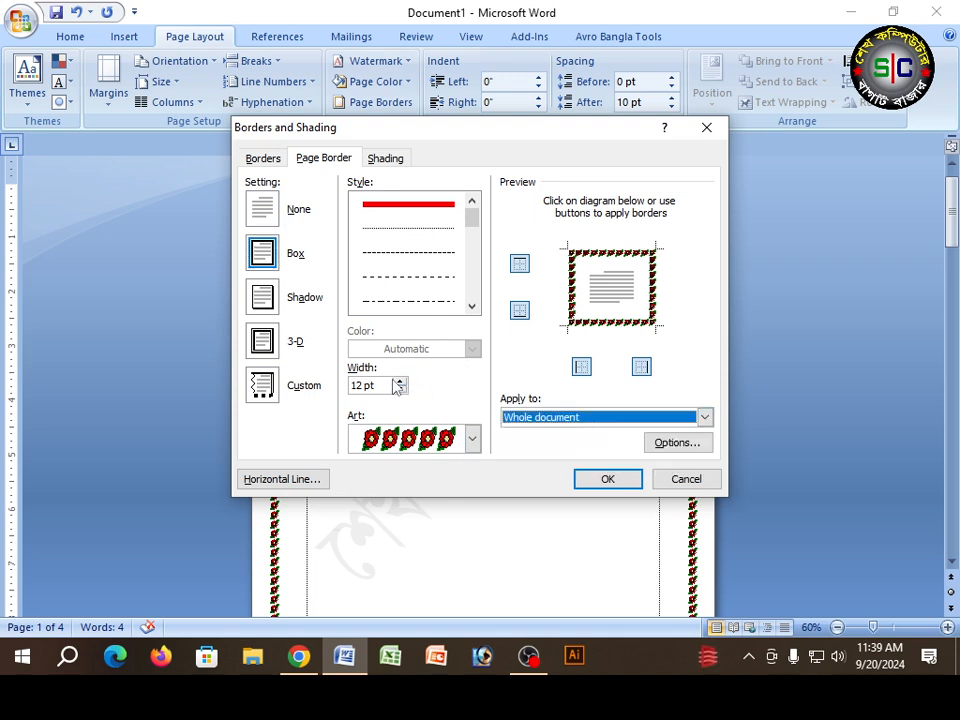
{"action": "left_click", "coordinate": [398, 381]}
{"action": "triple_click", "coordinate": [398, 381]}
{"action": "triple_click", "coordinate": [398, 381]}
{"action": "double_click", "coordinate": [398, 381]}
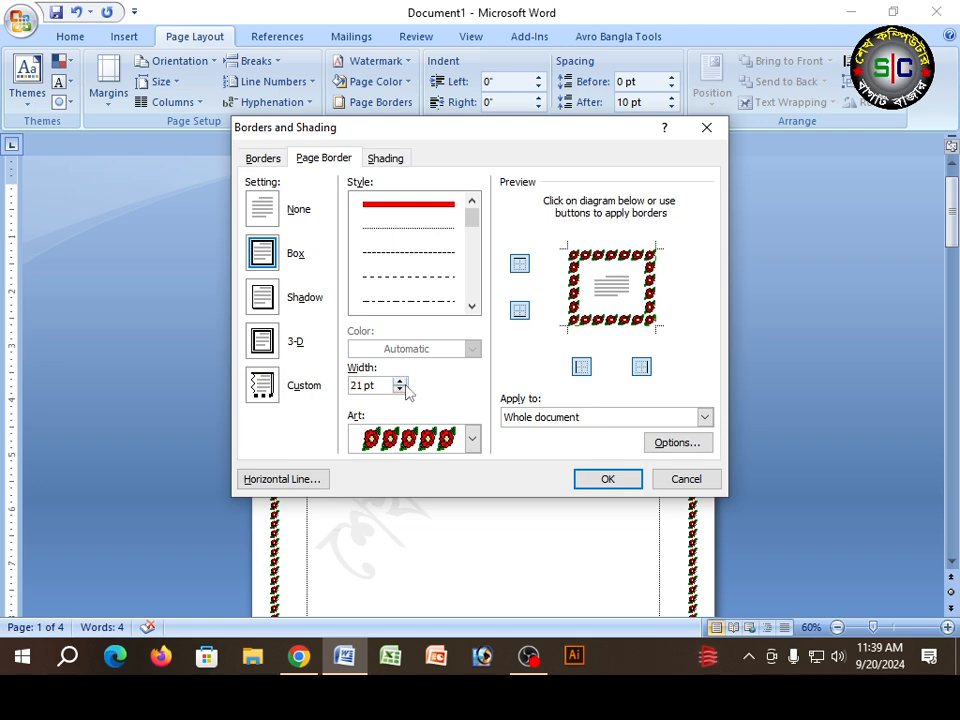
{"action": "double_click", "coordinate": [399, 381]}
{"action": "triple_click", "coordinate": [399, 381]}
{"action": "left_click", "coordinate": [399, 381]}
{"action": "left_click", "coordinate": [399, 381]}
{"action": "left_click", "coordinate": [608, 479]}
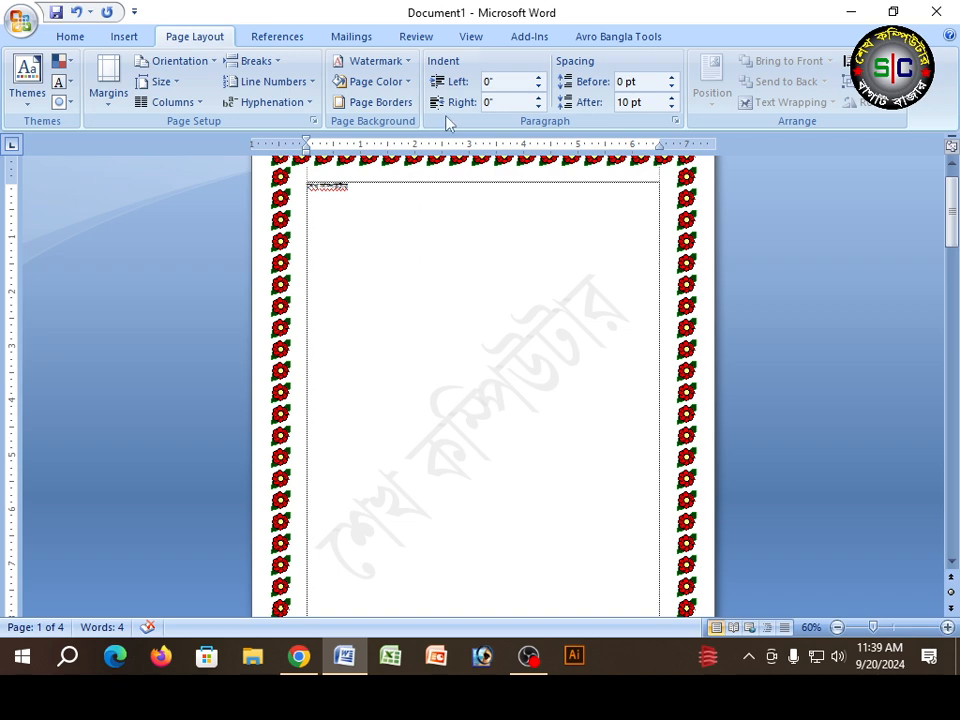
Step: Set the rose art page border's width to 15 pt
{"action": "left_click", "coordinate": [380, 102]}
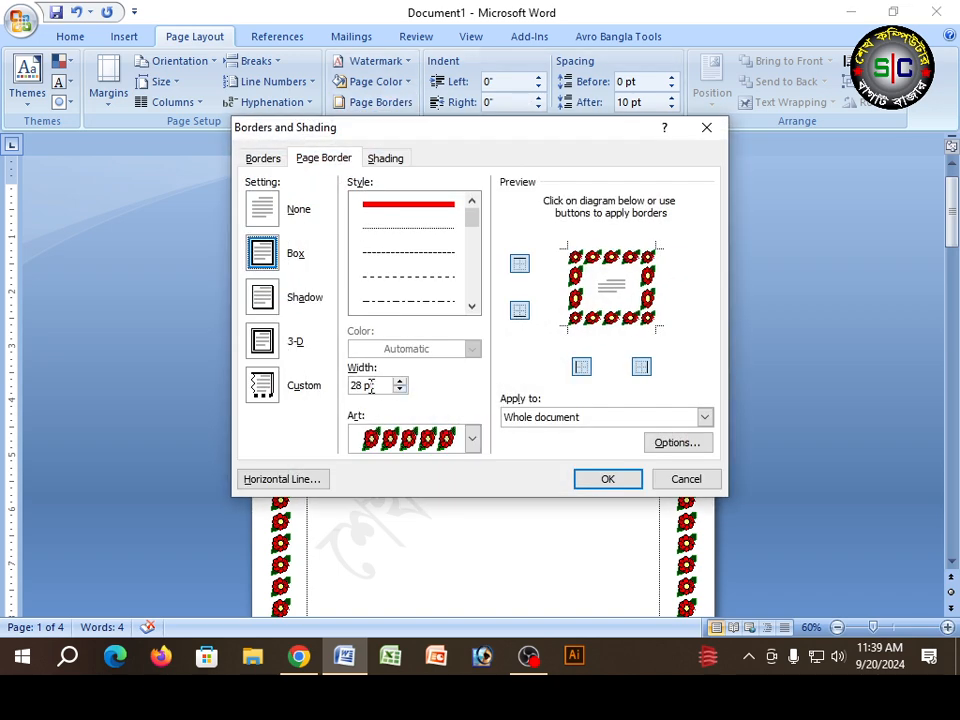
{"action": "double_click", "coordinate": [399, 382]}
{"action": "left_click", "coordinate": [399, 382]}
{"action": "left_click", "coordinate": [400, 390]}
{"action": "left_click_drag", "start_coordinate": [400, 390], "coordinate": [401, 388]}
{"action": "left_click", "coordinate": [612, 480]}
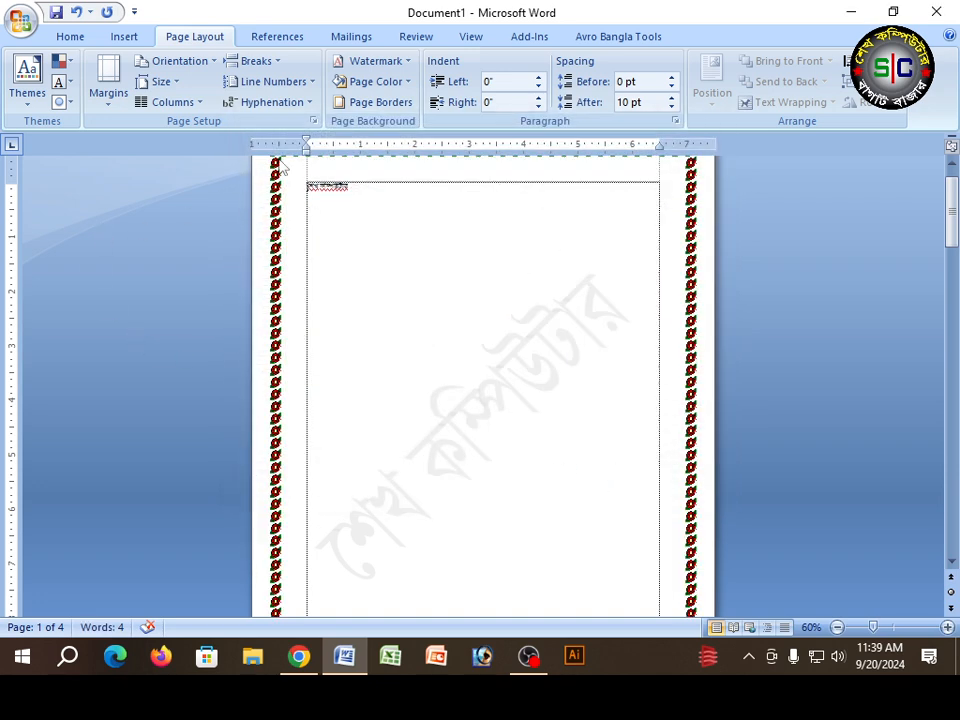
Step: Remove the right side of the rose page border throughout the document and look at the resulting pages
{"action": "left_click", "coordinate": [381, 101]}
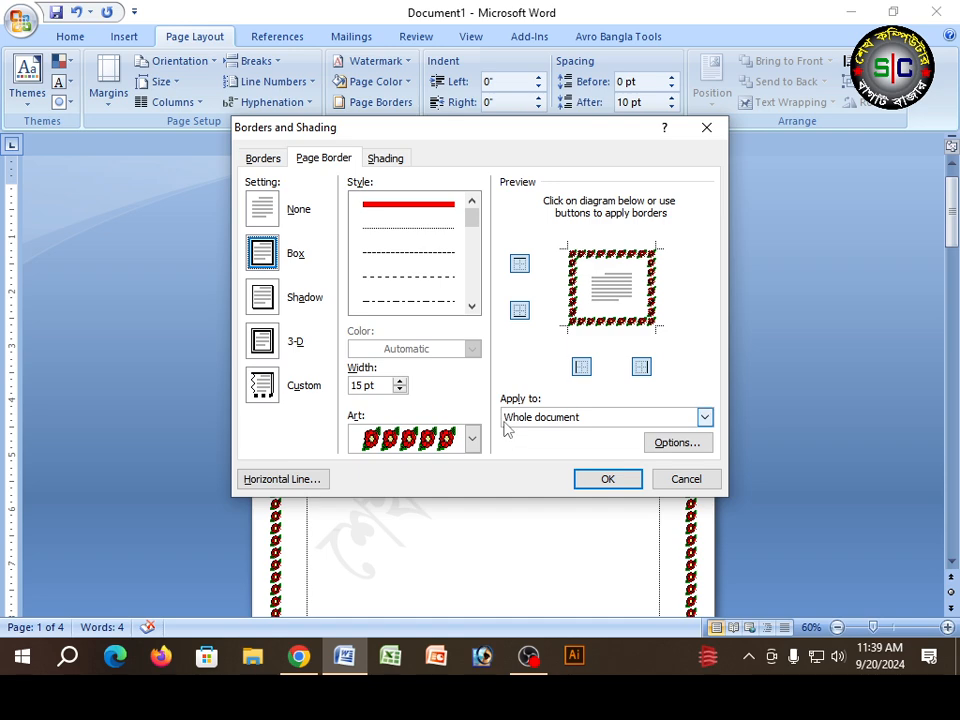
{"action": "left_click", "coordinate": [641, 367]}
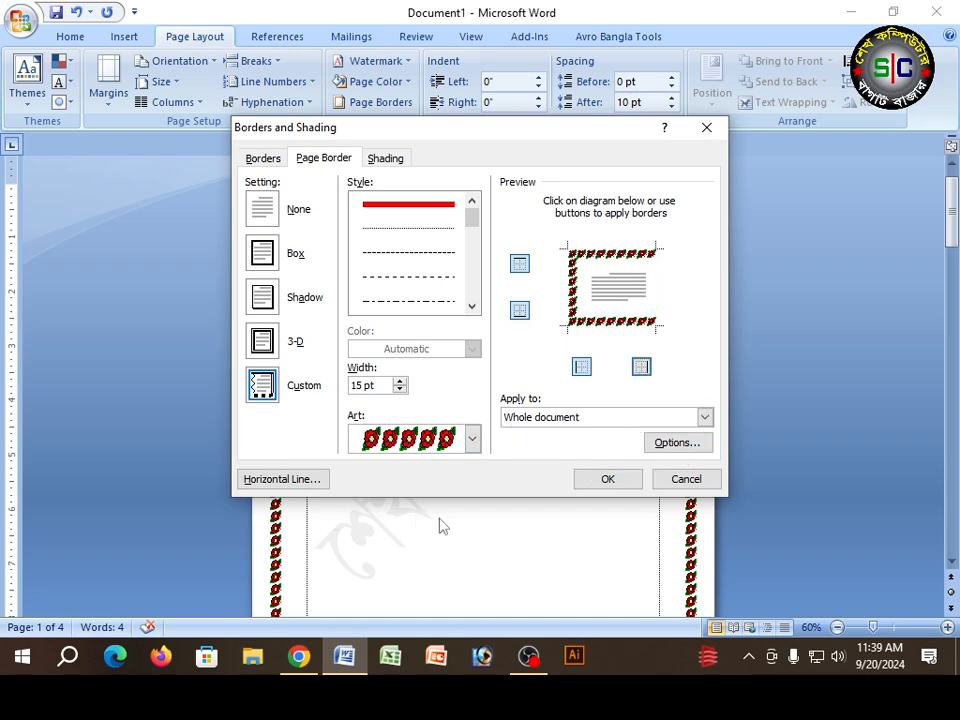
{"action": "left_click", "coordinate": [606, 478]}
{"action": "scroll", "coordinate": [585, 476], "scroll_direction": "down", "scroll_amount": 5}
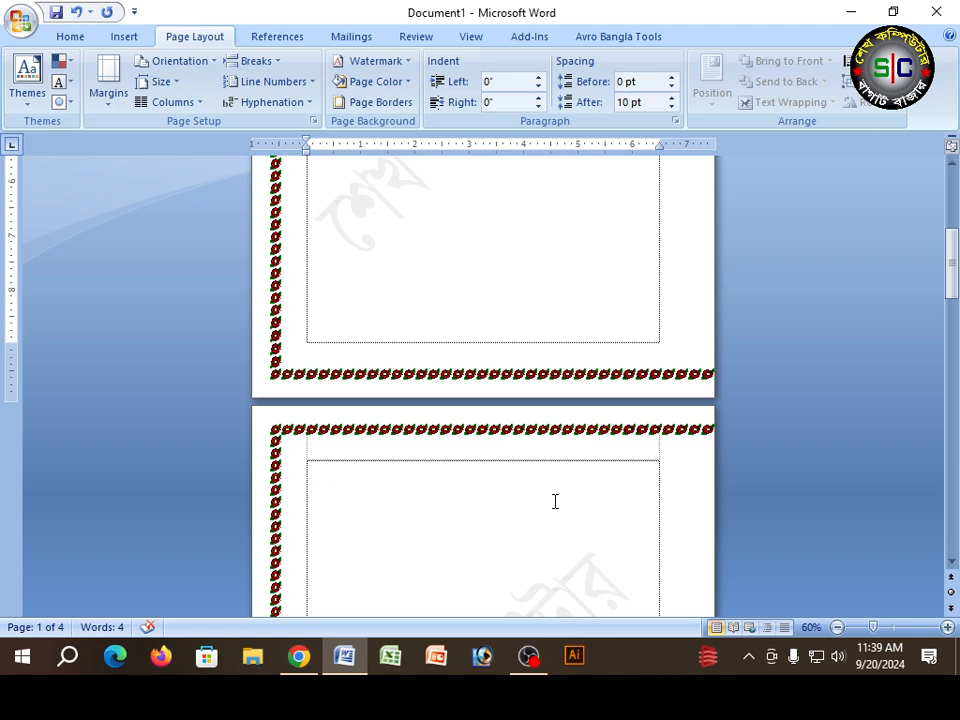
{"action": "left_click", "coordinate": [400, 103]}
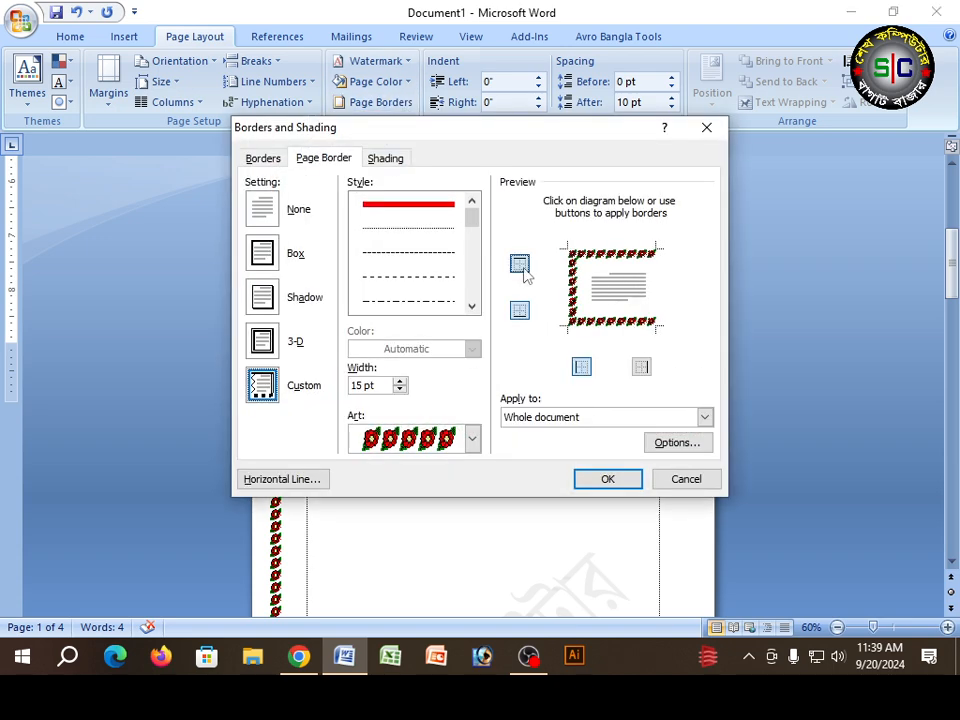
{"action": "left_click", "coordinate": [645, 368]}
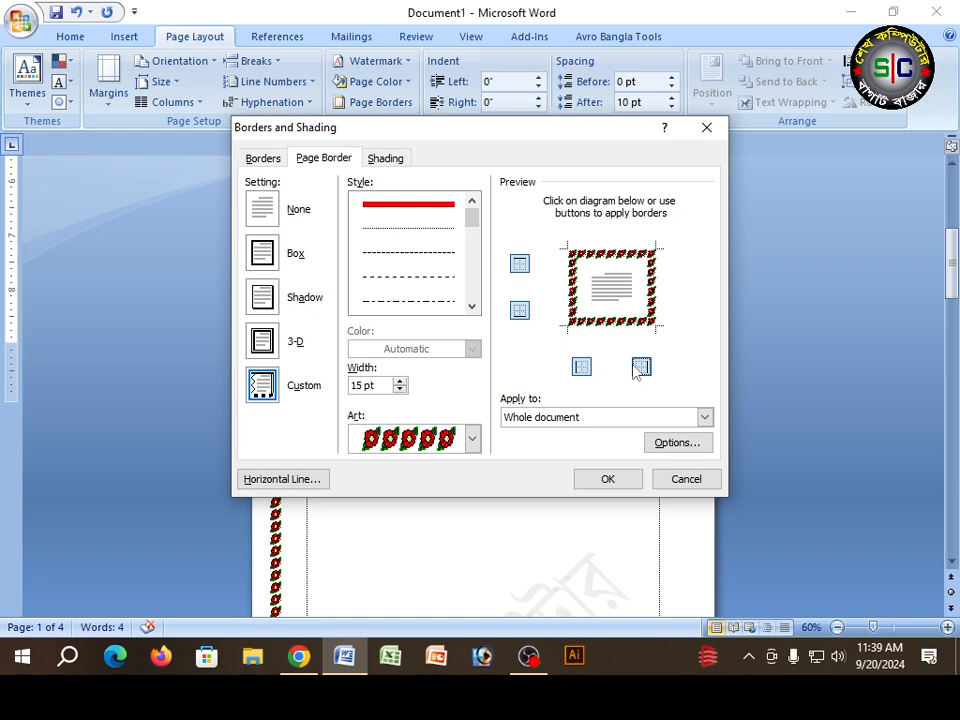
{"action": "left_click", "coordinate": [686, 479]}
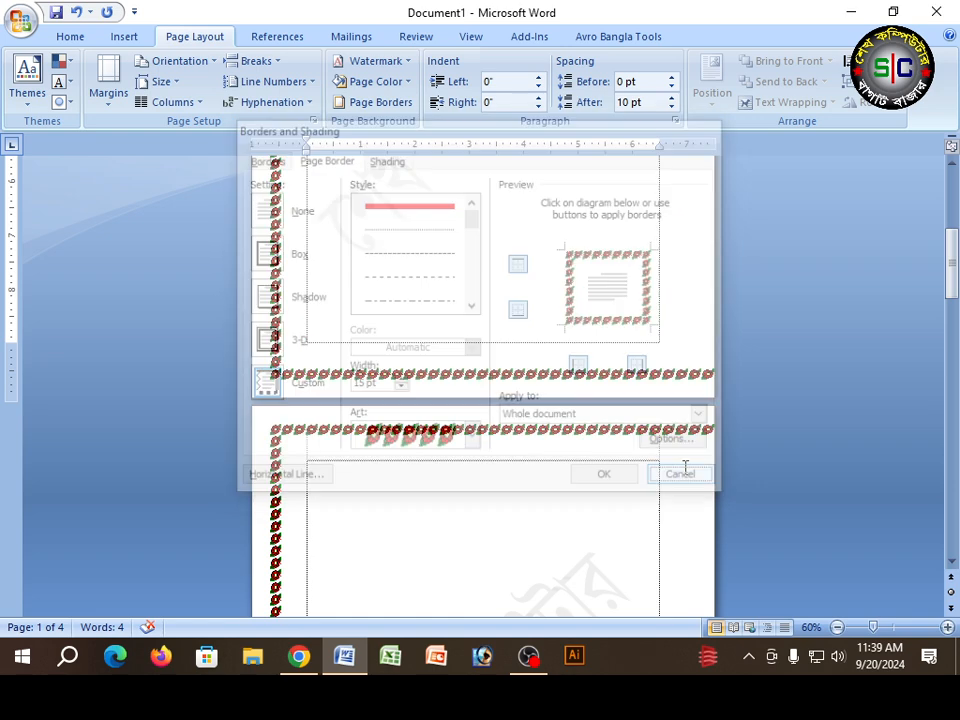
Step: Restore the right side of the rose page border and return to the start of the first page
{"action": "left_click", "coordinate": [366, 103]}
{"action": "left_click", "coordinate": [641, 367]}
{"action": "left_click", "coordinate": [607, 479]}
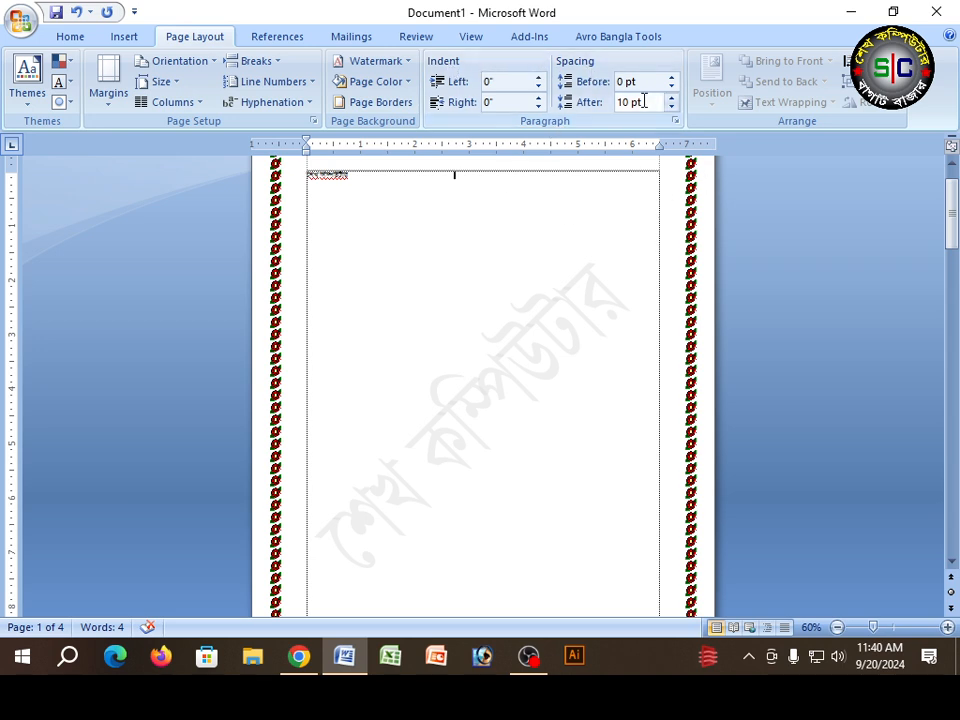
{"action": "scroll", "coordinate": [501, 229], "scroll_direction": "up", "scroll_amount": 1}
Step: Open the Word document dated 8/13/2024 10:04 AM from the Documents folder and look through its letter
{"action": "left_click", "coordinate": [20, 20]}
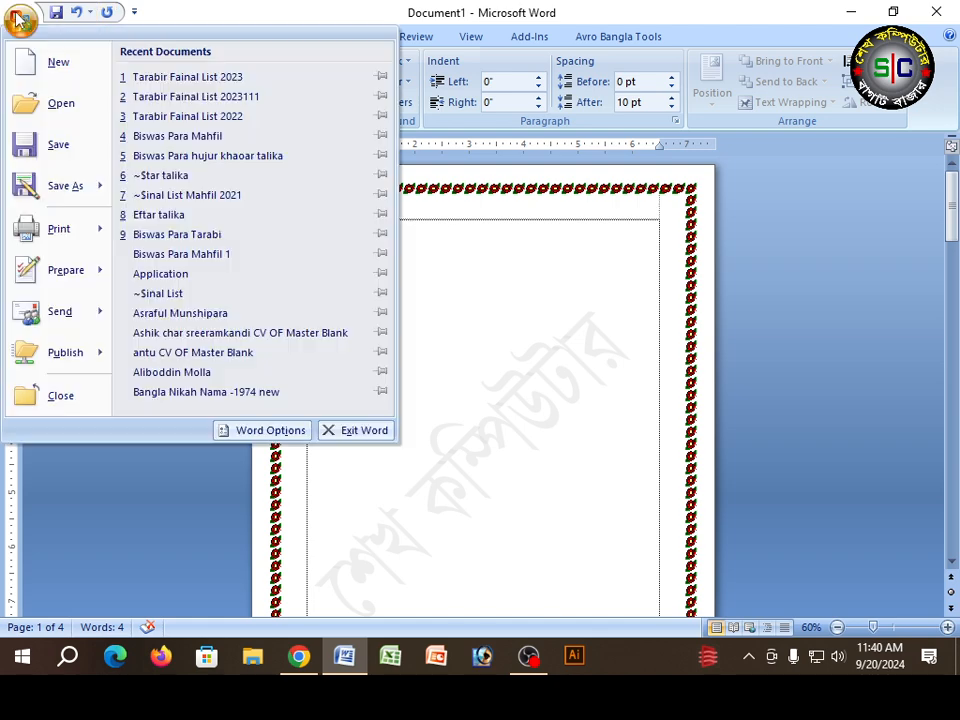
{"action": "left_click", "coordinate": [60, 105]}
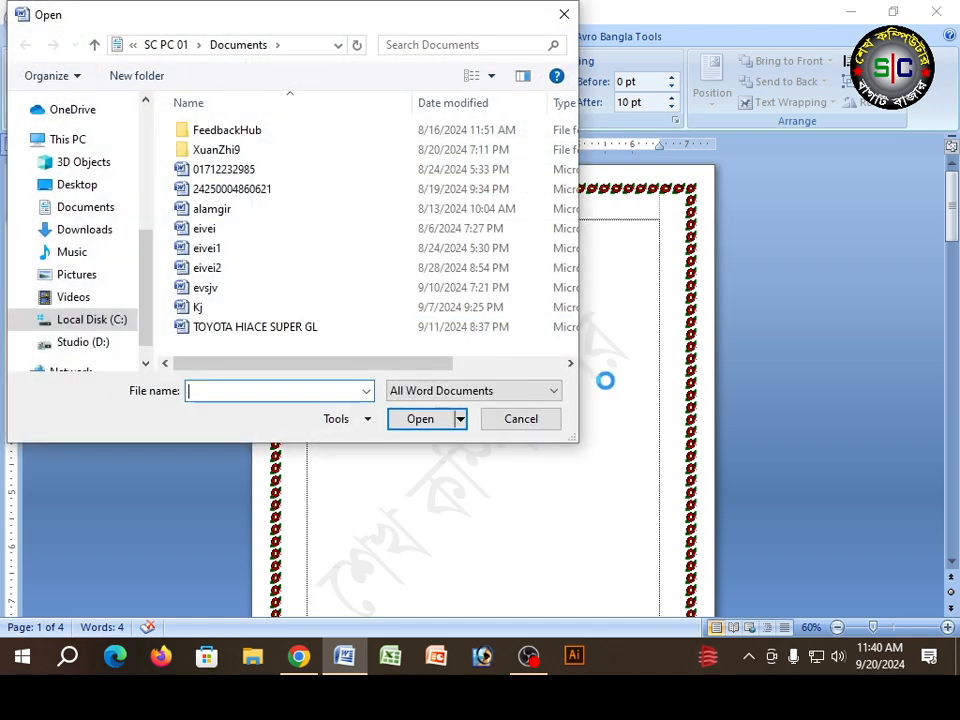
{"action": "left_click", "coordinate": [266, 230]}
{"action": "left_click", "coordinate": [240, 210]}
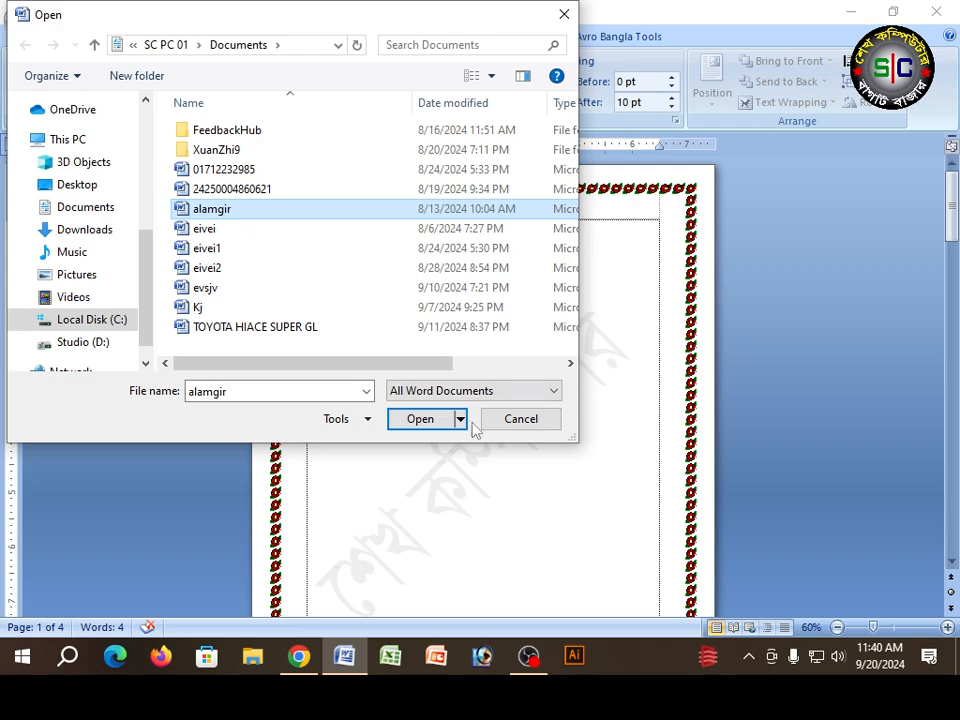
{"action": "left_click", "coordinate": [437, 419]}
{"action": "scroll", "coordinate": [434, 416], "scroll_direction": "down", "scroll_amount": 5}
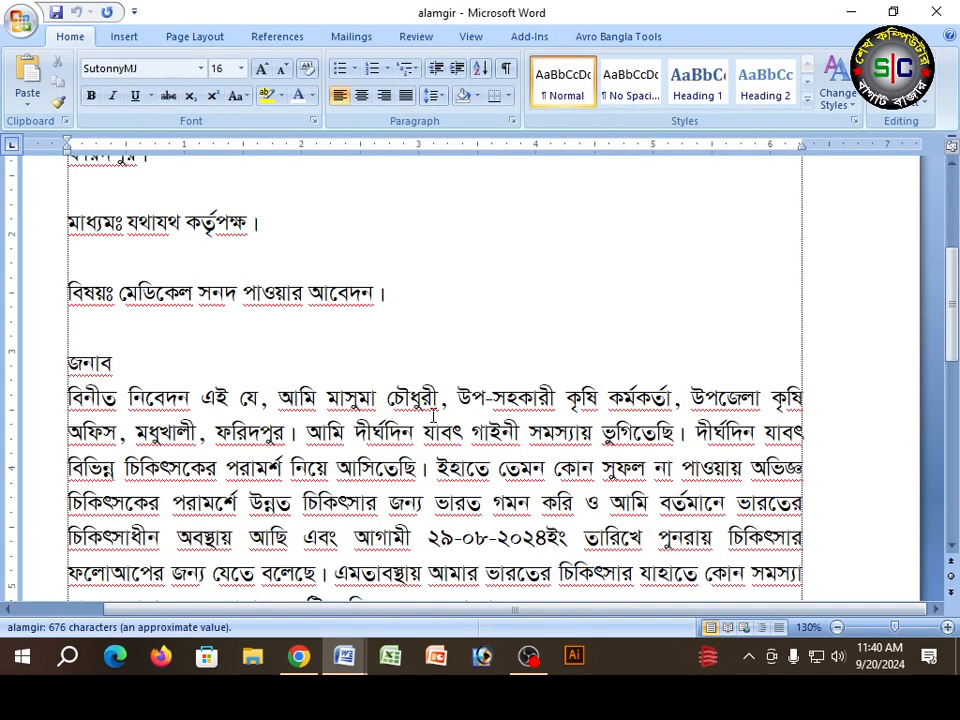
{"action": "scroll", "coordinate": [433, 415], "scroll_direction": "up", "scroll_amount": 3}
{"action": "scroll", "coordinate": [433, 414], "scroll_direction": "down", "scroll_amount": 3}
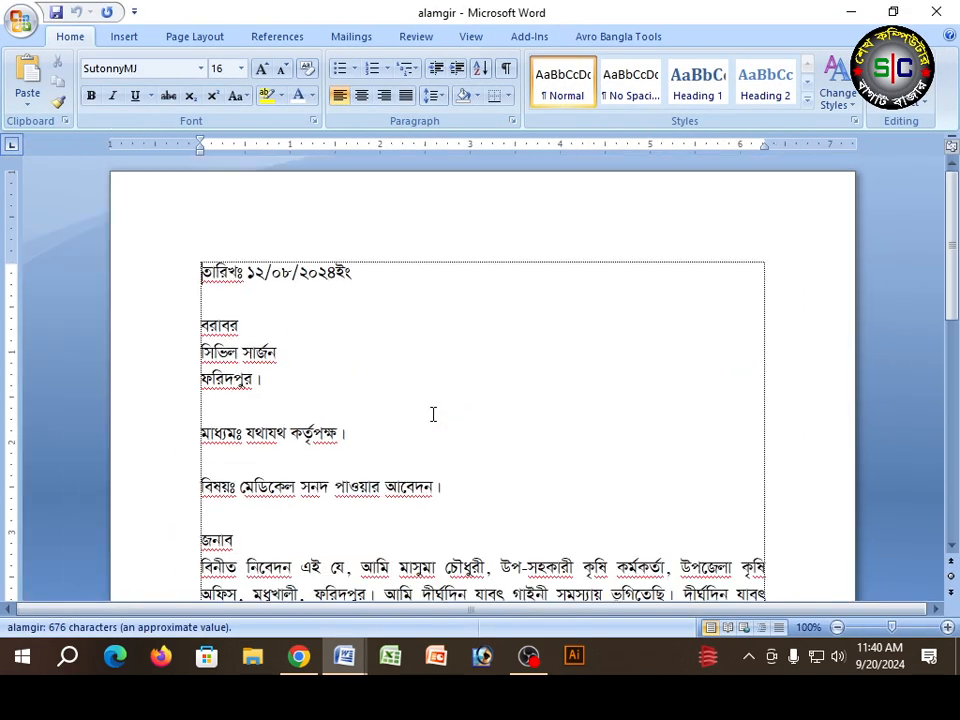
{"action": "scroll", "coordinate": [433, 414], "scroll_direction": "down", "scroll_amount": 2}
{"action": "scroll", "coordinate": [311, 362], "scroll_direction": "up", "scroll_amount": 1}
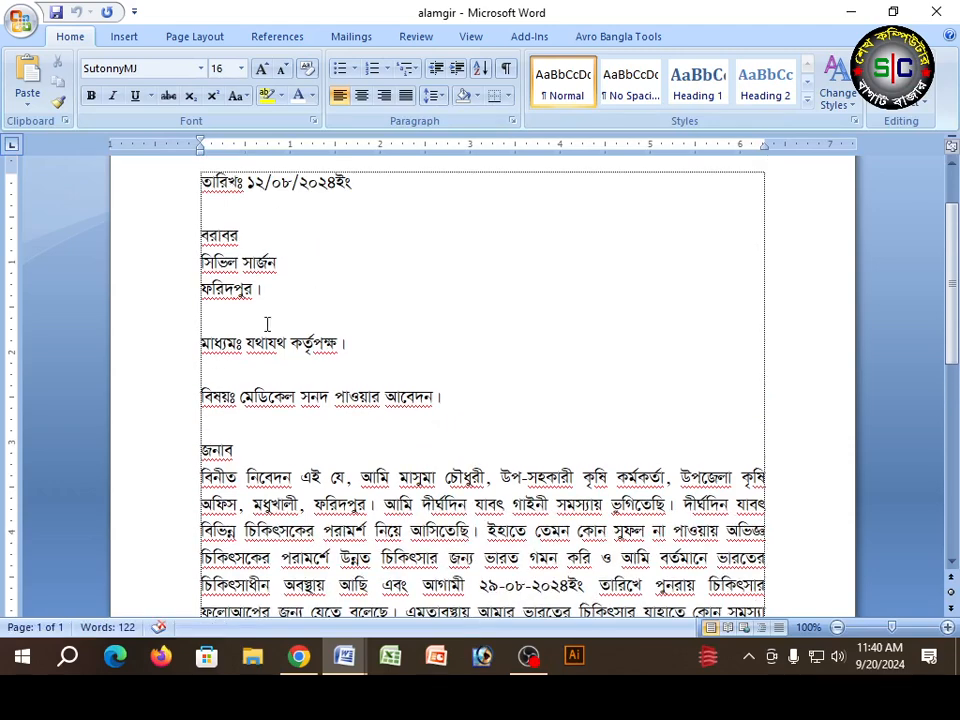
{"action": "scroll", "coordinate": [280, 290], "scroll_direction": "down", "scroll_amount": 4}
{"action": "scroll", "coordinate": [279, 302], "scroll_direction": "up", "scroll_amount": 3}
Step: Indent the letter's lines from বরাবর through the বিষয় line by 1.4" on the left and 0.4" on the right
{"action": "left_click_drag", "start_coordinate": [140, 192], "coordinate": [135, 251]}
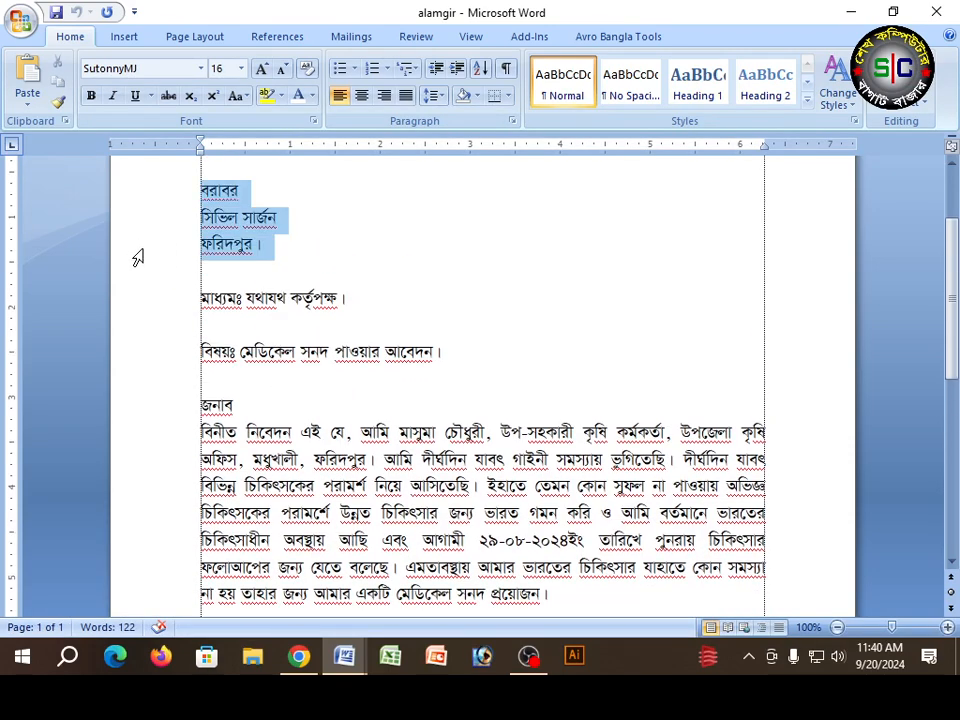
{"action": "left_click", "coordinate": [366, 300]}
{"action": "left_click_drag", "start_coordinate": [180, 195], "coordinate": [161, 395]}
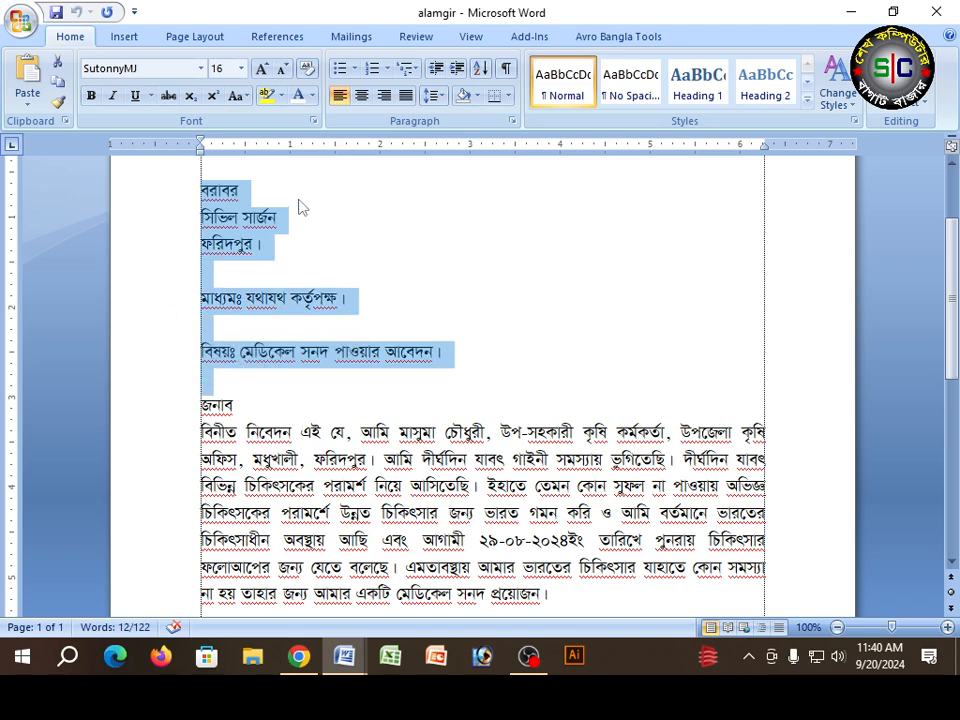
{"action": "left_click", "coordinate": [194, 37]}
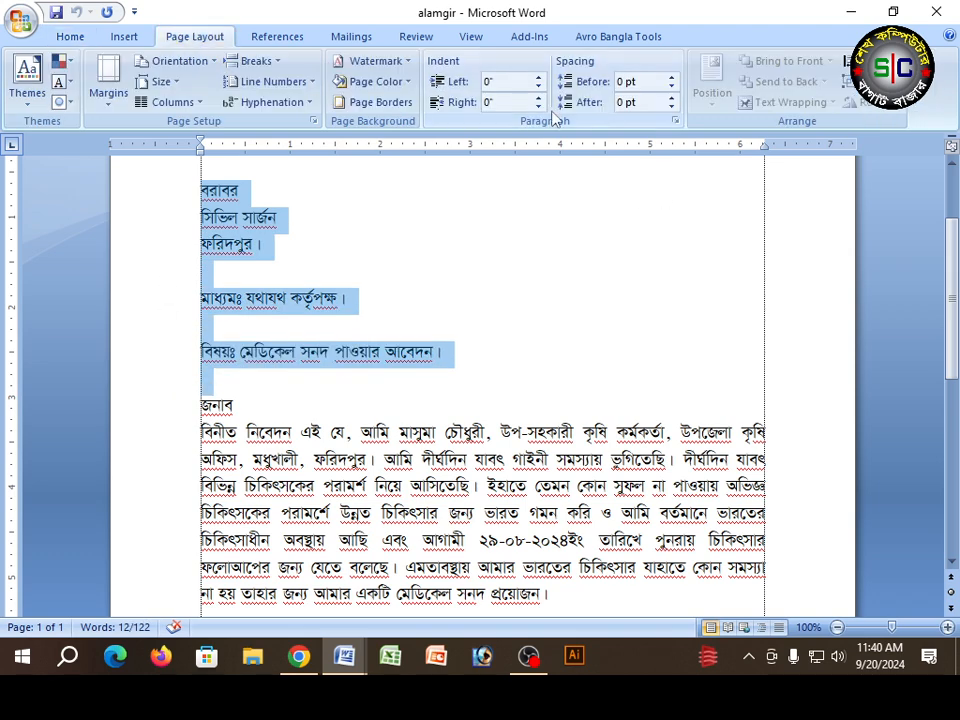
{"action": "left_click", "coordinate": [220, 271]}
{"action": "left_click_drag", "start_coordinate": [165, 198], "coordinate": [152, 354]}
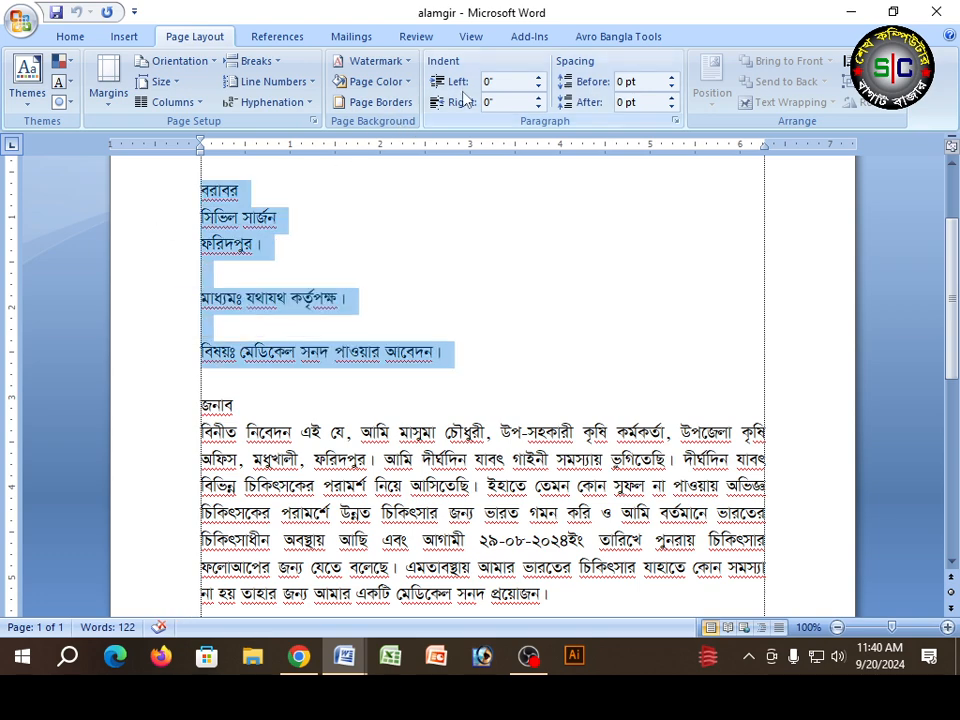
{"action": "left_click", "coordinate": [538, 98]}
{"action": "left_click", "coordinate": [538, 98]}
{"action": "left_click", "coordinate": [538, 78]}
{"action": "left_click", "coordinate": [538, 78]}
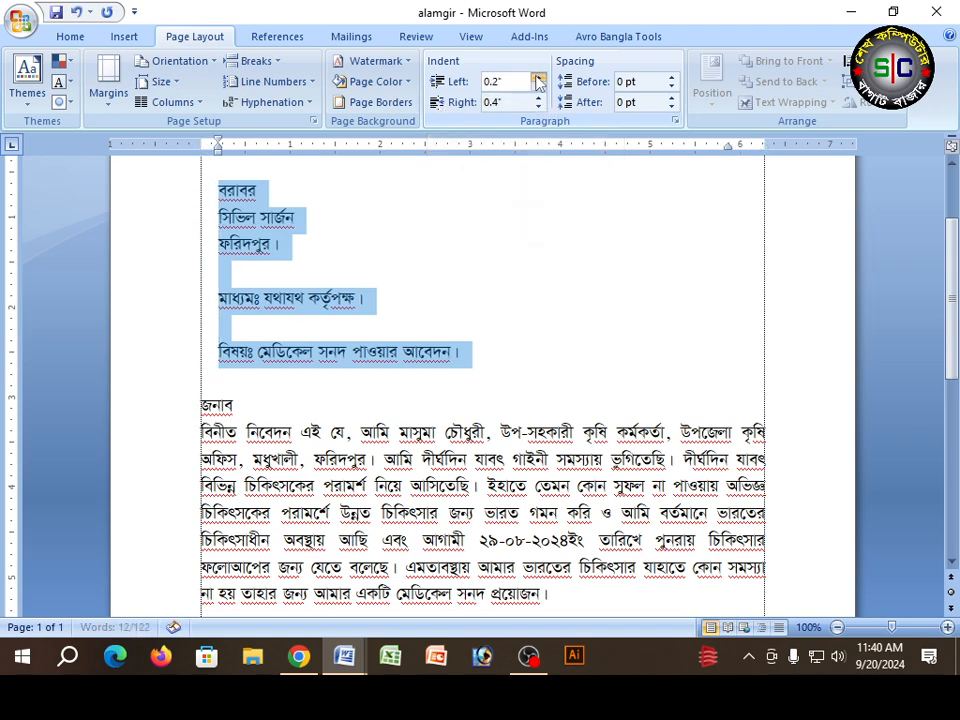
{"action": "left_click", "coordinate": [538, 78]}
{"action": "left_click", "coordinate": [538, 78]}
{"action": "left_click", "coordinate": [538, 78]}
{"action": "left_click", "coordinate": [538, 78]}
{"action": "left_click", "coordinate": [538, 78]}
{"action": "left_click", "coordinate": [538, 78]}
{"action": "left_click", "coordinate": [538, 78]}
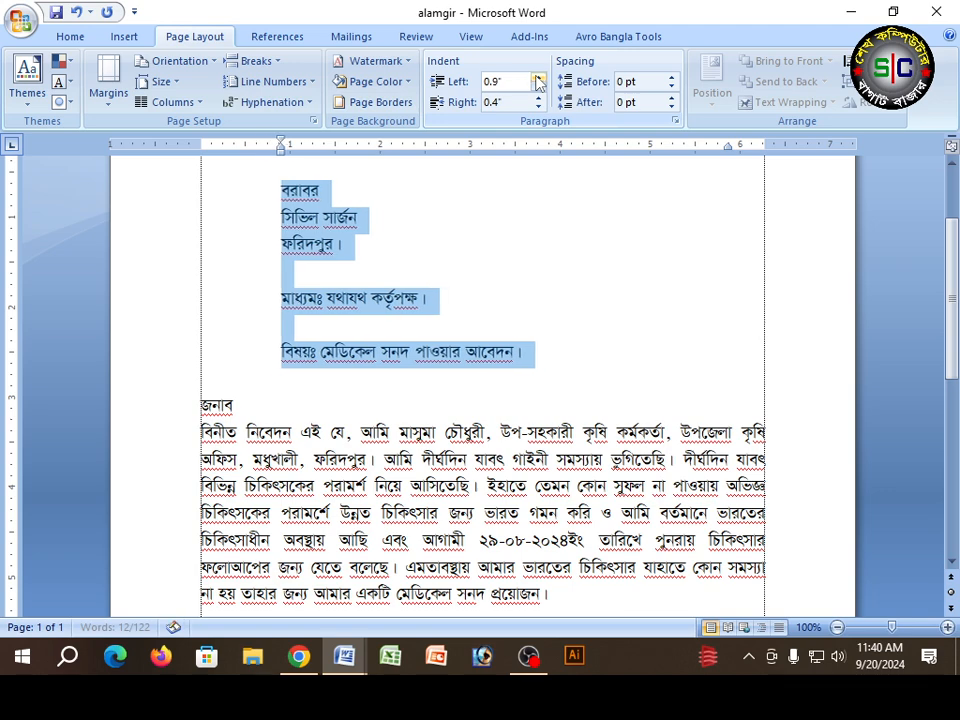
{"action": "left_click", "coordinate": [538, 78]}
{"action": "left_click", "coordinate": [538, 78]}
{"action": "left_click", "coordinate": [538, 78]}
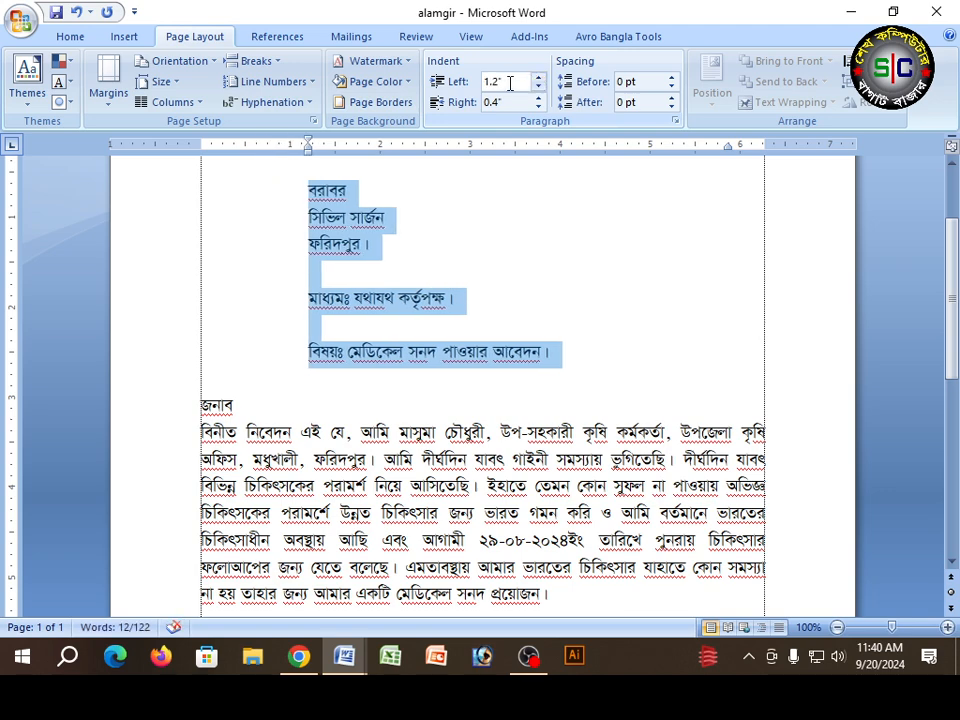
{"action": "left_click", "coordinate": [538, 78]}
{"action": "left_click", "coordinate": [538, 78]}
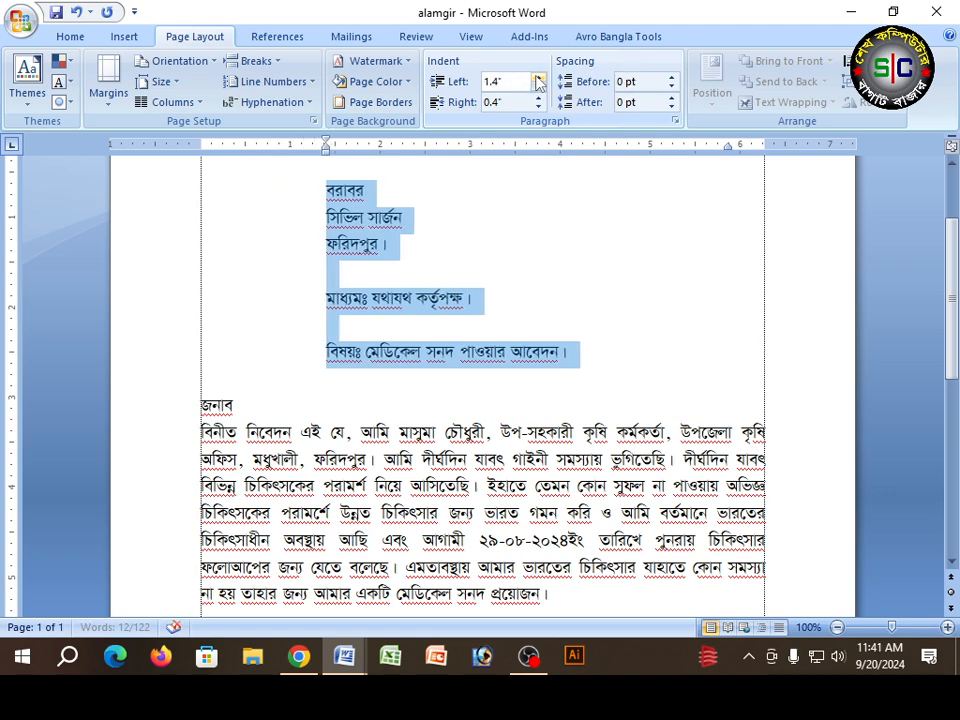
Step: Remove the left indent from the সিভিল সার্জন line only
{"action": "left_click", "coordinate": [340, 220]}
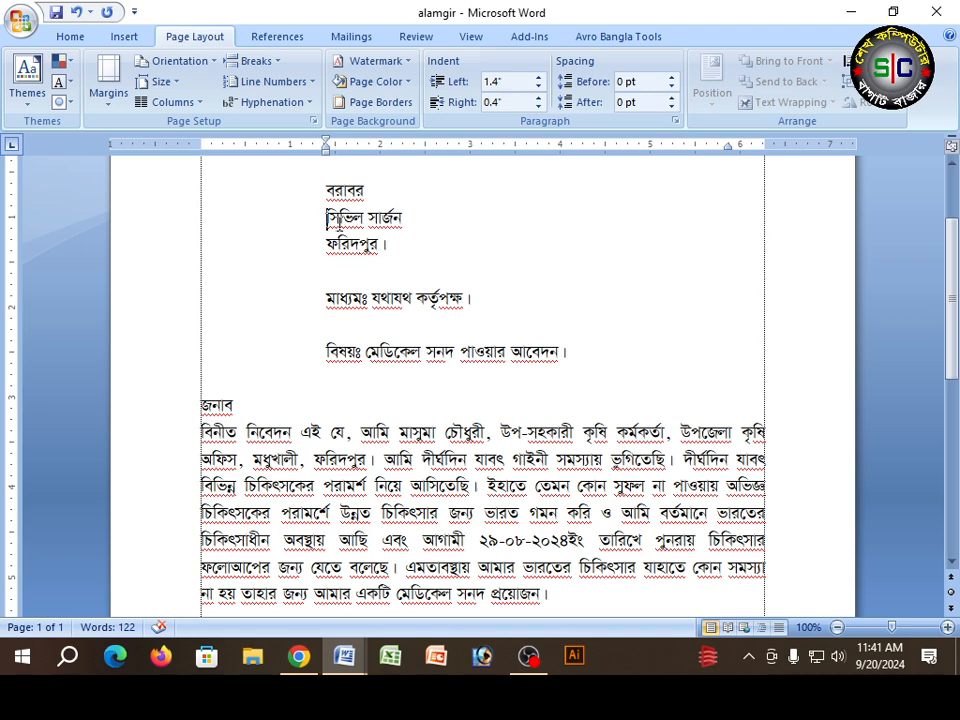
{"action": "key", "text": "BackSpace"}
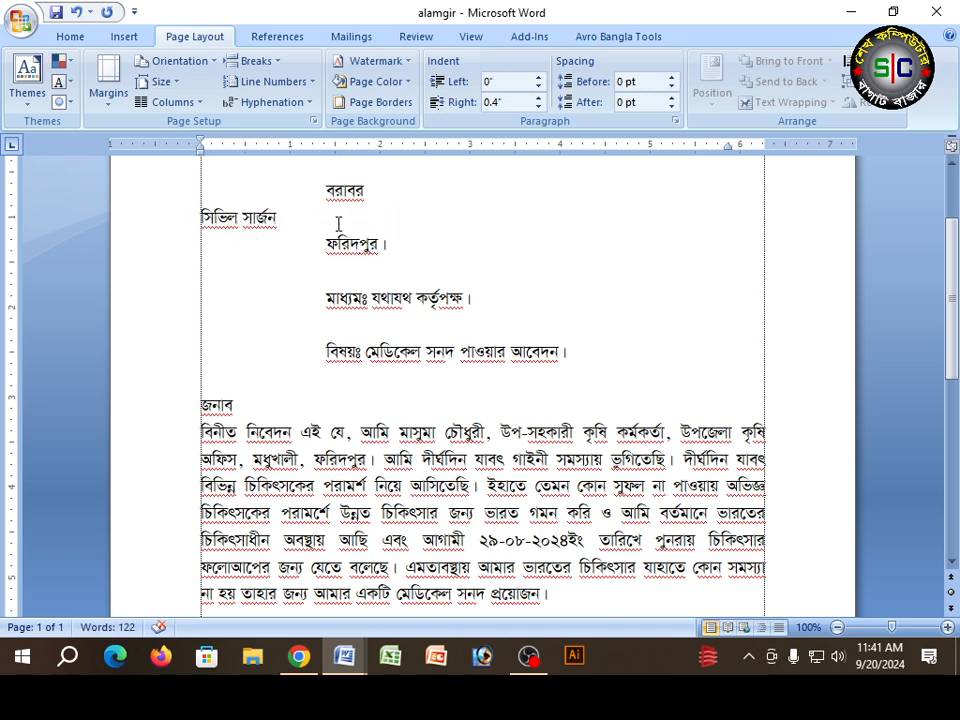
Step: Indent the সিভিল সার্জন line with tabs to line it up with the lines around it
{"action": "key", "text": "Tab"}
{"action": "key", "text": "Tab"}
{"action": "key", "text": "Tab"}
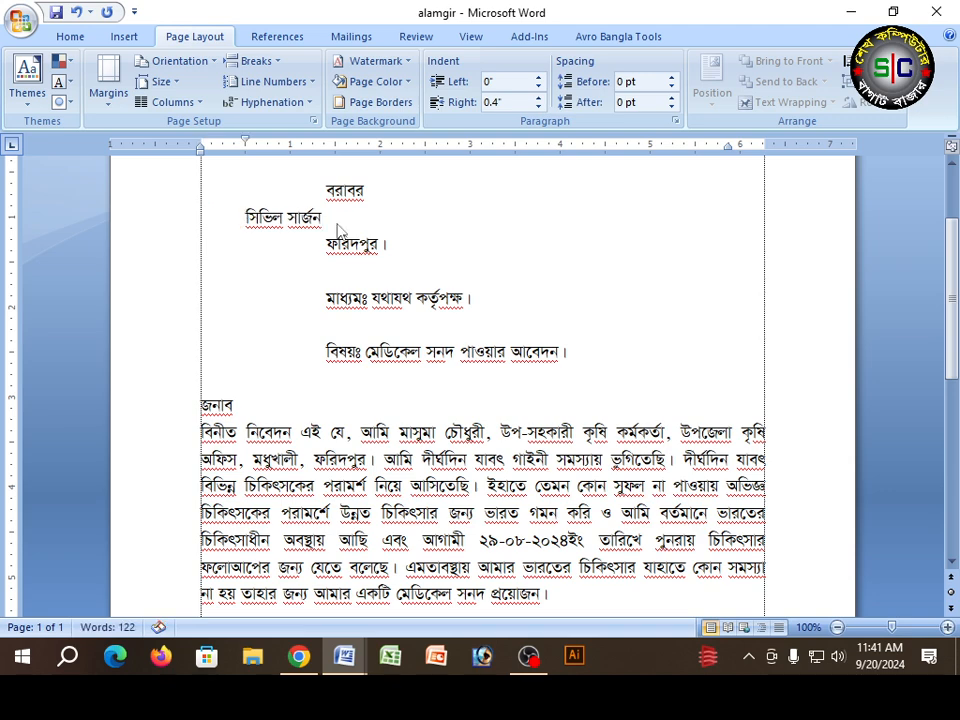
Step: Reset the left indent of the lines from বরাবর through বিষয় to 0" and remove the first-line indent from the সিভিল সার্জন line
{"action": "left_click_drag", "start_coordinate": [182, 188], "coordinate": [171, 355]}
{"action": "left_click", "coordinate": [439, 193]}
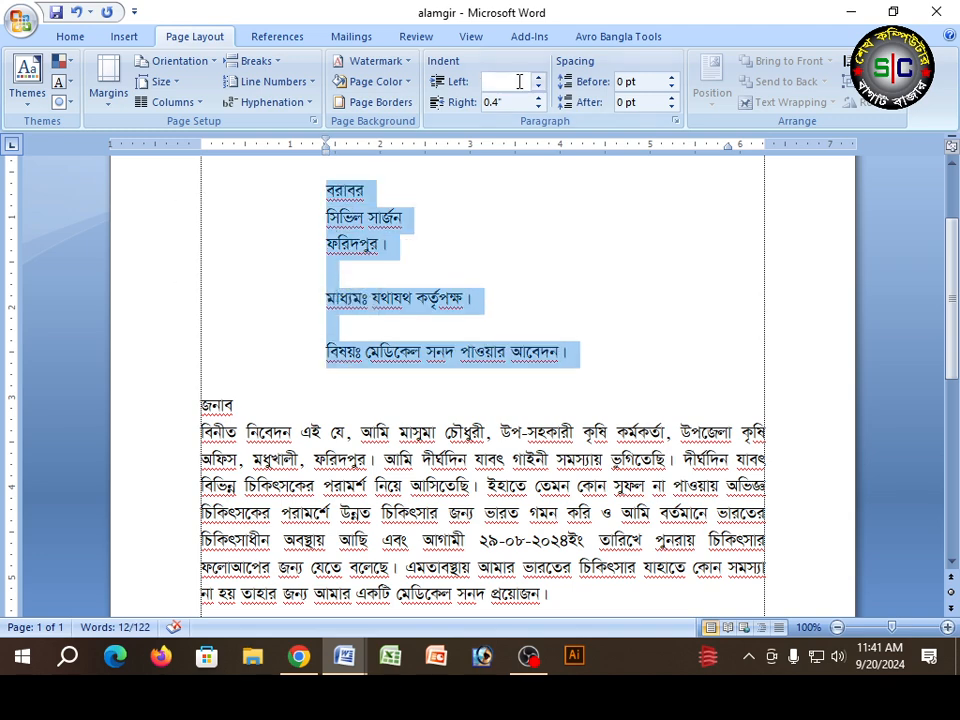
{"action": "scroll", "coordinate": [518, 108], "scroll_direction": "up", "scroll_amount": 2}
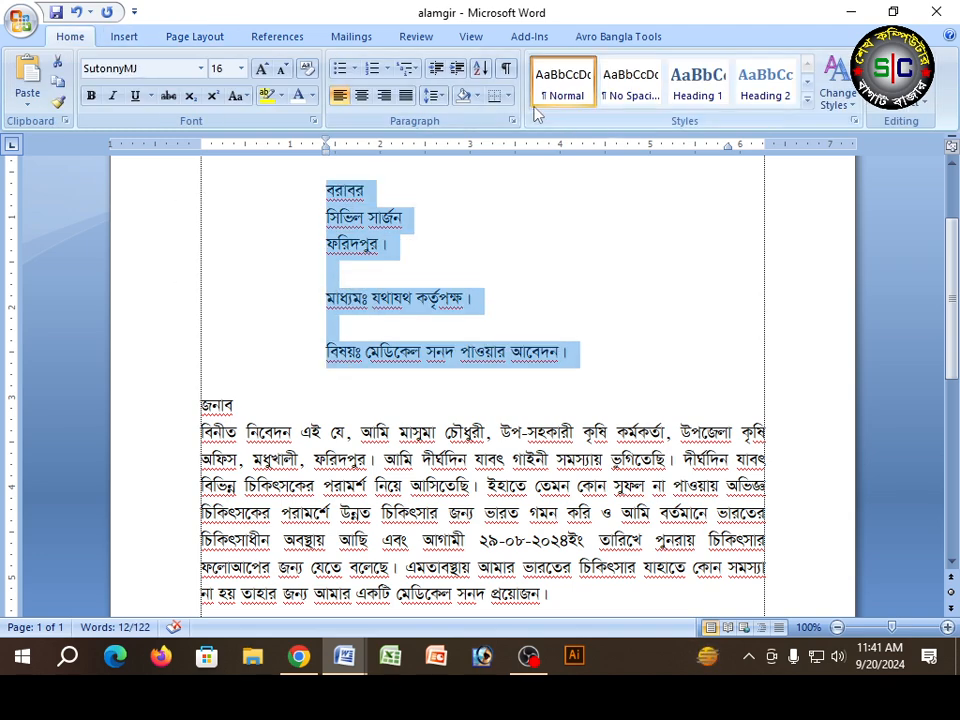
{"action": "scroll", "coordinate": [515, 110], "scroll_direction": "down", "scroll_amount": 6}
{"action": "scroll", "coordinate": [200, 60], "scroll_direction": "up", "scroll_amount": 4}
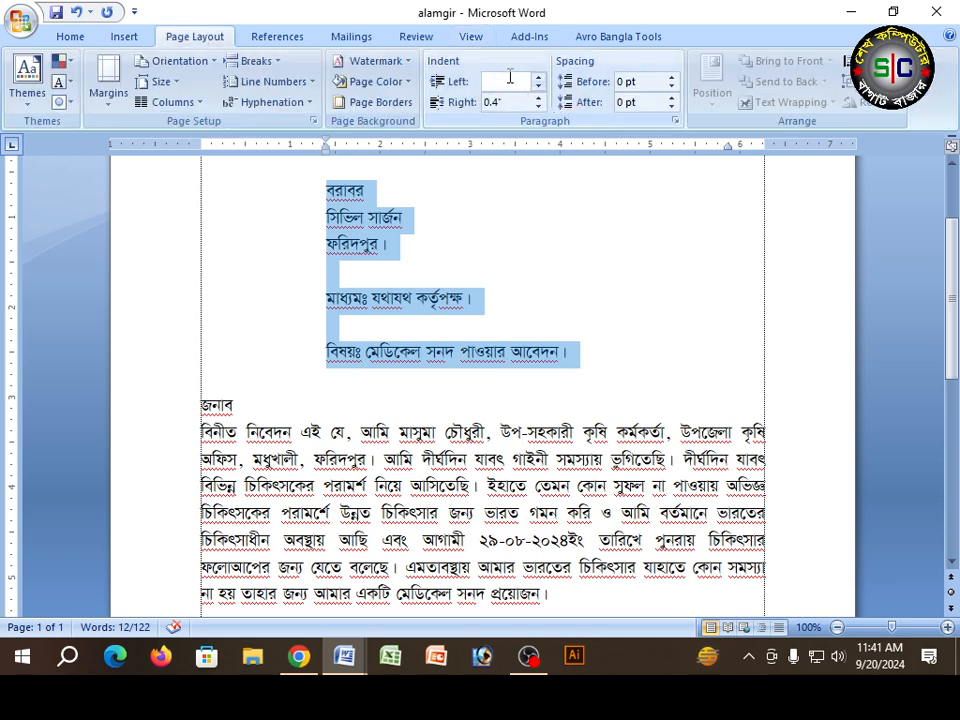
{"action": "key", "text": "Return"}
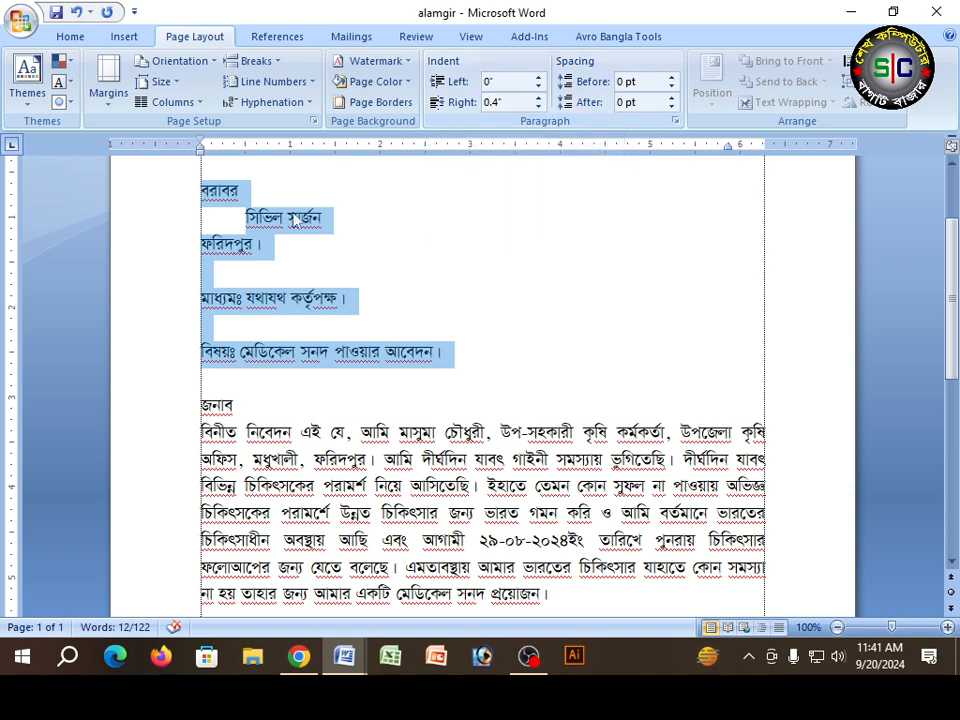
{"action": "left_click", "coordinate": [245, 218]}
{"action": "key", "text": "BackSpace"}
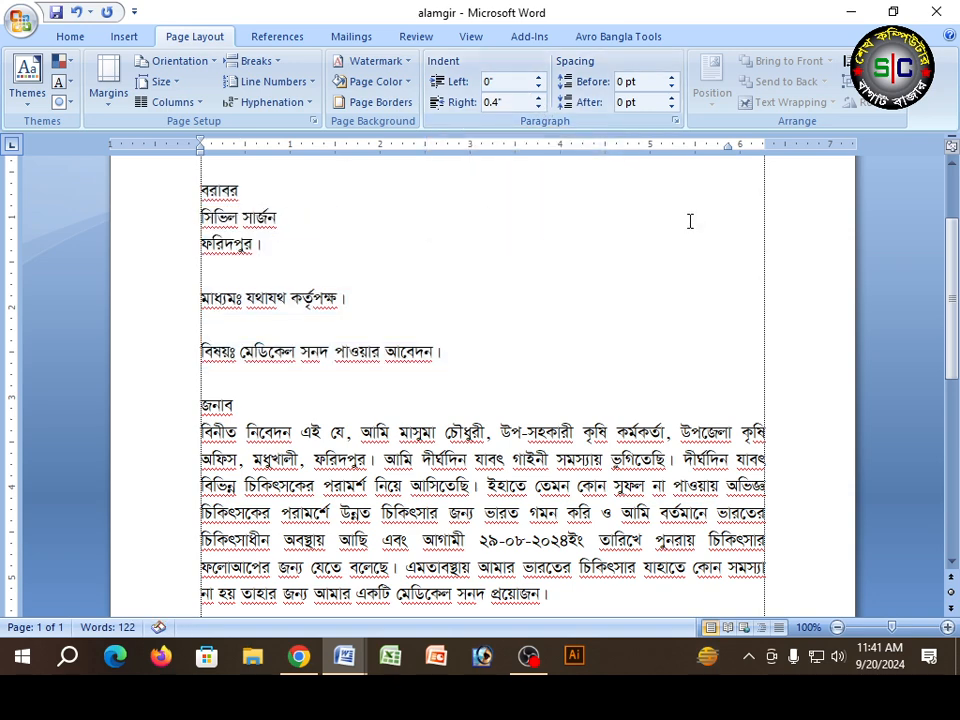
Step: Try negative right indents such as -0.6" on the lines from বরাবর through বিষয় and bring the right indent back to 0"
{"action": "left_click_drag", "start_coordinate": [160, 190], "coordinate": [135, 349]}
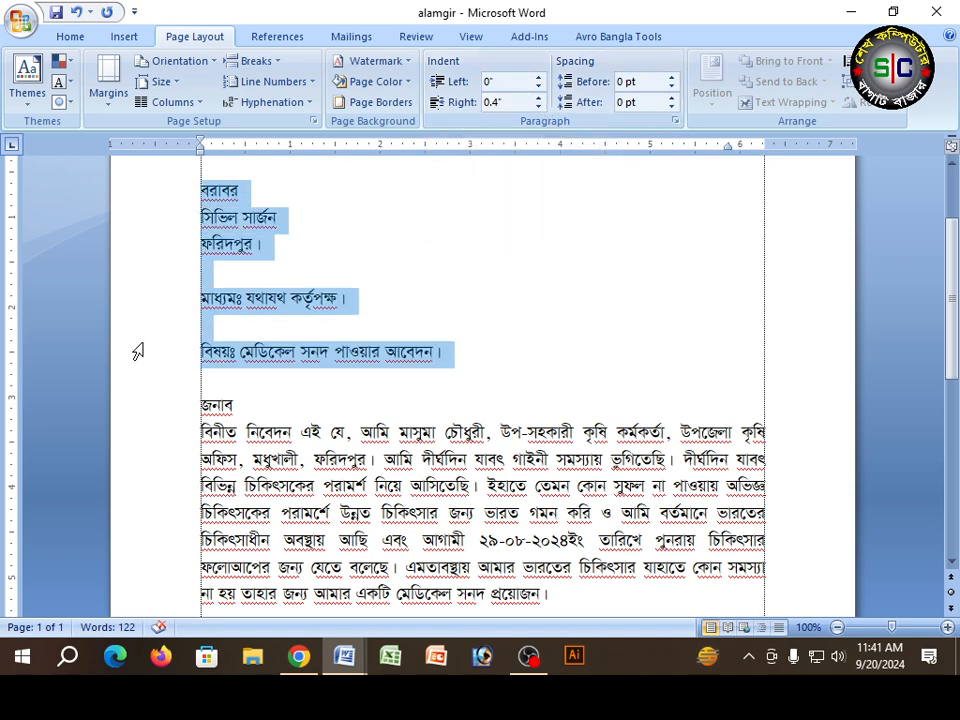
{"action": "left_click", "coordinate": [538, 106]}
{"action": "left_click", "coordinate": [538, 106]}
{"action": "left_click", "coordinate": [538, 106]}
{"action": "left_click", "coordinate": [538, 106]}
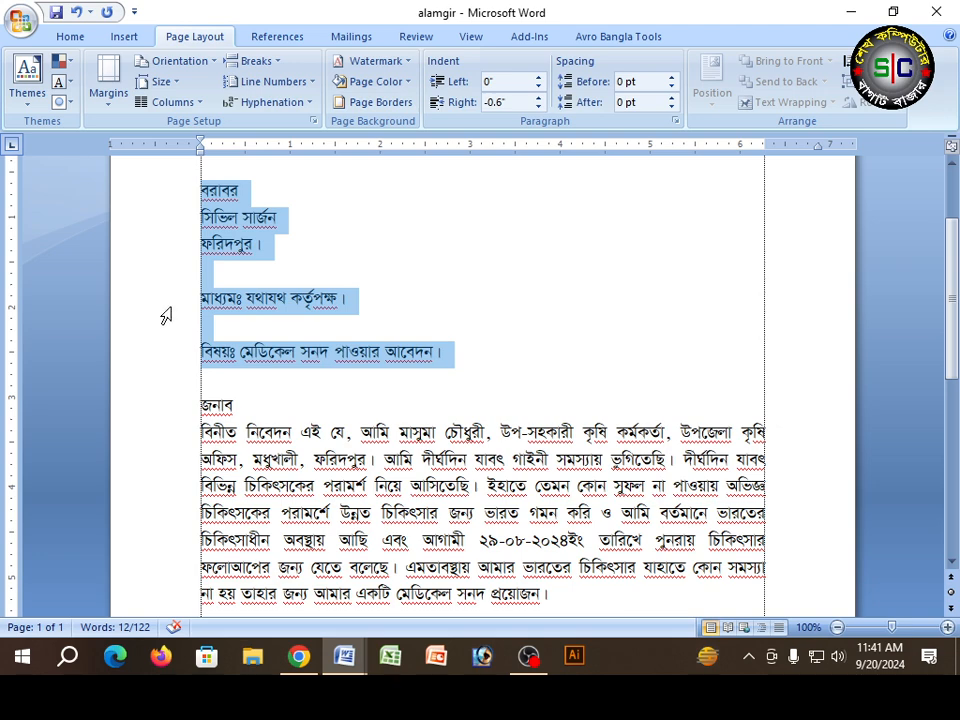
{"action": "left_click", "coordinate": [537, 106]}
{"action": "left_click", "coordinate": [537, 106]}
{"action": "left_click", "coordinate": [537, 106]}
{"action": "left_click", "coordinate": [537, 106]}
{"action": "left_click", "coordinate": [538, 100]}
{"action": "left_click", "coordinate": [538, 100]}
{"action": "left_click", "coordinate": [538, 100]}
{"action": "left_click", "coordinate": [538, 100]}
Step: Right-align the lines from বরাবর through বিষয় and set their right indent to 1"
{"action": "left_click", "coordinate": [80, 37]}
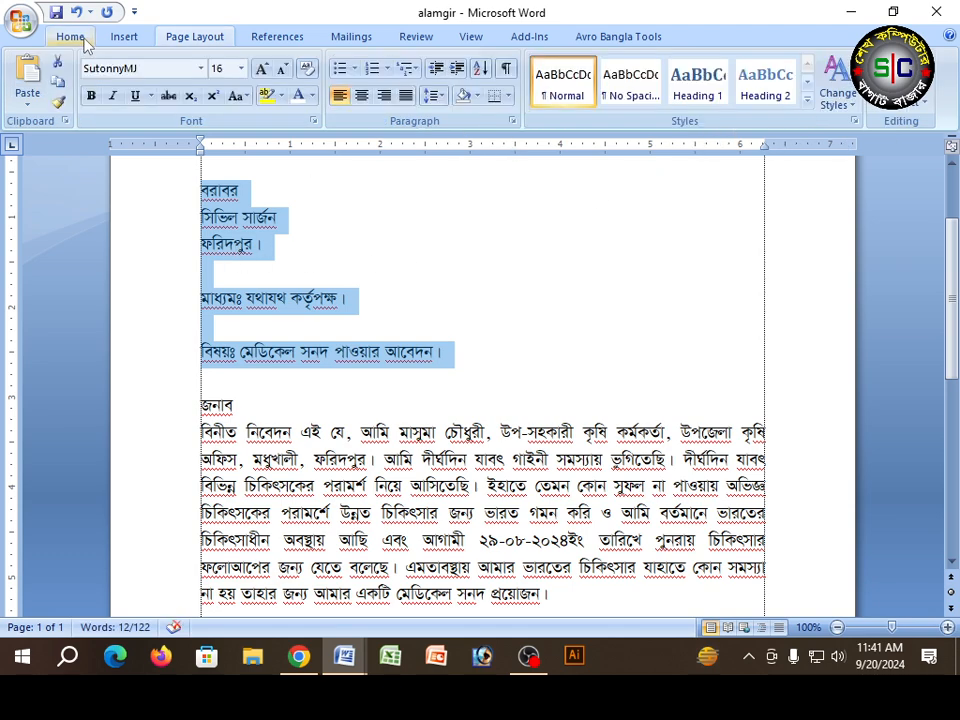
{"action": "left_click", "coordinate": [384, 95]}
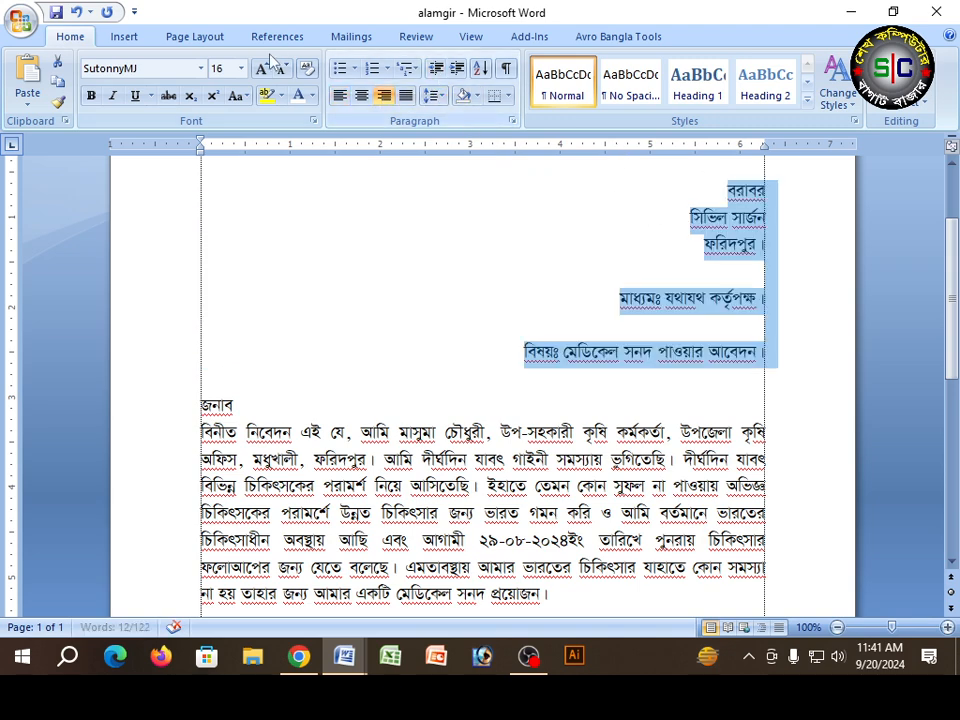
{"action": "left_click", "coordinate": [197, 36]}
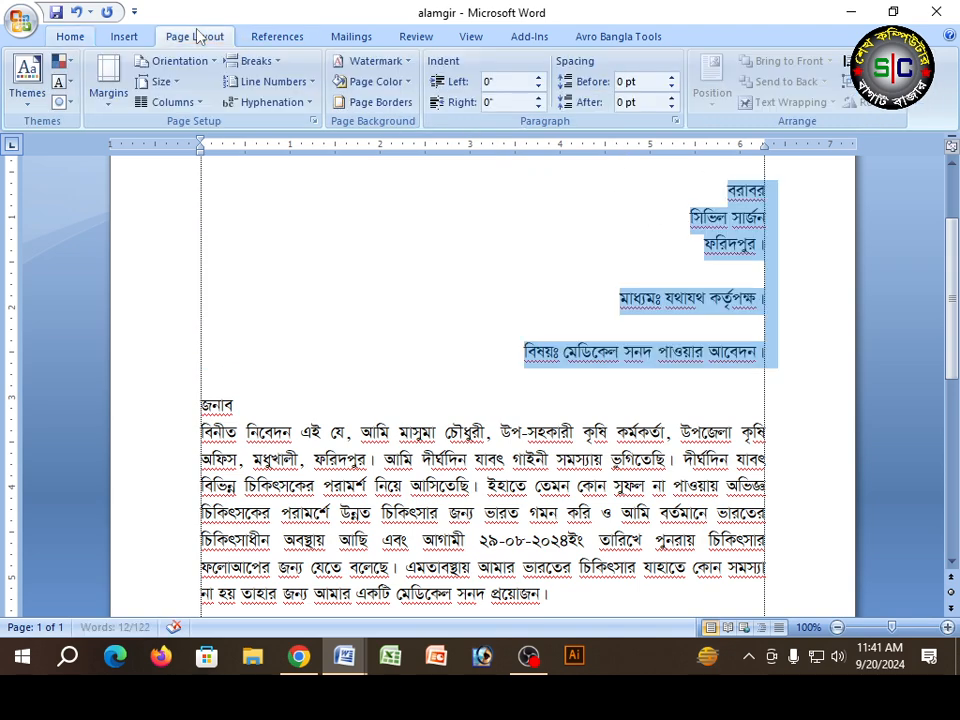
{"action": "left_click", "coordinate": [538, 98]}
{"action": "left_click", "coordinate": [538, 98]}
{"action": "left_click", "coordinate": [538, 98]}
{"action": "left_click", "coordinate": [538, 98]}
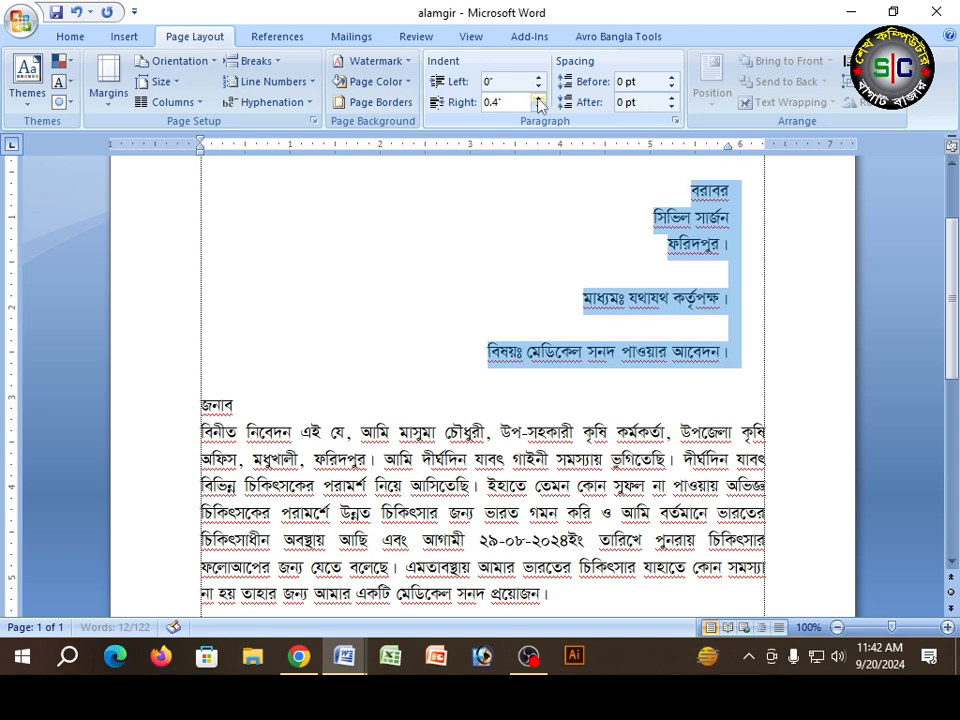
{"action": "left_click", "coordinate": [538, 98]}
{"action": "left_click", "coordinate": [538, 98]}
{"action": "left_click", "coordinate": [538, 98]}
{"action": "left_click", "coordinate": [538, 98]}
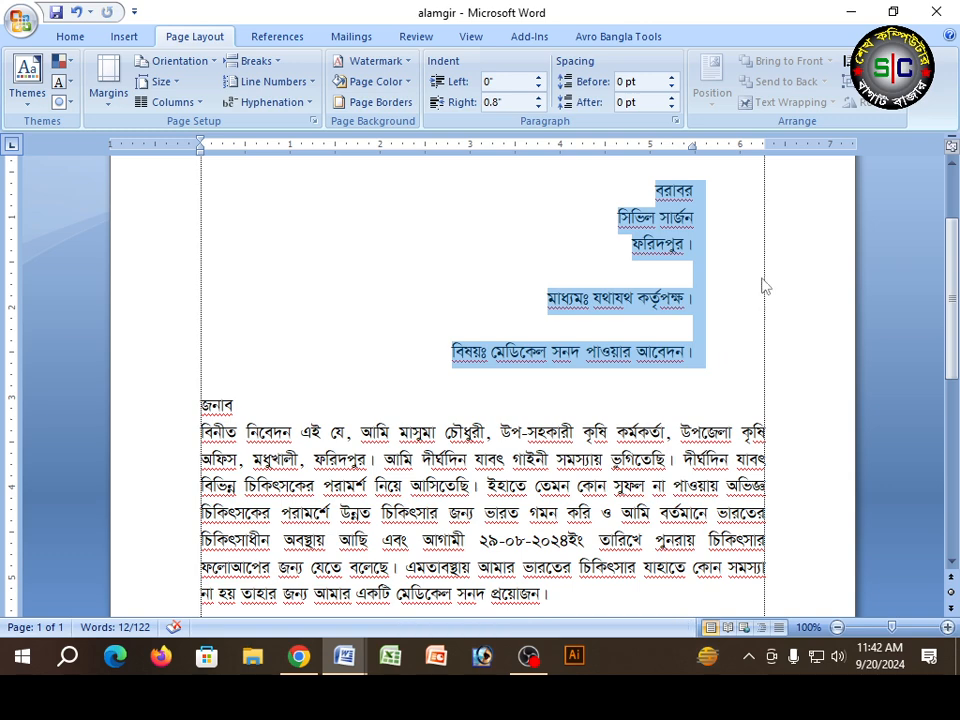
{"action": "left_click", "coordinate": [538, 97]}
{"action": "left_click", "coordinate": [538, 97]}
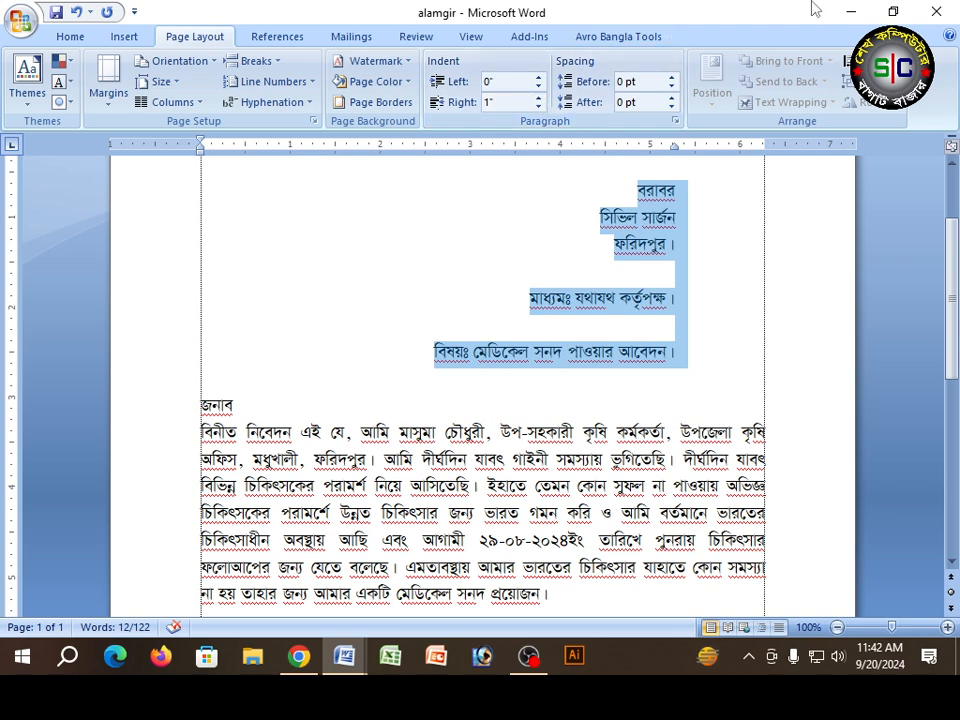
Step: Left-align the lines from বরাবর through বিষয় and set their left indent to 0.4"
{"action": "left_click", "coordinate": [70, 37]}
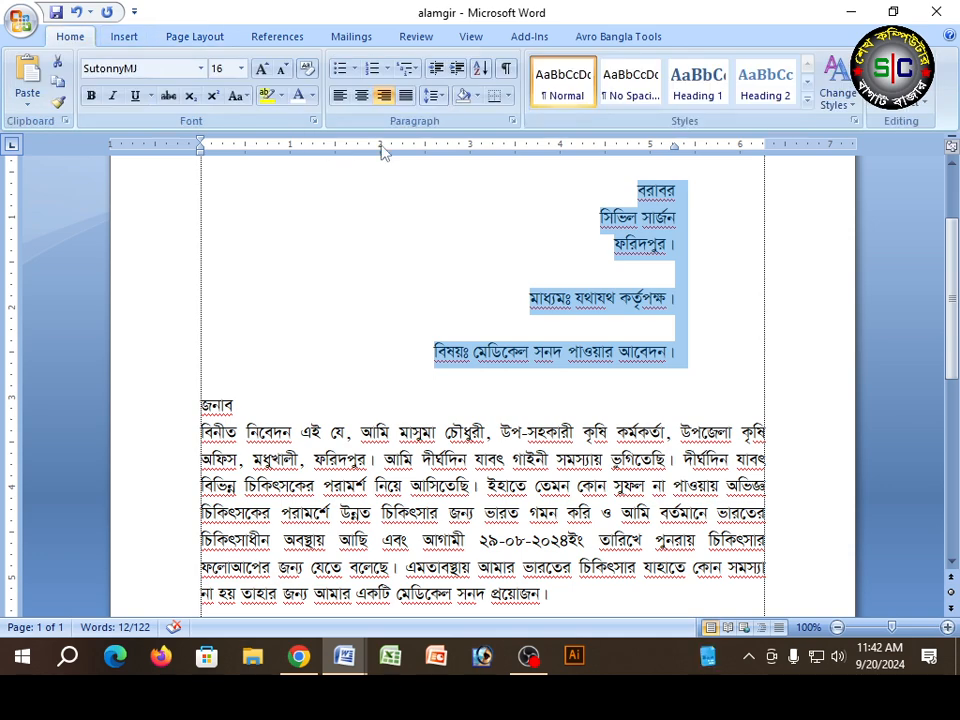
{"action": "key", "text": "ctrl+l"}
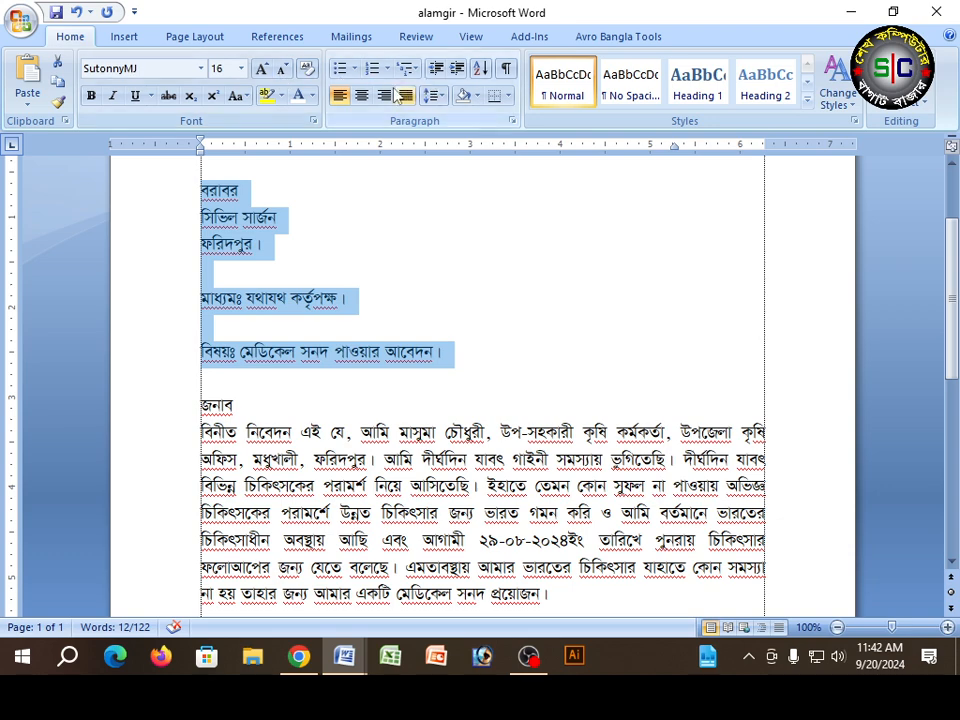
{"action": "left_click", "coordinate": [190, 36]}
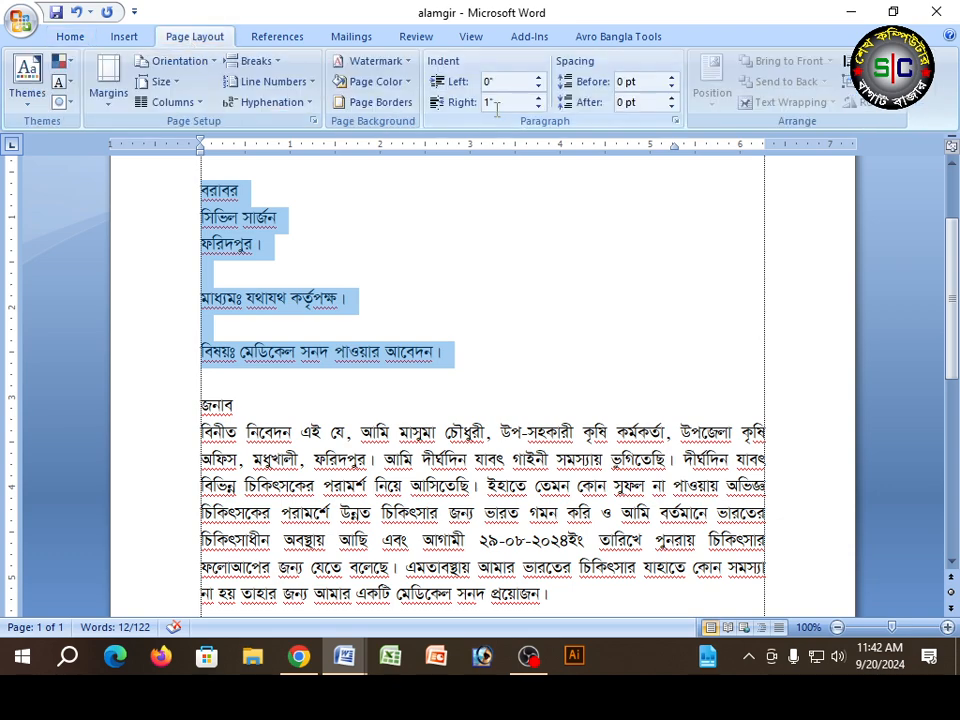
{"action": "left_click", "coordinate": [539, 77]}
{"action": "left_click", "coordinate": [539, 77]}
{"action": "left_click", "coordinate": [539, 77]}
{"action": "left_click", "coordinate": [539, 77]}
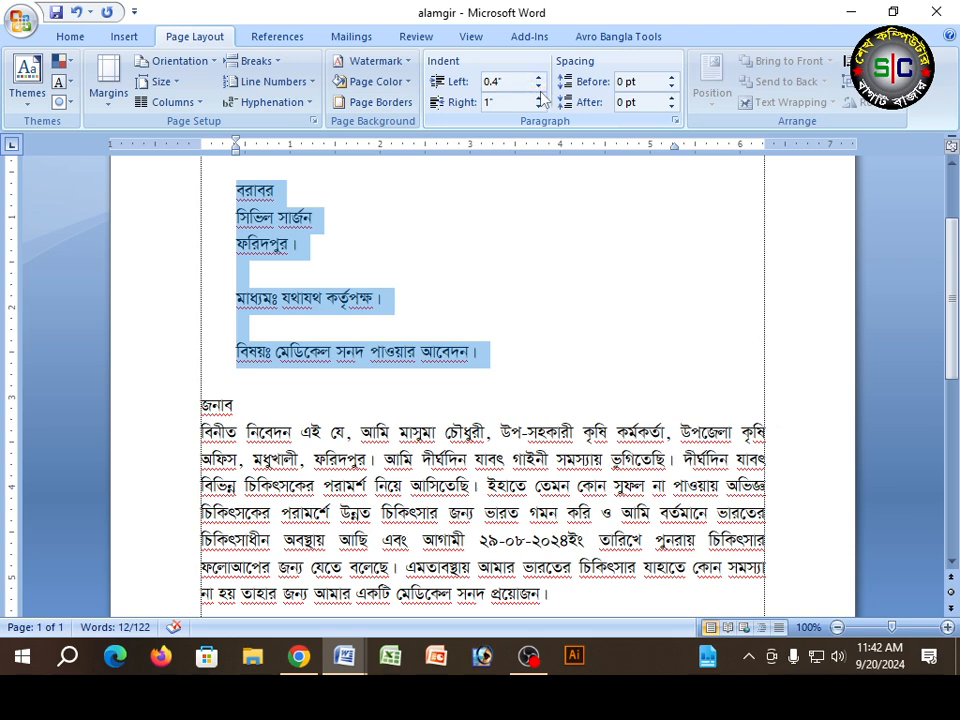
Step: Lower the left indent of the lines from বরাবর through বিষয় to -1.2", past the page edge
{"action": "left_click", "coordinate": [539, 88]}
{"action": "left_click", "coordinate": [539, 88]}
{"action": "left_click", "coordinate": [539, 88]}
{"action": "left_click", "coordinate": [539, 88]}
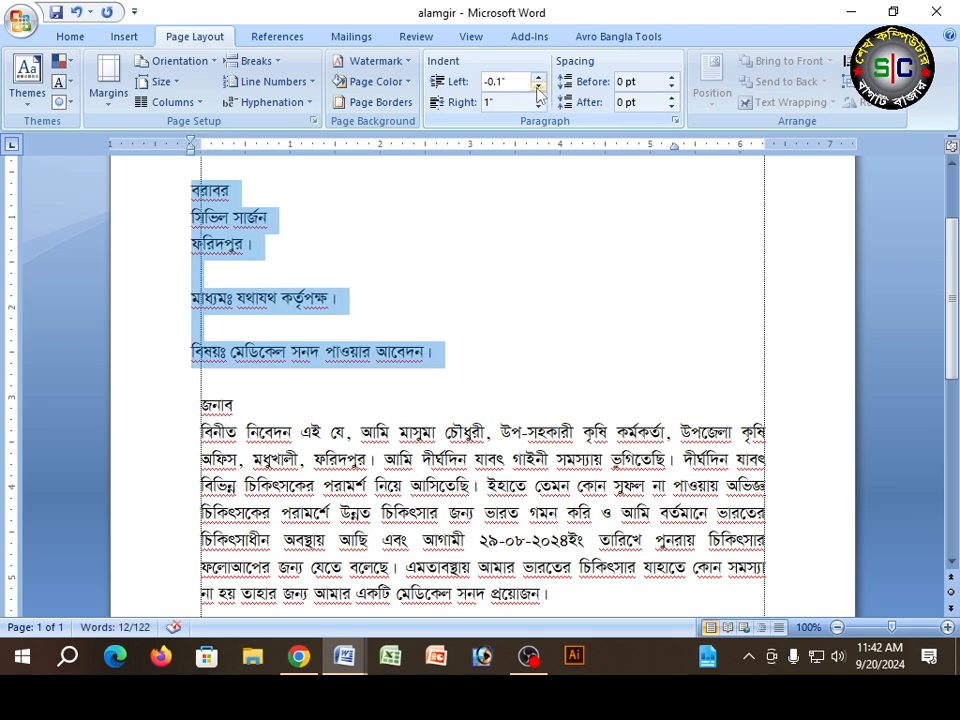
{"action": "left_click", "coordinate": [539, 88]}
{"action": "left_click", "coordinate": [539, 88]}
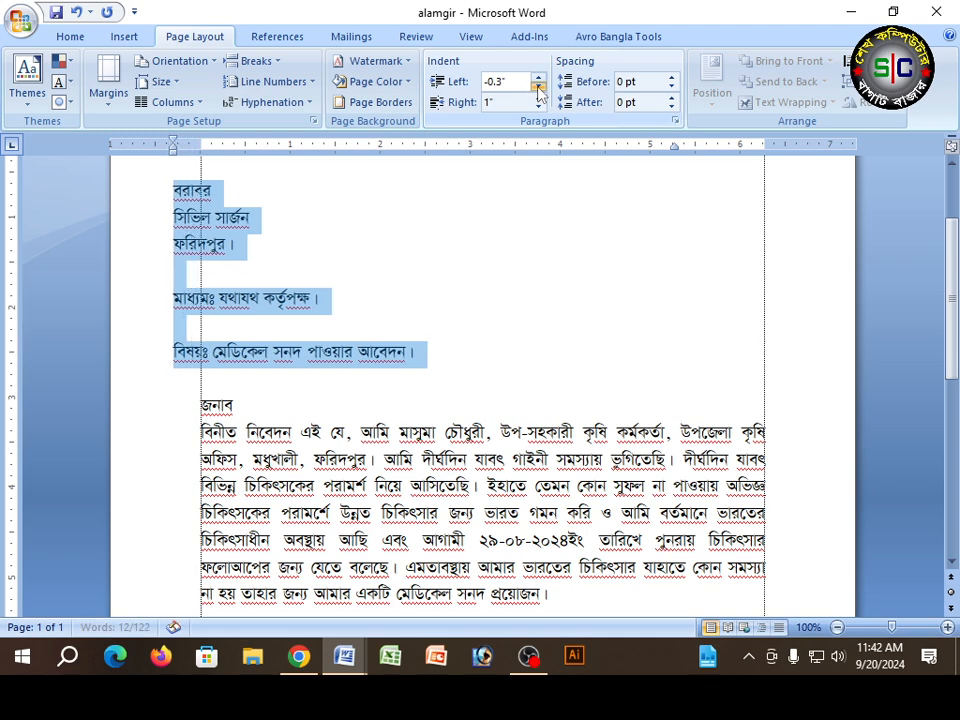
{"action": "left_click", "coordinate": [539, 88]}
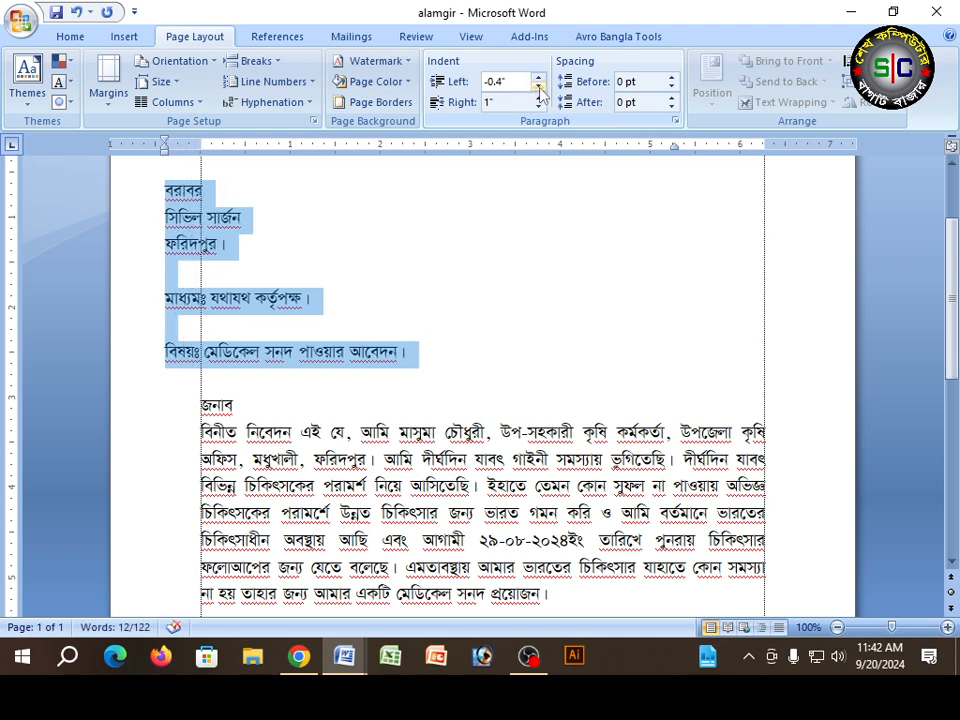
{"action": "left_click", "coordinate": [539, 88]}
{"action": "left_click", "coordinate": [539, 88]}
{"action": "left_click", "coordinate": [539, 88]}
{"action": "left_click", "coordinate": [539, 88]}
{"action": "left_click", "coordinate": [539, 88]}
{"action": "left_click", "coordinate": [539, 88]}
{"action": "left_click", "coordinate": [539, 88]}
{"action": "left_click", "coordinate": [539, 88]}
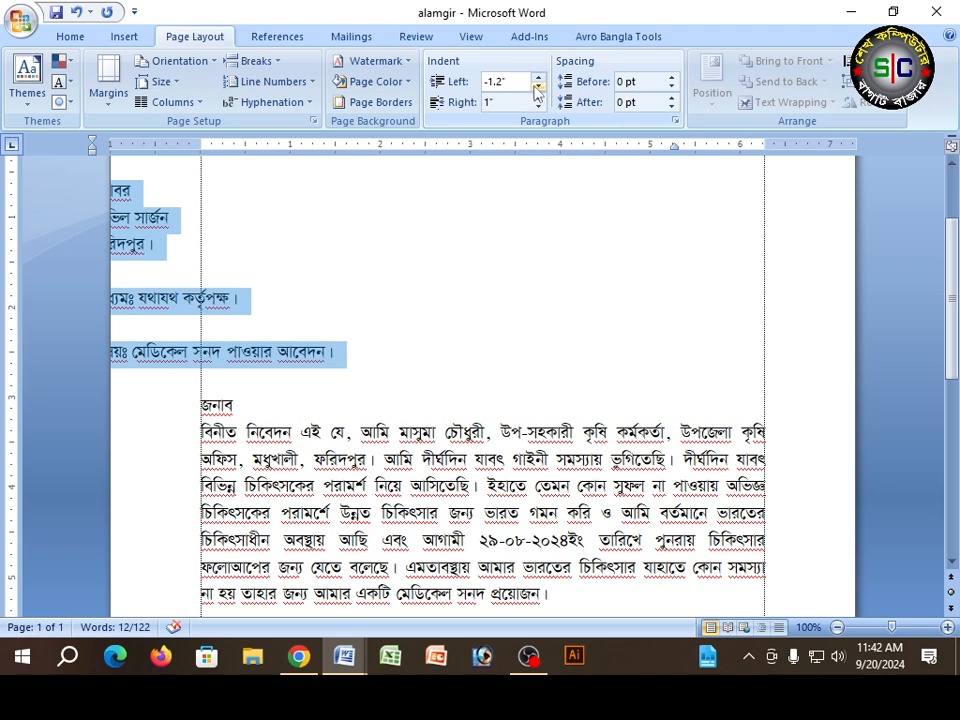
Step: Return the left indent of the lines from বরাবর through বিষয় to 0"
{"action": "left_click", "coordinate": [538, 77]}
{"action": "left_click", "coordinate": [538, 77]}
{"action": "left_click", "coordinate": [538, 77]}
{"action": "left_click", "coordinate": [538, 77]}
{"action": "left_click", "coordinate": [538, 77]}
{"action": "left_click", "coordinate": [538, 77]}
{"action": "left_click", "coordinate": [538, 77]}
{"action": "left_click", "coordinate": [538, 77]}
{"action": "left_click", "coordinate": [538, 77]}
{"action": "left_click", "coordinate": [538, 77]}
{"action": "left_click", "coordinate": [538, 77]}
{"action": "left_click", "coordinate": [538, 77]}
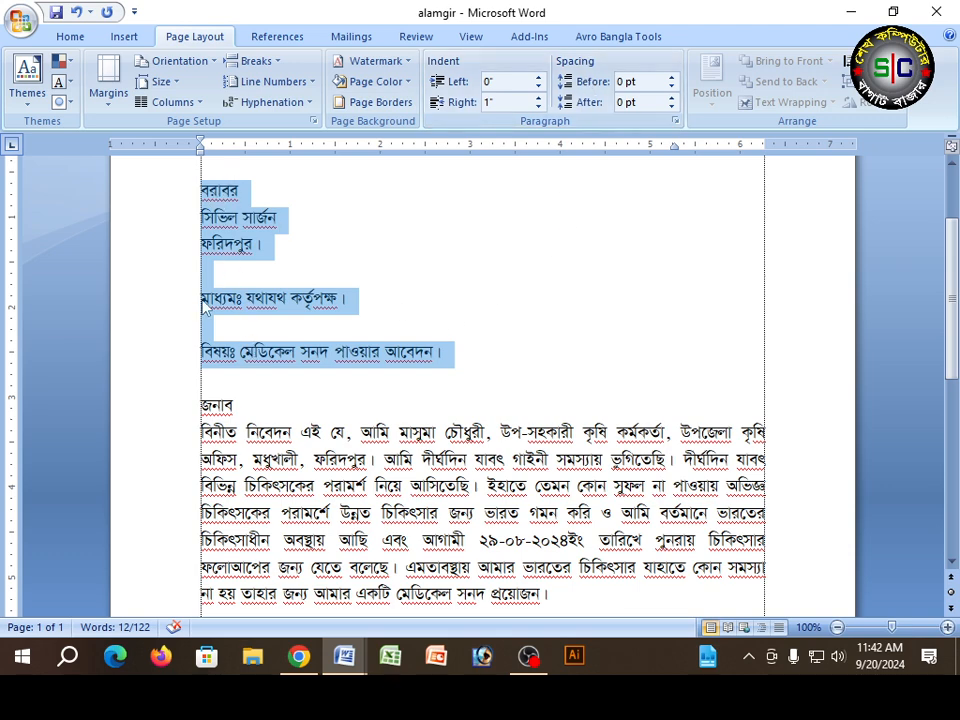
{"action": "left_click", "coordinate": [160, 165]}
{"action": "left_click_drag", "start_coordinate": [165, 190], "coordinate": [195, 540]}
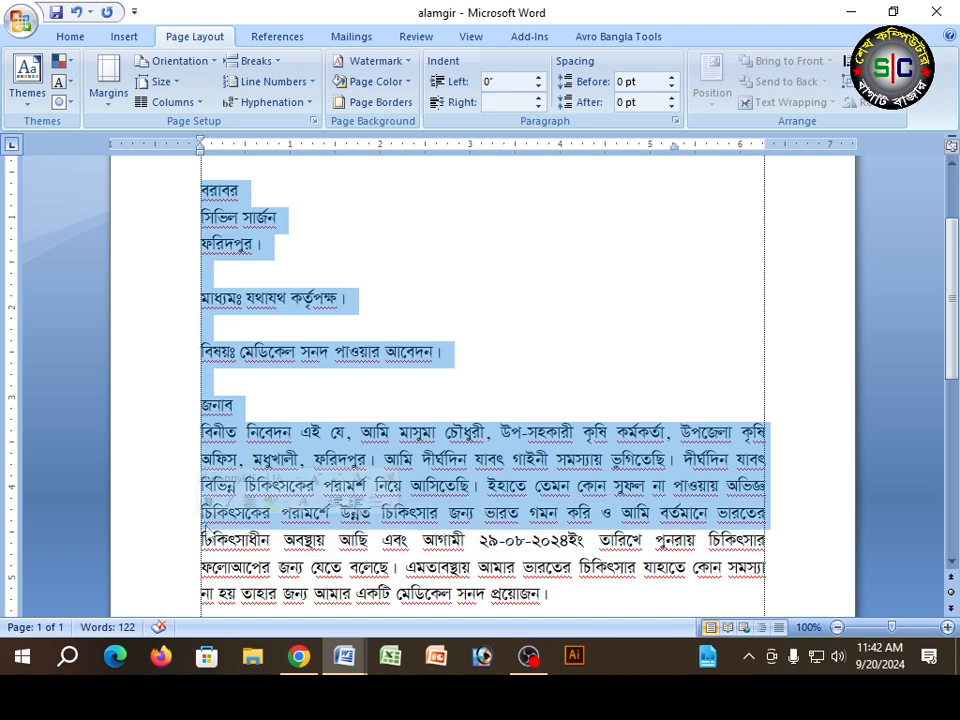
{"action": "scroll", "coordinate": [343, 343], "scroll_direction": "down", "scroll_amount": 3}
{"action": "left_click", "coordinate": [225, 244]}
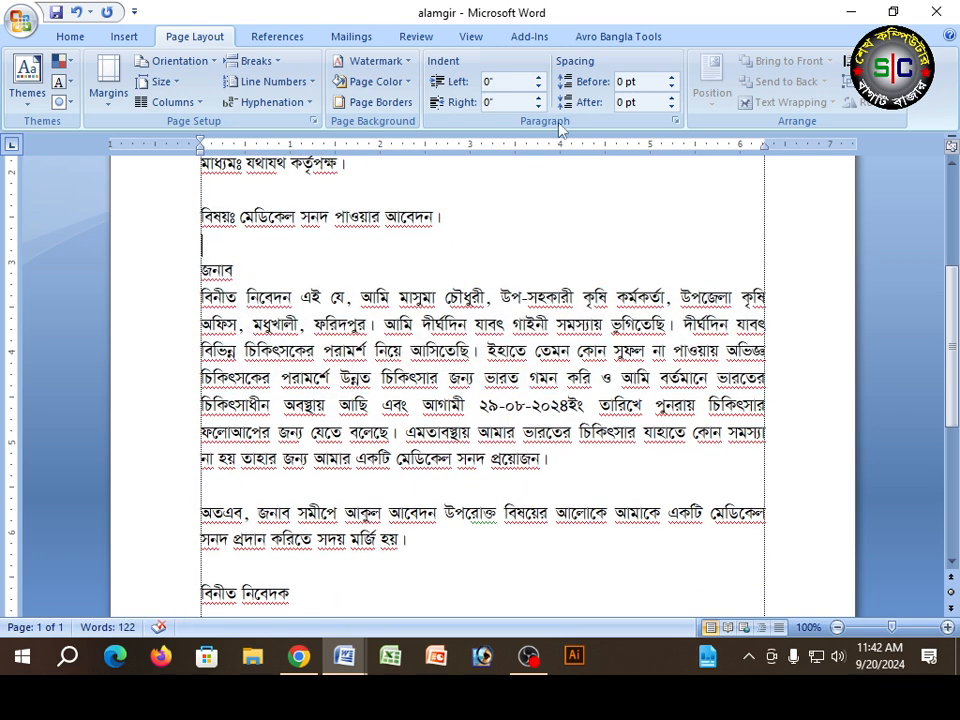
{"action": "scroll", "coordinate": [546, 176], "scroll_direction": "up", "scroll_amount": 2}
{"action": "left_click", "coordinate": [370, 255]}
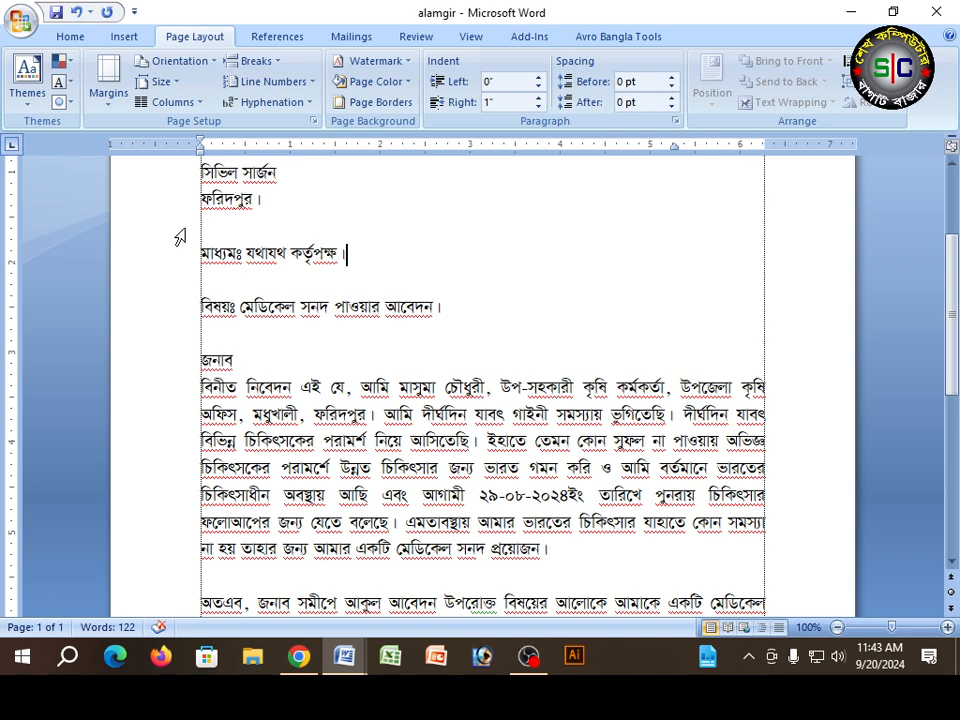
{"action": "left_click", "coordinate": [156, 258]}
{"action": "scroll", "coordinate": [401, 279], "scroll_direction": "up", "scroll_amount": 2}
Step: Set the spacing before the paragraphs from সিভিল সার্জন through the মাধ্যমঃ line to 48 pt and check the result
{"action": "left_click_drag", "start_coordinate": [167, 263], "coordinate": [167, 350]}
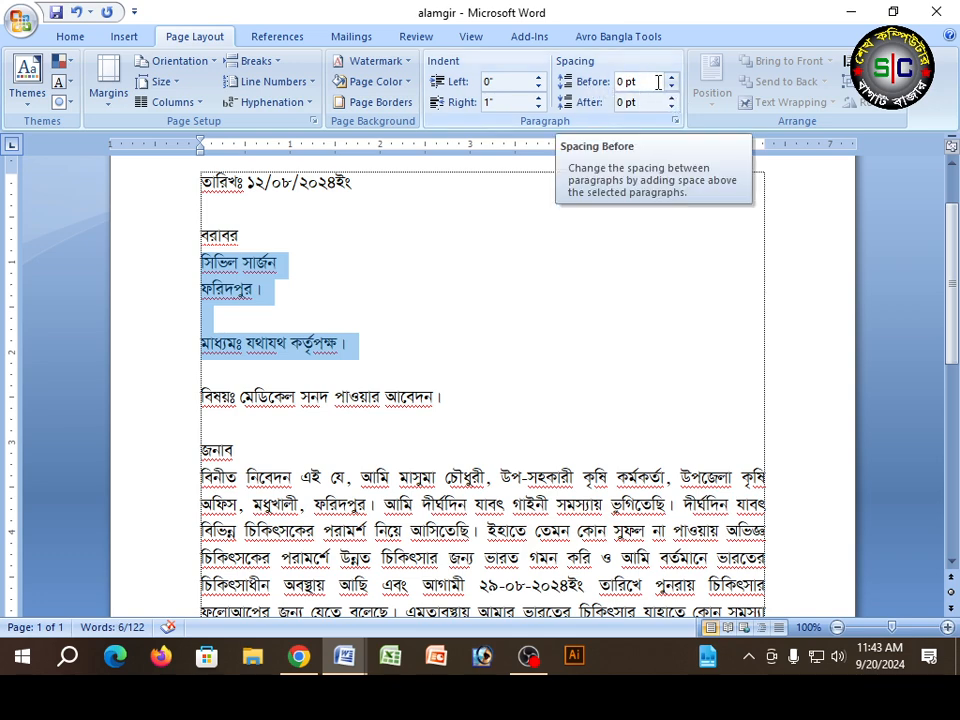
{"action": "left_click", "coordinate": [672, 88]}
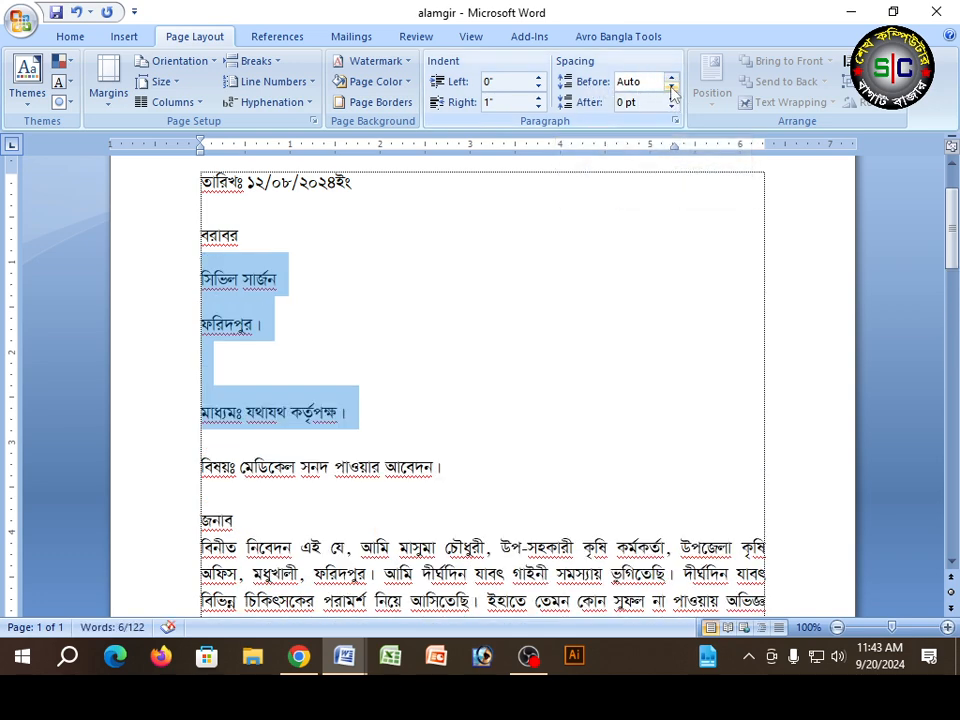
{"action": "left_click", "coordinate": [672, 82]}
{"action": "left_click", "coordinate": [672, 82]}
{"action": "left_click", "coordinate": [672, 82]}
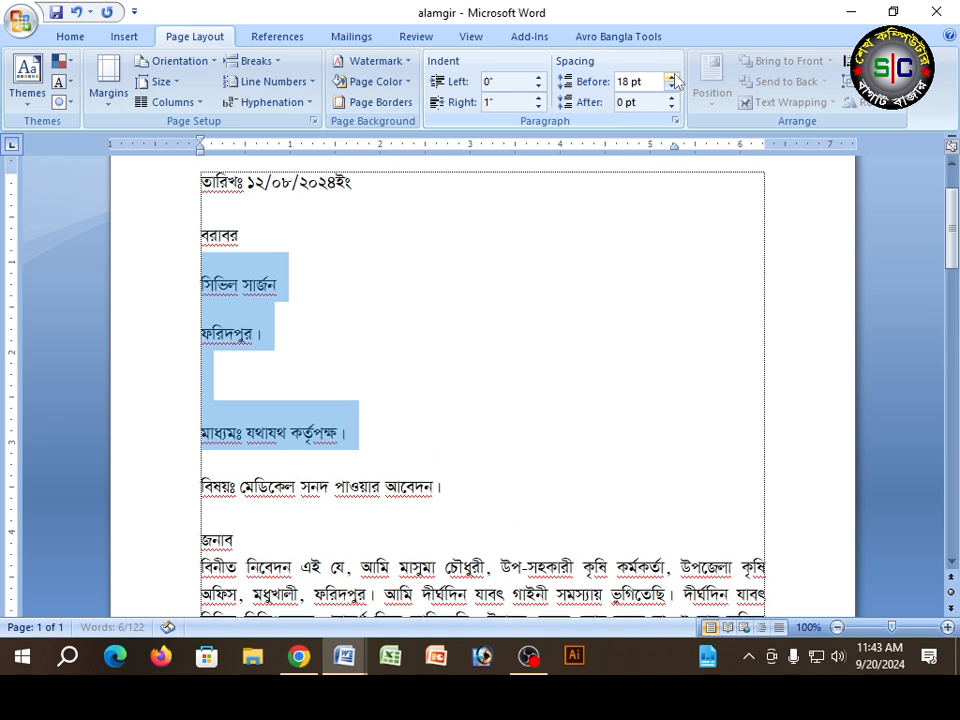
{"action": "left_click", "coordinate": [672, 82]}
{"action": "left_click", "coordinate": [672, 82]}
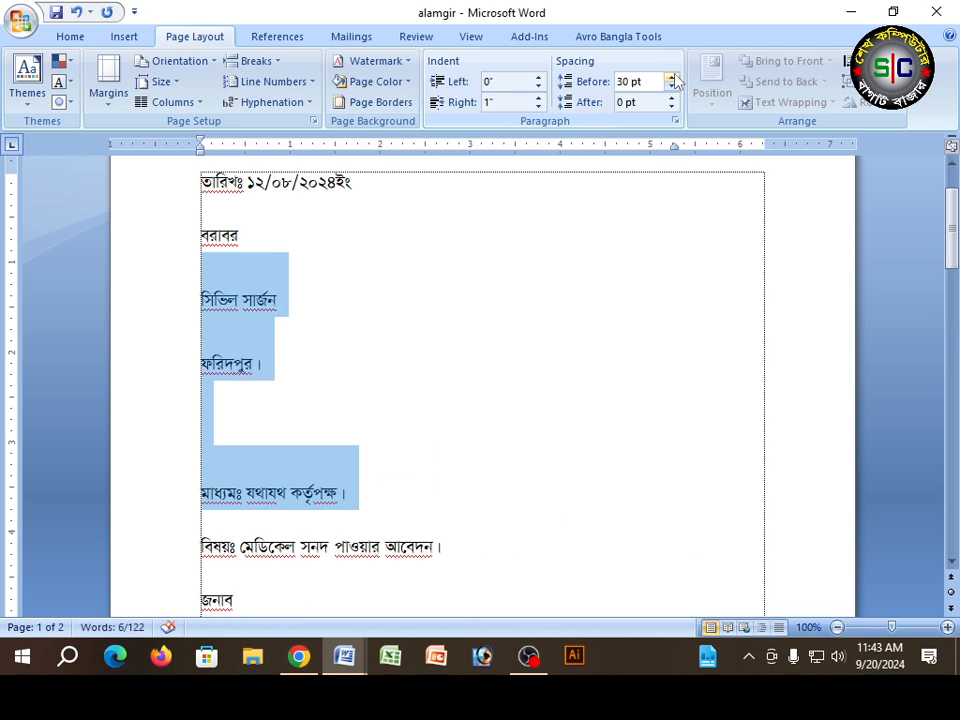
{"action": "left_click", "coordinate": [672, 82]}
{"action": "left_click", "coordinate": [672, 82]}
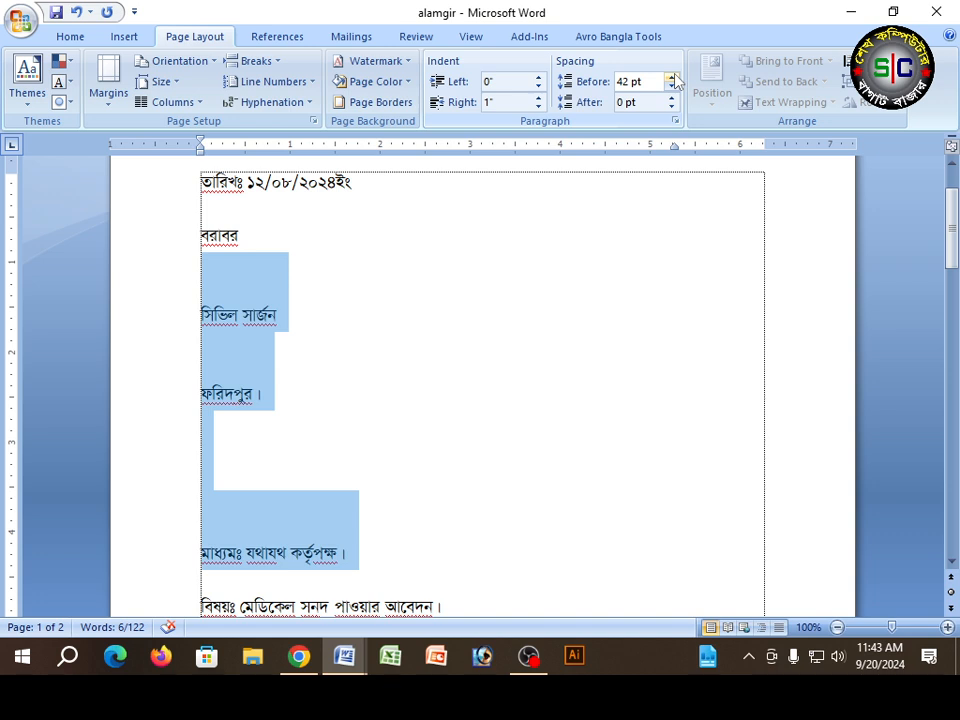
{"action": "left_click", "coordinate": [672, 82]}
{"action": "scroll", "coordinate": [242, 262], "scroll_direction": "down", "scroll_amount": 2}
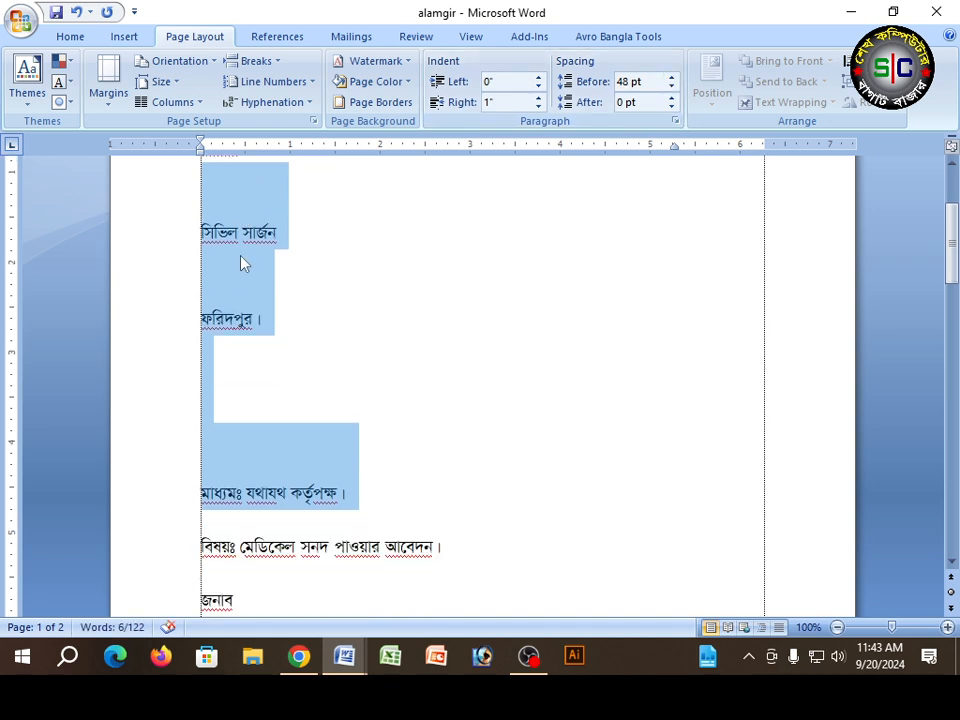
{"action": "scroll", "coordinate": [240, 253], "scroll_direction": "up", "scroll_amount": 1}
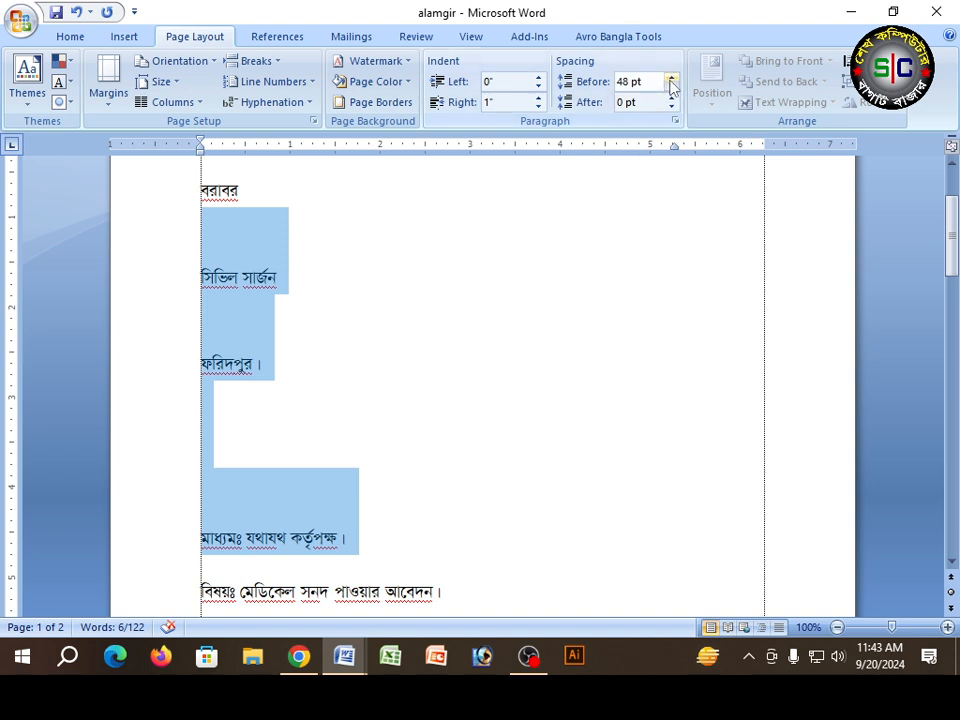
Step: Reduce the spacing before the paragraphs from সিভিল সার্জন through the মাধ্যমঃ line to 18 pt
{"action": "left_click", "coordinate": [672, 89]}
{"action": "left_click", "coordinate": [672, 89]}
{"action": "left_click", "coordinate": [672, 89]}
{"action": "left_click", "coordinate": [672, 89]}
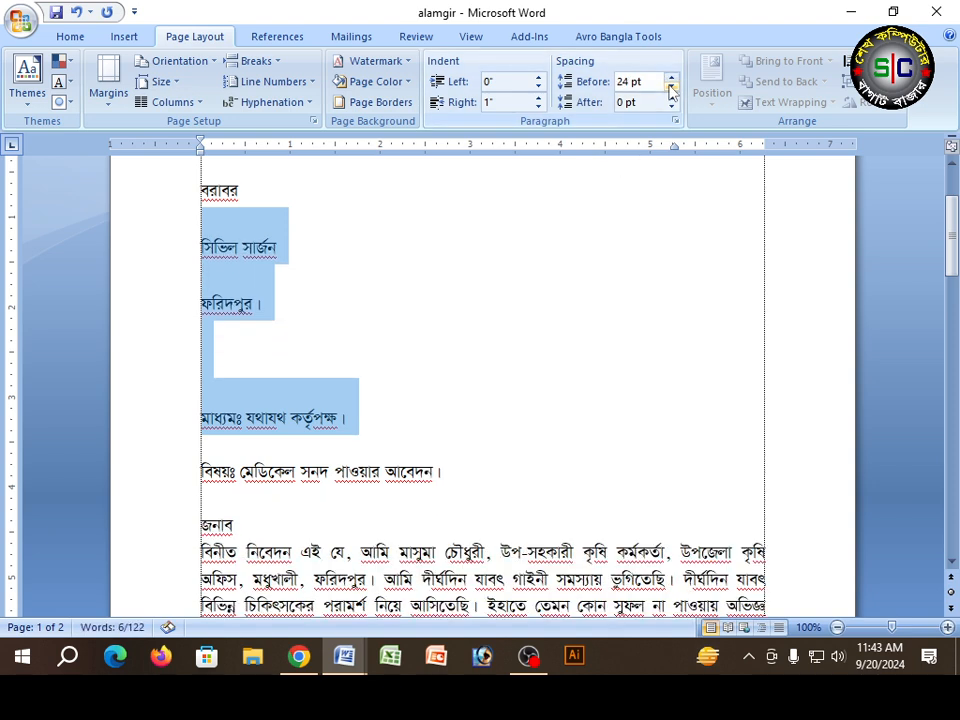
{"action": "left_click", "coordinate": [672, 89]}
Step: Set the spacing before the paragraphs from বরাবর through the মাধ্যমঃ line to 30 pt
{"action": "left_click_drag", "start_coordinate": [167, 197], "coordinate": [176, 387]}
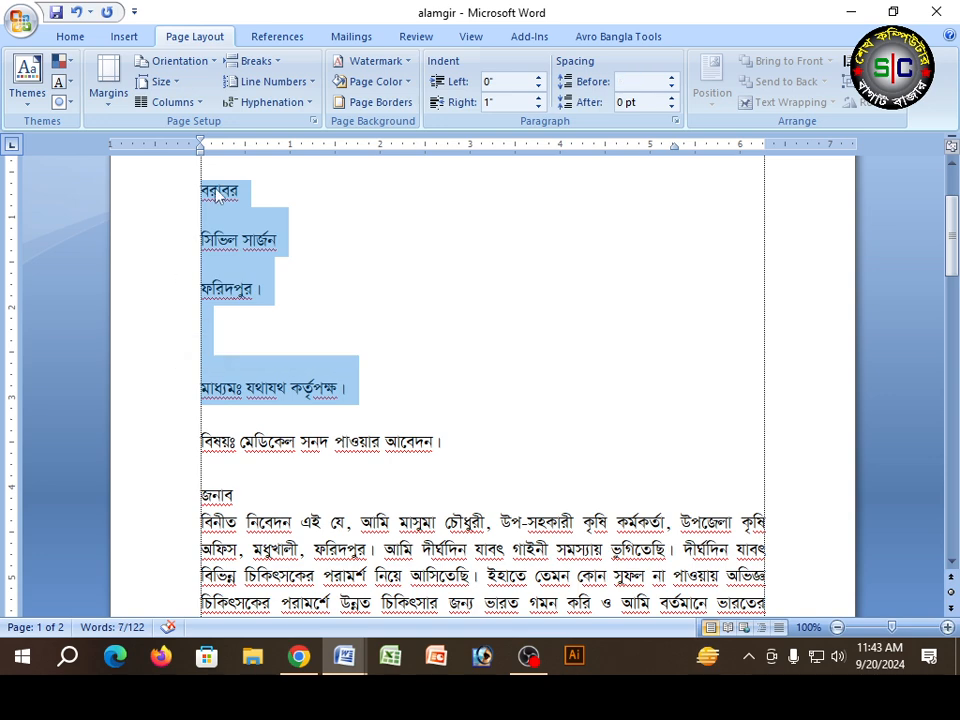
{"action": "left_click", "coordinate": [672, 78]}
{"action": "left_click", "coordinate": [672, 78]}
{"action": "left_click", "coordinate": [672, 78]}
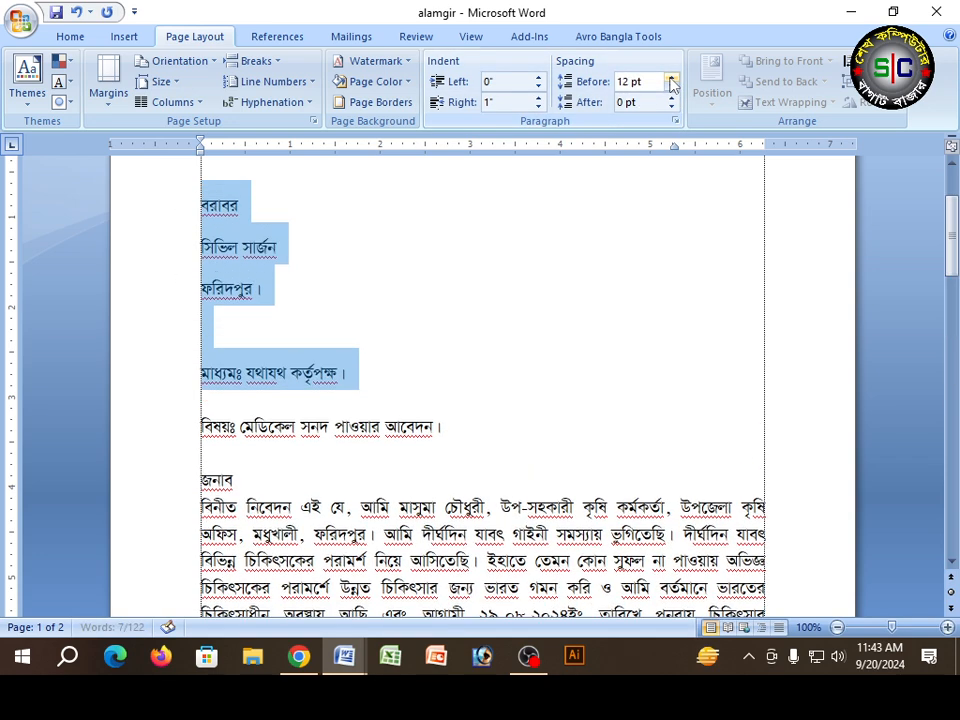
{"action": "left_click", "coordinate": [672, 78]}
{"action": "left_click", "coordinate": [672, 78]}
{"action": "left_click", "coordinate": [672, 78]}
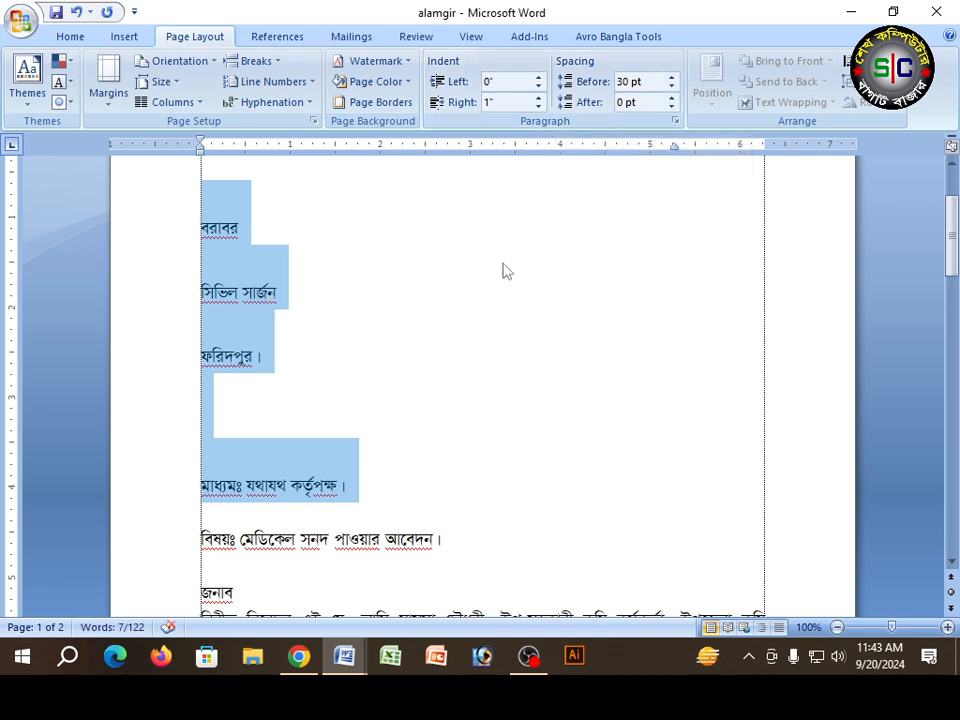
Step: Set the spacing before the body paragraph beginning বিনীত নিবেদন to 48 pt
{"action": "scroll", "coordinate": [325, 319], "scroll_direction": "down", "scroll_amount": 3}
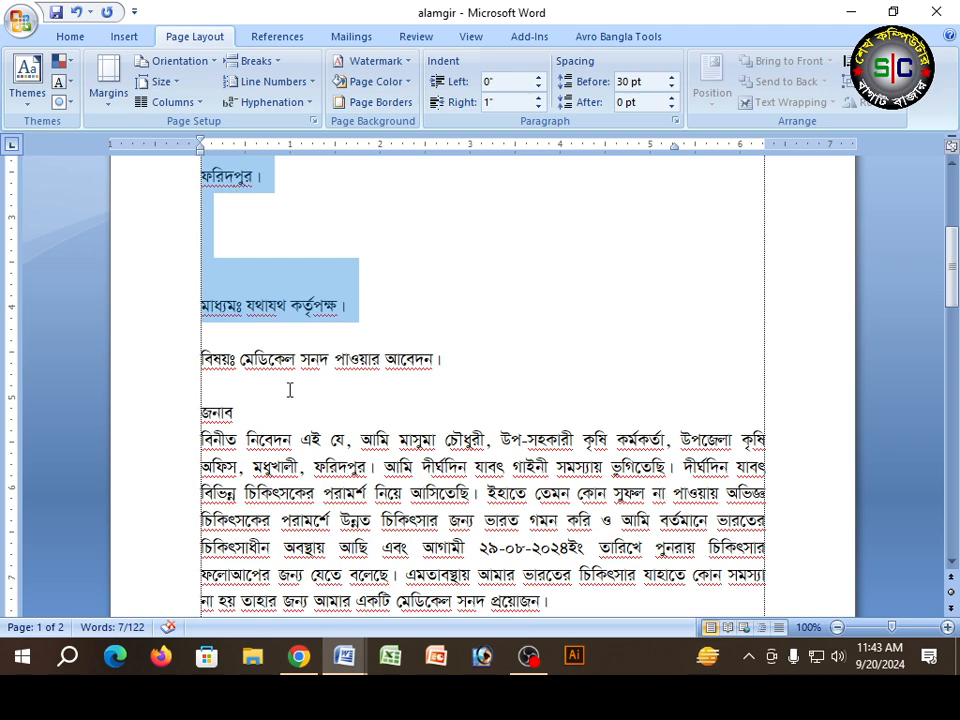
{"action": "scroll", "coordinate": [270, 407], "scroll_direction": "down", "scroll_amount": 2}
{"action": "left_click_drag", "start_coordinate": [152, 331], "coordinate": [154, 412]}
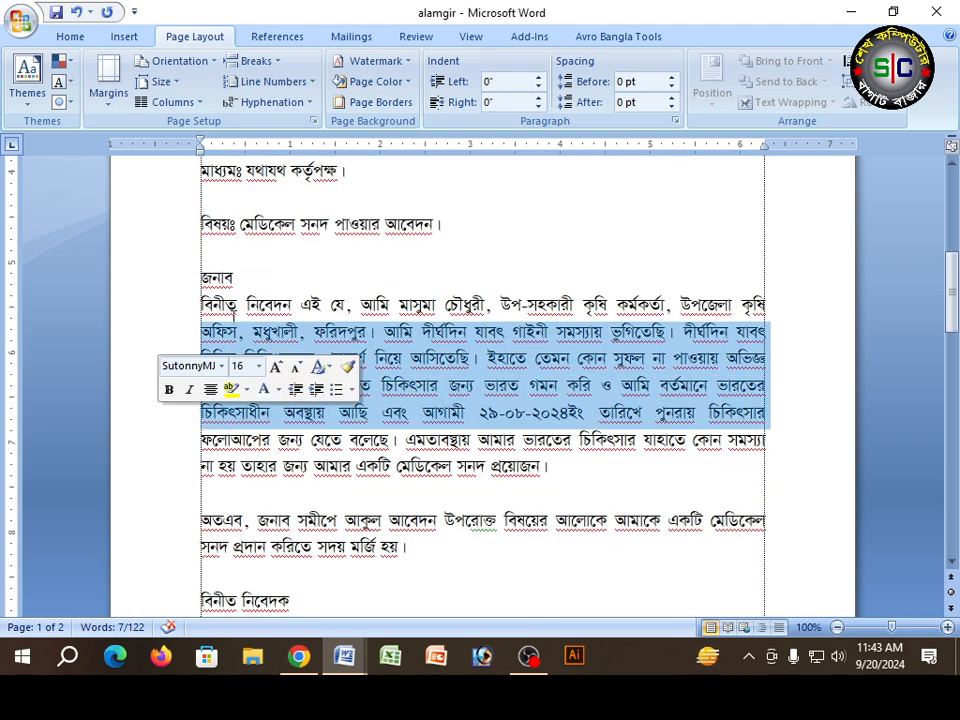
{"action": "left_click", "coordinate": [672, 78]}
{"action": "left_click", "coordinate": [672, 78]}
{"action": "left_click", "coordinate": [672, 78]}
{"action": "left_click", "coordinate": [672, 78]}
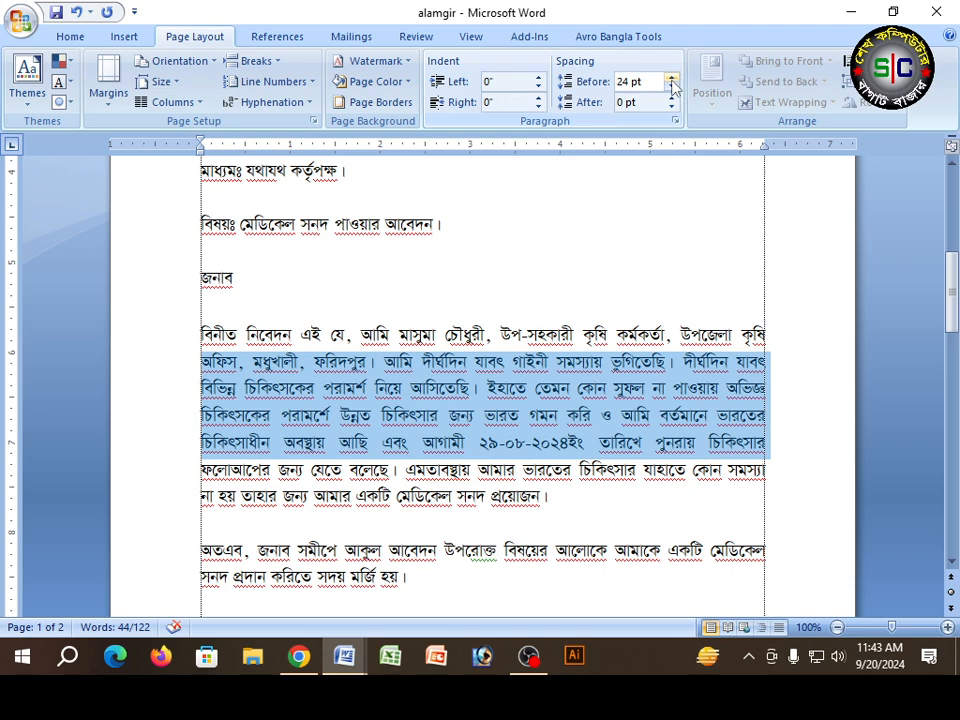
{"action": "left_click", "coordinate": [672, 80]}
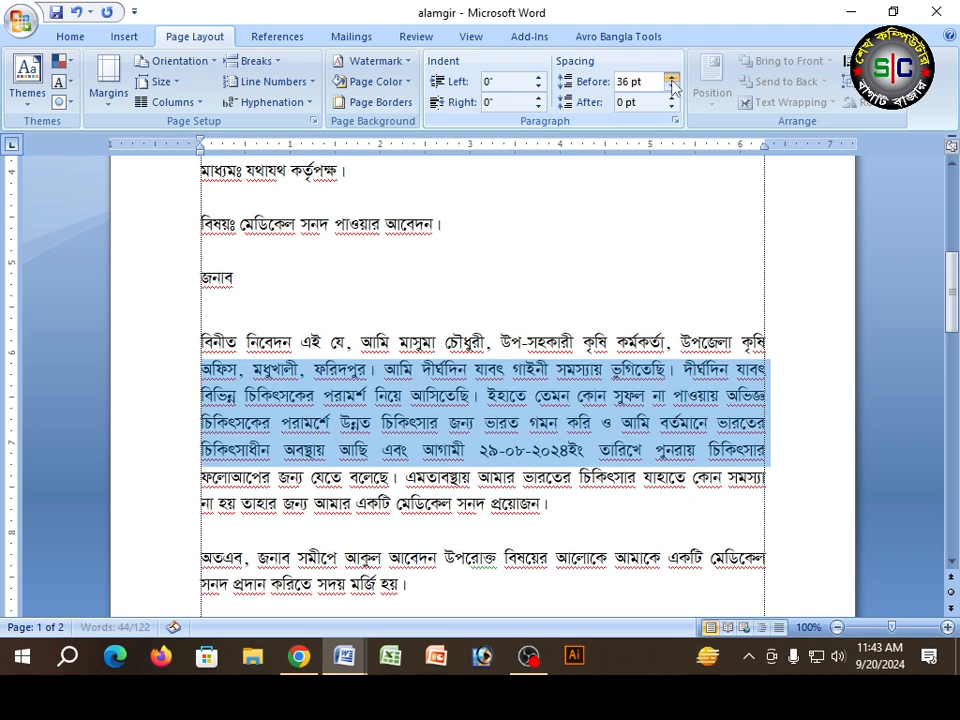
{"action": "left_click", "coordinate": [672, 80]}
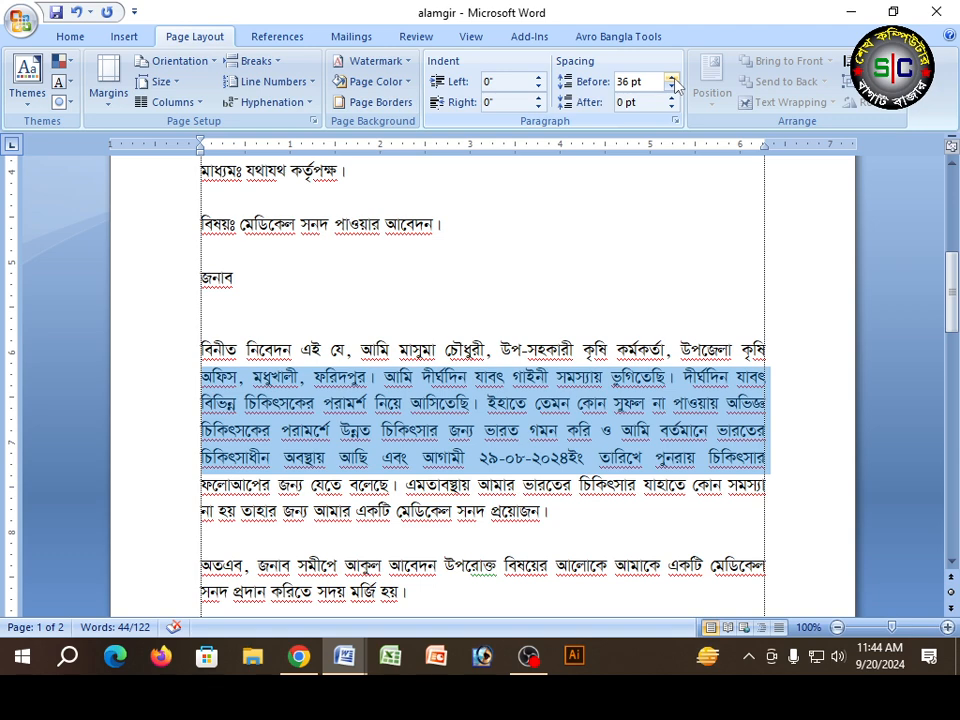
{"action": "left_click", "coordinate": [672, 79]}
{"action": "left_click", "coordinate": [672, 79]}
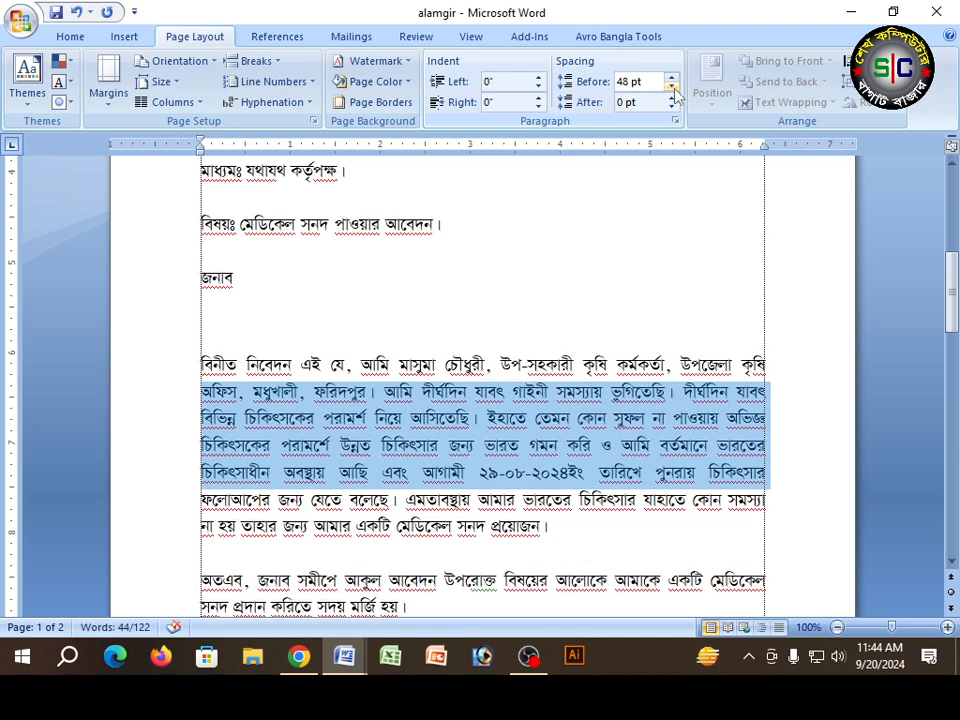
Step: Reduce the spacing before the body paragraph beginning বিনীত নিবেদন to 0 pt
{"action": "left_click", "coordinate": [672, 88]}
{"action": "left_click", "coordinate": [672, 88]}
{"action": "left_click", "coordinate": [672, 88]}
{"action": "left_click", "coordinate": [672, 88]}
{"action": "left_click", "coordinate": [672, 88]}
{"action": "left_click", "coordinate": [672, 88]}
{"action": "left_click", "coordinate": [672, 88]}
{"action": "left_click", "coordinate": [672, 88]}
{"action": "left_click", "coordinate": [672, 79]}
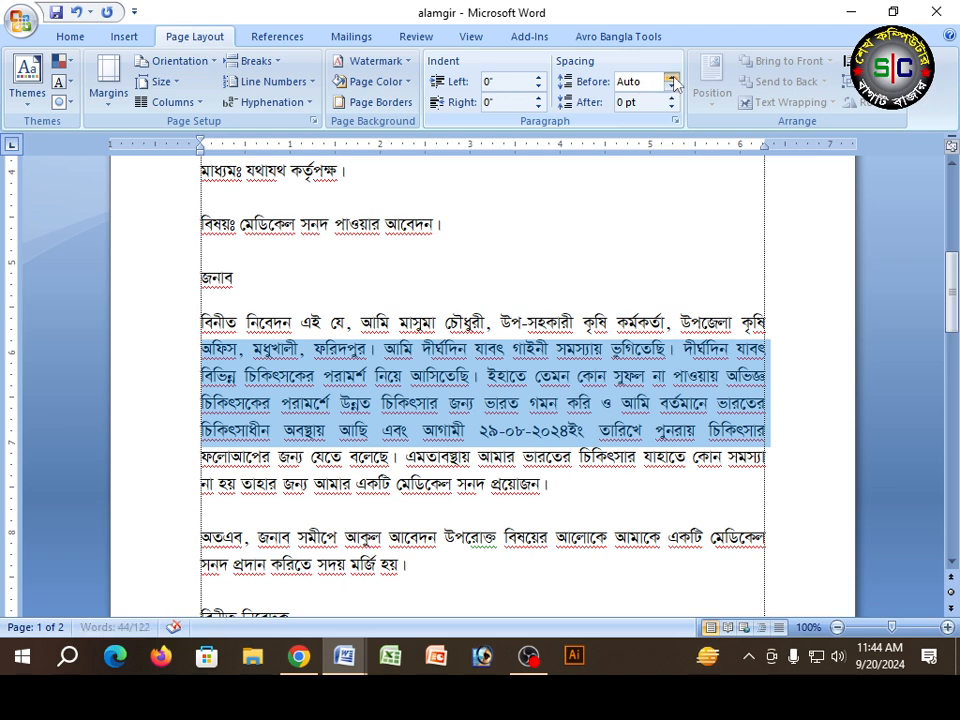
{"action": "left_click", "coordinate": [672, 88]}
Step: Try a spacing of 12 pt after the বিনীত নিবেদন body paragraph and return it to 0 pt
{"action": "left_click", "coordinate": [672, 97]}
{"action": "left_click", "coordinate": [672, 97]}
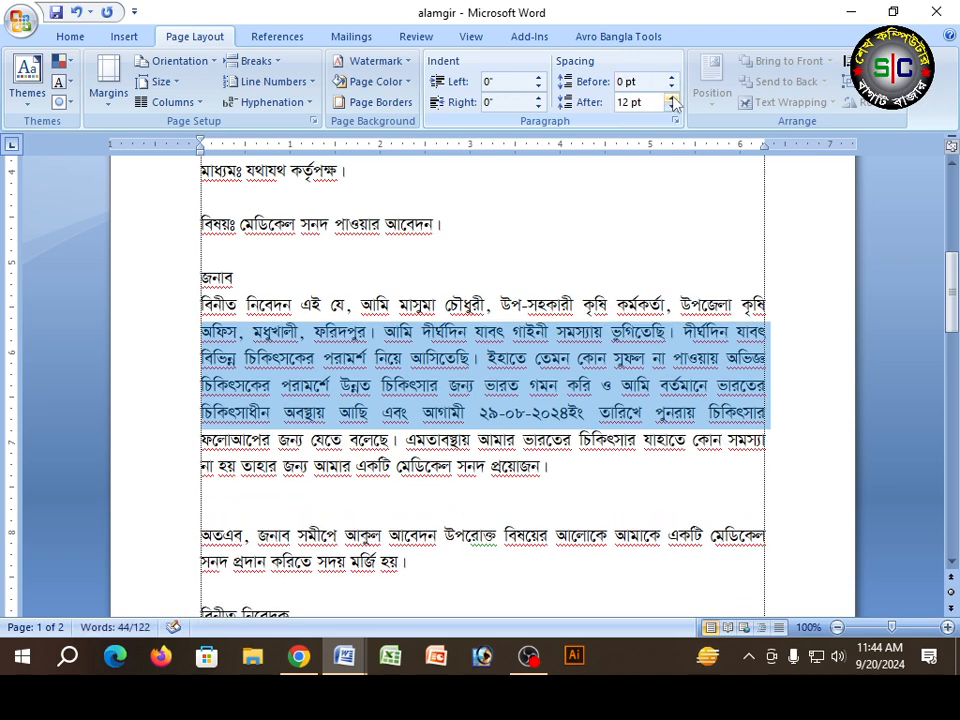
{"action": "left_click", "coordinate": [672, 108]}
{"action": "left_click", "coordinate": [672, 108]}
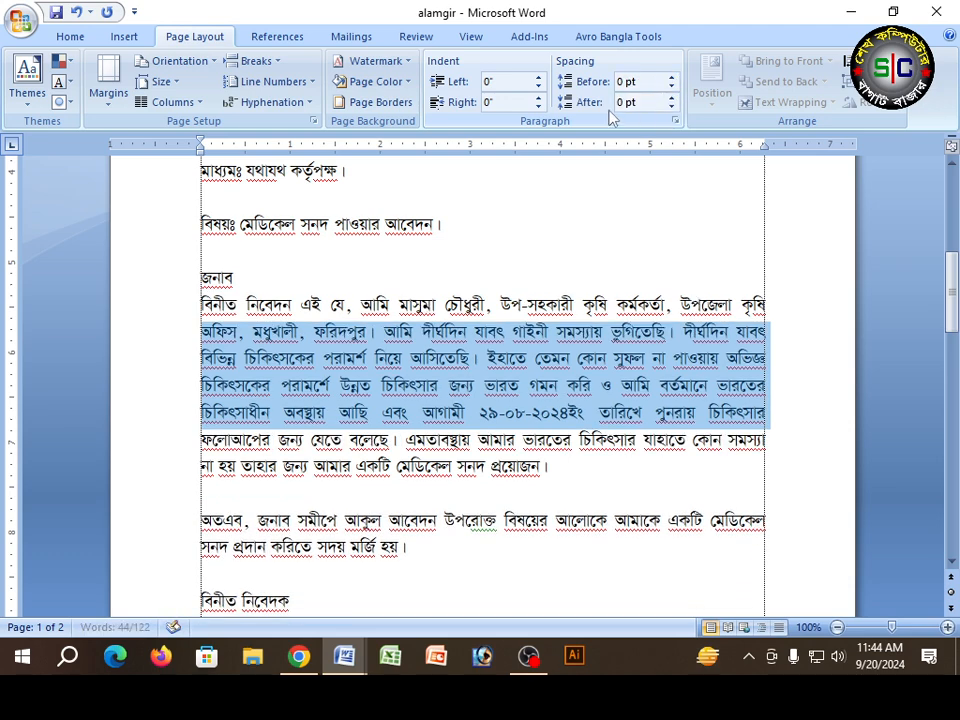
Step: Increase the spacing after the বিনীত নিবেদন body paragraph to 42 pt
{"action": "left_click", "coordinate": [672, 98]}
{"action": "left_click", "coordinate": [672, 98]}
{"action": "left_click", "coordinate": [672, 98]}
{"action": "left_click", "coordinate": [672, 98]}
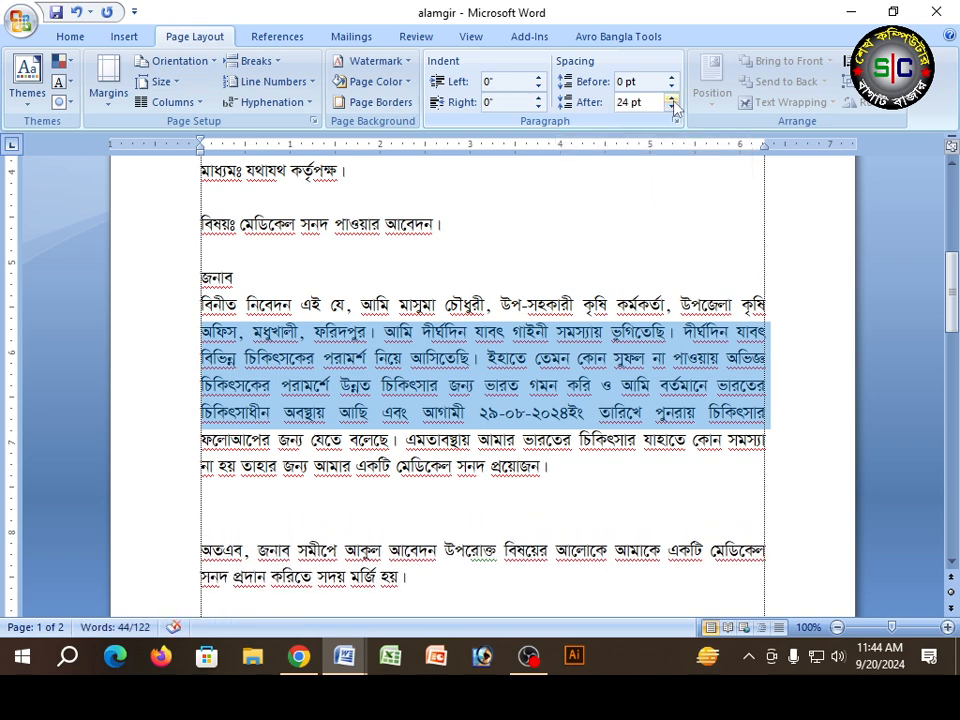
{"action": "left_click", "coordinate": [672, 98]}
{"action": "left_click", "coordinate": [672, 98]}
{"action": "left_click", "coordinate": [672, 98]}
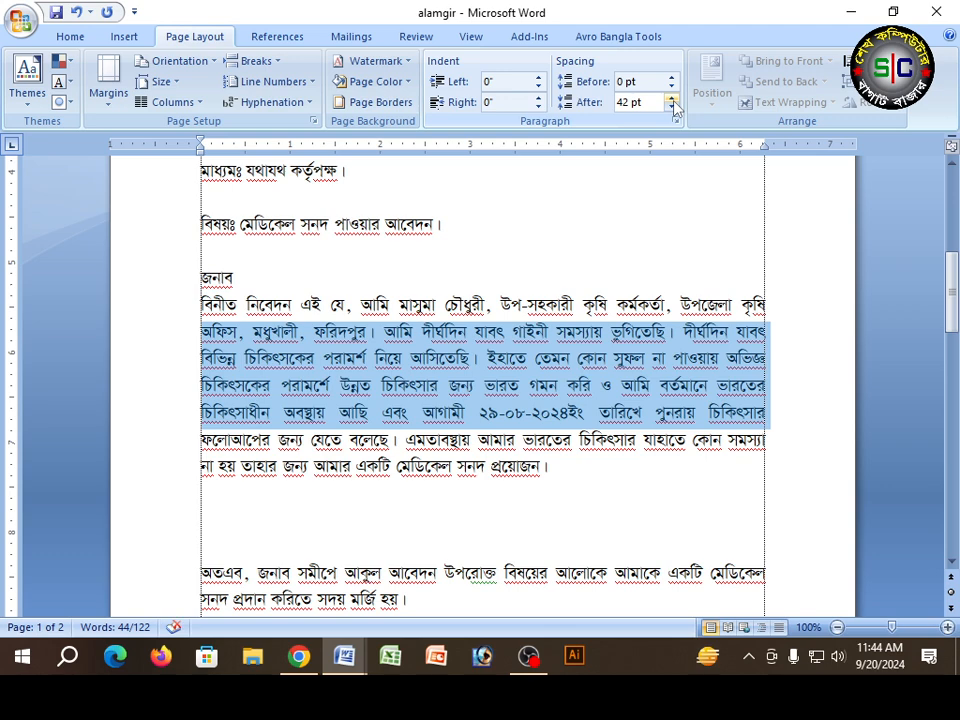
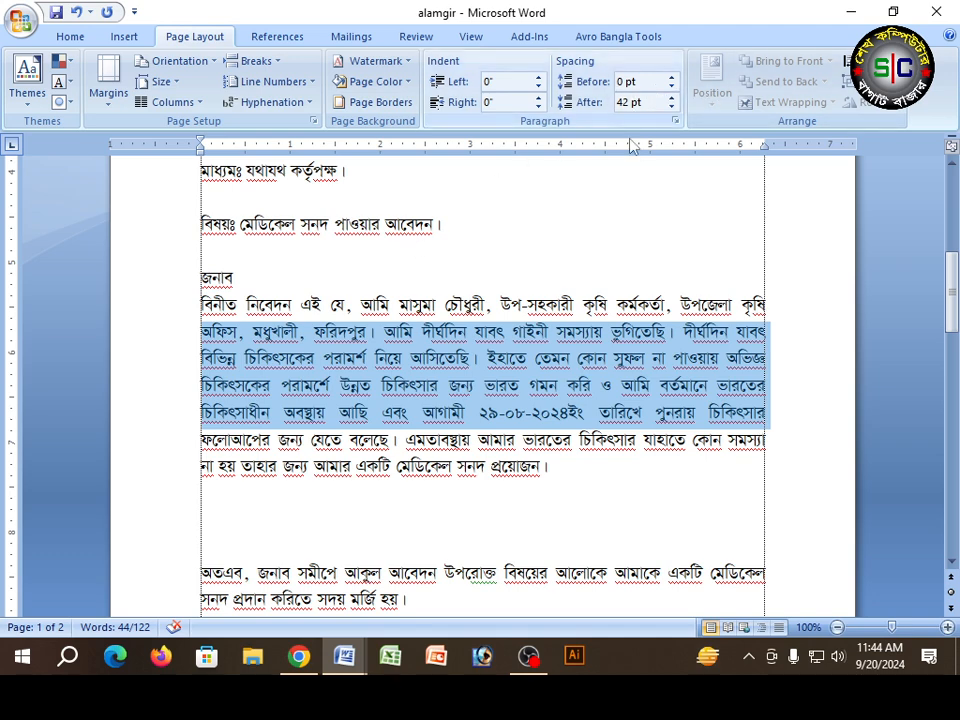
Step: Reduce the spacing after the body paragraph beginning বিনীত নিবেদন to 0 pt
{"action": "left_click", "coordinate": [671, 108]}
{"action": "left_click", "coordinate": [671, 108]}
{"action": "left_click", "coordinate": [672, 108]}
{"action": "left_click", "coordinate": [672, 108]}
{"action": "left_click", "coordinate": [672, 108]}
{"action": "left_click", "coordinate": [672, 108]}
{"action": "left_click", "coordinate": [672, 108]}
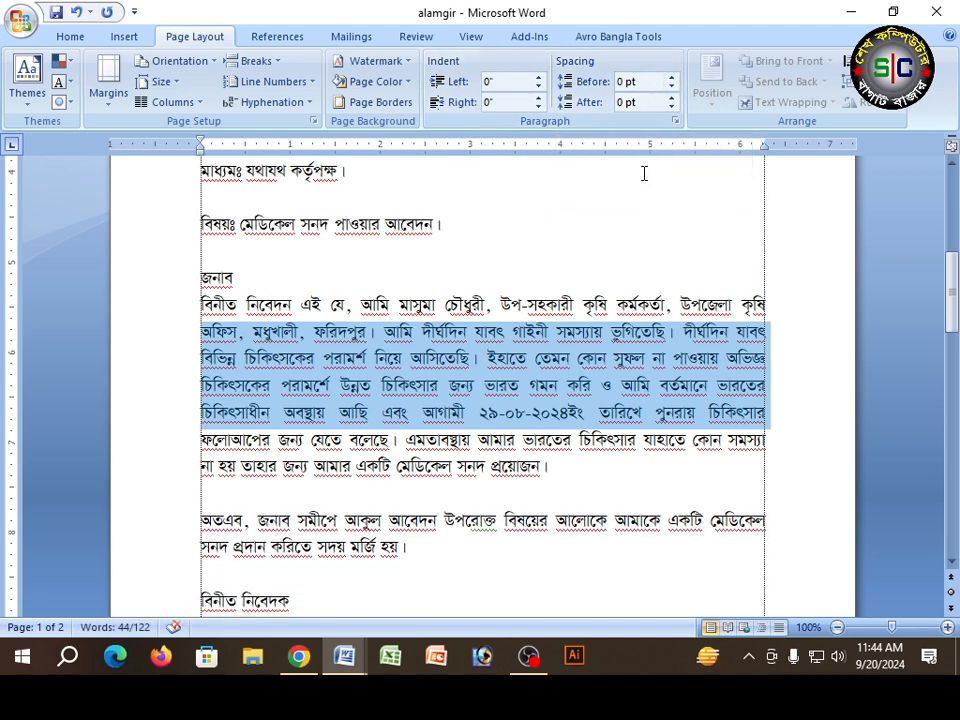
Step: Try a spacing of 12 pt after the বিনীত নিবেদন body paragraph and return it to 0 pt
{"action": "left_click", "coordinate": [672, 97]}
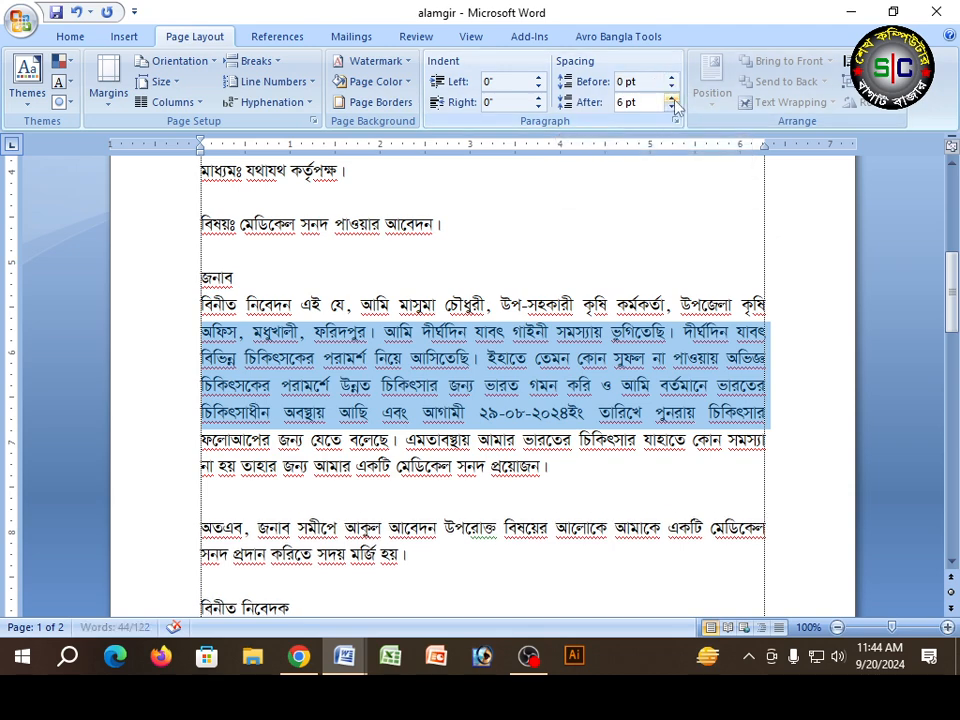
{"action": "left_click", "coordinate": [672, 98]}
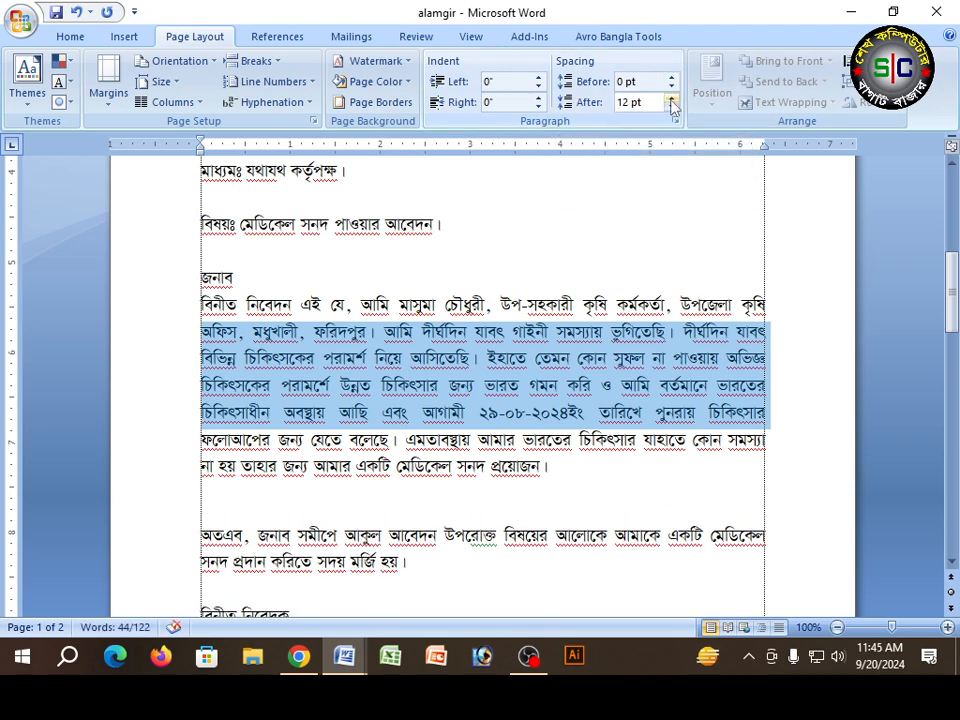
{"action": "left_click", "coordinate": [672, 108]}
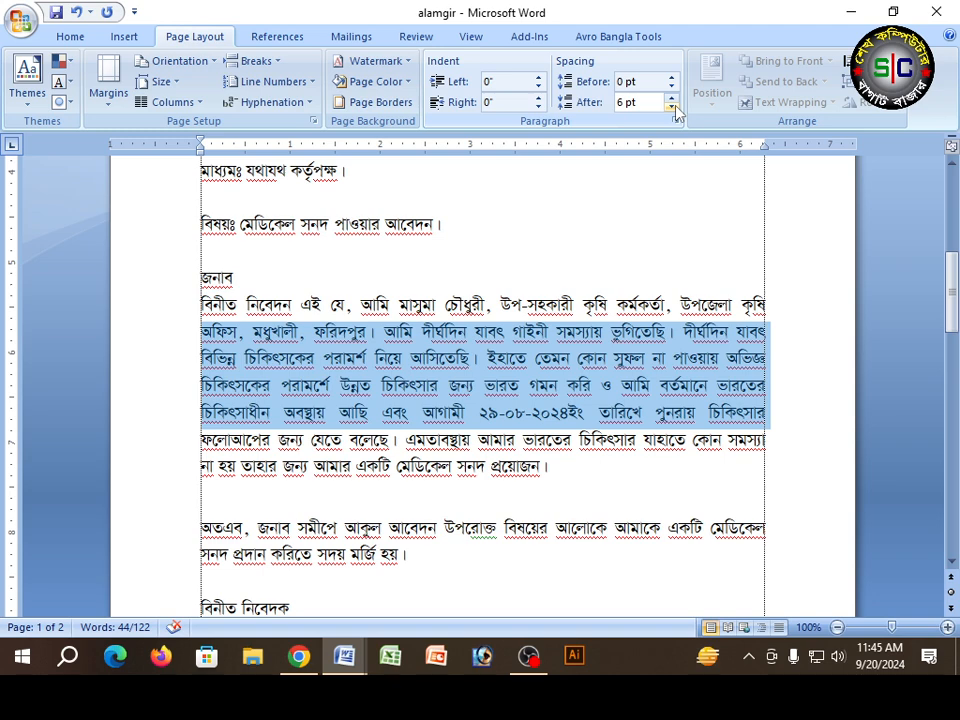
{"action": "left_click", "coordinate": [672, 107]}
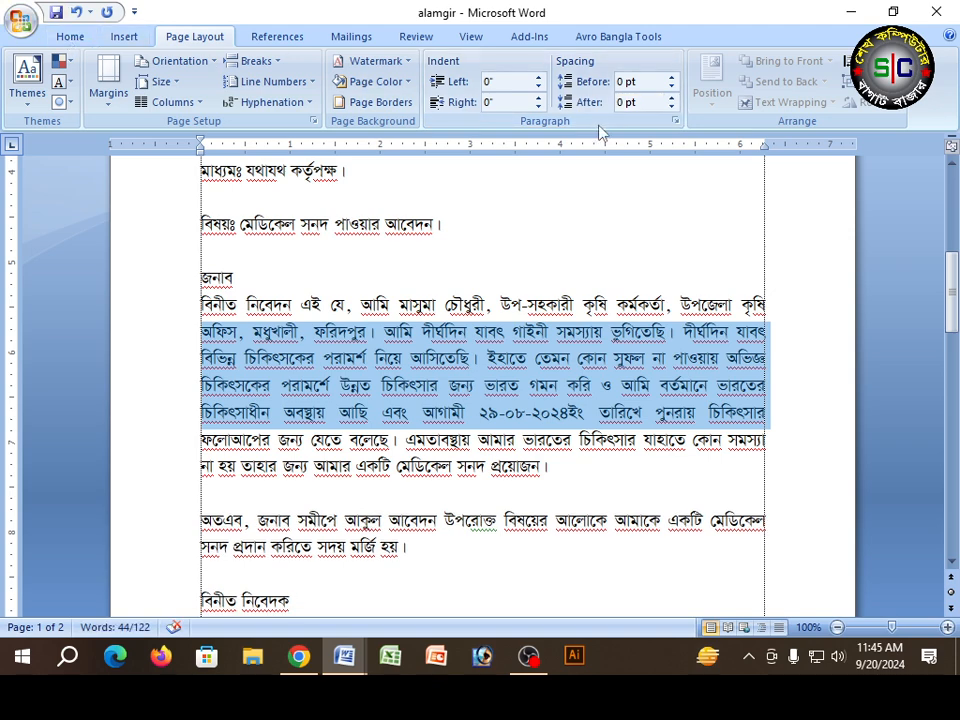
Step: Set the line spacing of the বিনীত নিবেদন body paragraph to Single and deselect the text
{"action": "left_click", "coordinate": [675, 120]}
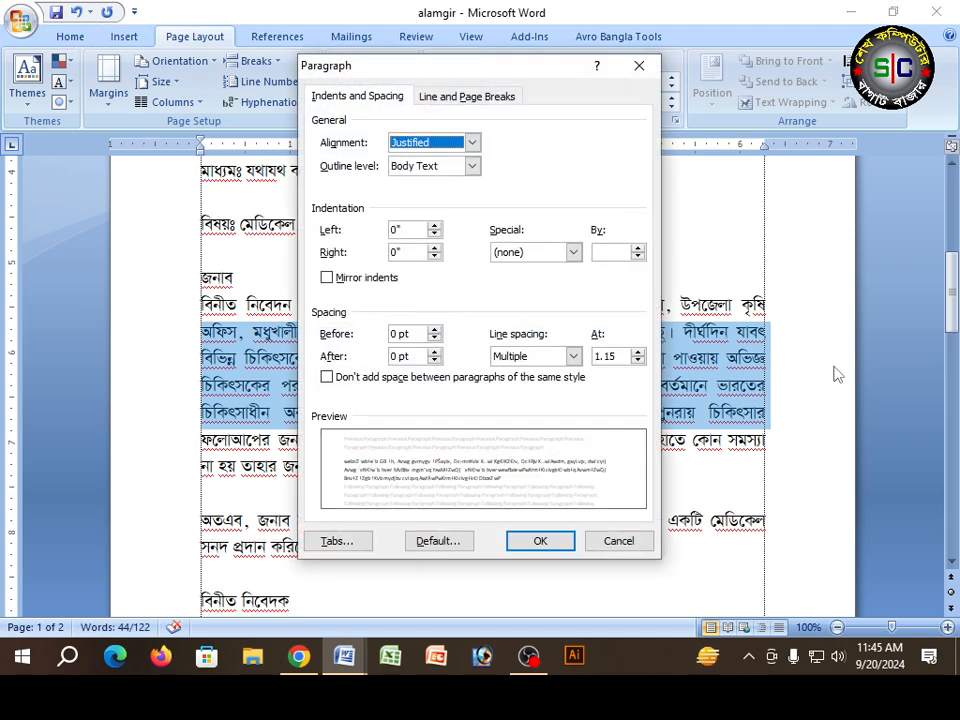
{"action": "left_click", "coordinate": [572, 357]}
{"action": "left_click", "coordinate": [515, 373]}
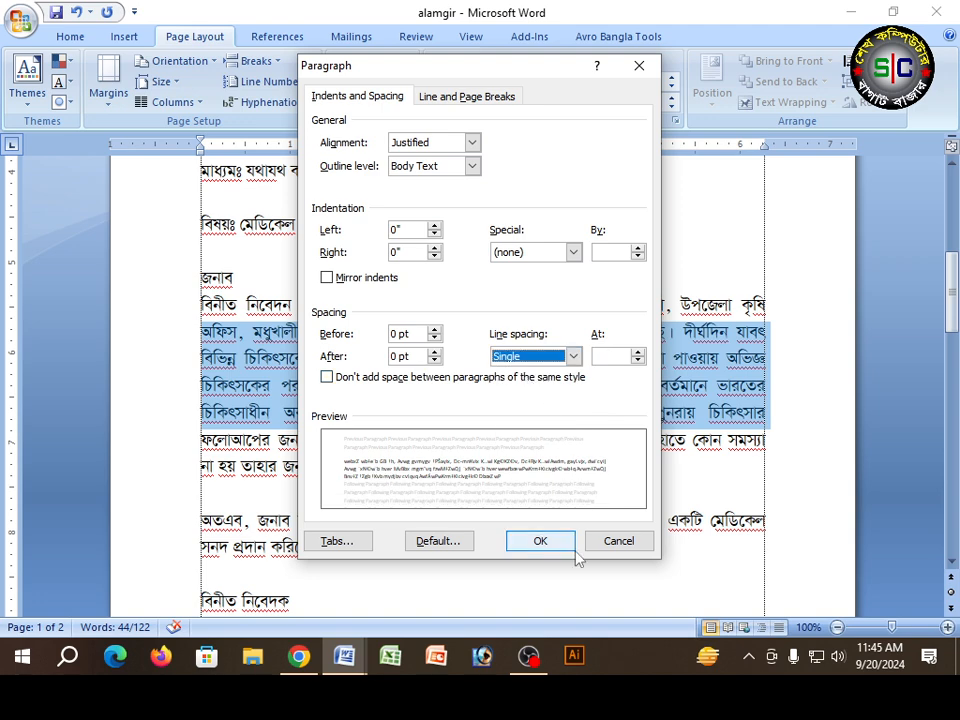
{"action": "left_click", "coordinate": [540, 541]}
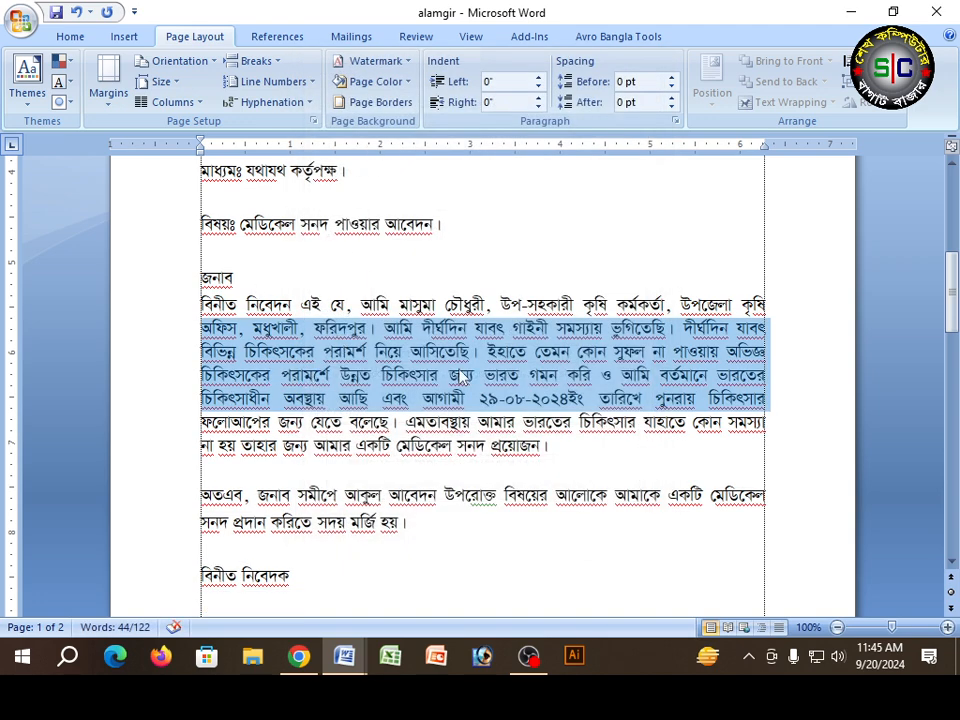
{"action": "left_click", "coordinate": [276, 297]}
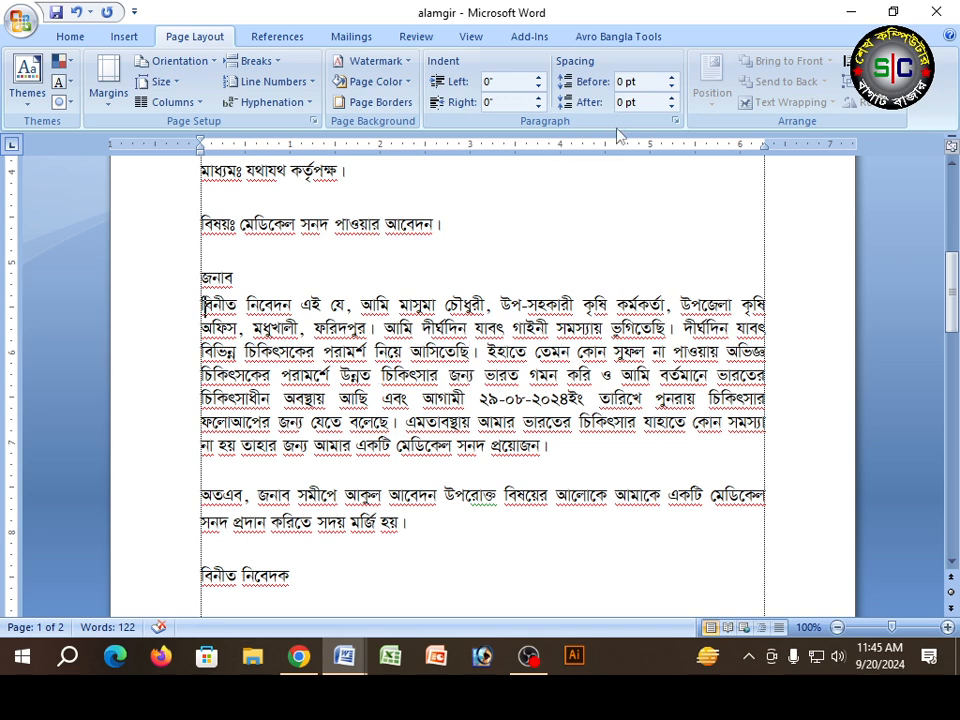
Step: Set the spacing before to Auto for the paragraphs from the মাধ্যমঃ line through the বিনীত নিবেদন body paragraph
{"action": "left_click_drag", "start_coordinate": [160, 172], "coordinate": [151, 330]}
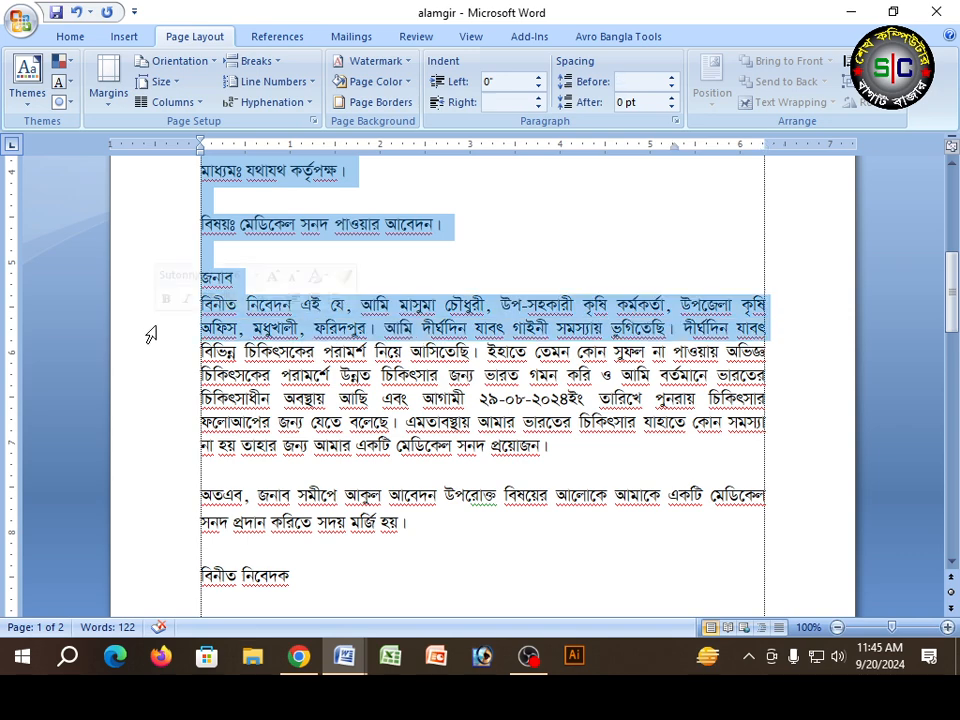
{"action": "left_click", "coordinate": [674, 79]}
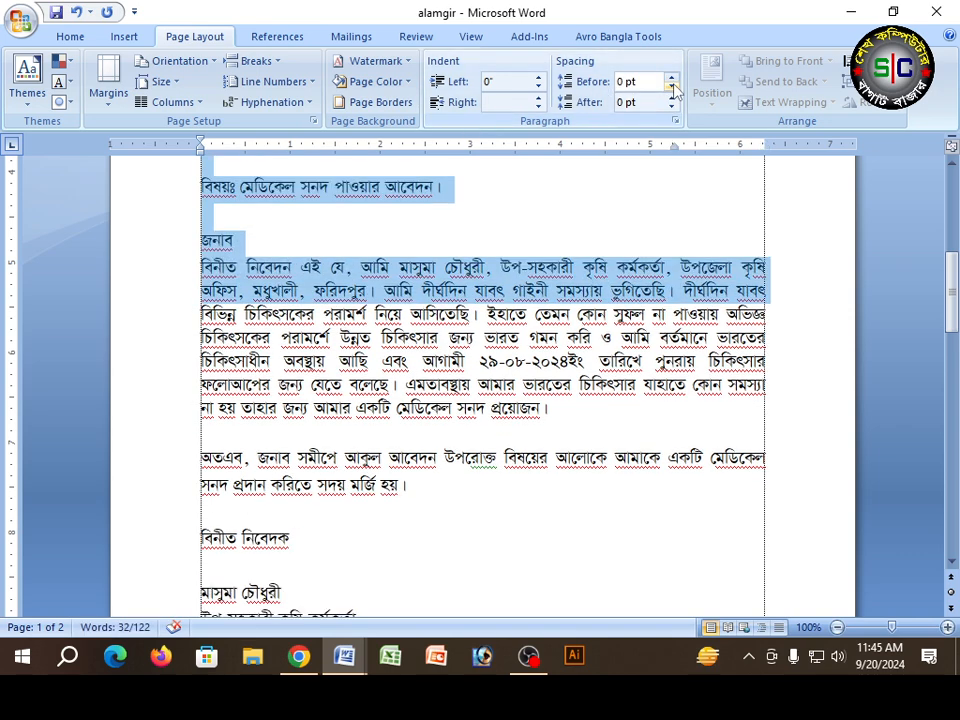
{"action": "left_click", "coordinate": [672, 87]}
{"action": "scroll", "coordinate": [214, 317], "scroll_direction": "up", "scroll_amount": 2}
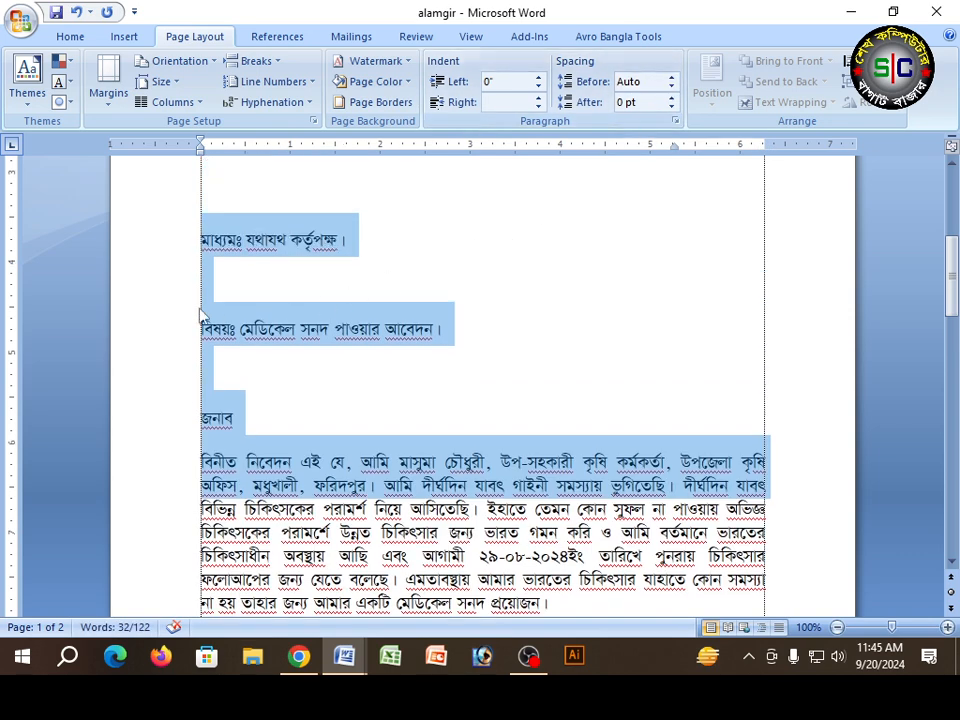
{"action": "scroll", "coordinate": [274, 240], "scroll_direction": "up", "scroll_amount": 2}
{"action": "scroll", "coordinate": [280, 311], "scroll_direction": "down", "scroll_amount": 2}
{"action": "left_click", "coordinate": [280, 311]}
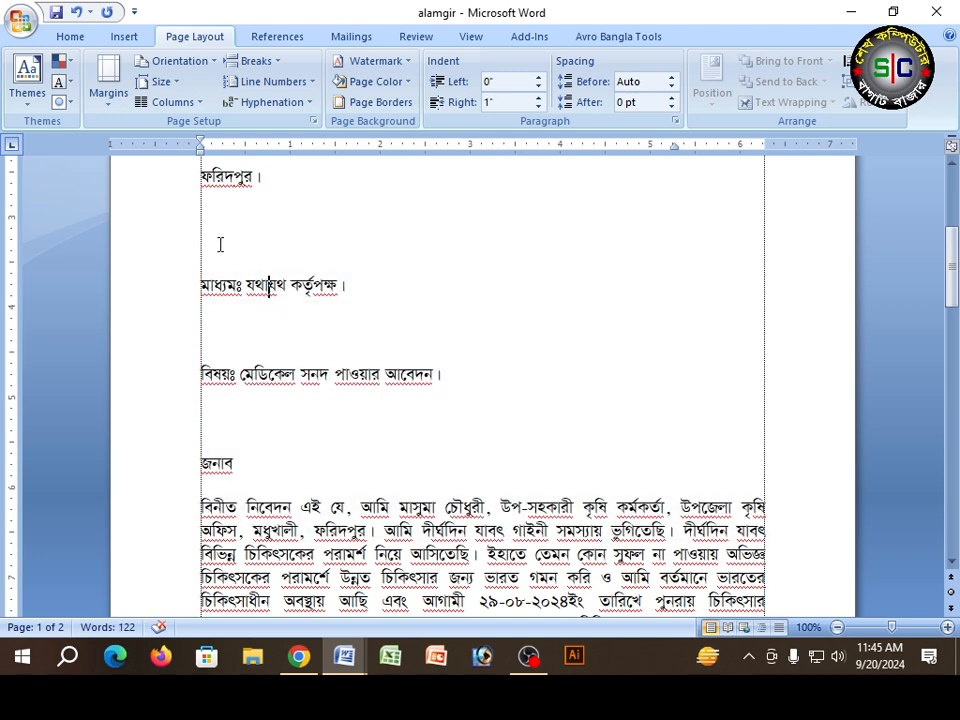
Step: Set the spacing before to 0 pt for the মাধ্যমঃ and বিষয়ঃ lines with their blank lines, and for the three address lines starting with বরাবর
{"action": "left_click_drag", "start_coordinate": [163, 208], "coordinate": [170, 443]}
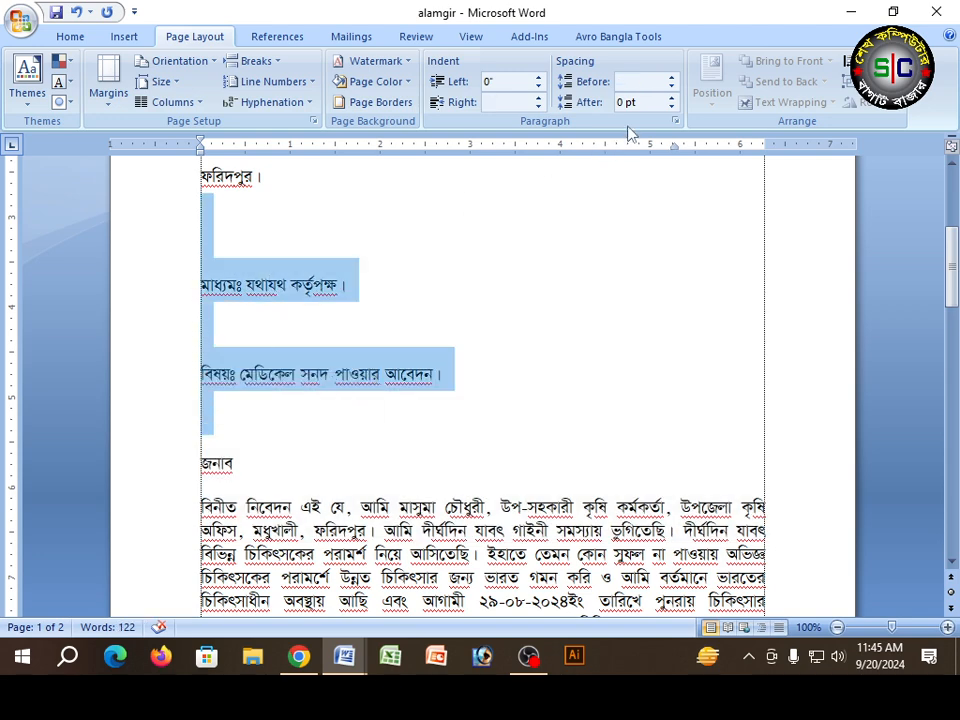
{"action": "left_click", "coordinate": [672, 87]}
{"action": "scroll", "coordinate": [337, 270], "scroll_direction": "up", "scroll_amount": 4}
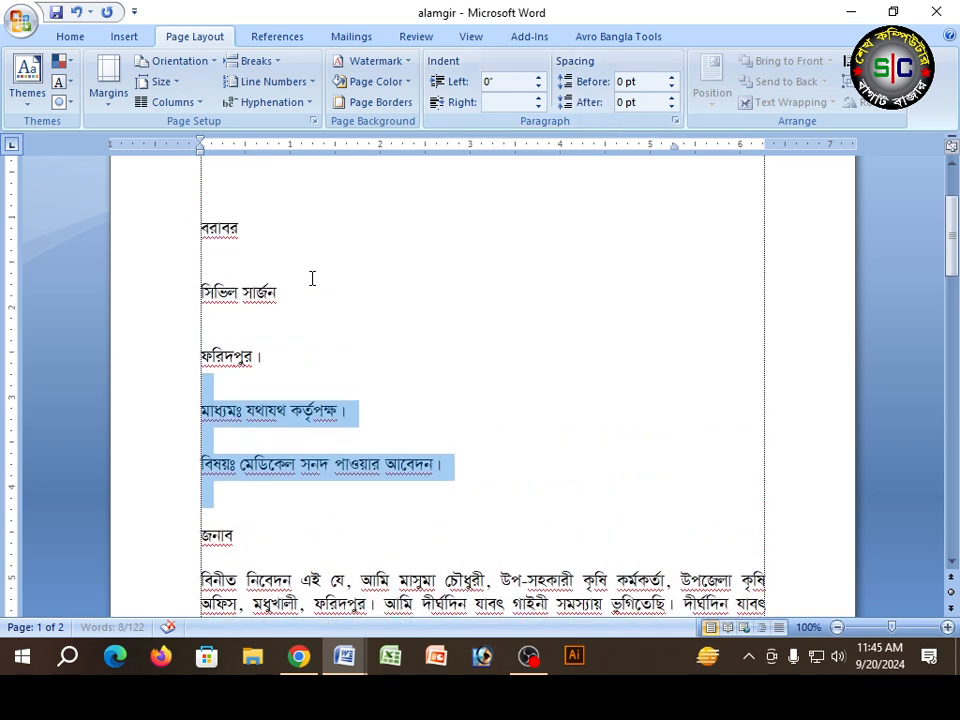
{"action": "left_click_drag", "start_coordinate": [163, 226], "coordinate": [165, 388]}
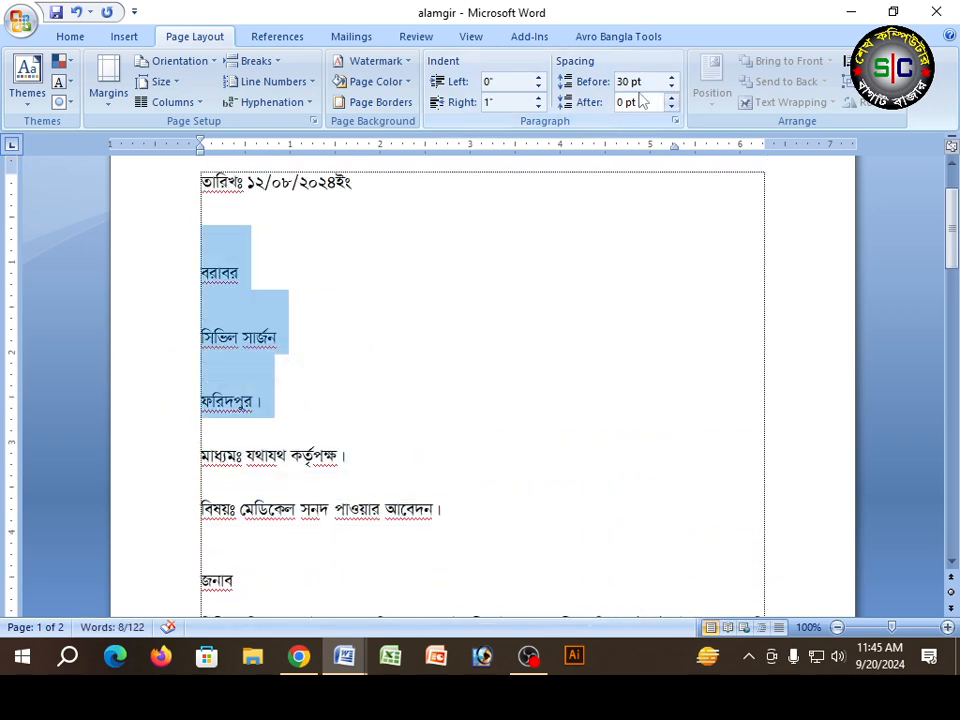
{"action": "left_click", "coordinate": [672, 87]}
{"action": "left_click", "coordinate": [672, 87]}
{"action": "left_click", "coordinate": [672, 87]}
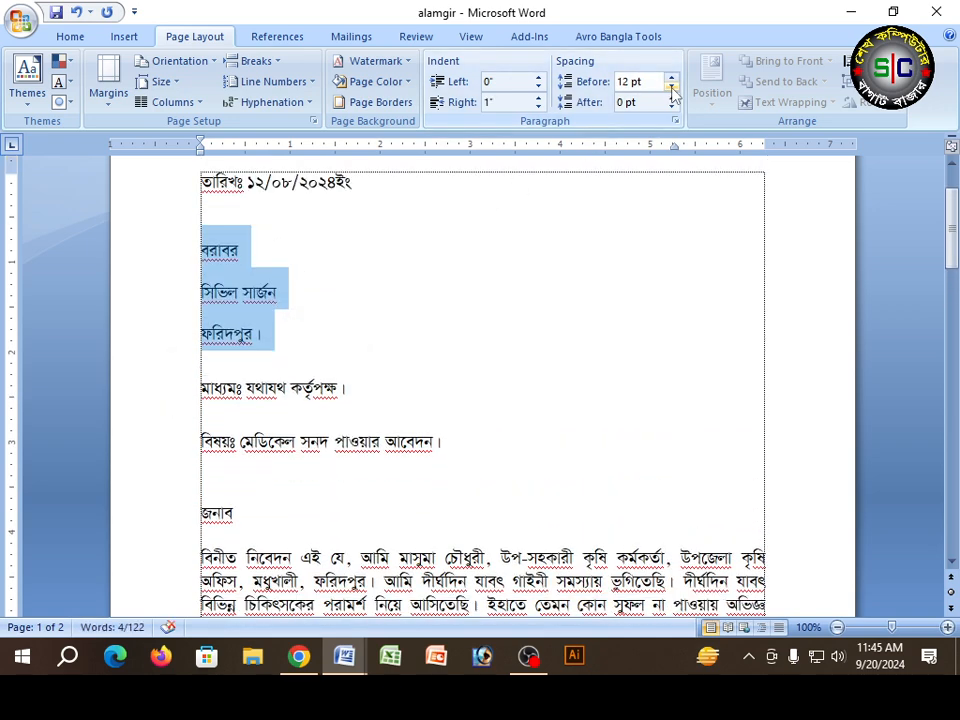
{"action": "left_click", "coordinate": [672, 88]}
{"action": "left_click", "coordinate": [672, 88]}
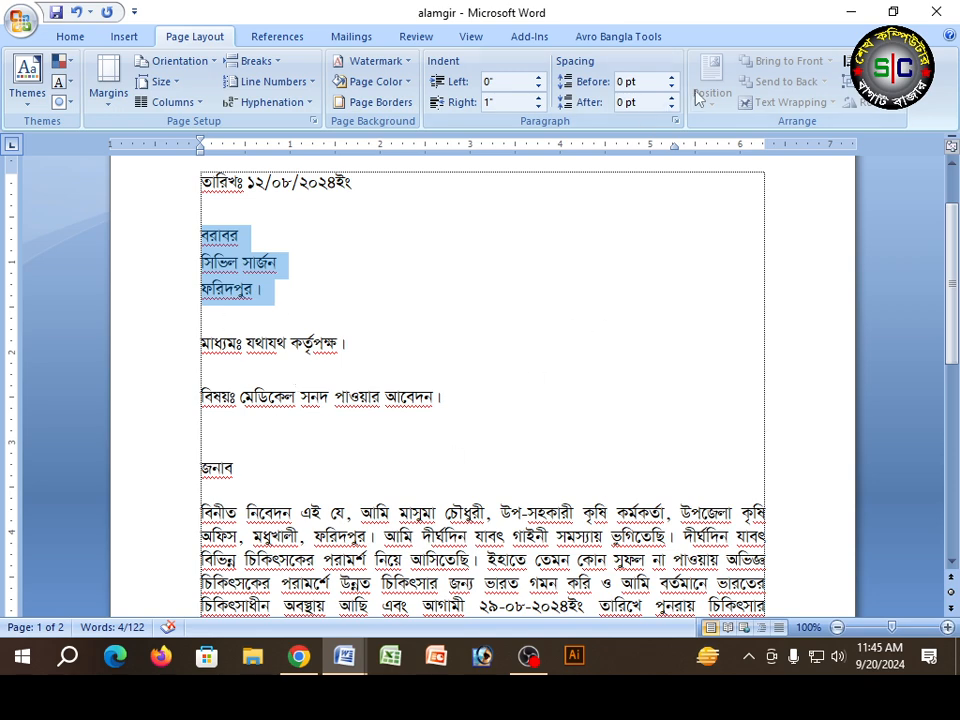
Step: Set the line spacing of the three address lines starting with বরাবর to Single
{"action": "left_click", "coordinate": [675, 121]}
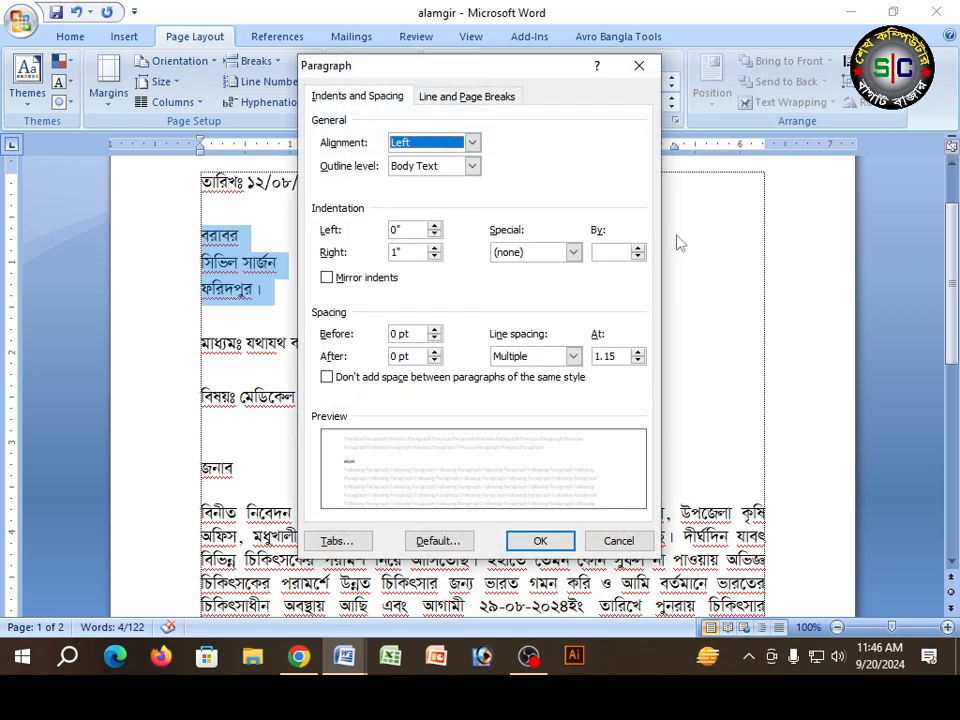
{"action": "left_click", "coordinate": [573, 356]}
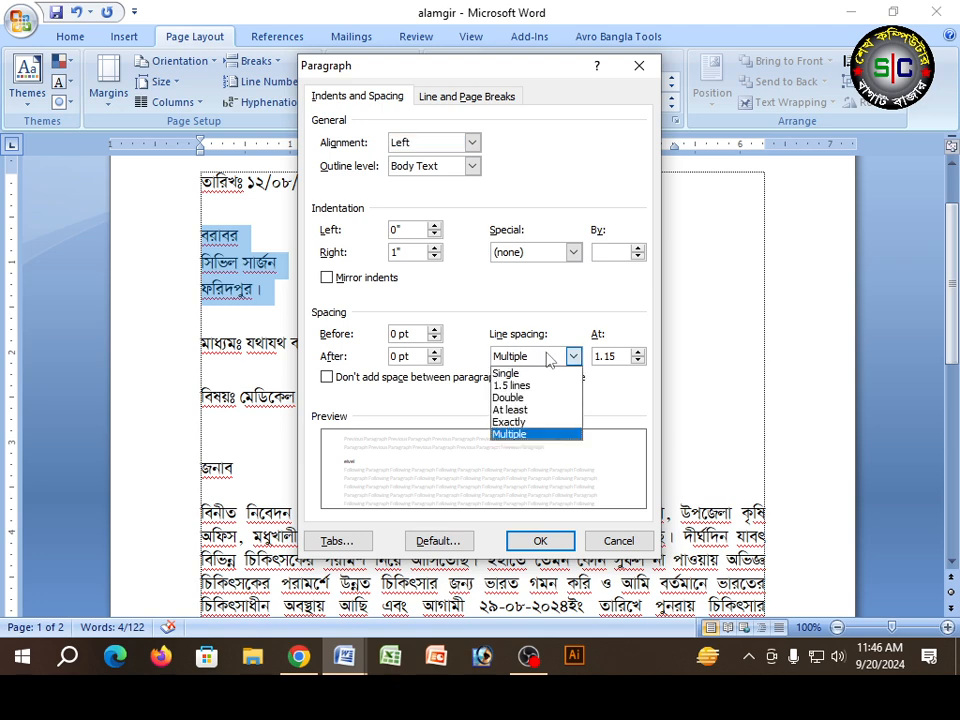
{"action": "left_click", "coordinate": [530, 375]}
{"action": "key", "text": "Return"}
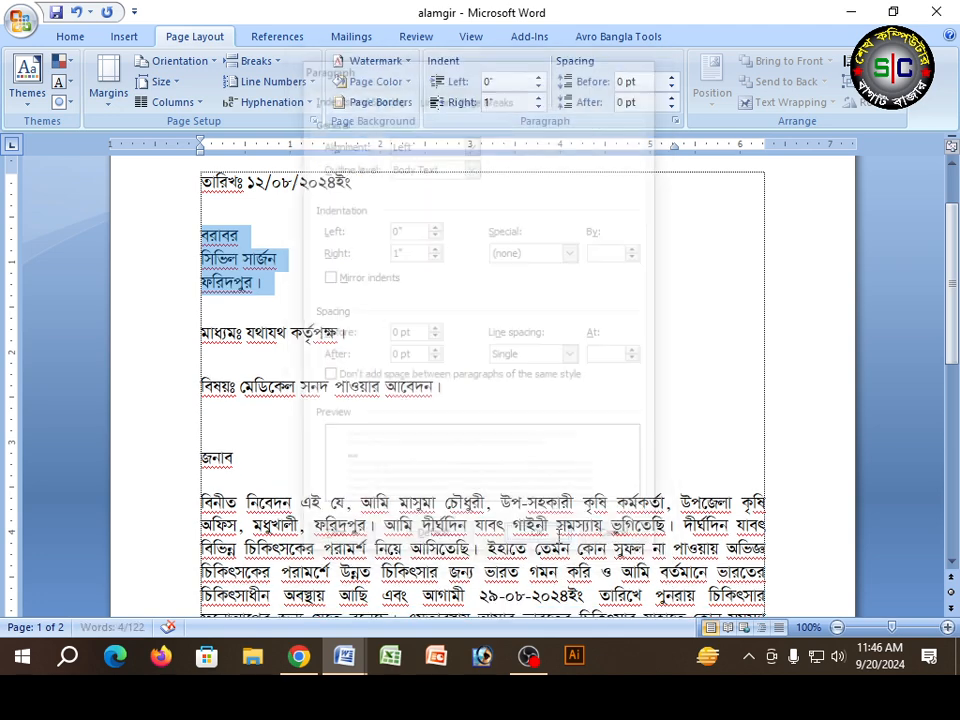
Step: Set the line spacing of the বিনীত নিবেদন body paragraph and the blank line below it to Multiple at 1.15
{"action": "scroll", "coordinate": [480, 461], "scroll_direction": "down", "scroll_amount": 2}
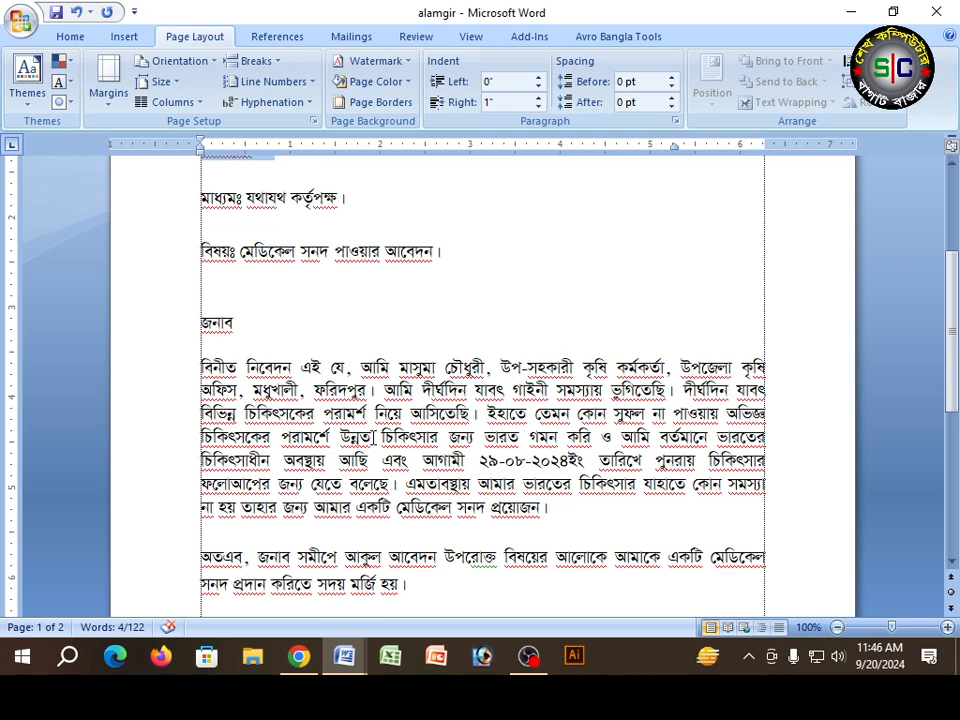
{"action": "left_click", "coordinate": [508, 437]}
{"action": "scroll", "coordinate": [499, 435], "scroll_direction": "down", "scroll_amount": 2}
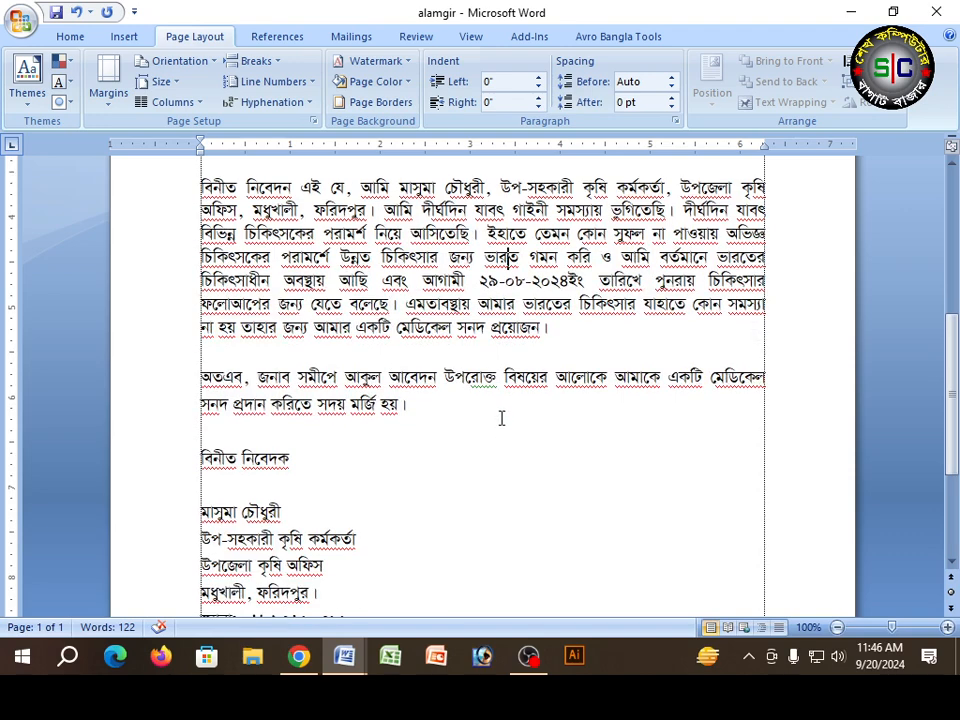
{"action": "scroll", "coordinate": [502, 420], "scroll_direction": "down", "scroll_amount": 6}
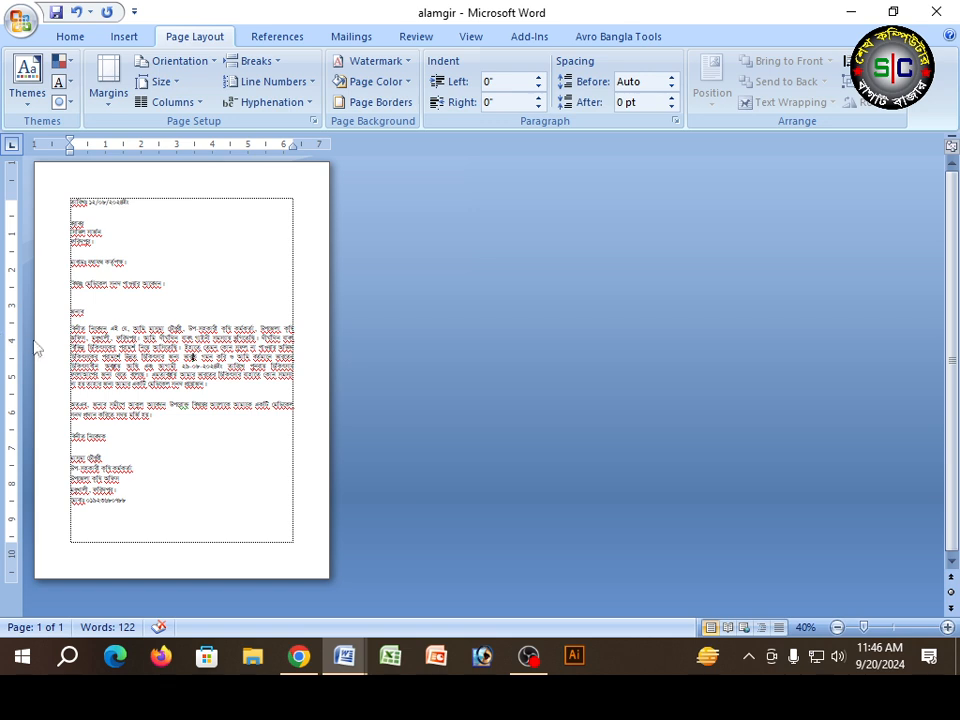
{"action": "left_click", "coordinate": [62, 330]}
{"action": "left_click_drag", "start_coordinate": [54, 330], "coordinate": [48, 406]}
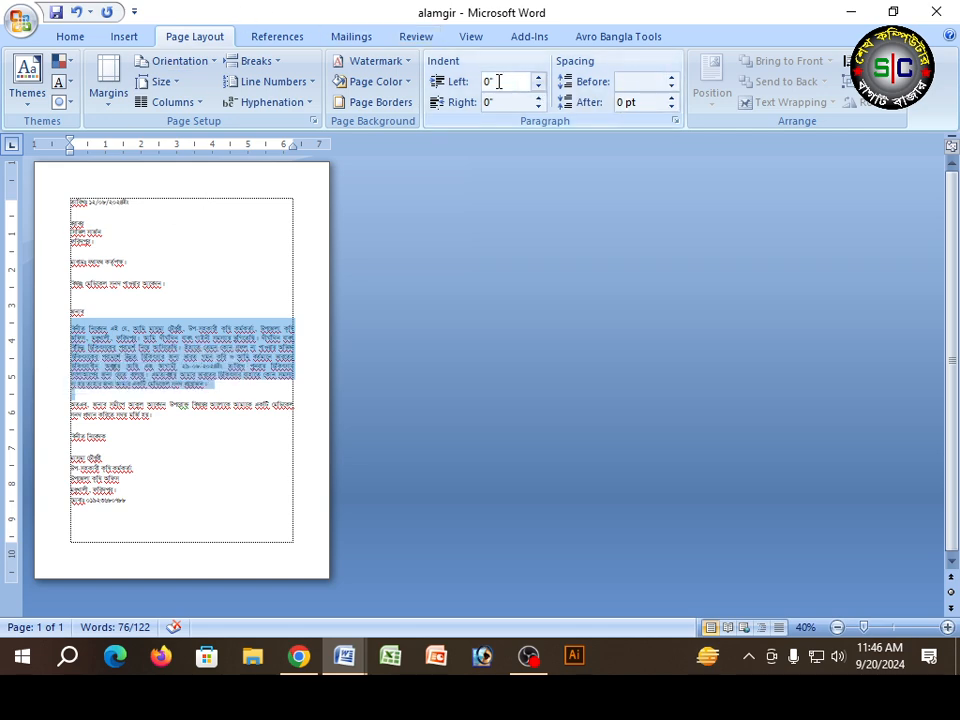
{"action": "left_click", "coordinate": [675, 120]}
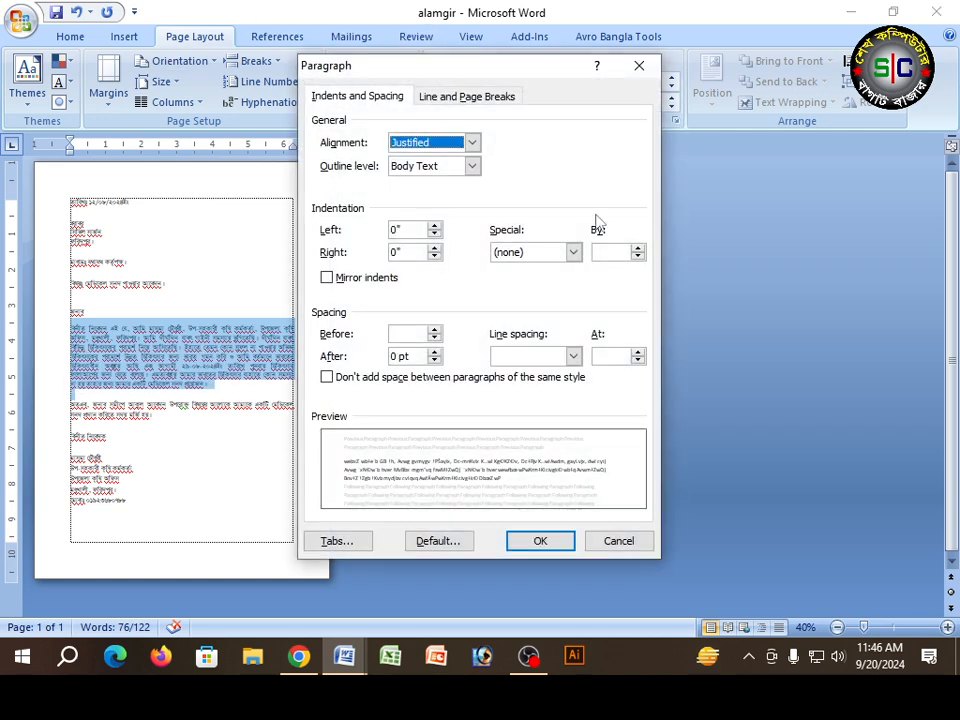
{"action": "left_click", "coordinate": [573, 356]}
{"action": "left_click", "coordinate": [515, 373]}
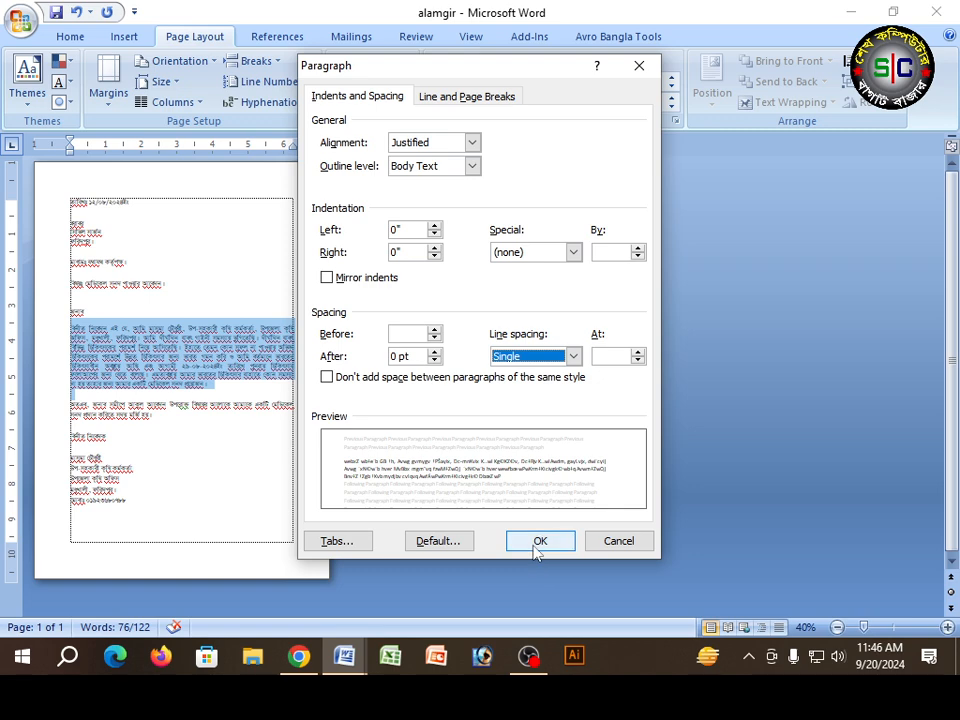
{"action": "left_click", "coordinate": [612, 356]}
{"action": "type", "text": "1.15"}
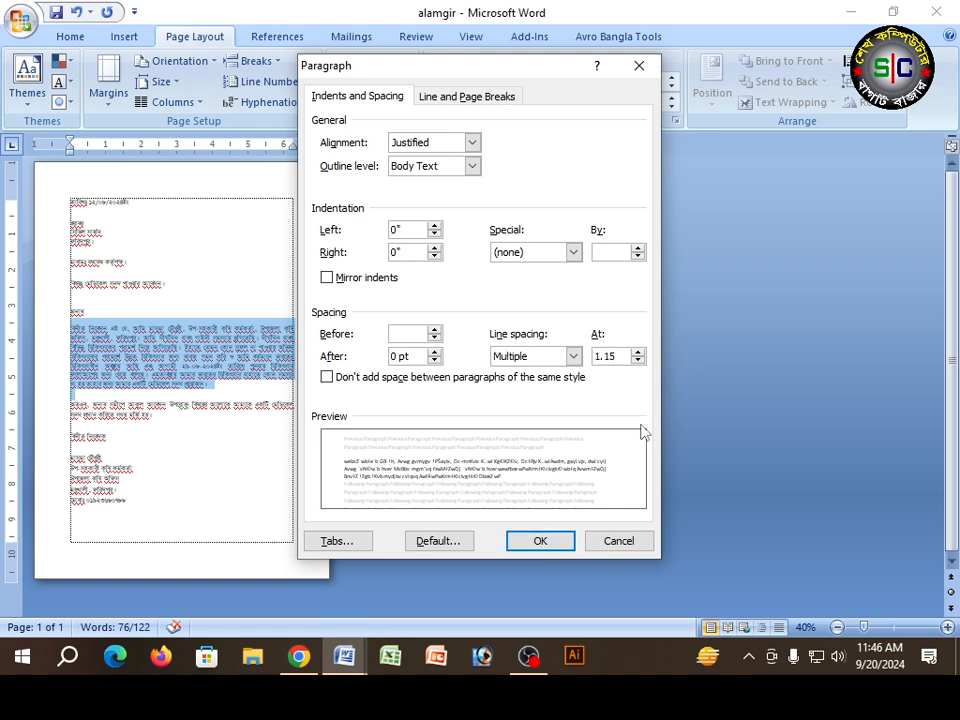
{"action": "left_click", "coordinate": [545, 541]}
{"action": "left_click", "coordinate": [109, 394]}
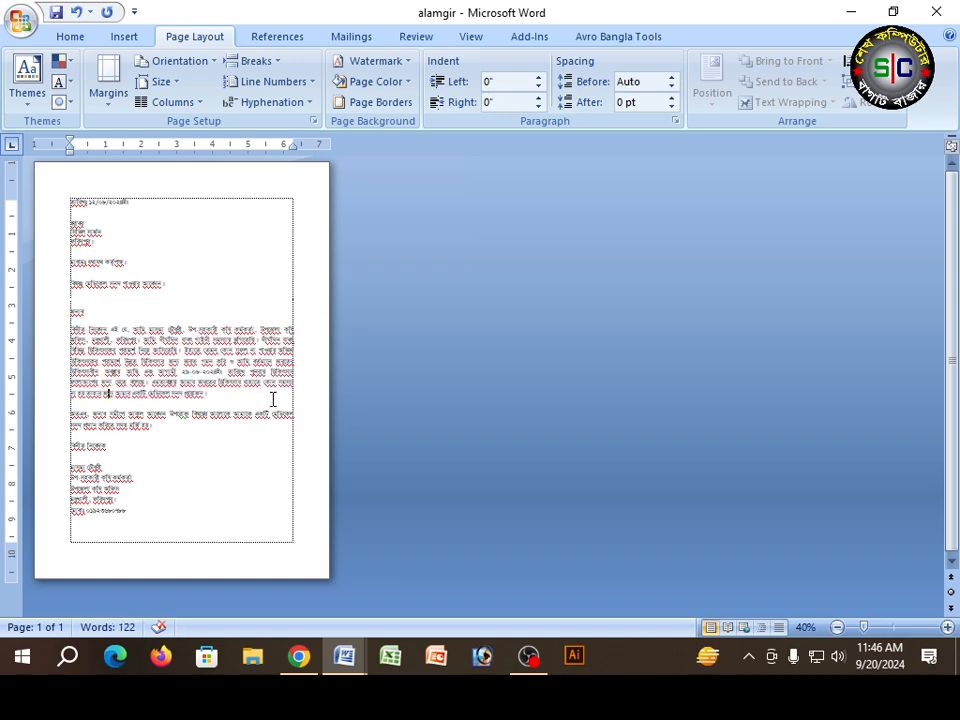
Step: Change the line spacing of the বিনীত নিবেদন body paragraph to 1.0
{"action": "scroll", "coordinate": [272, 399], "scroll_direction": "up", "scroll_amount": 6}
{"action": "scroll", "coordinate": [285, 343], "scroll_direction": "up", "scroll_amount": 10}
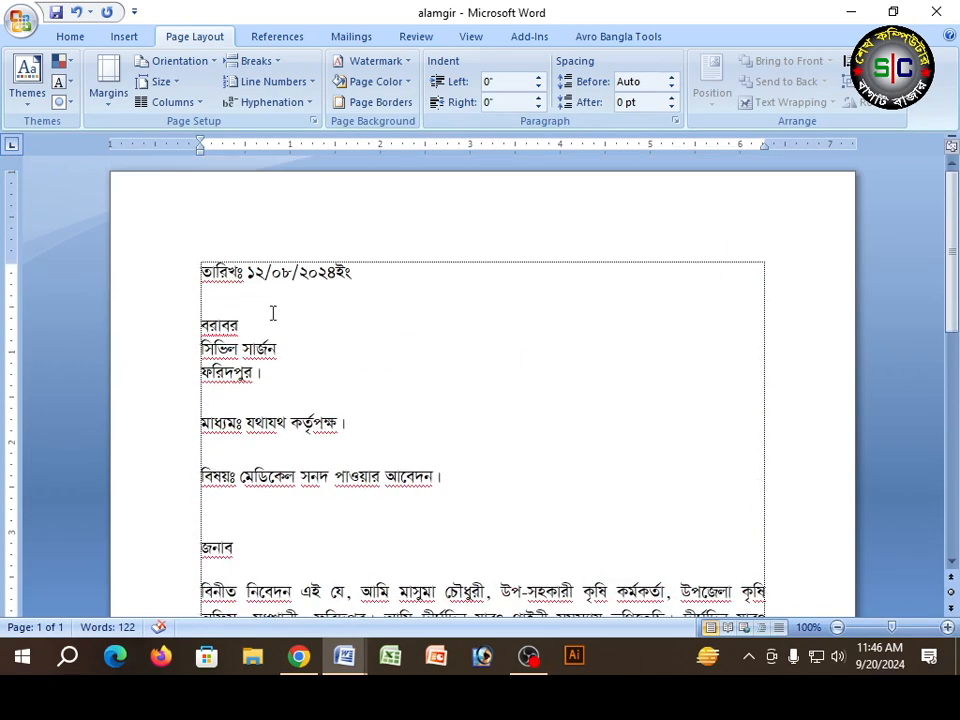
{"action": "left_click", "coordinate": [70, 36]}
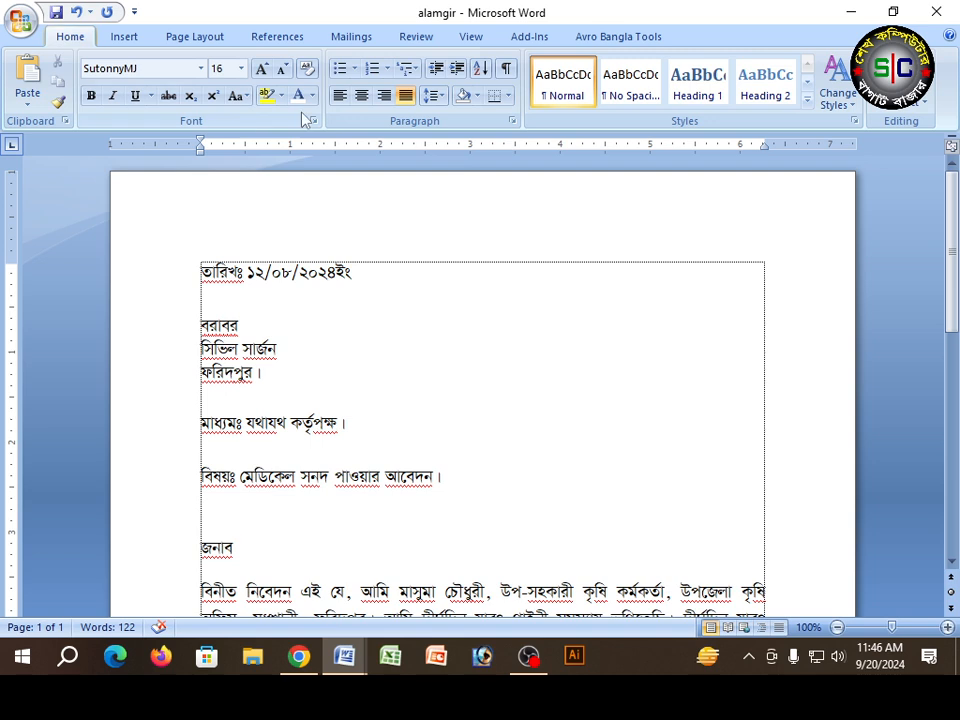
{"action": "left_click", "coordinate": [441, 97]}
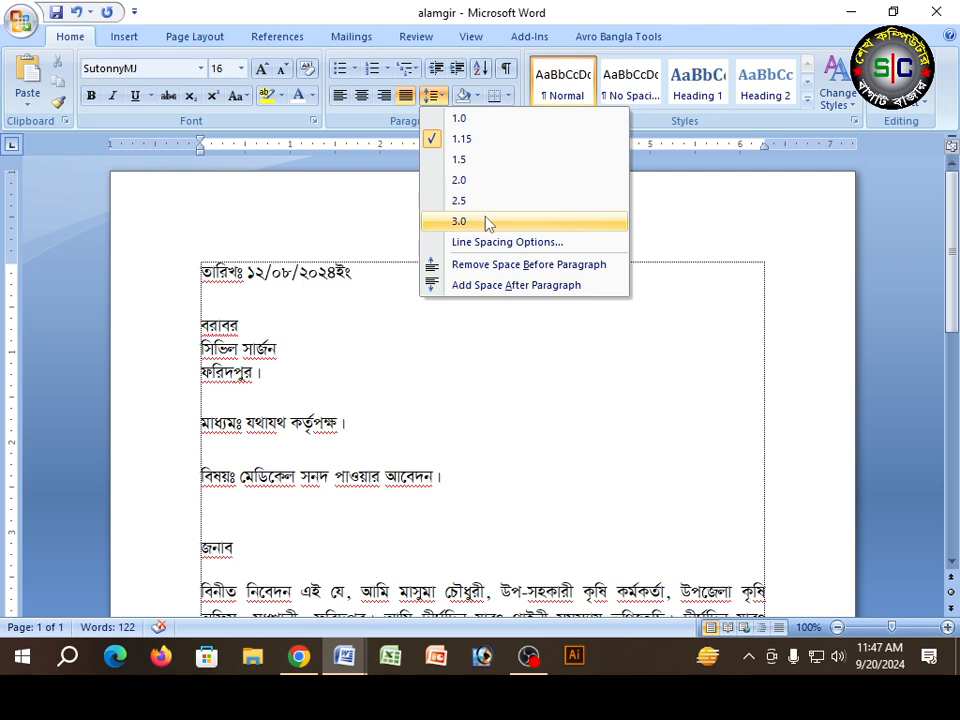
{"action": "left_click", "coordinate": [474, 122]}
Step: Set the line spacing of the বিনীত নিবেদন body paragraph to Multiple at 1.13
{"action": "scroll", "coordinate": [400, 296], "scroll_direction": "down", "scroll_amount": 6}
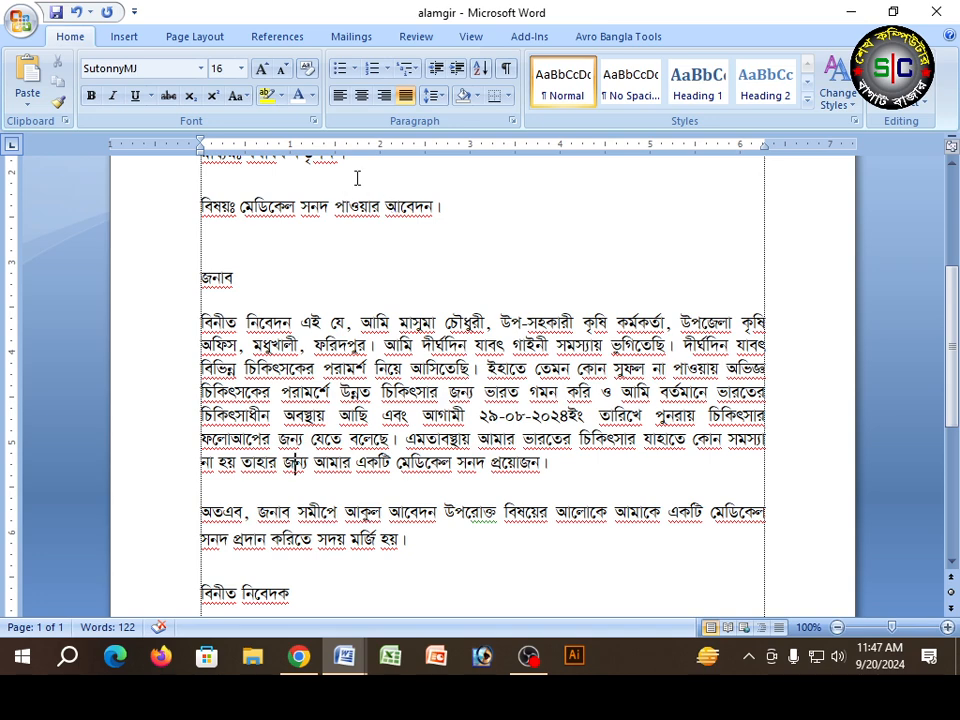
{"action": "left_click", "coordinate": [477, 95]}
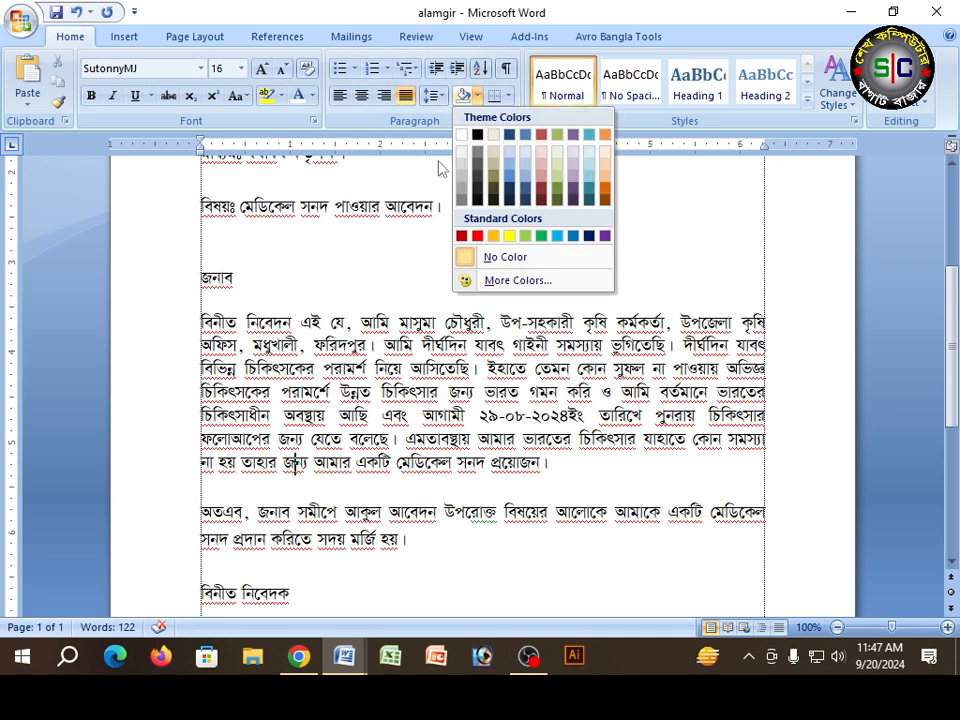
{"action": "left_click", "coordinate": [433, 95]}
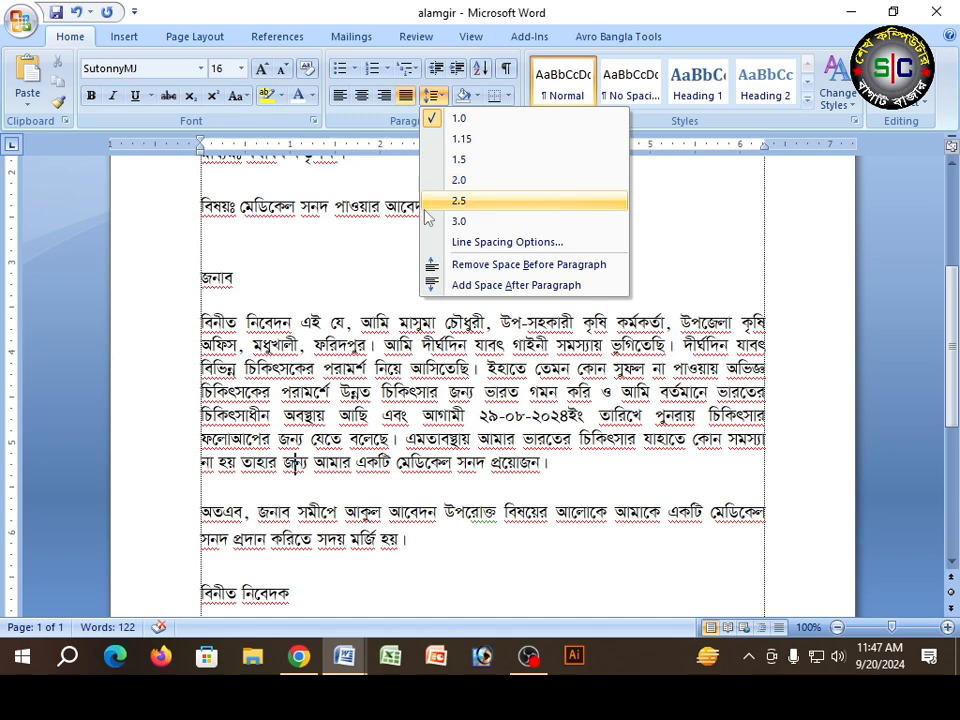
{"action": "left_click", "coordinate": [491, 244]}
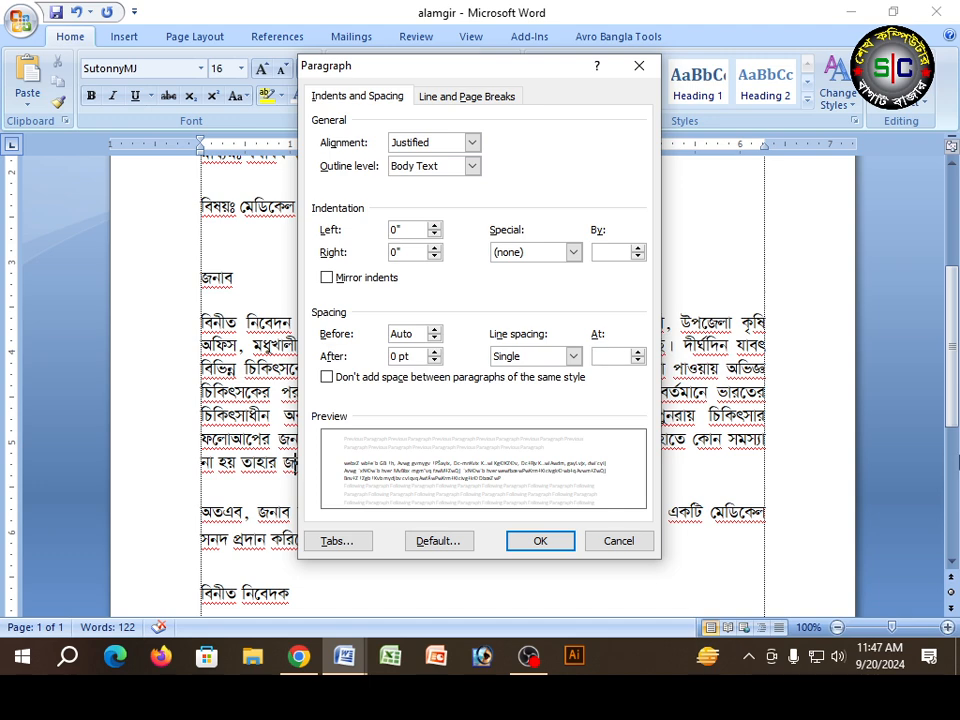
{"action": "type", "text": "1.13"}
{"action": "left_click", "coordinate": [540, 540]}
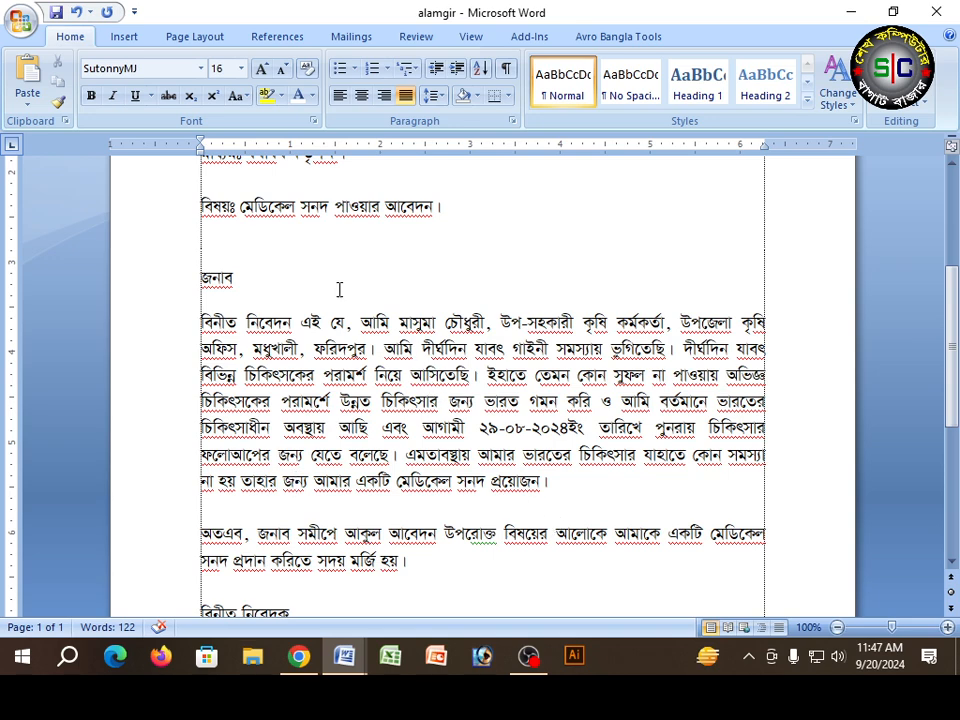
Step: Check the line spacing of the বিনীত নিবেদন body paragraph in its paragraph settings
{"action": "left_click", "coordinate": [188, 36]}
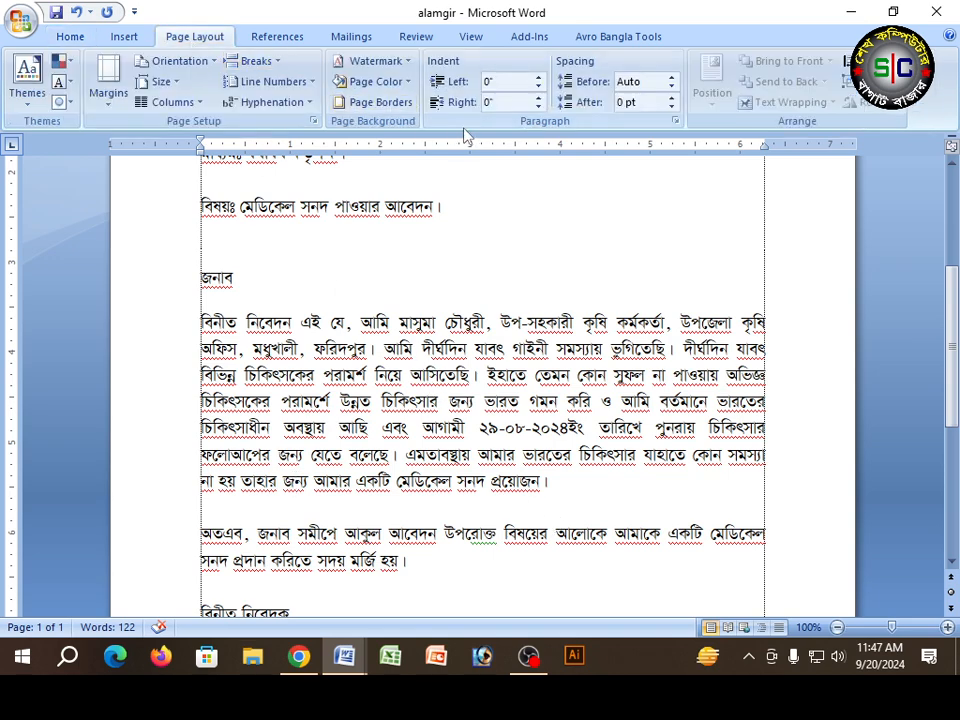
{"action": "left_click", "coordinate": [676, 125]}
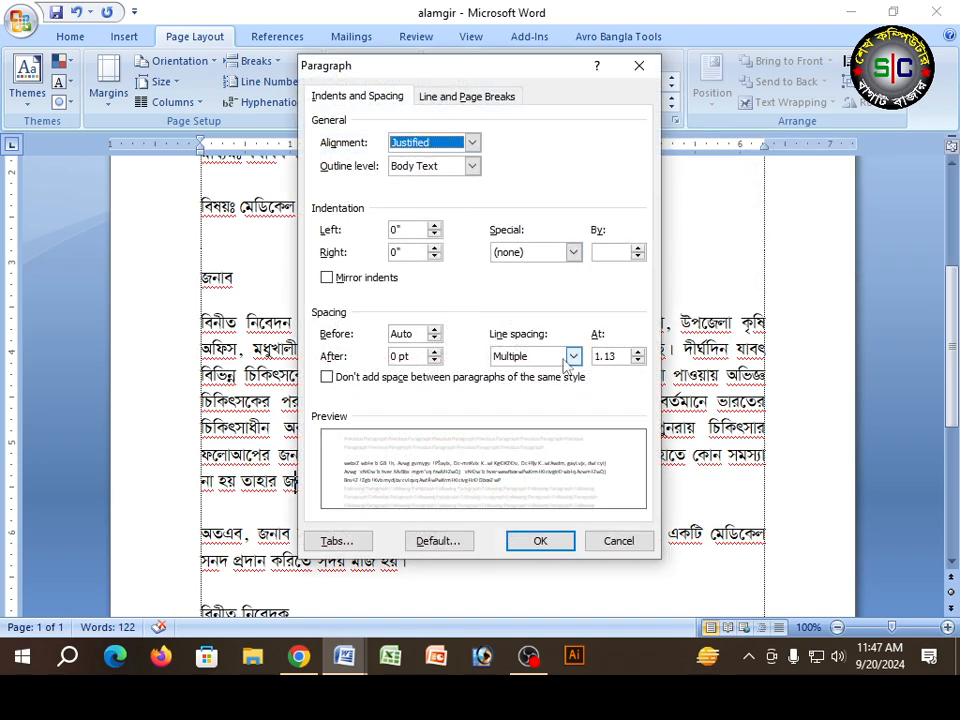
{"action": "left_click", "coordinate": [638, 540]}
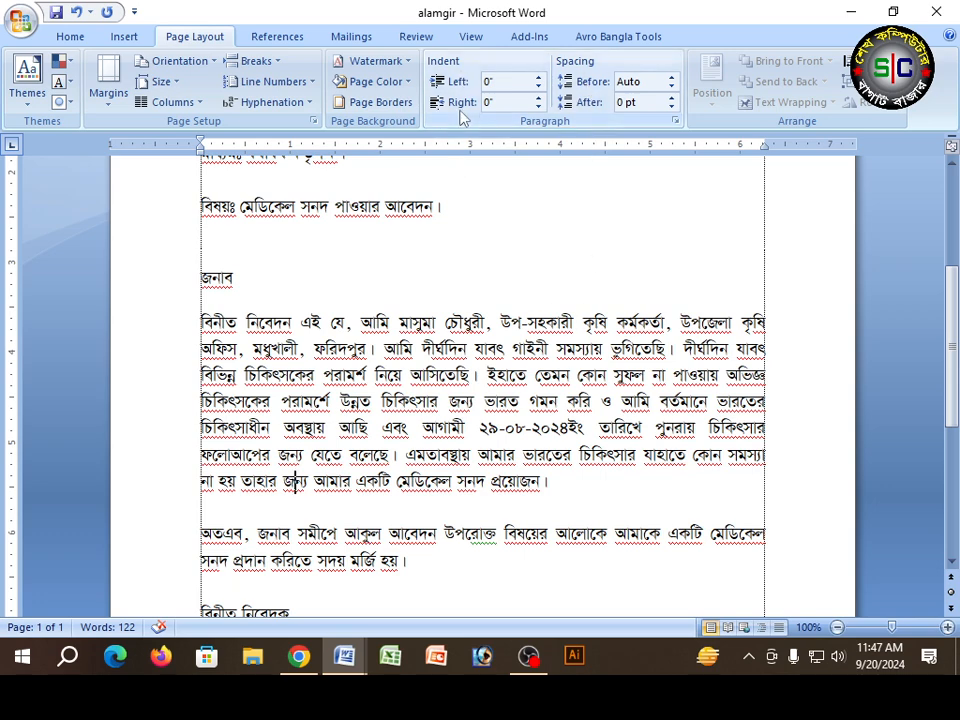
Step: Review the object alignment options, choosing Align to Margin, and place the cursor in the blank line above the বিষয়ঃ line
{"action": "scroll", "coordinate": [278, 236], "scroll_direction": "up", "scroll_amount": 2}
{"action": "scroll", "coordinate": [278, 236], "scroll_direction": "up", "scroll_amount": 3}
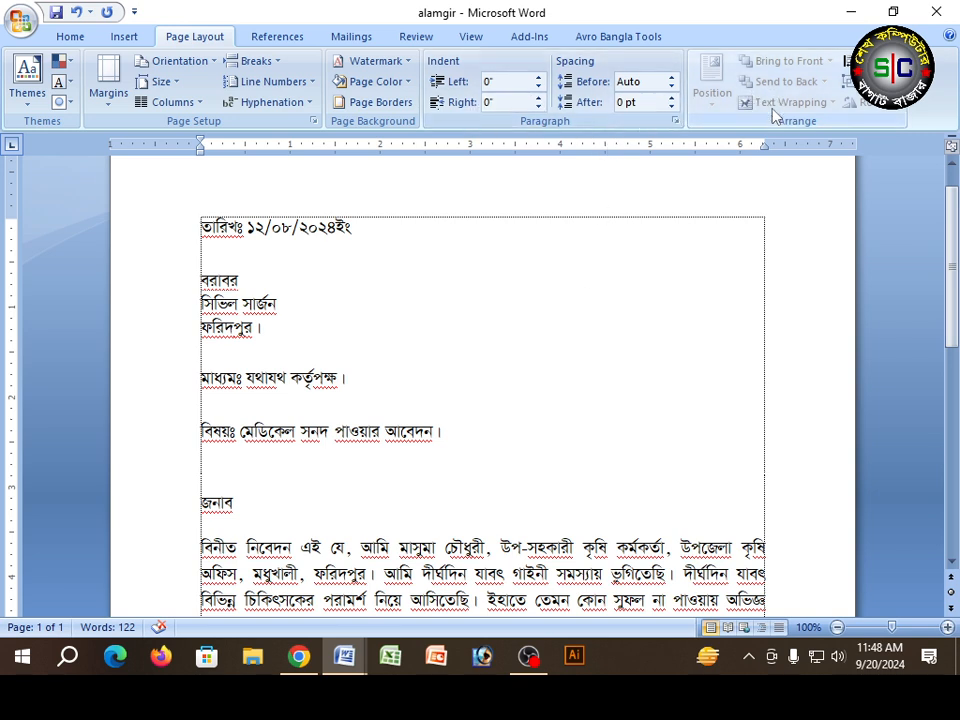
{"action": "double_click", "coordinate": [652, 574]}
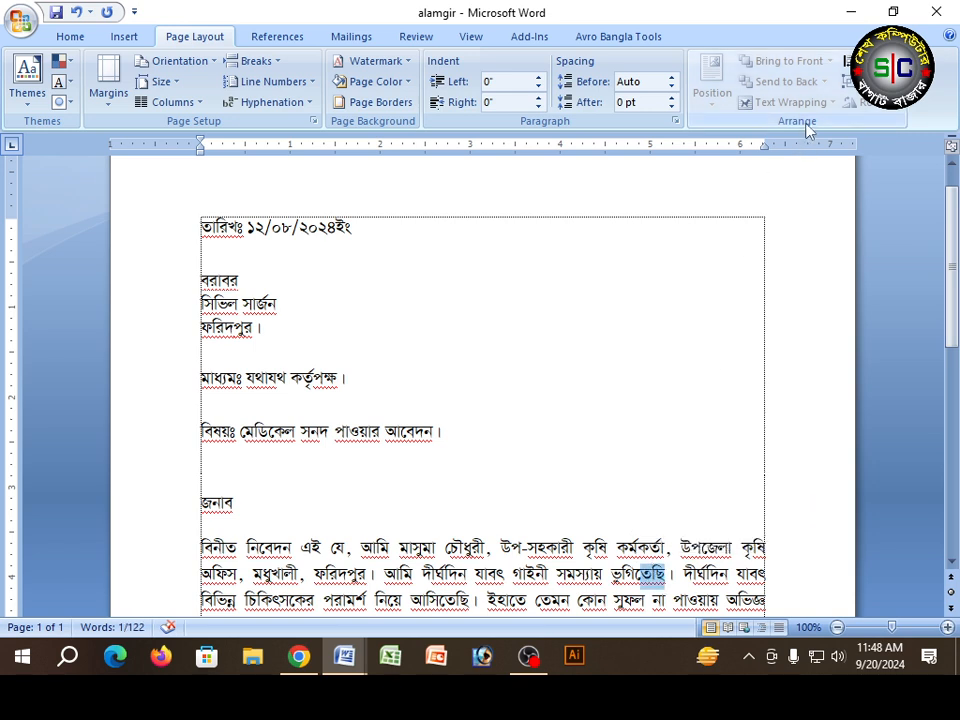
{"action": "left_click", "coordinate": [848, 61]}
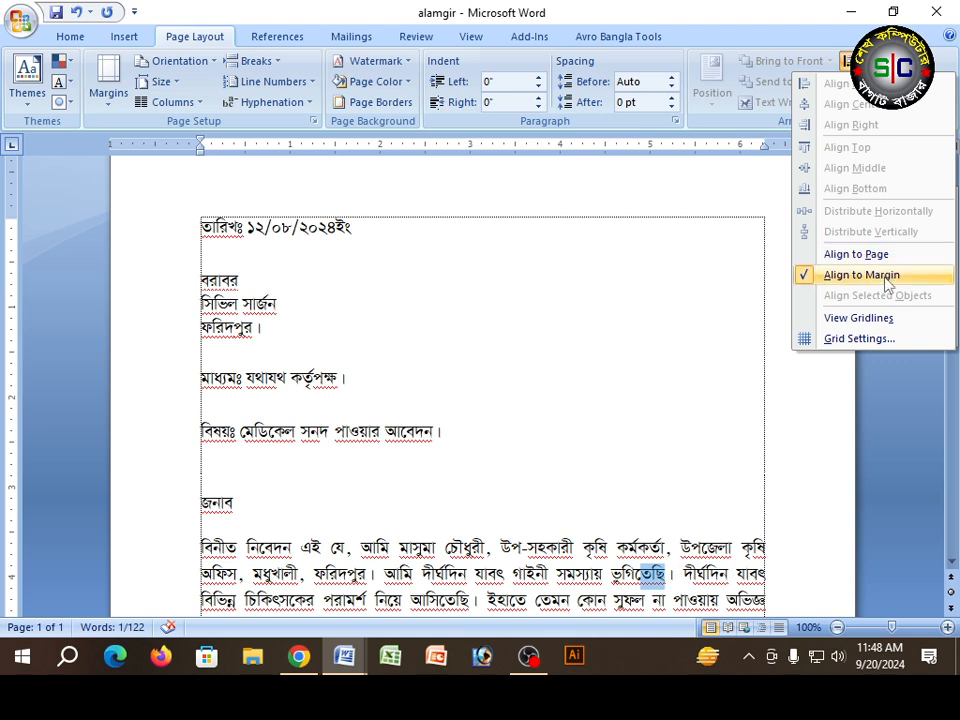
{"action": "left_click", "coordinate": [831, 274]}
{"action": "left_click", "coordinate": [499, 411]}
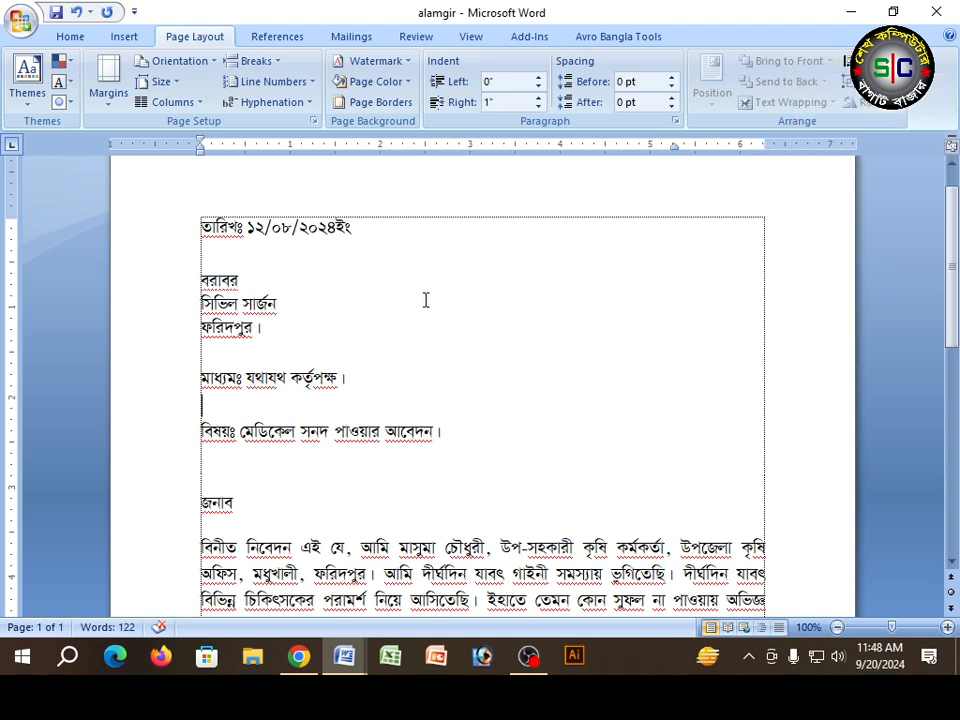
{"action": "scroll", "coordinate": [428, 300], "scroll_direction": "up", "scroll_amount": 1}
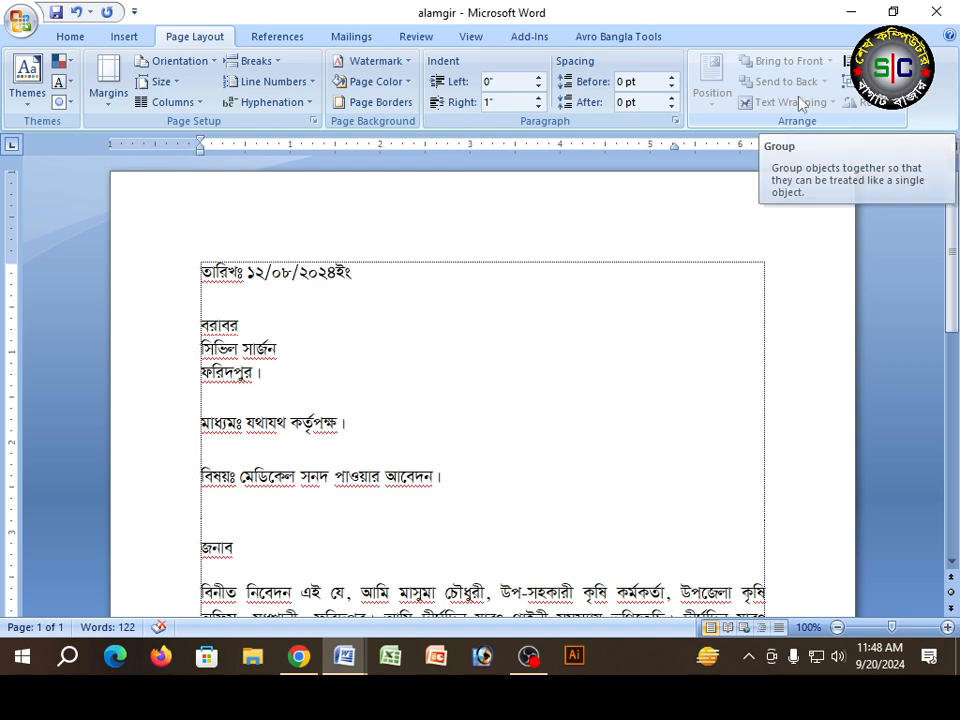
{"action": "left_click", "coordinate": [122, 36]}
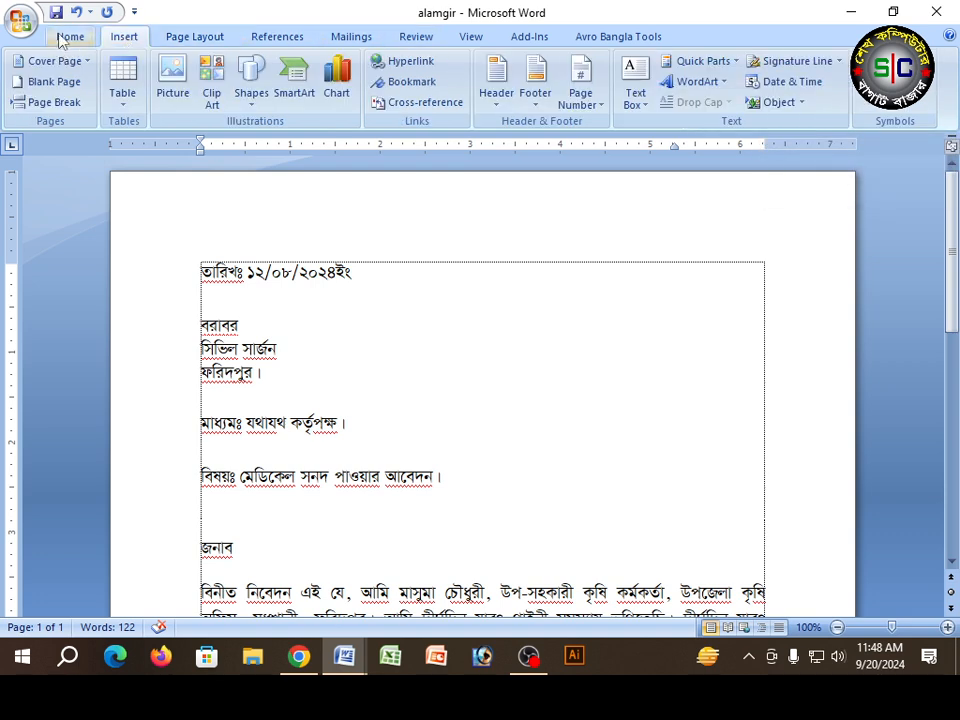
{"action": "left_click", "coordinate": [58, 38]}
{"action": "left_click", "coordinate": [127, 38]}
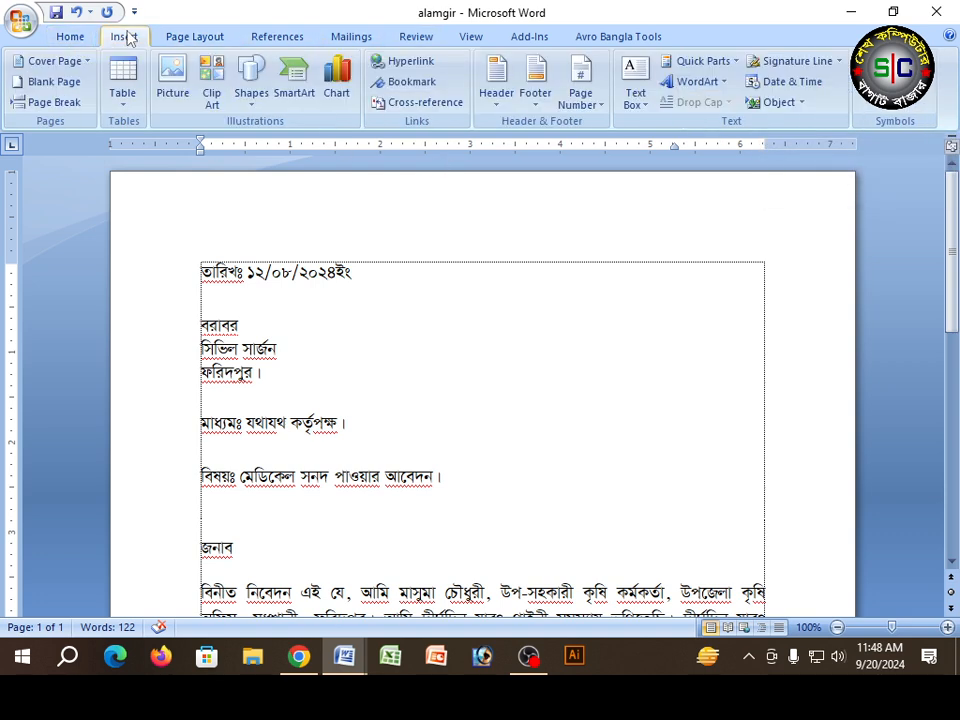
{"action": "left_click", "coordinate": [197, 37]}
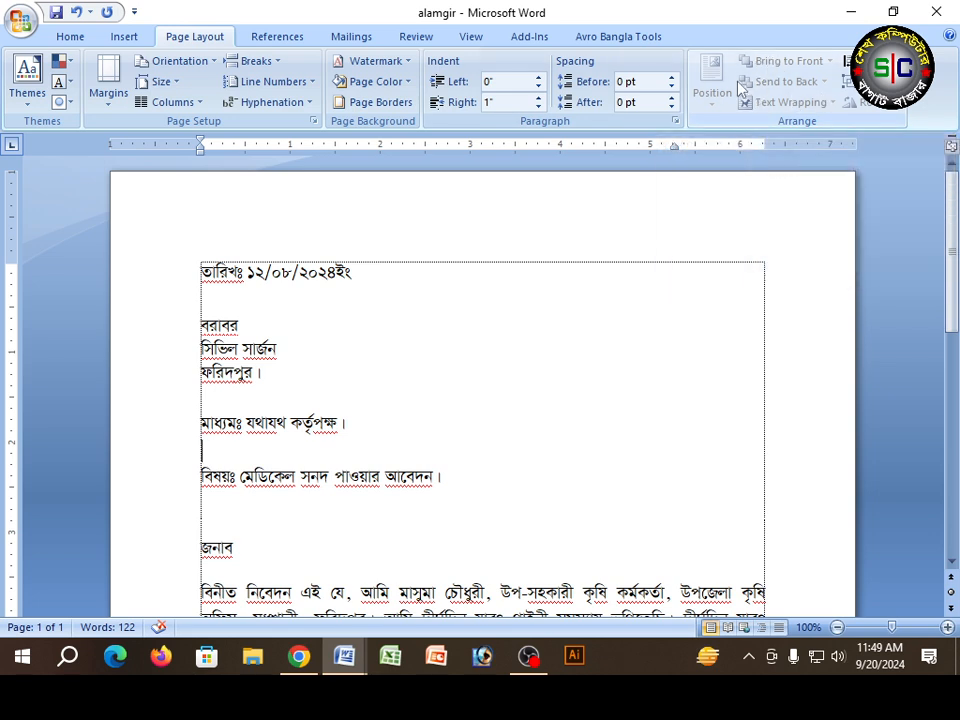
{"action": "scroll", "coordinate": [666, 294], "scroll_direction": "down", "scroll_amount": 1}
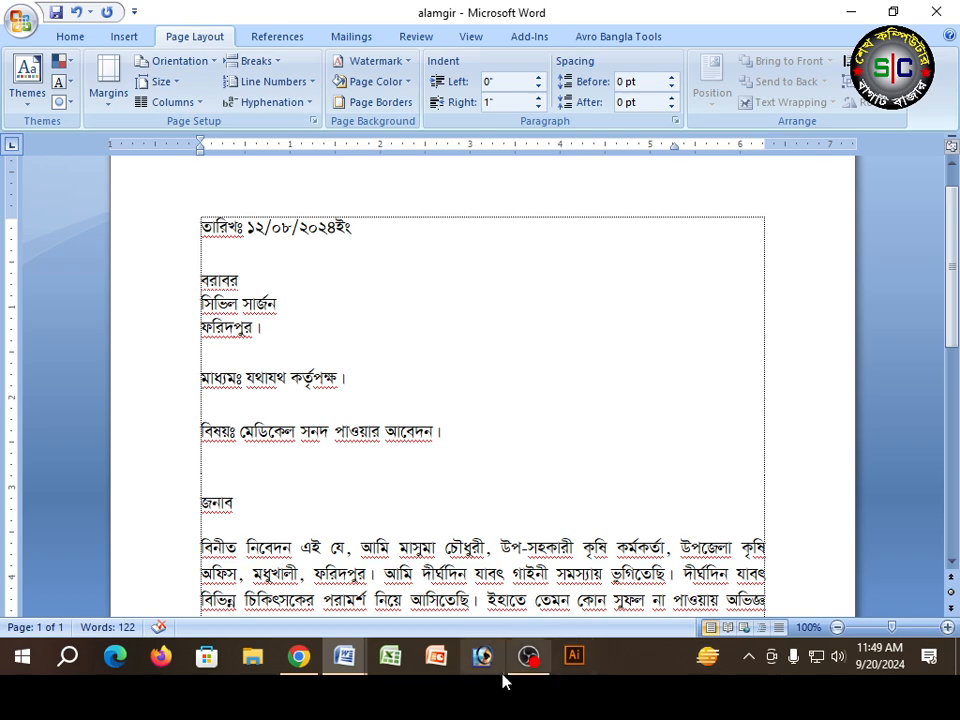
{"action": "left_click", "coordinate": [528, 657]}
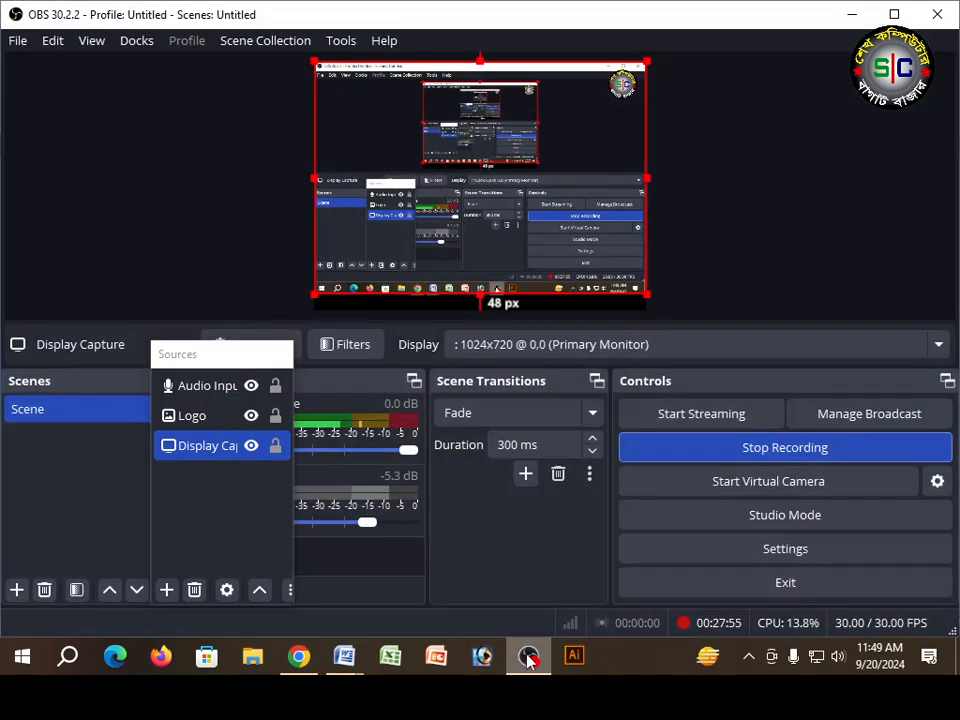